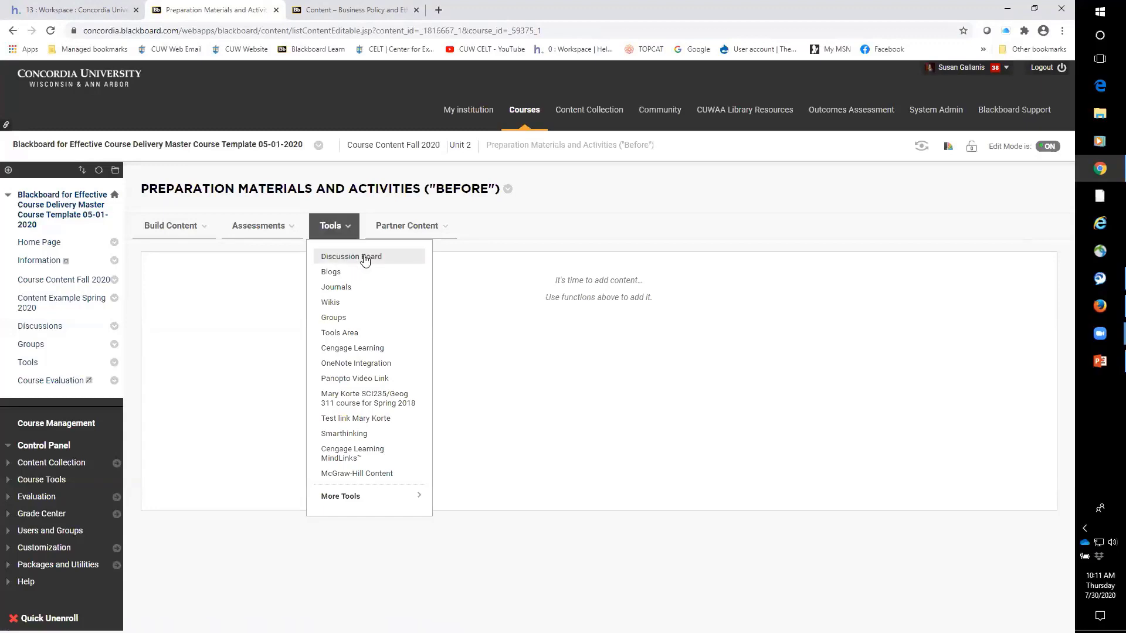
- Start a discussion board link in the Unit 2 preparation materials folder and begin creating a new forum for it
click(365, 258)
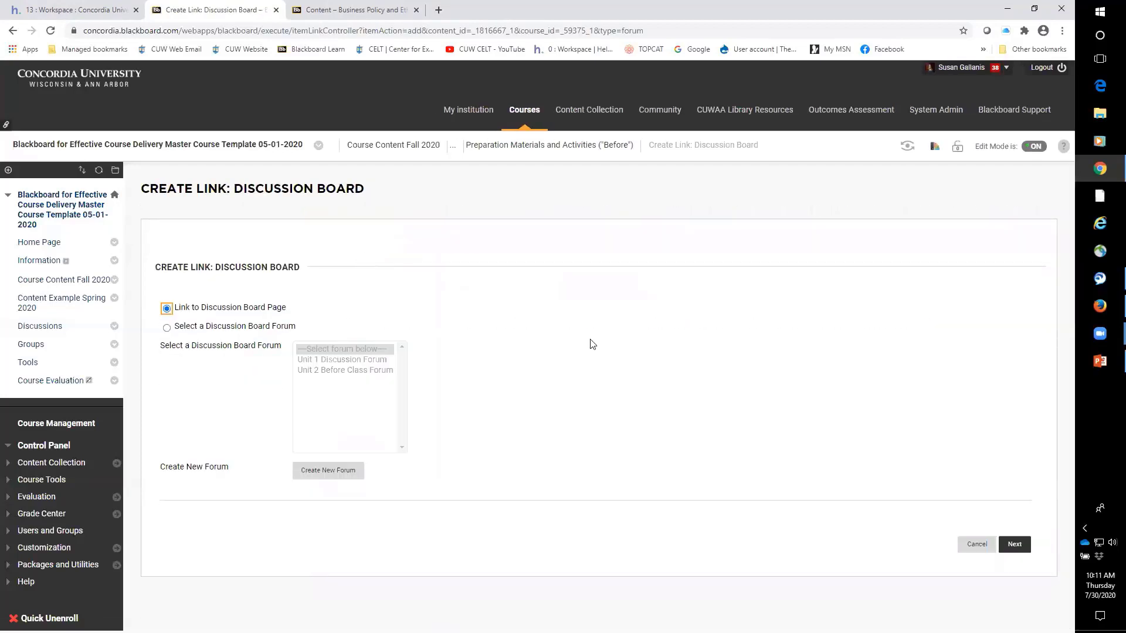
click(239, 384)
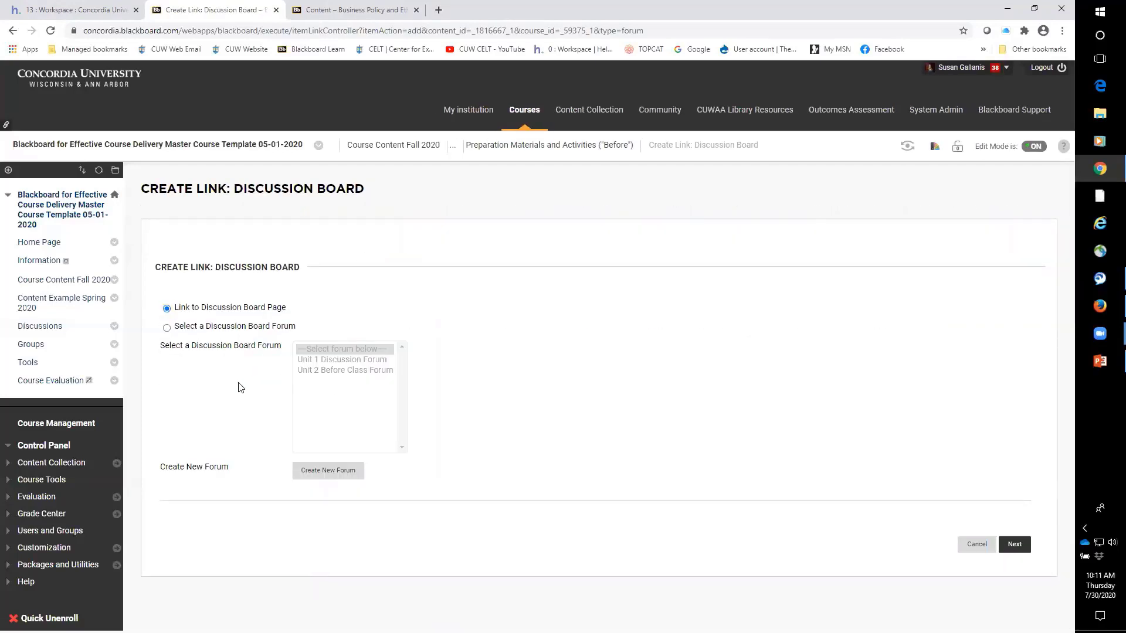
click(166, 328)
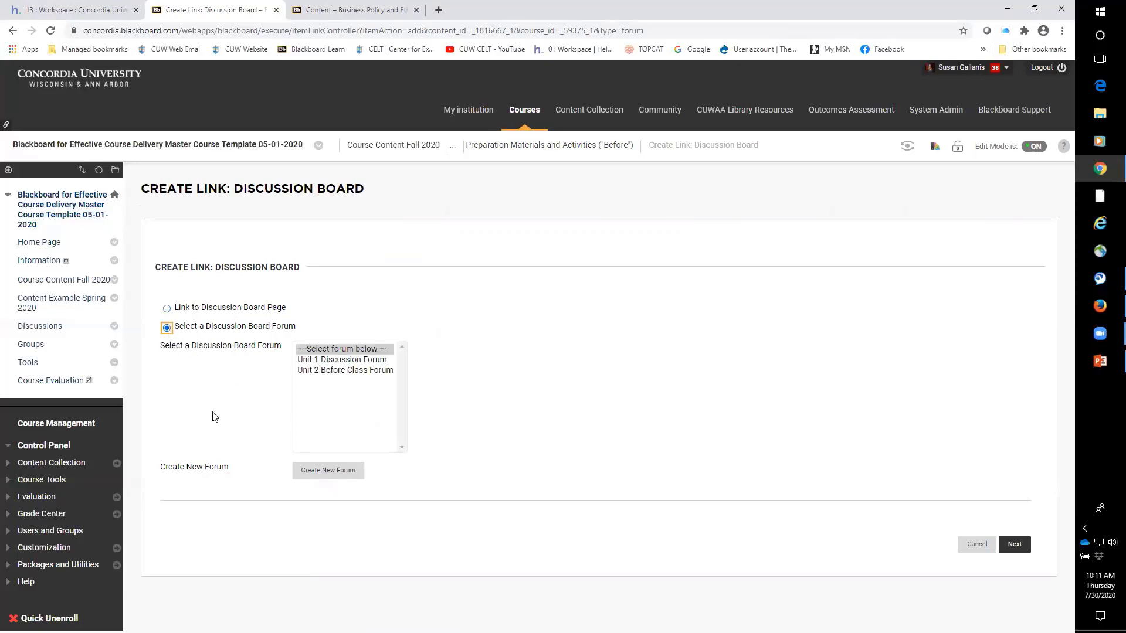
click(167, 309)
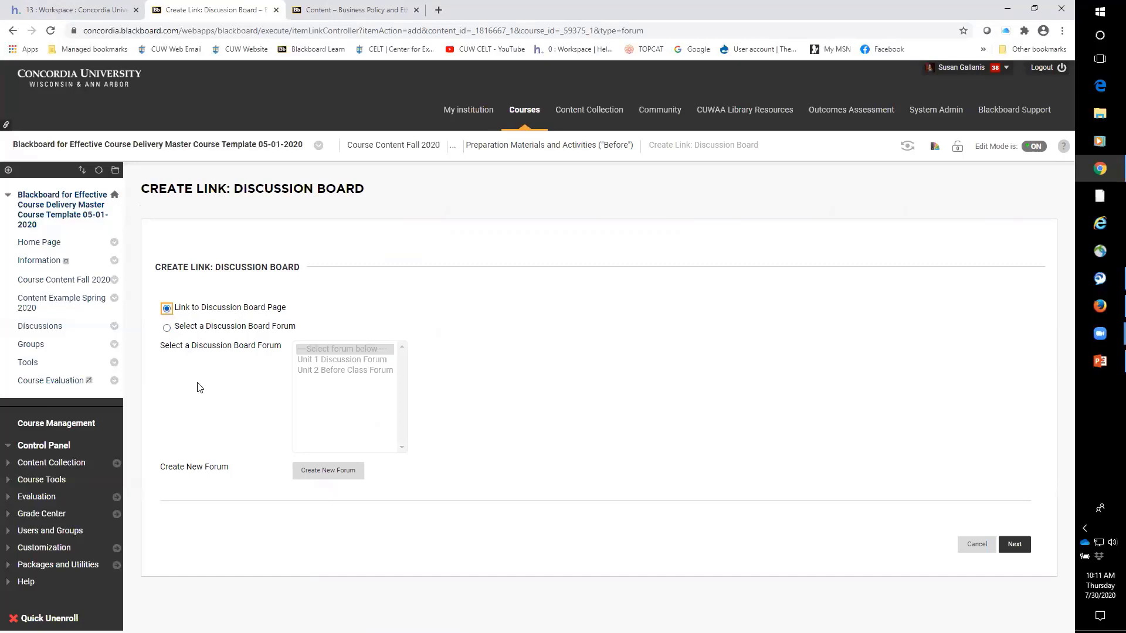
click(328, 471)
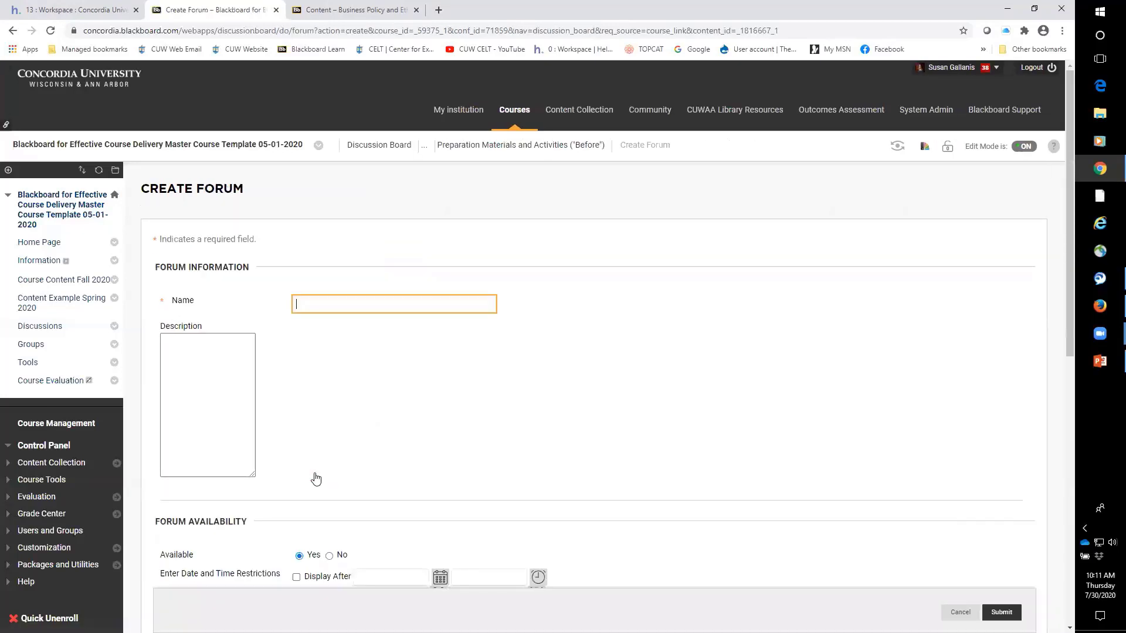
- Name the forum "Unit 2 Before Discussion" and enter "Instructions and Prompt." as its description
text(Un)
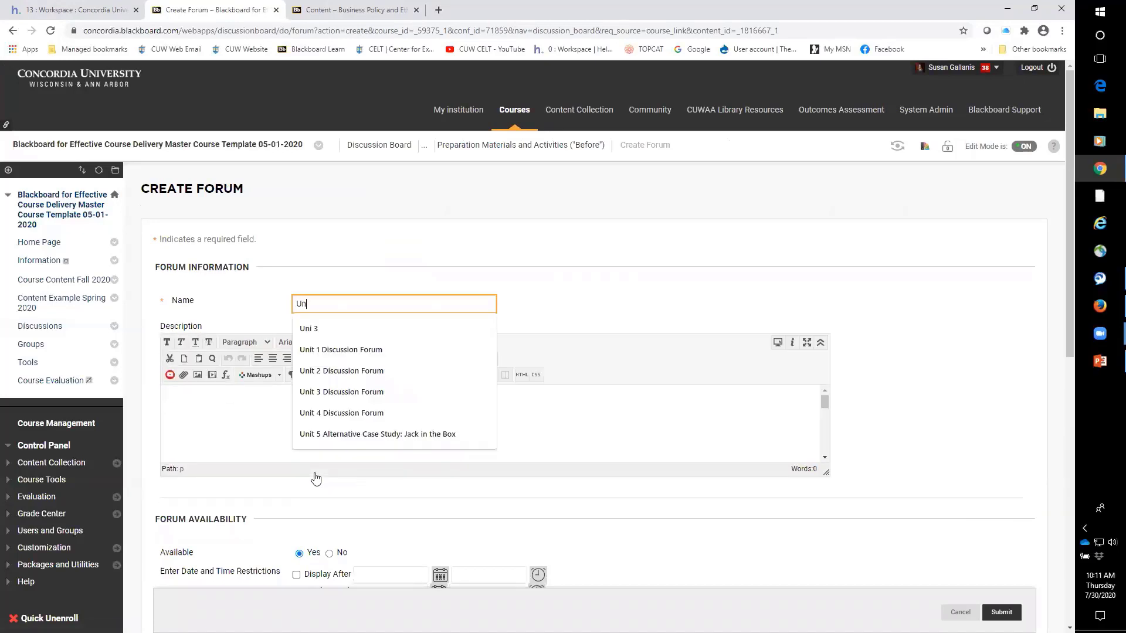
text(it 2 B)
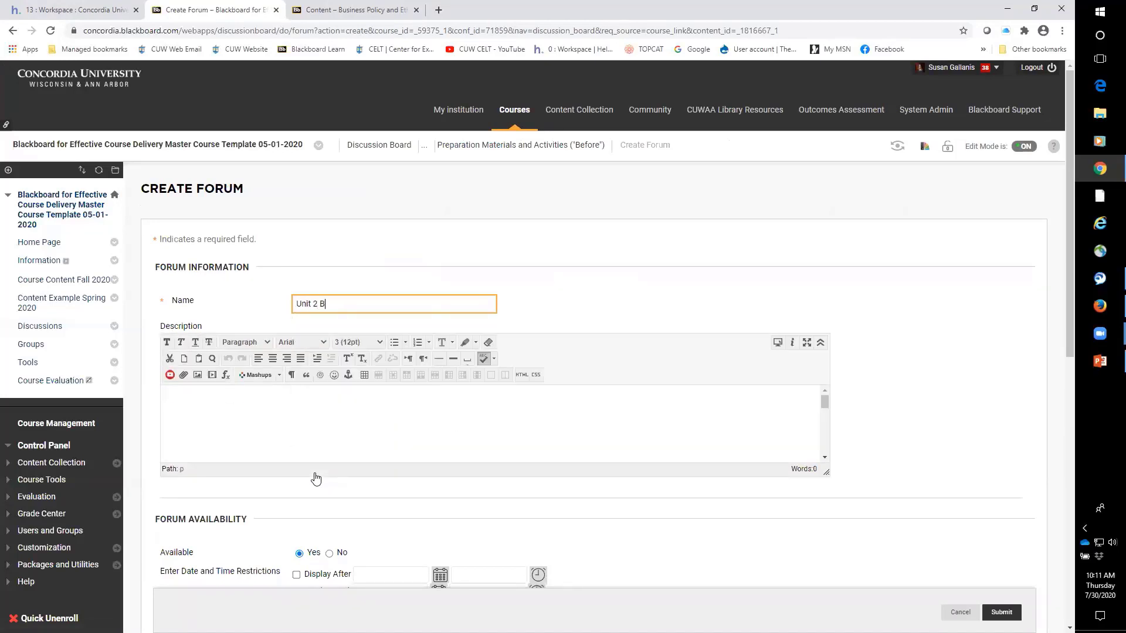
text(efore Discussion)
click(939, 452)
scroll(941, 452, down, 1)
scroll(942, 452, down, 2)
click(297, 306)
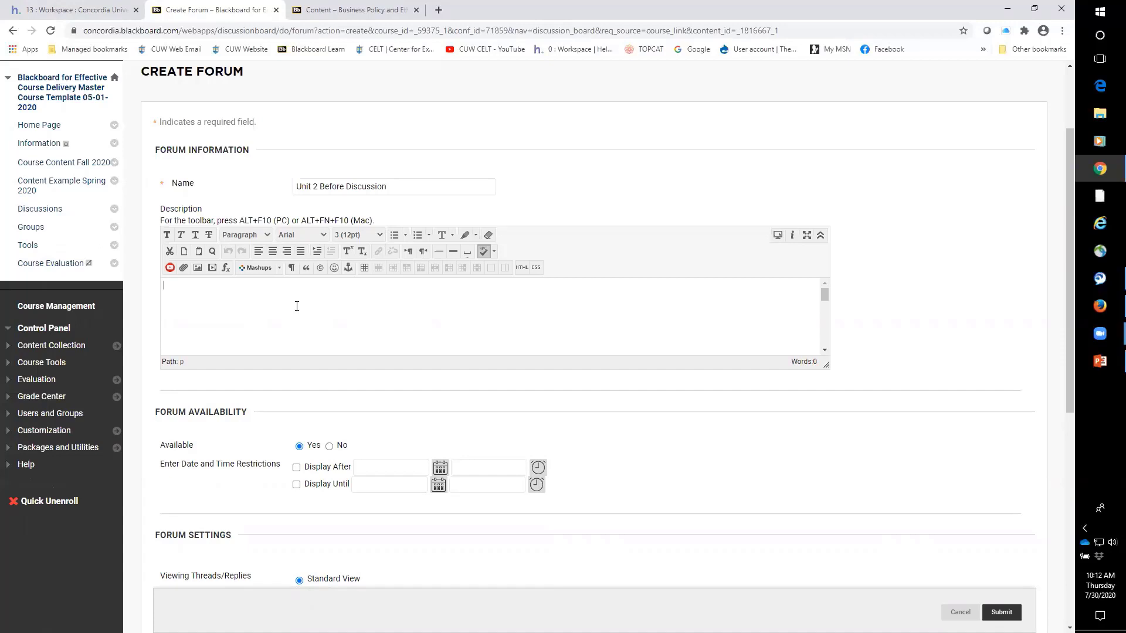
text(Instructions and Prompt.)
- Review the forum's availability and settings, including the Standard View option for viewing threads and replies
scroll(880, 393, down, 2)
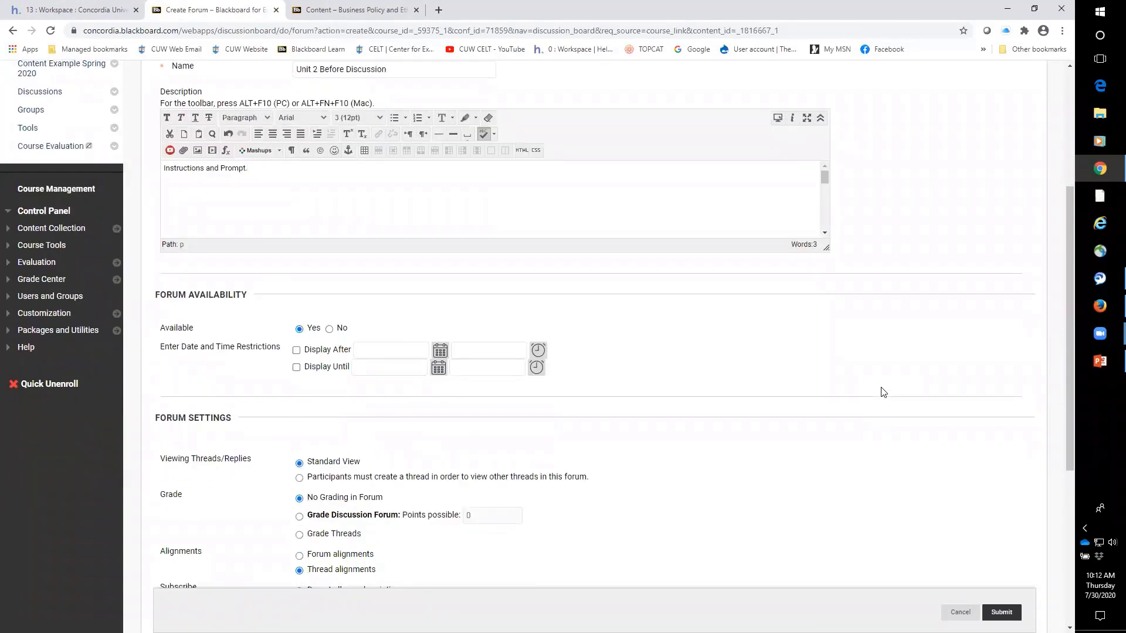
scroll(883, 393, down, 2)
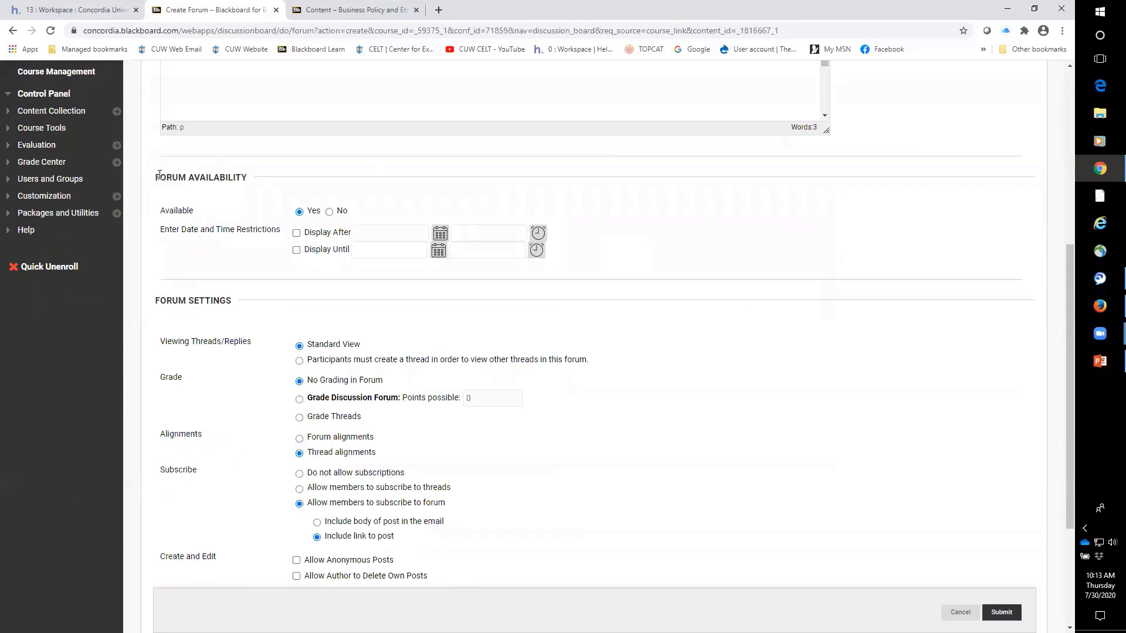
drag(159, 177, 253, 180)
click(242, 252)
scroll(624, 386, down, 1)
scroll(624, 386, down, 2)
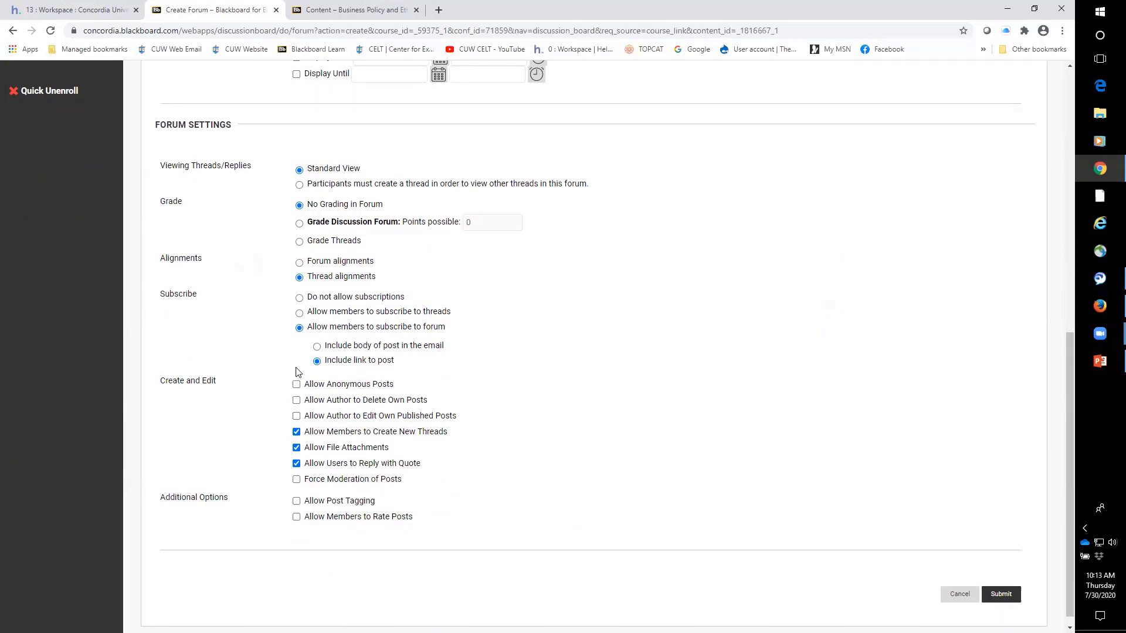
scroll(216, 284, up, 1)
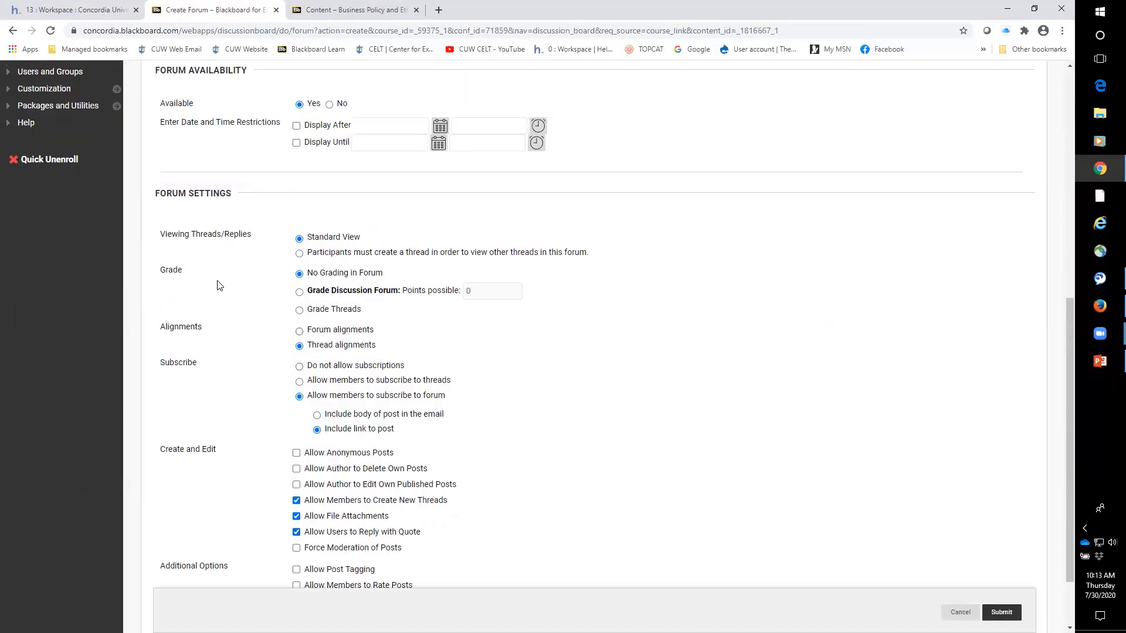
drag(161, 236, 260, 240)
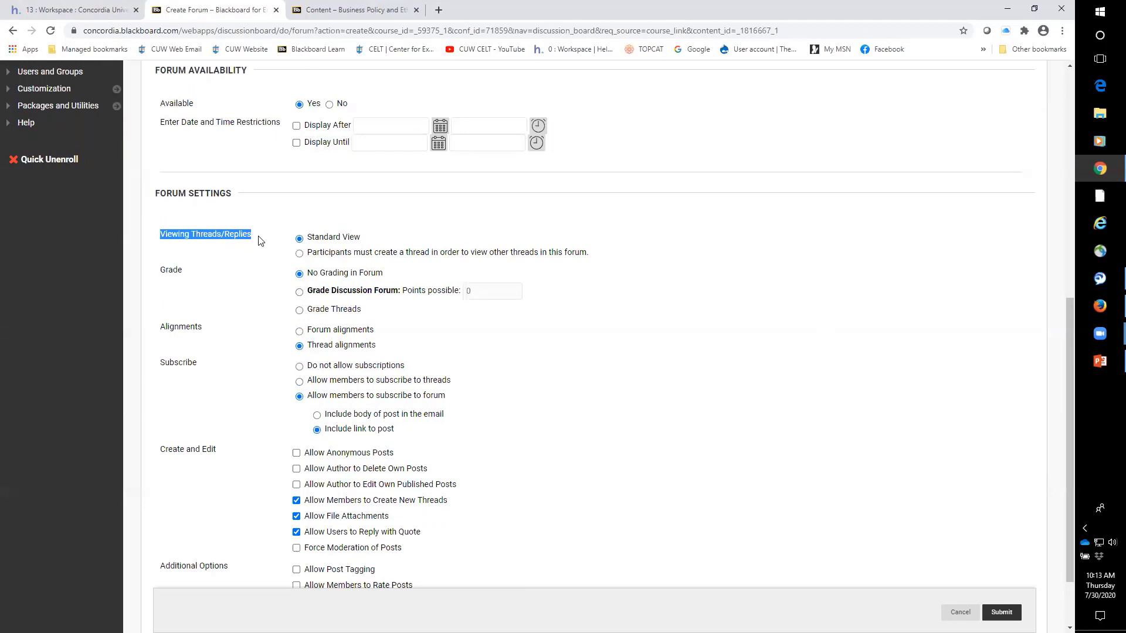
click(261, 241)
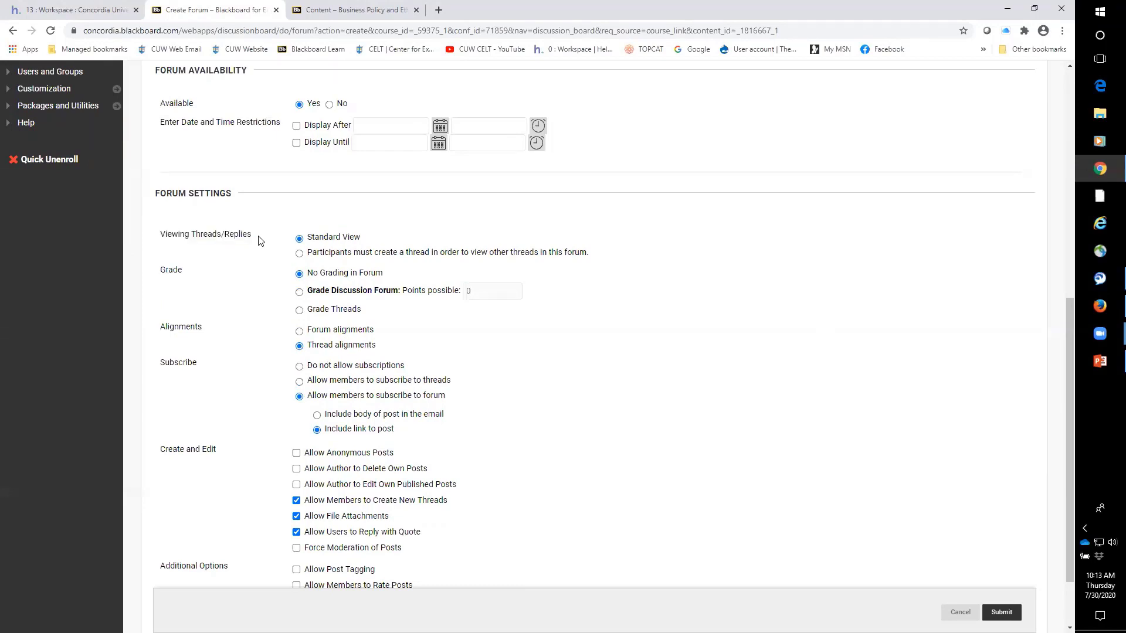
drag(320, 240, 360, 241)
click(359, 242)
- Try the setting that participants must create a thread to view other threads, and switch back to Standard View
click(299, 254)
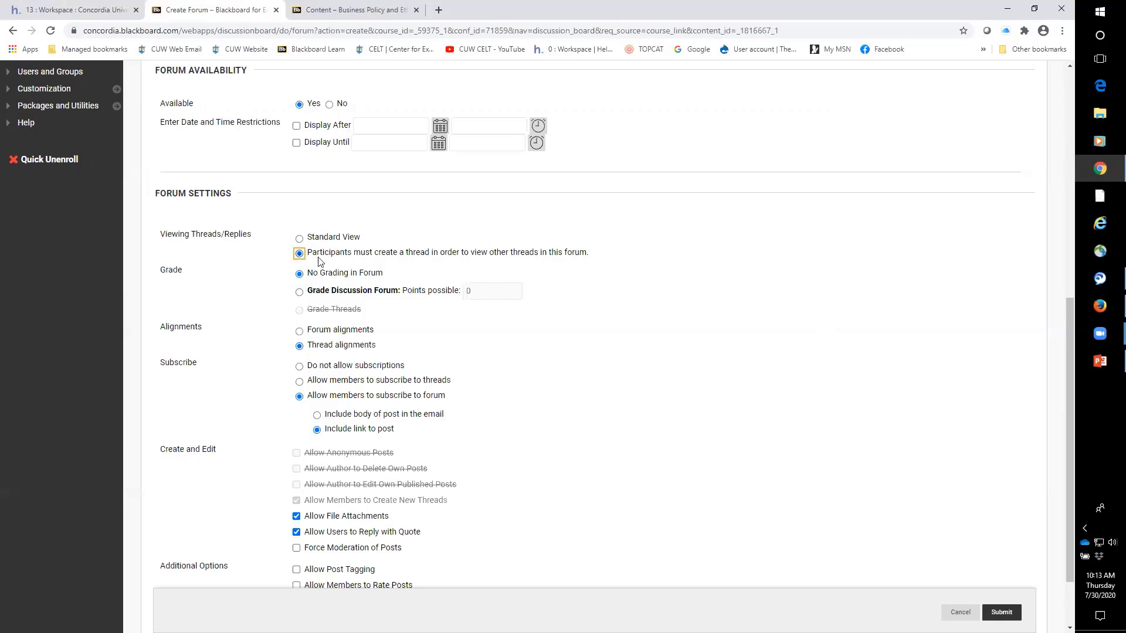
drag(308, 253, 606, 254)
click(610, 256)
drag(308, 252, 623, 259)
scroll(622, 258, up, 5)
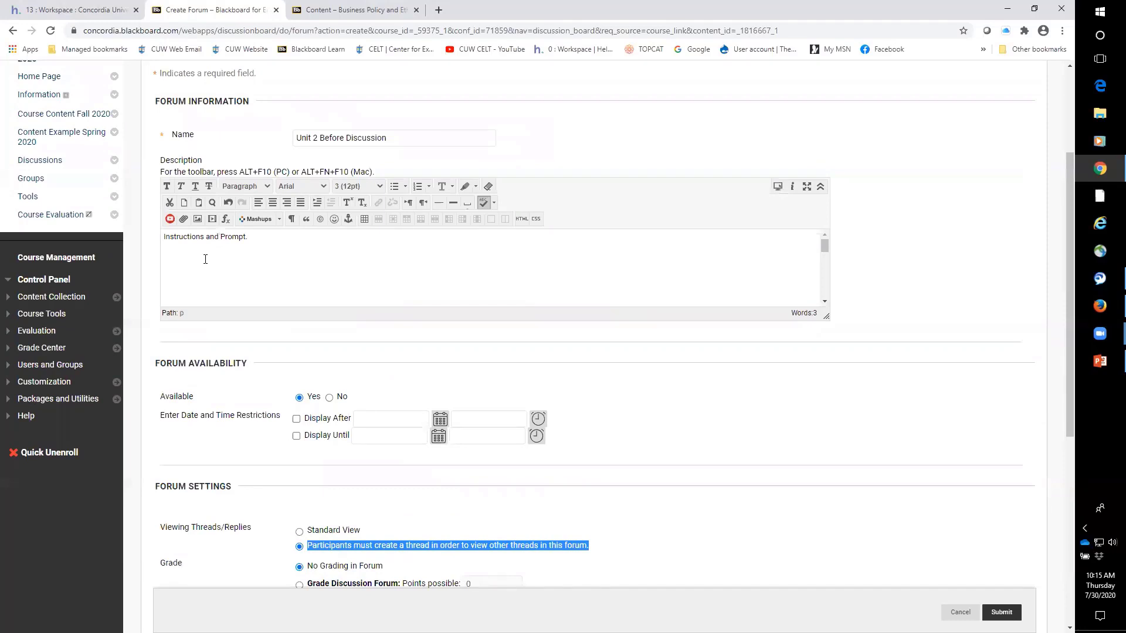
click(205, 259)
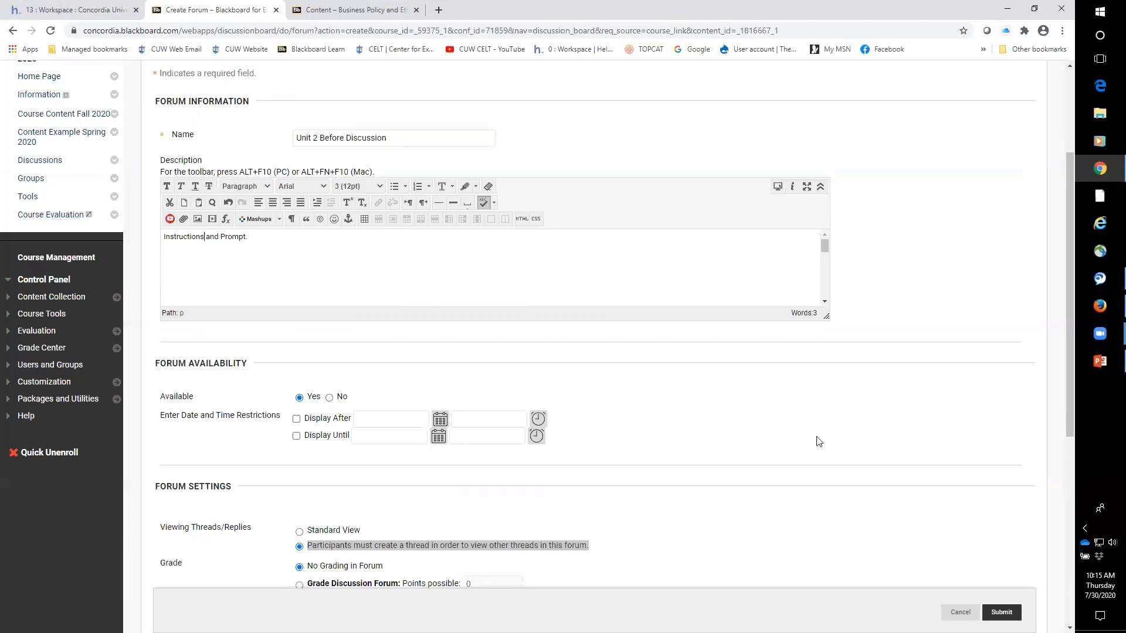
click(716, 422)
scroll(716, 422, down, 3)
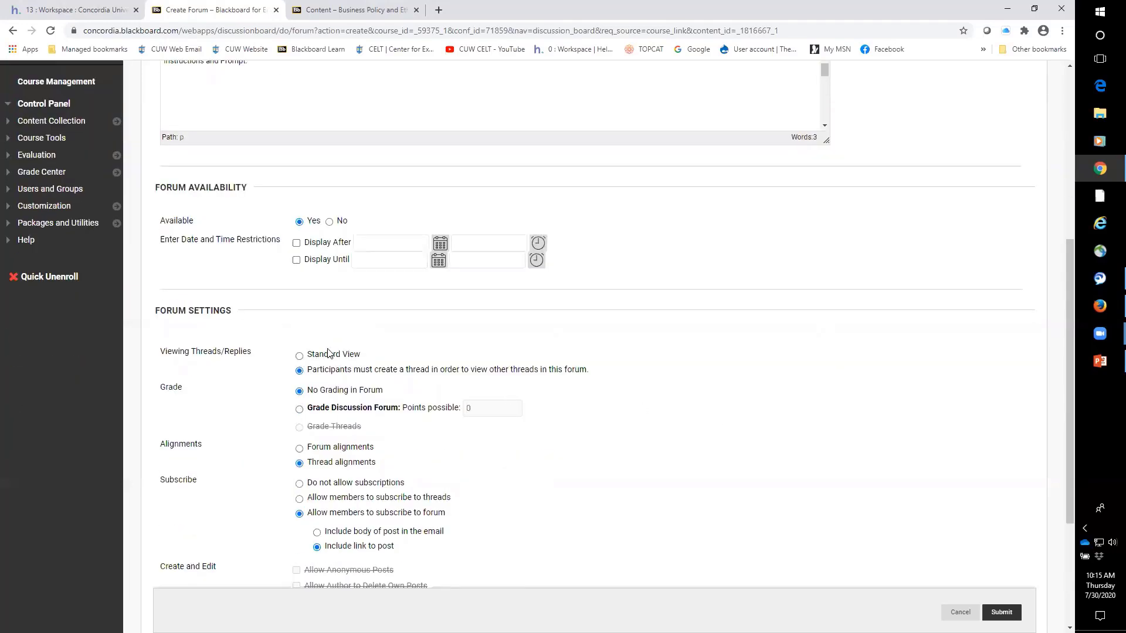
click(299, 356)
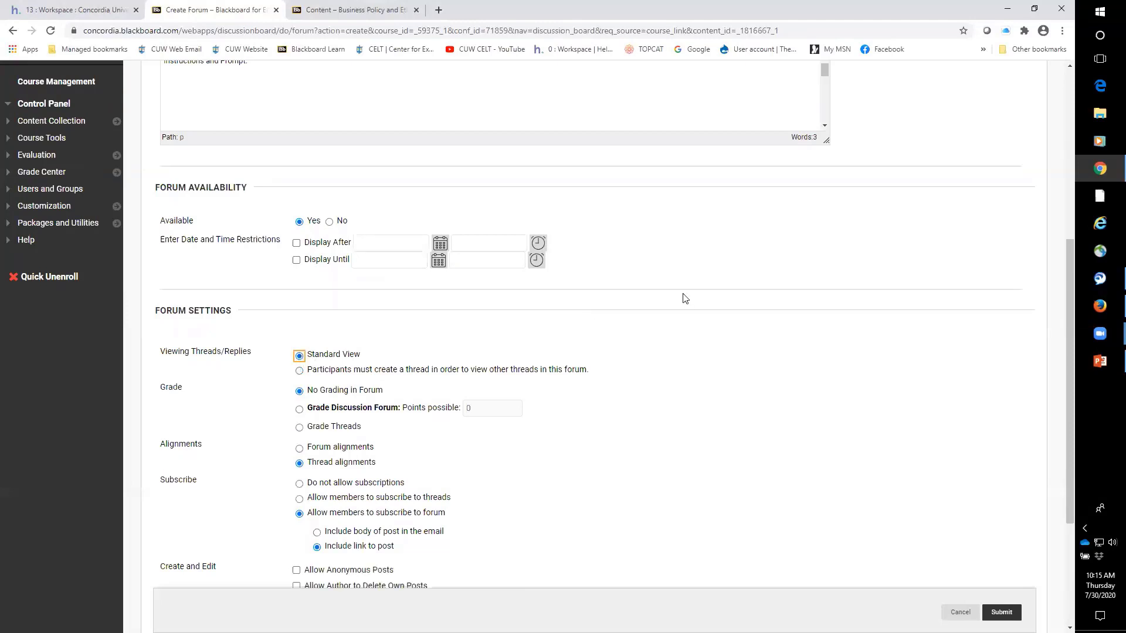
- Make the discussion forum graded with 50 points possible
scroll(667, 289, up, 2)
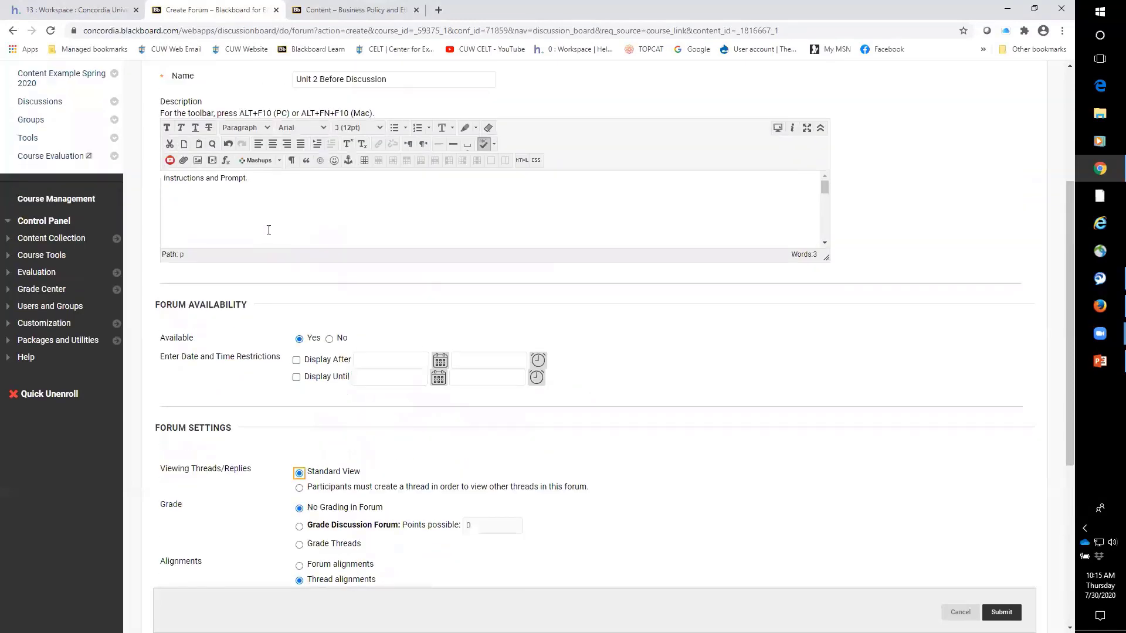
scroll(723, 344, down, 2)
scroll(724, 345, down, 2)
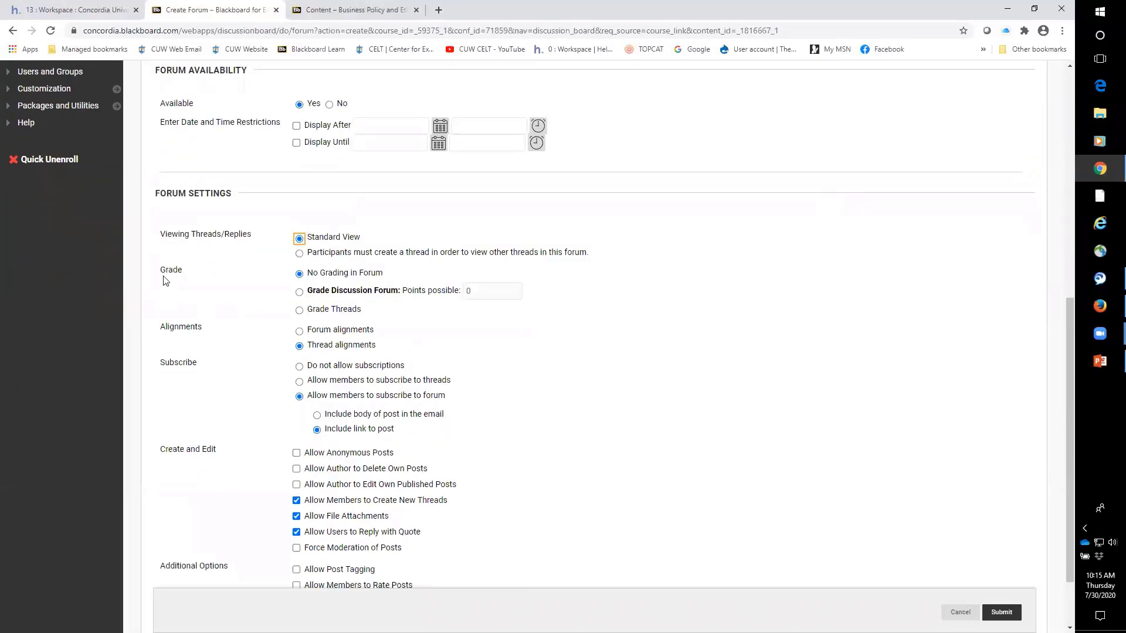
drag(163, 273, 195, 278)
drag(307, 274, 394, 272)
click(395, 273)
click(299, 292)
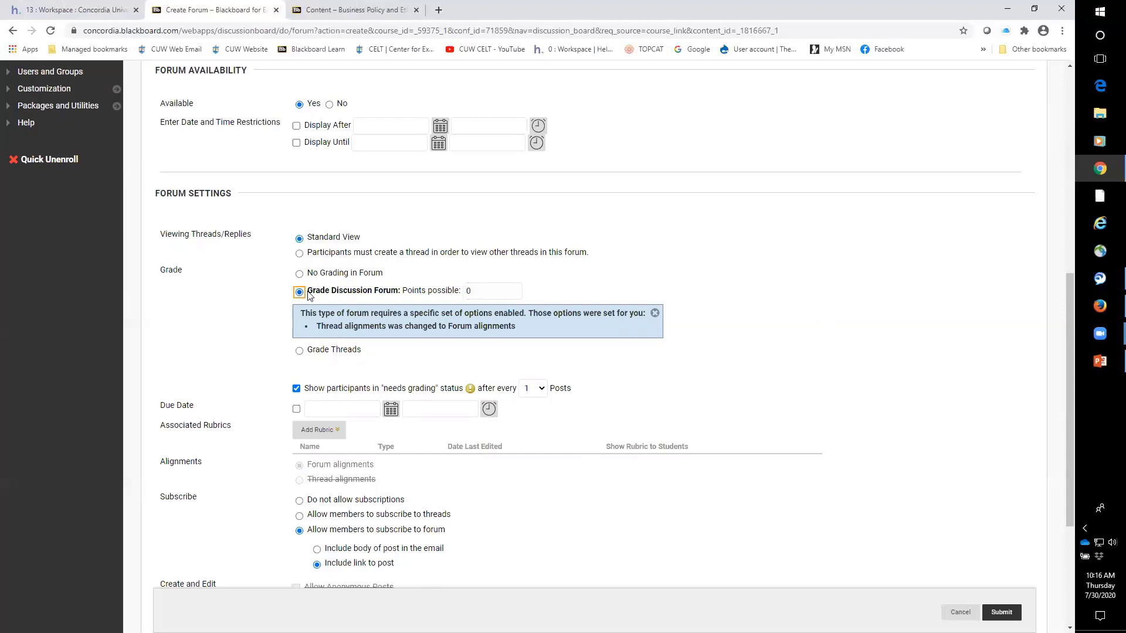
drag(312, 292, 486, 286)
click(489, 287)
text(50)
click(814, 314)
- Show participants in needs grading status after every 1 post
scroll(724, 315, down, 2)
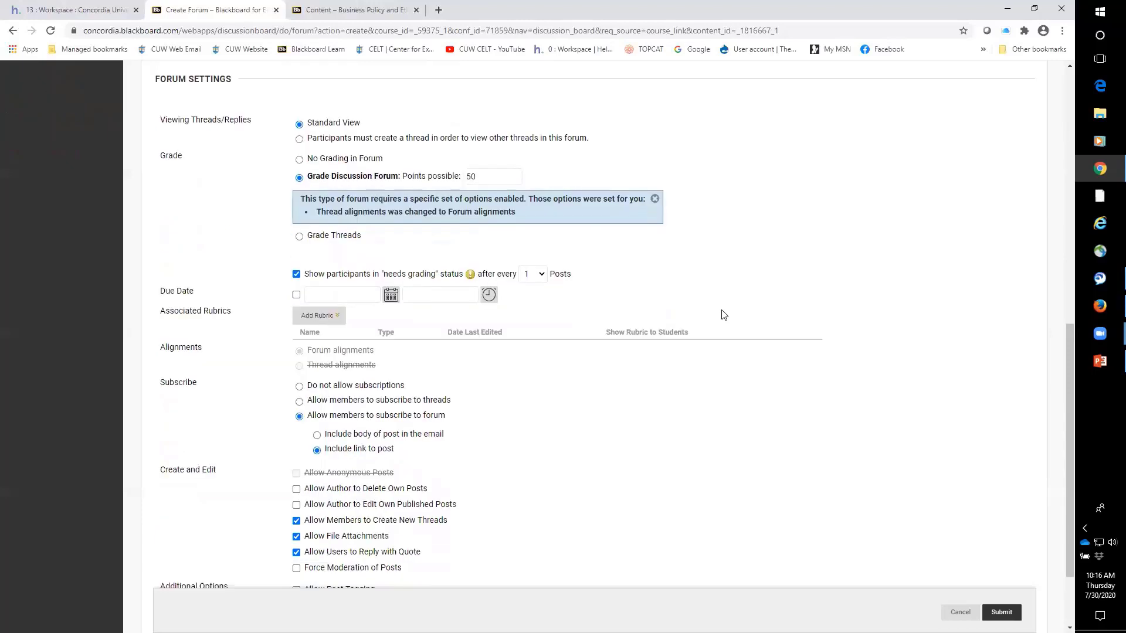
drag(159, 289, 208, 293)
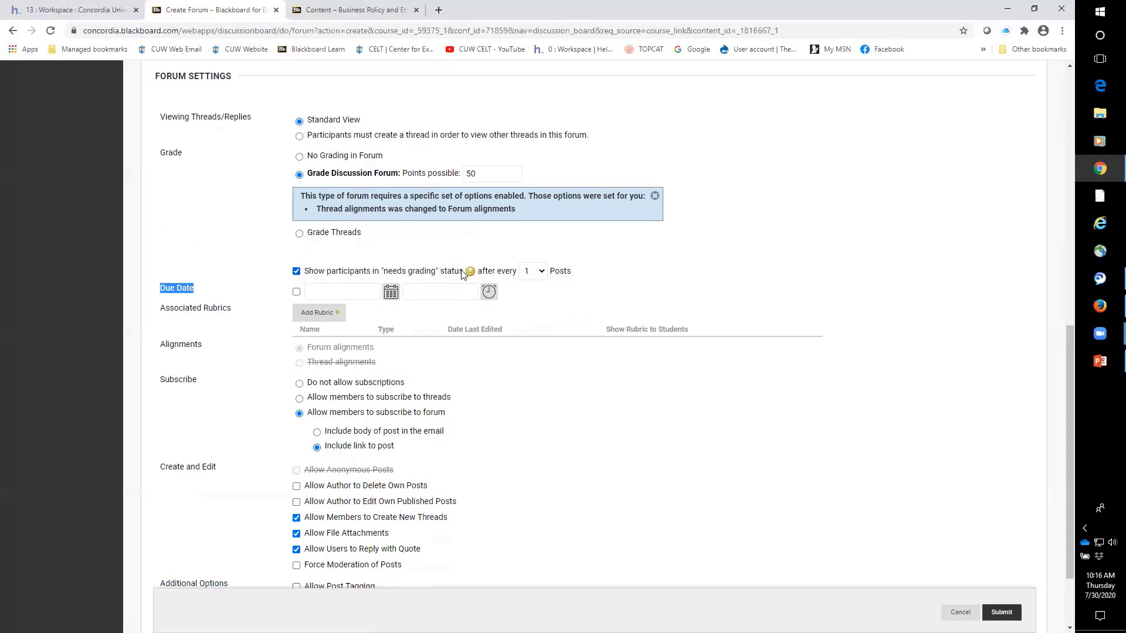
click(540, 273)
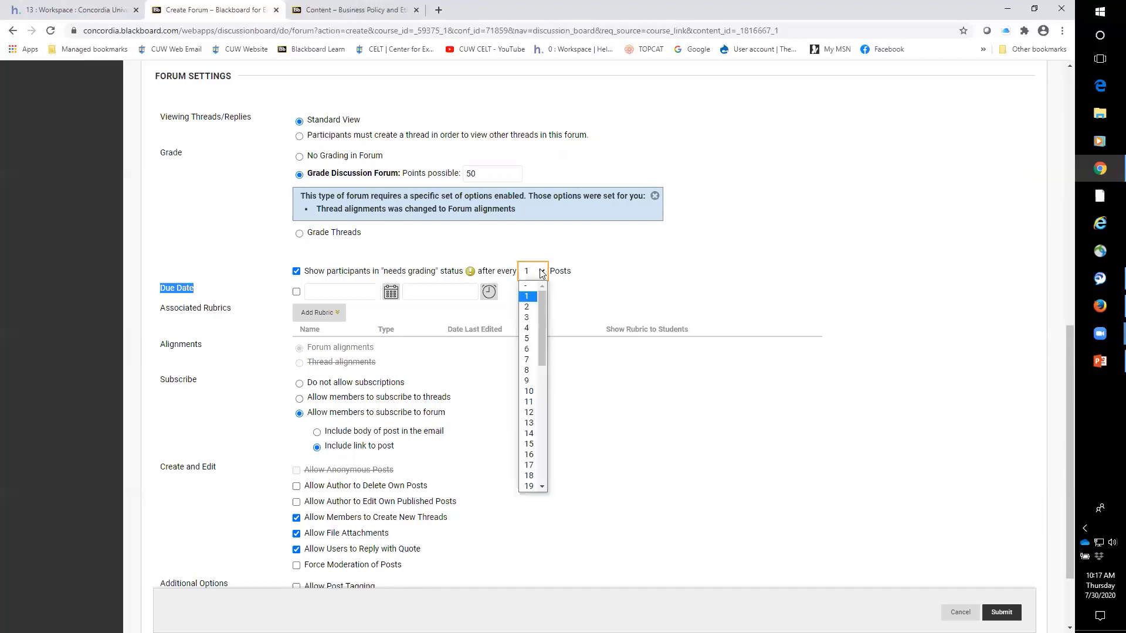
click(527, 296)
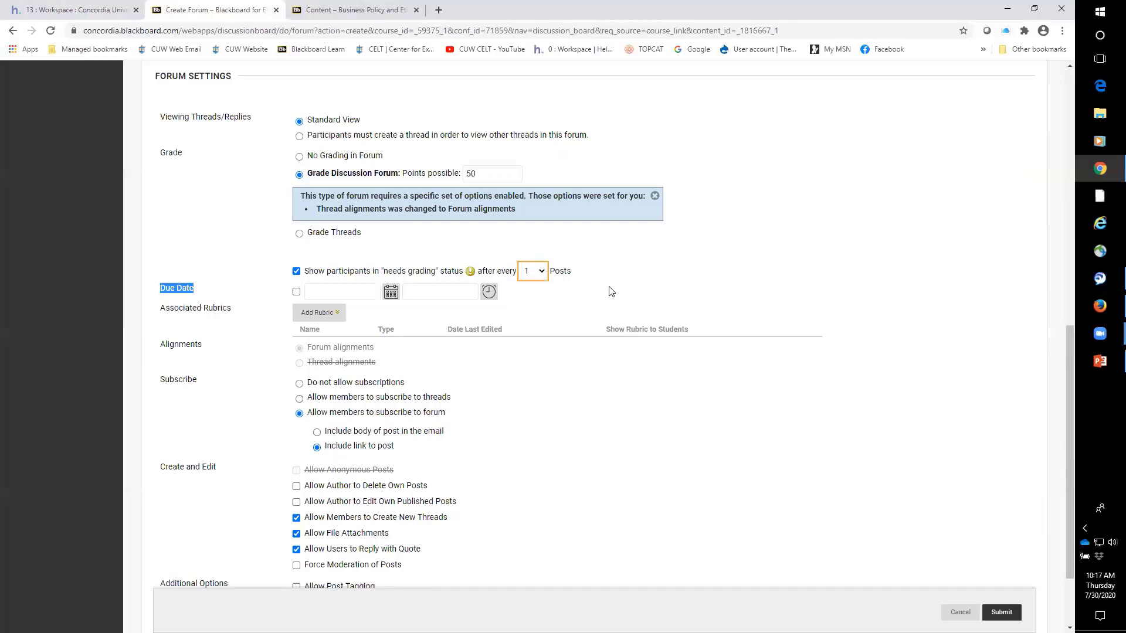
click(617, 291)
- Submit the new forum and choose Unit 2 Before Discussion as the forum to link
scroll(642, 368, down, 3)
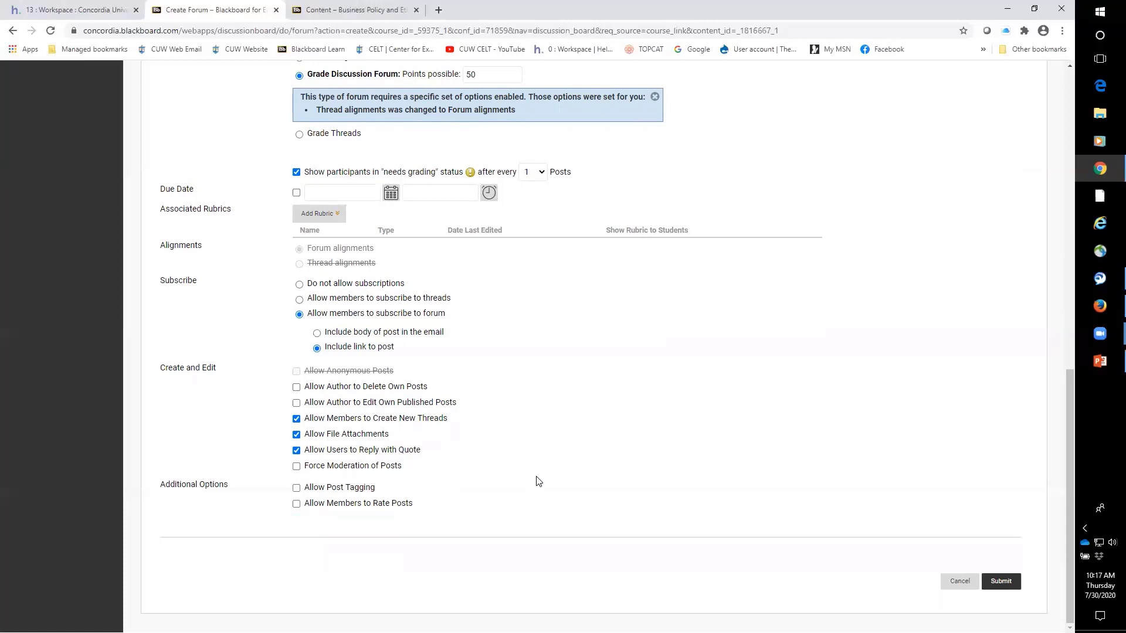
click(1001, 584)
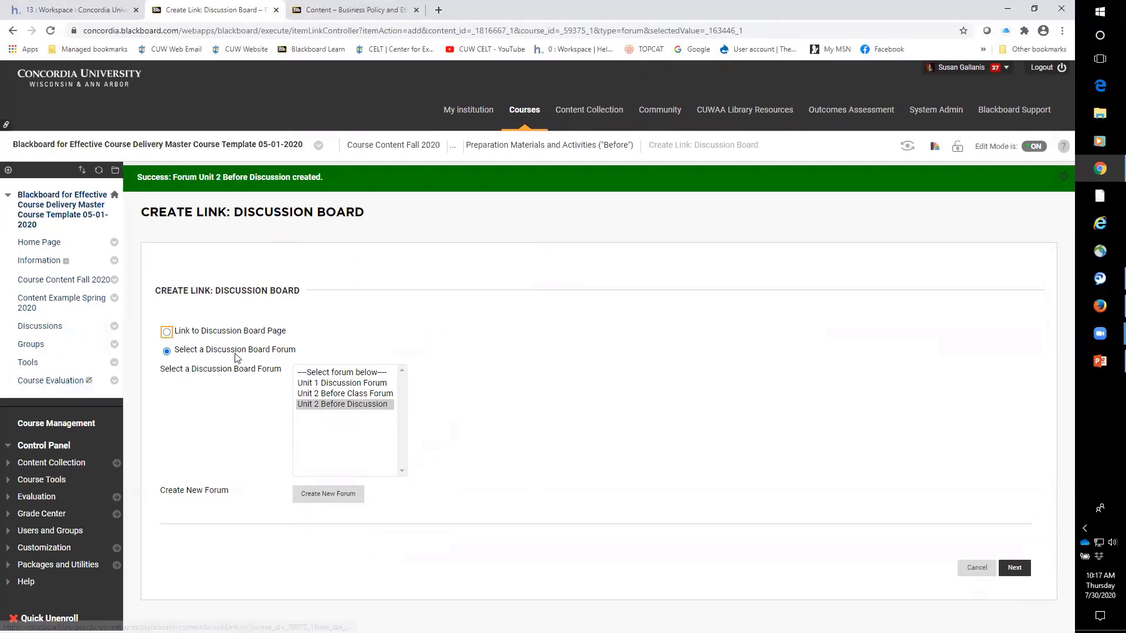
click(320, 410)
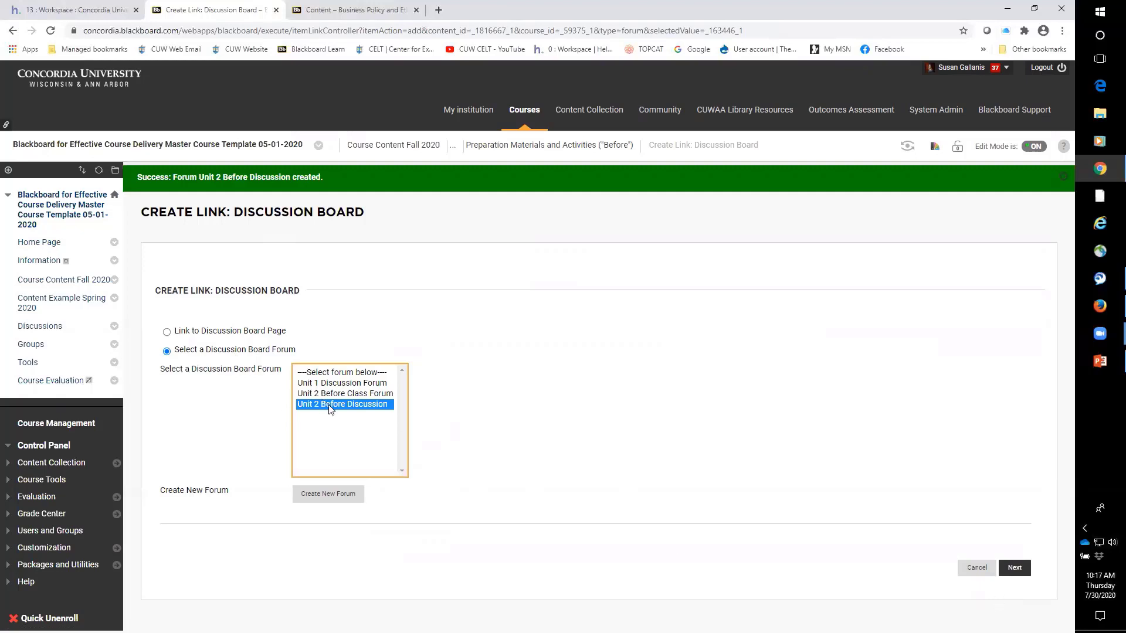
click(1015, 570)
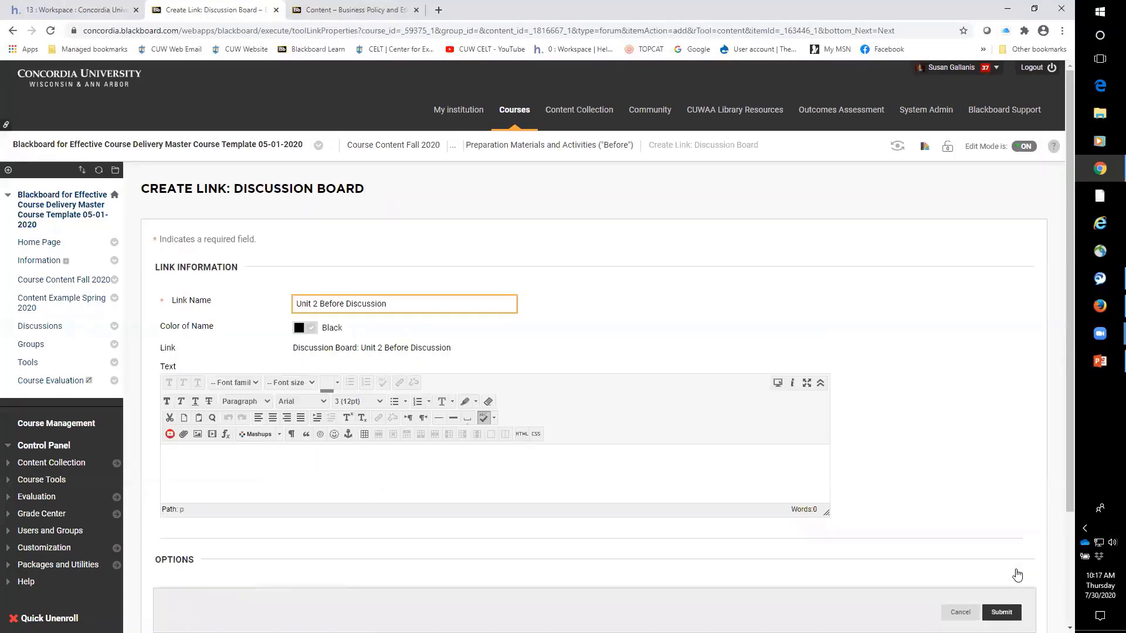
- Enter two lines of placeholder text as the description of the Unit 2 Before Discussion link
scroll(355, 366, down, 2)
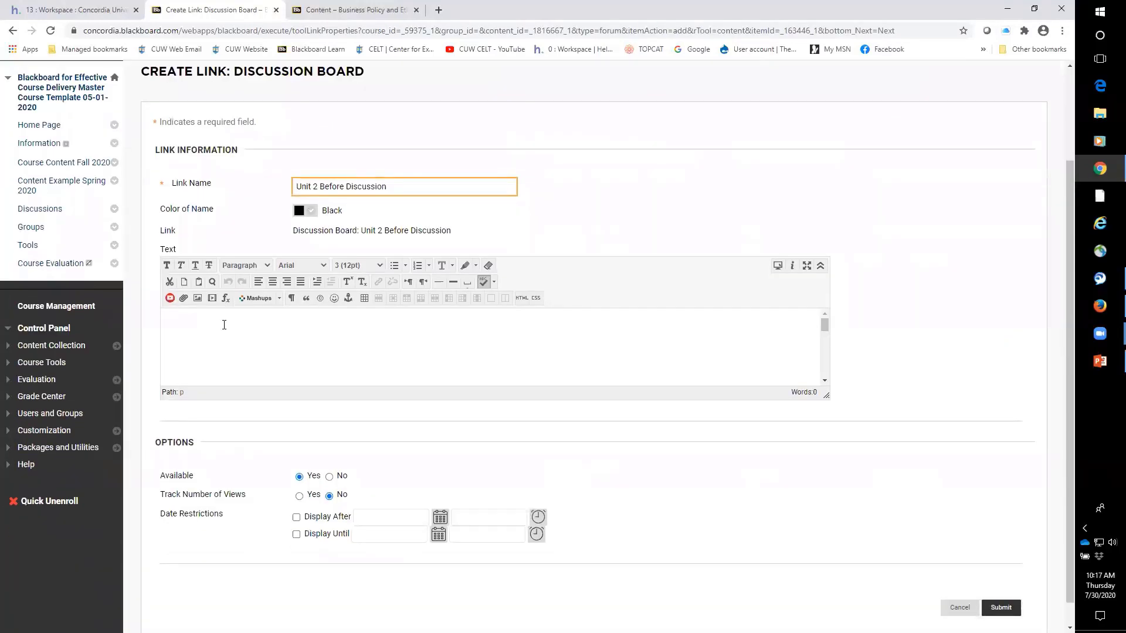
scroll(143, 71, up, 1)
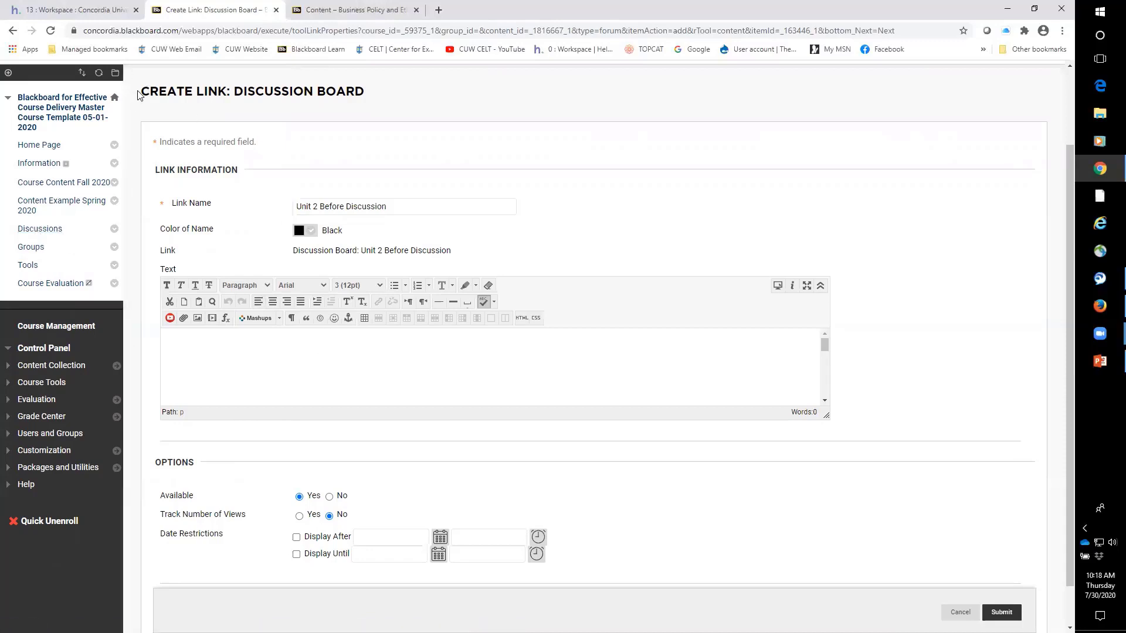
drag(142, 92, 412, 123)
click(265, 344)
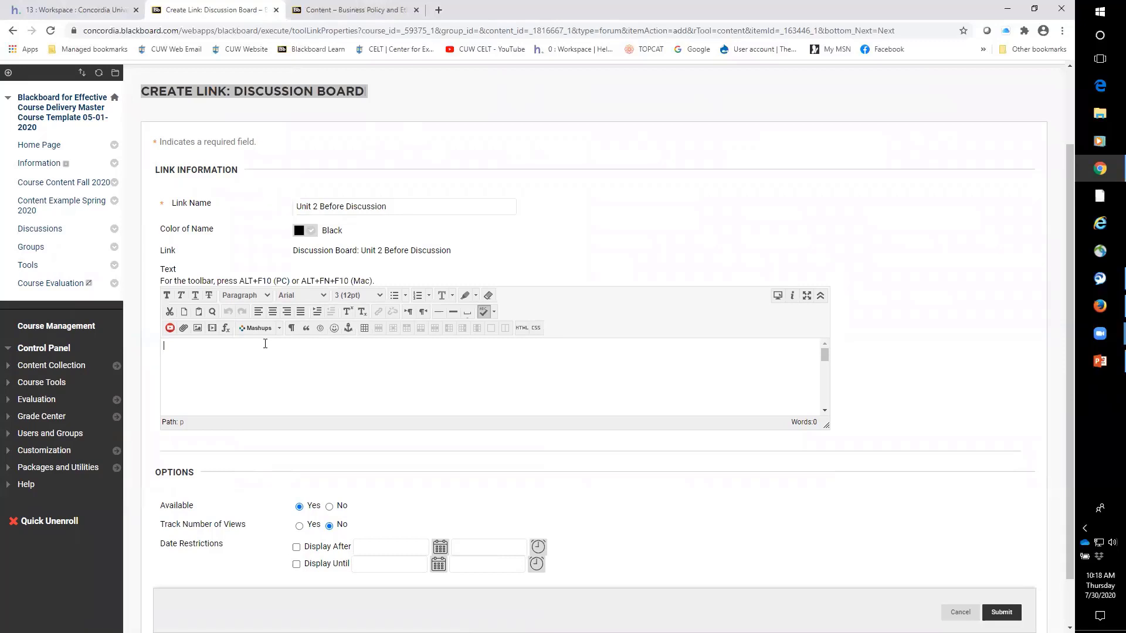
text(fjsfklsjsdfkjfakfjafsdjfsdkfjsdf)
key(Return)
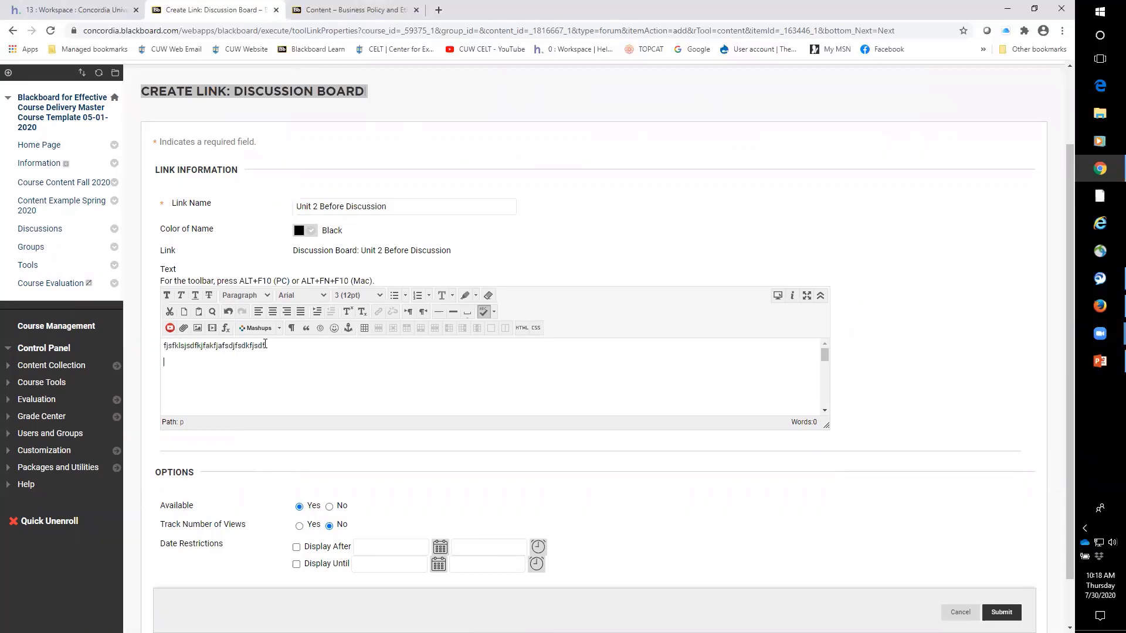
text(jdfjsadfjsdfksdjfasdfjfkjdskfjasdfk)
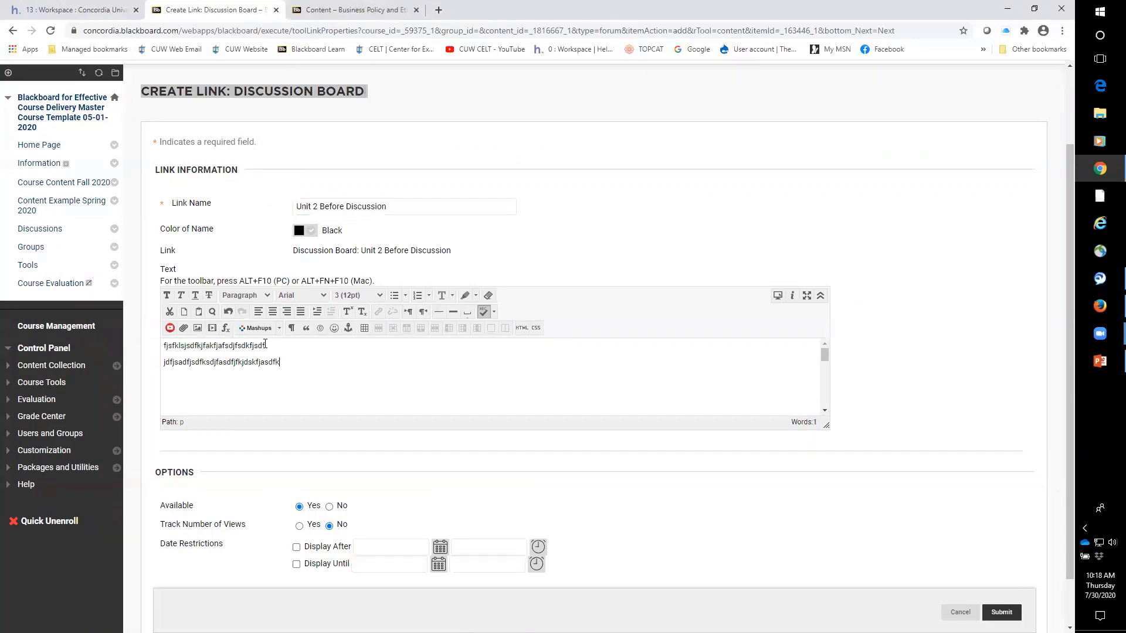
- Lengthen the second placeholder line and add a third line of placeholder text to the Unit 2 Before Discussion link description
text(sdafjasdfkjsdflkajsdlfkasdjflfjlsdfas)
key(Return)
text(dfj)
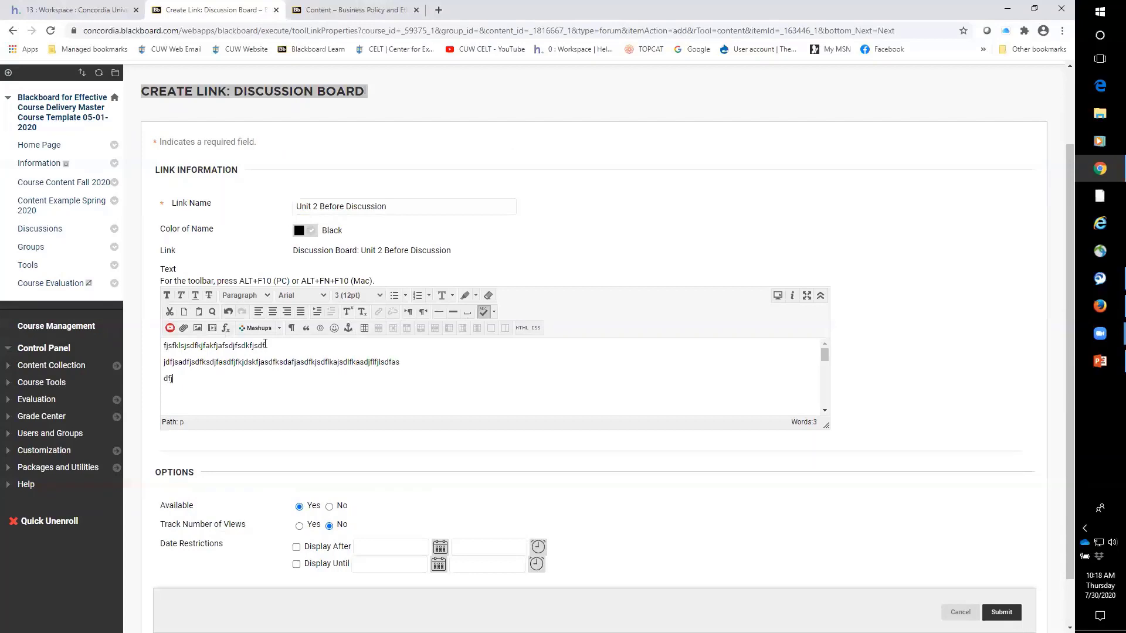
text(dsfjsfsjdfksdjfajfdfksdjfsdjfasdk;jfsd)
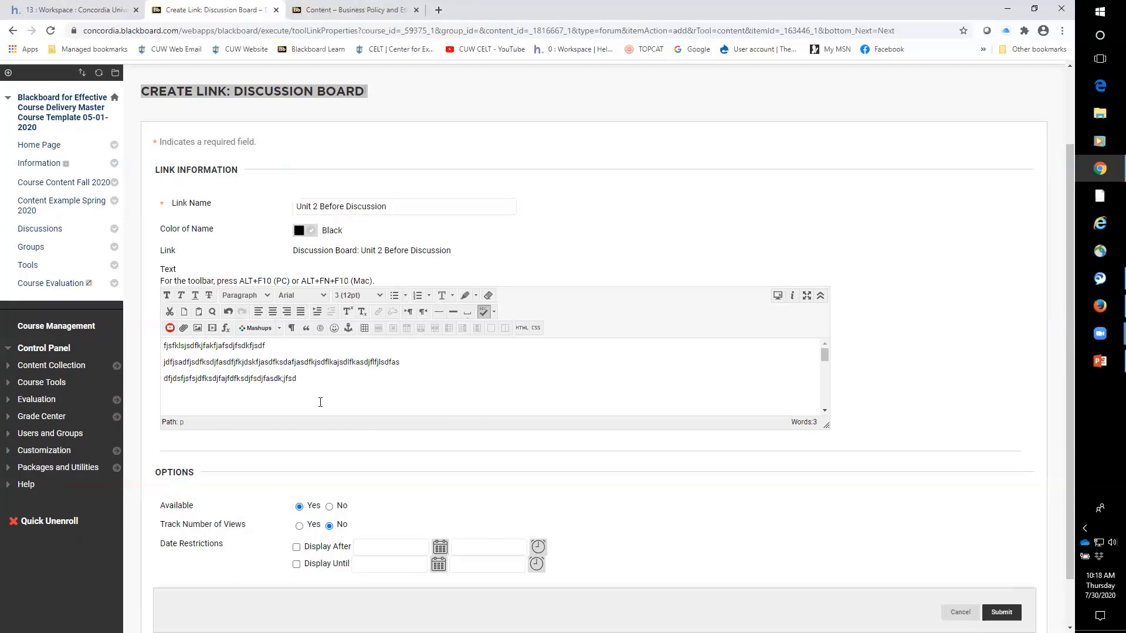
click(227, 119)
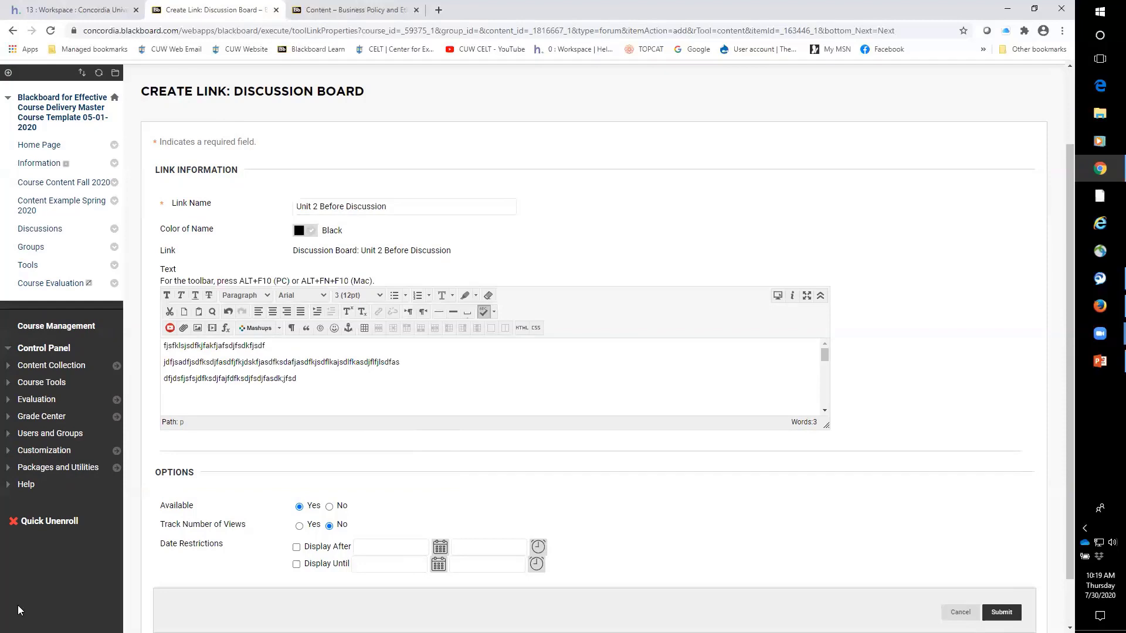
- Submit the Unit 2 Before Discussion link with its default availability and tracking options
scroll(669, 512, down, 1)
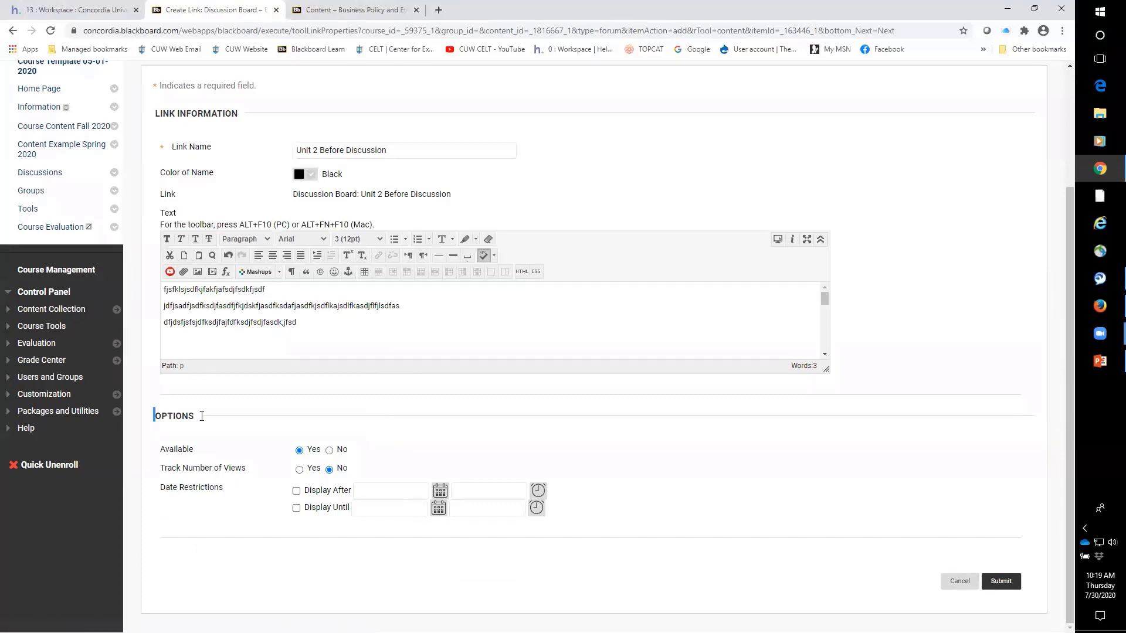
drag(153, 414, 235, 421)
click(265, 492)
click(1001, 582)
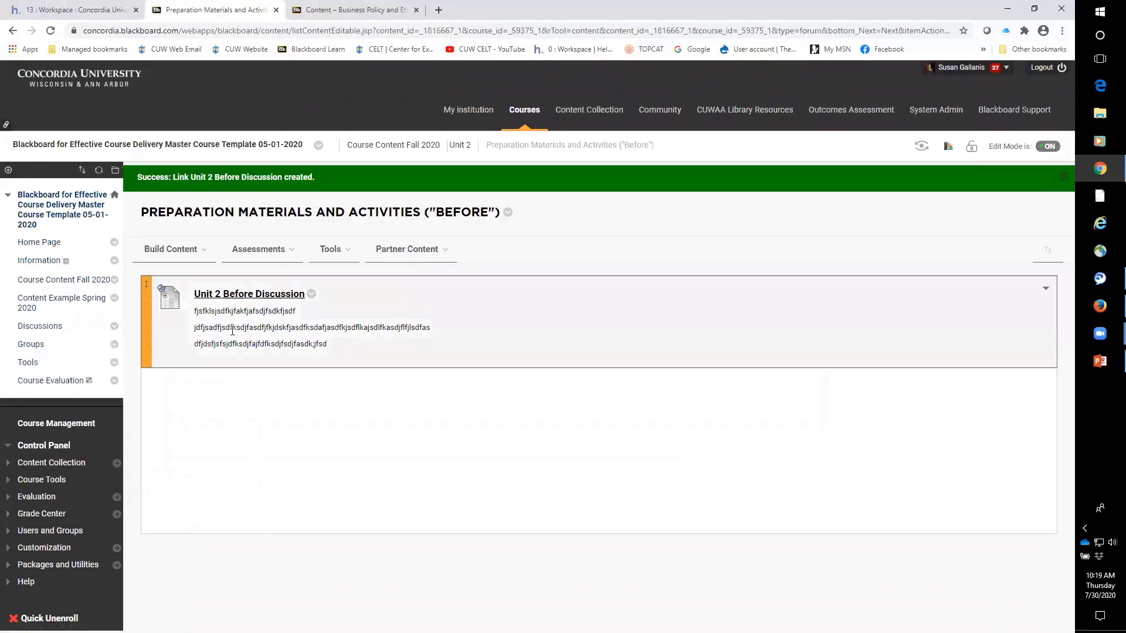
- Create a thread in the Unit 2 Before Discussion forum with two lines of placeholder text as its message
click(248, 295)
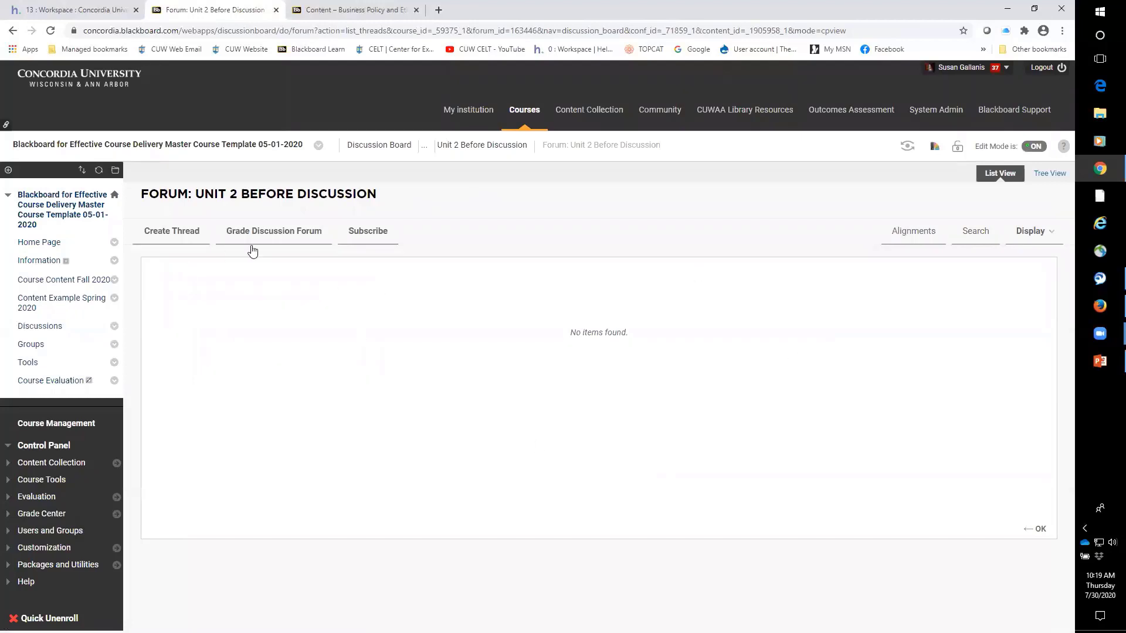
click(171, 233)
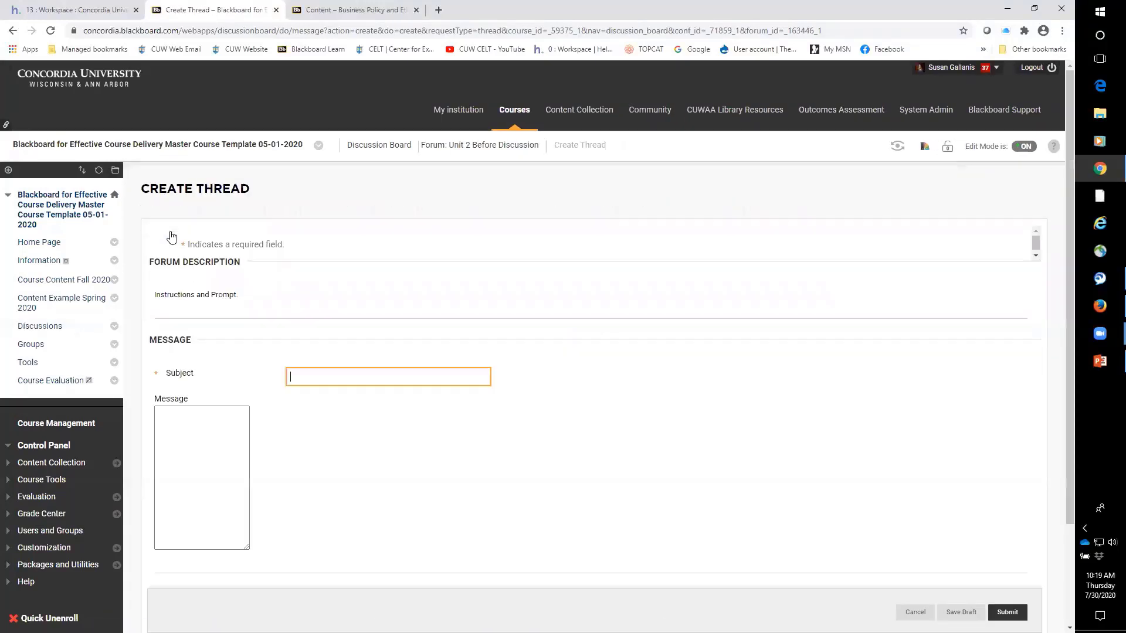
drag(144, 294, 249, 300)
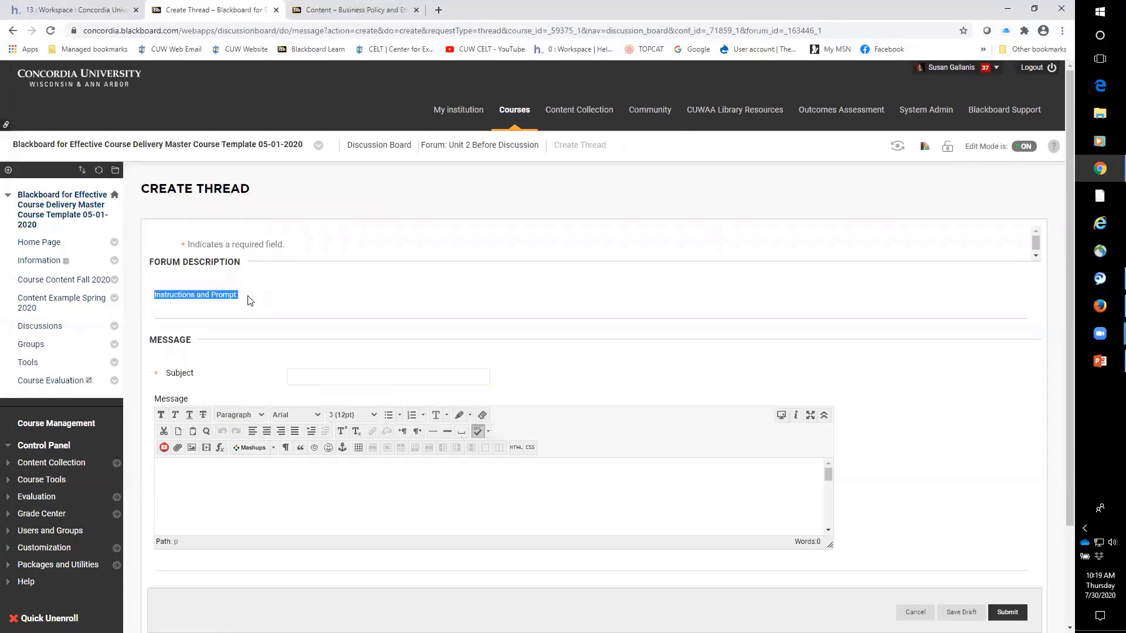
click(274, 497)
text(kjdfkjdsfjakfjdfklajdfs;f)
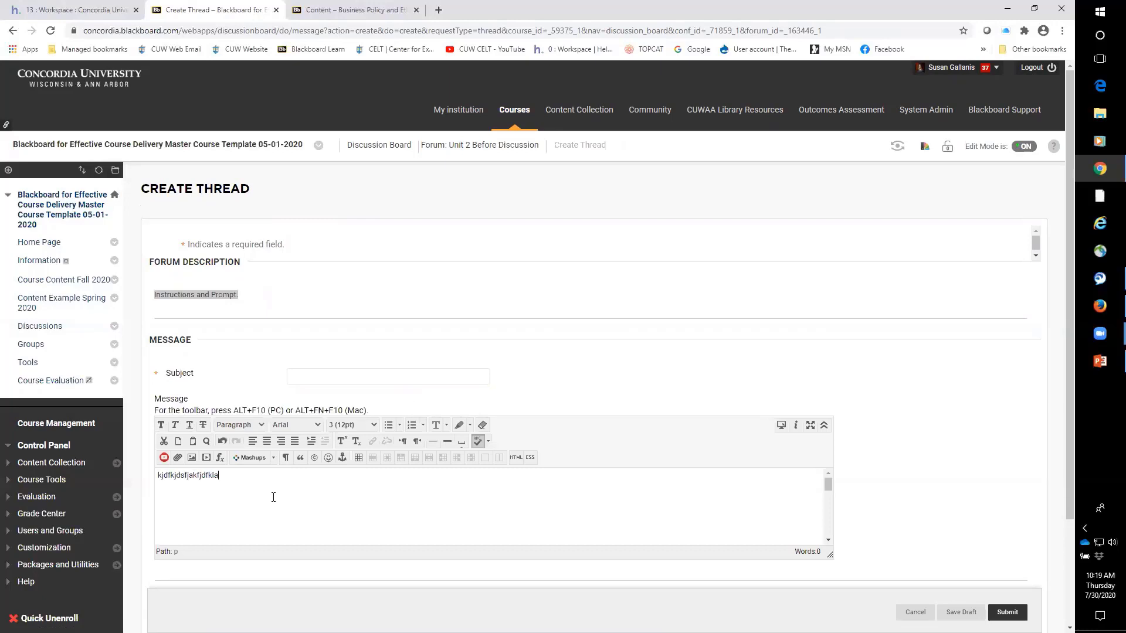
key(Return)
text(sdfjsldkfjsdfkasjdfsdkjfsdkl;fjasd)
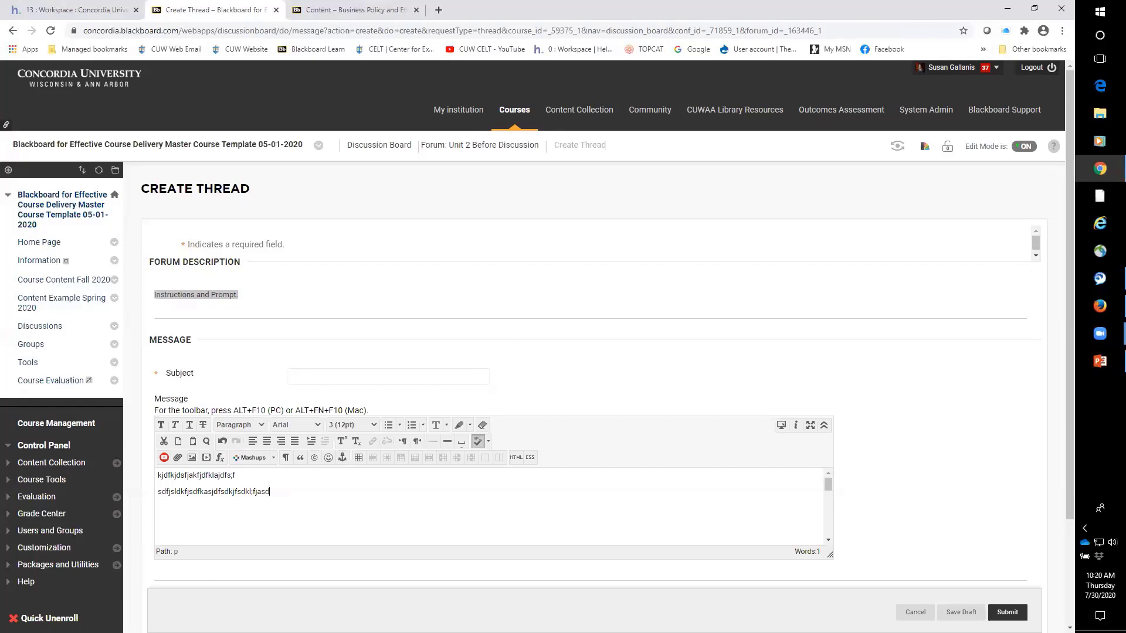
- Give the new thread the subject "dfjasdkfjafjasdfkl;ja" and submit it
click(1008, 613)
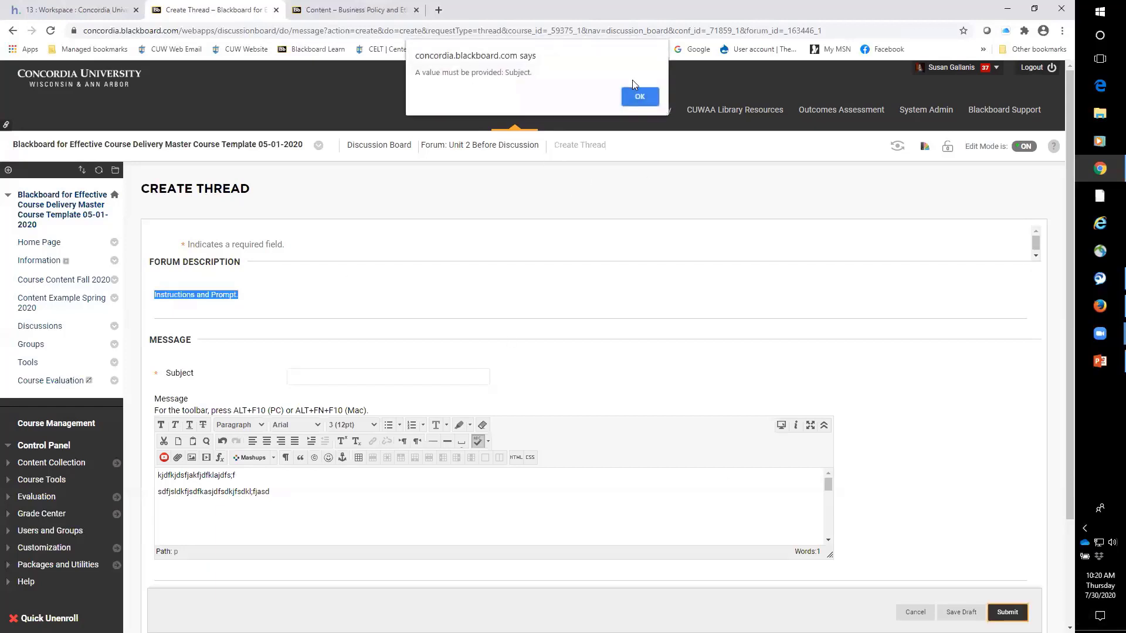
click(624, 98)
text(dfjasdkfjafjasdfkl)
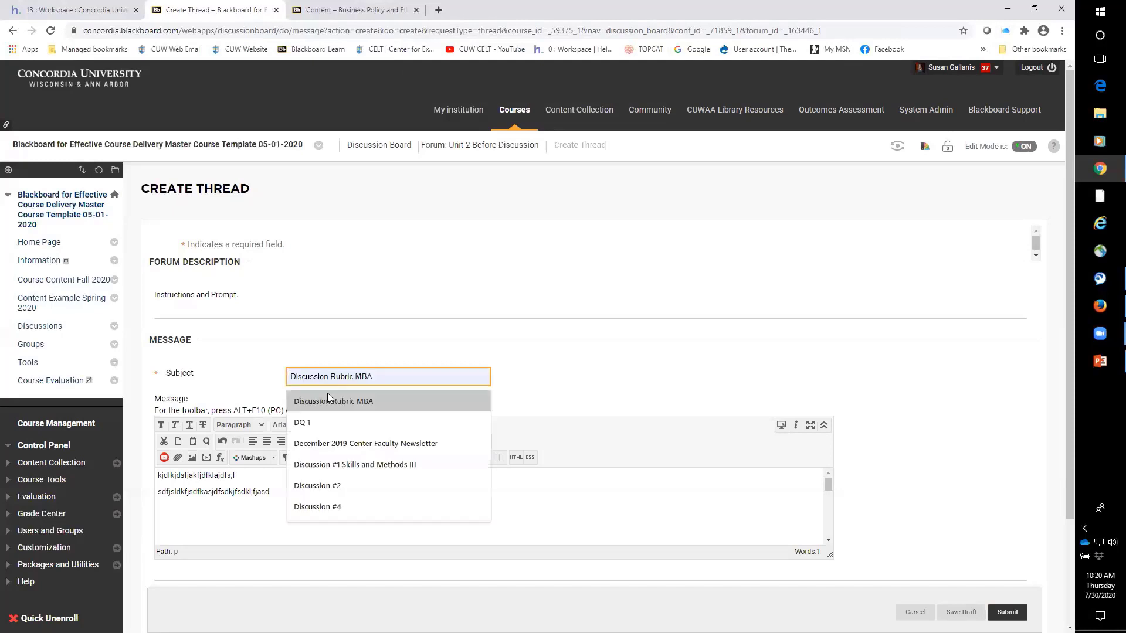
text(;ja)
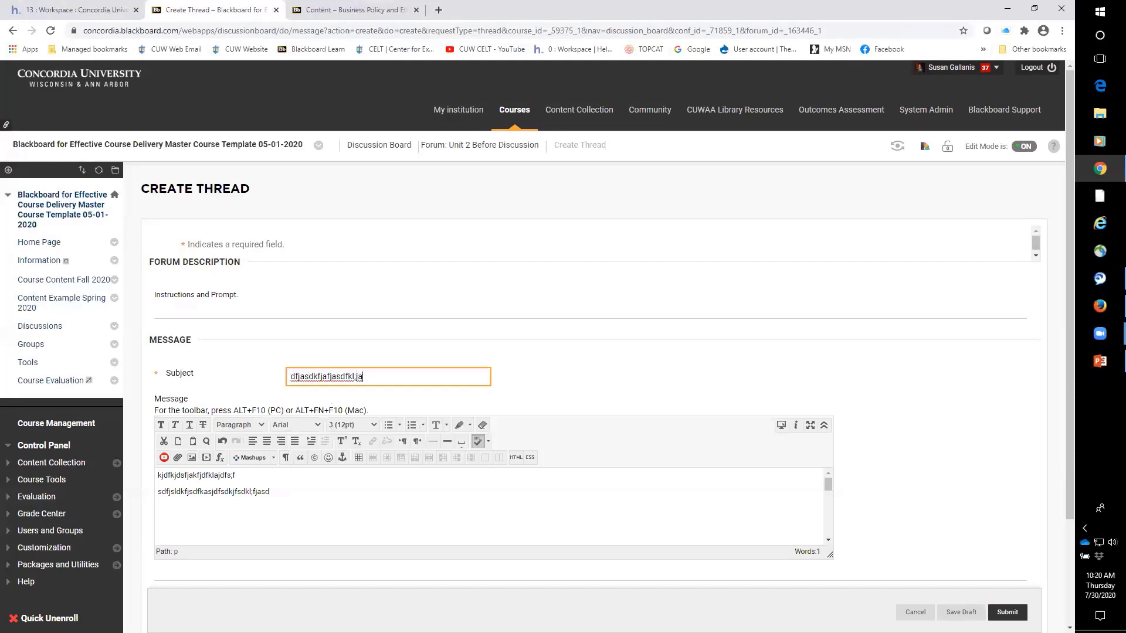
key(Return)
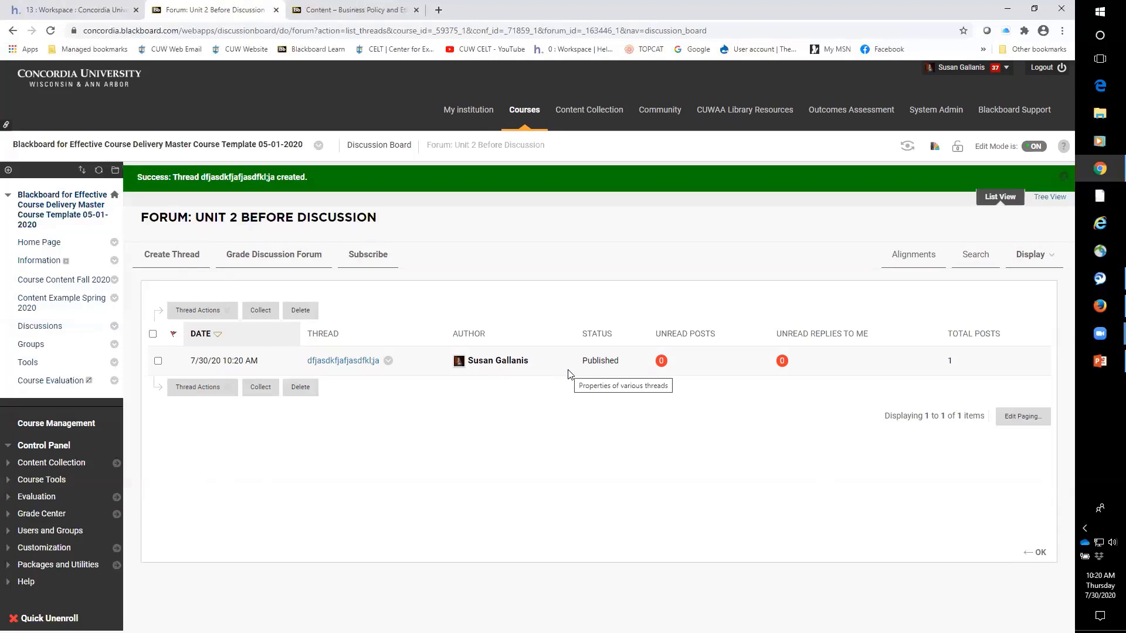
- Open the course's discussion board and expand the Grade Center entries in the course management area
click(41, 326)
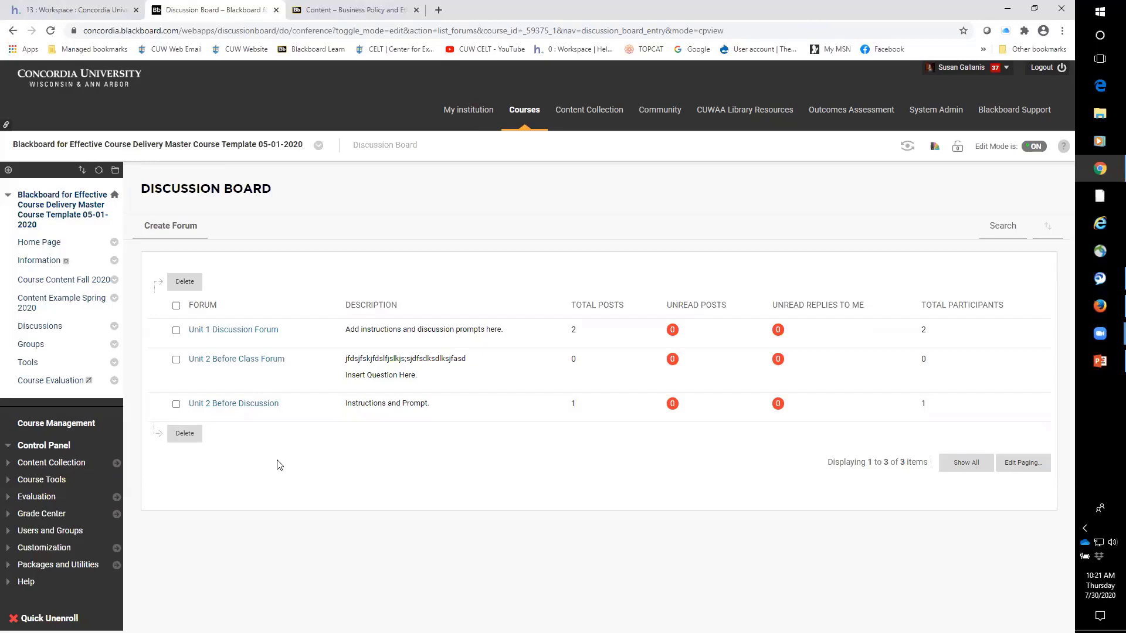
key(ctrl+plus)
key(ctrl+plus)
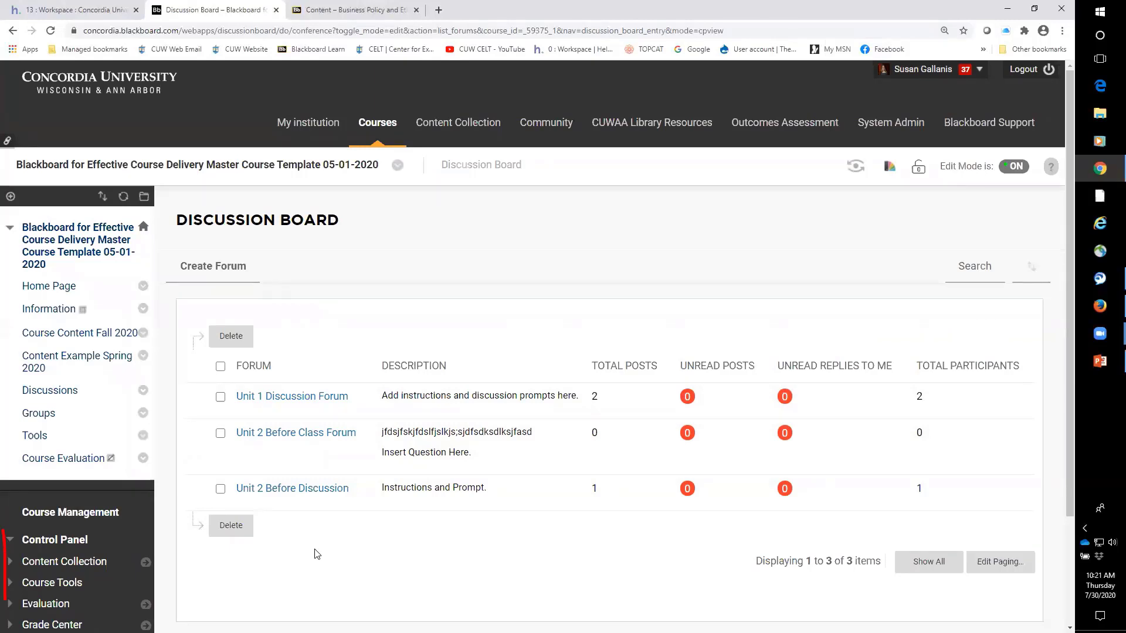
scroll(233, 572, down, 1)
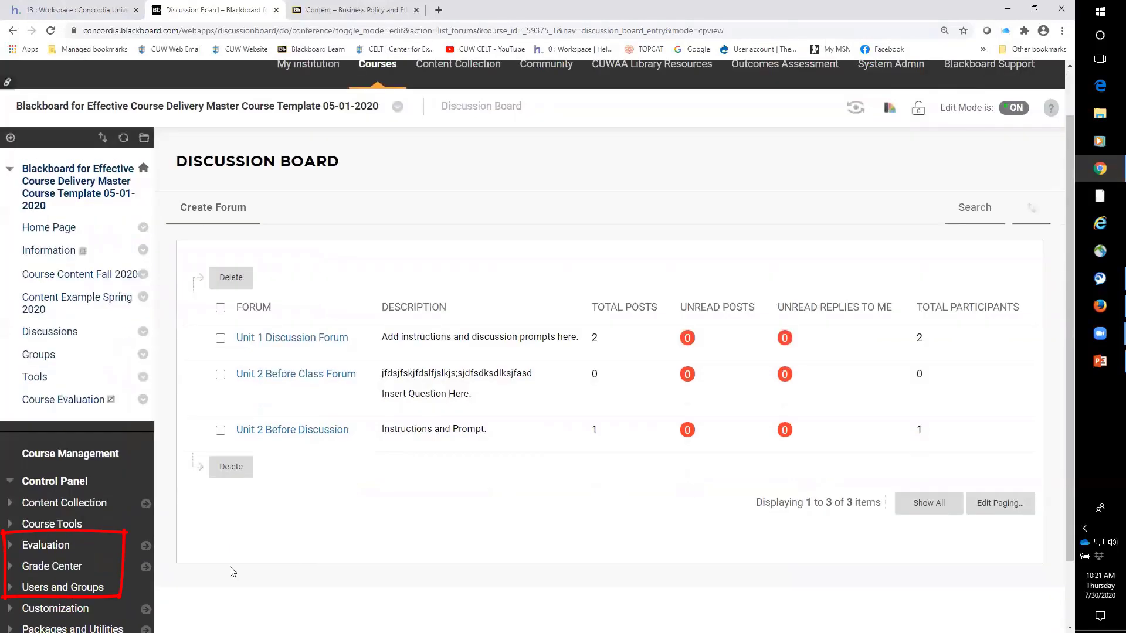
click(57, 566)
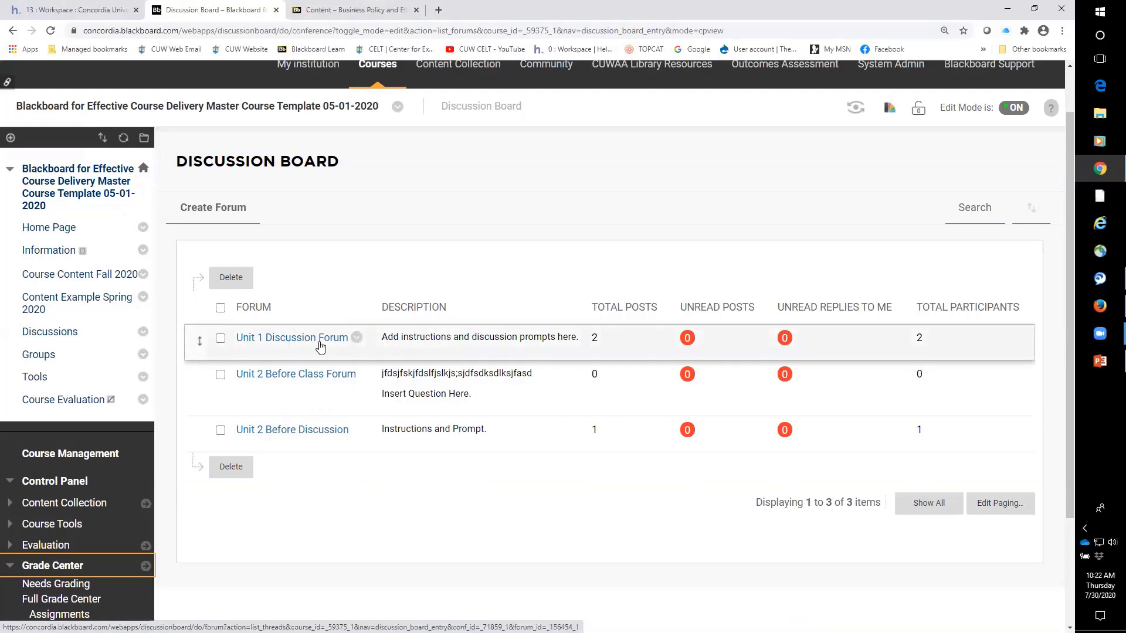
- Review the edit settings of the Unit 1 Discussion Forum, including grading and posting options, and leave without saving
click(357, 339)
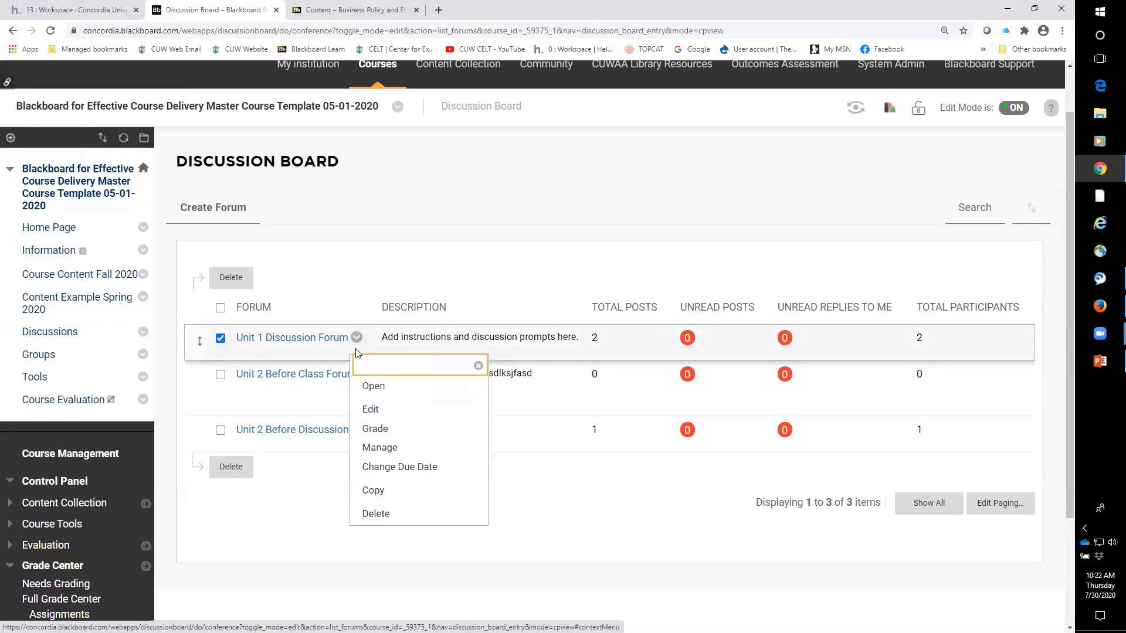
click(361, 410)
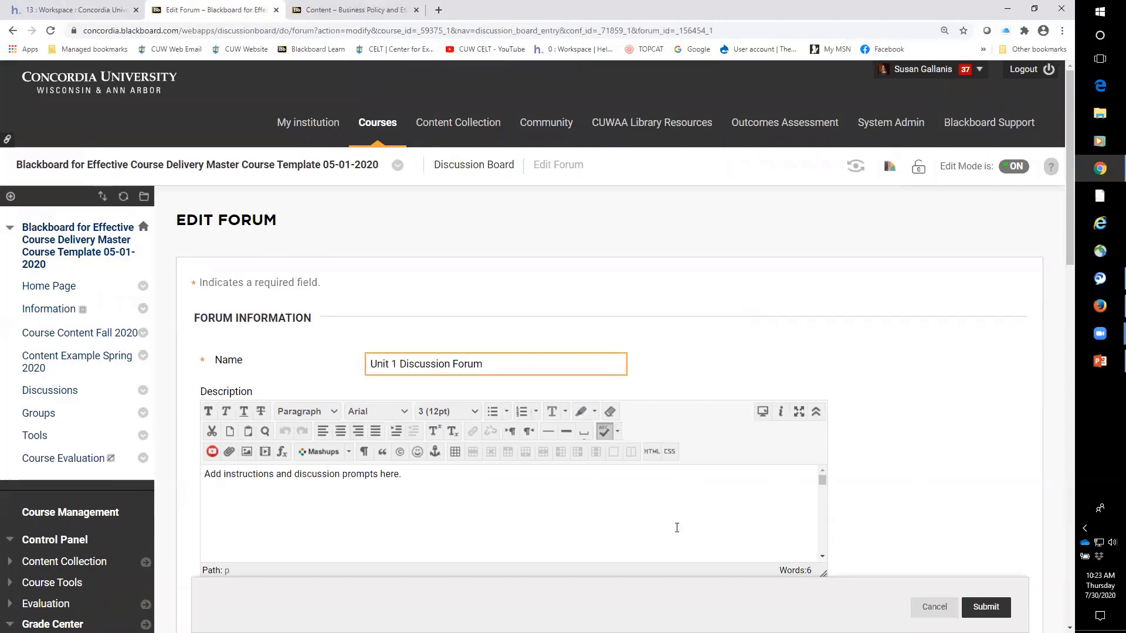
scroll(968, 435, down, 15)
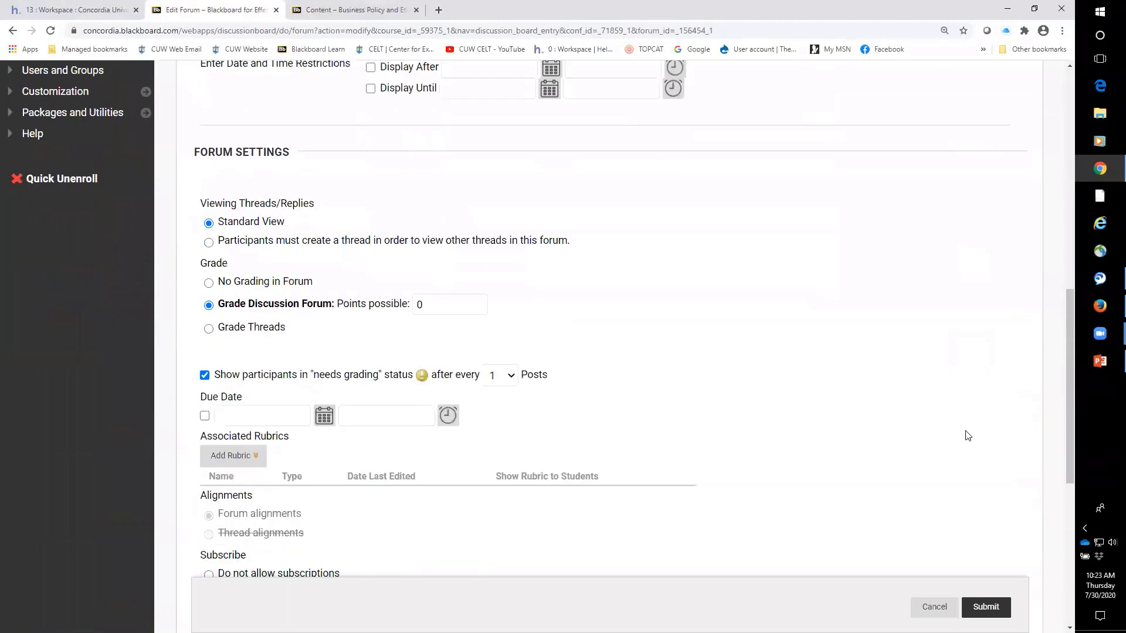
scroll(968, 435, down, 4)
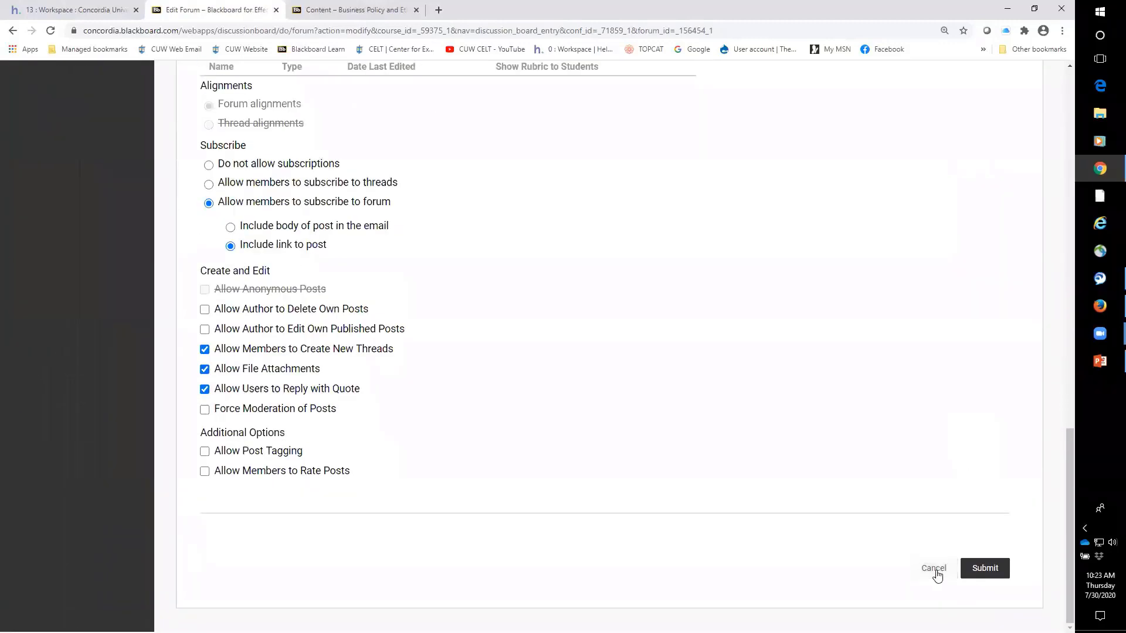
click(935, 573)
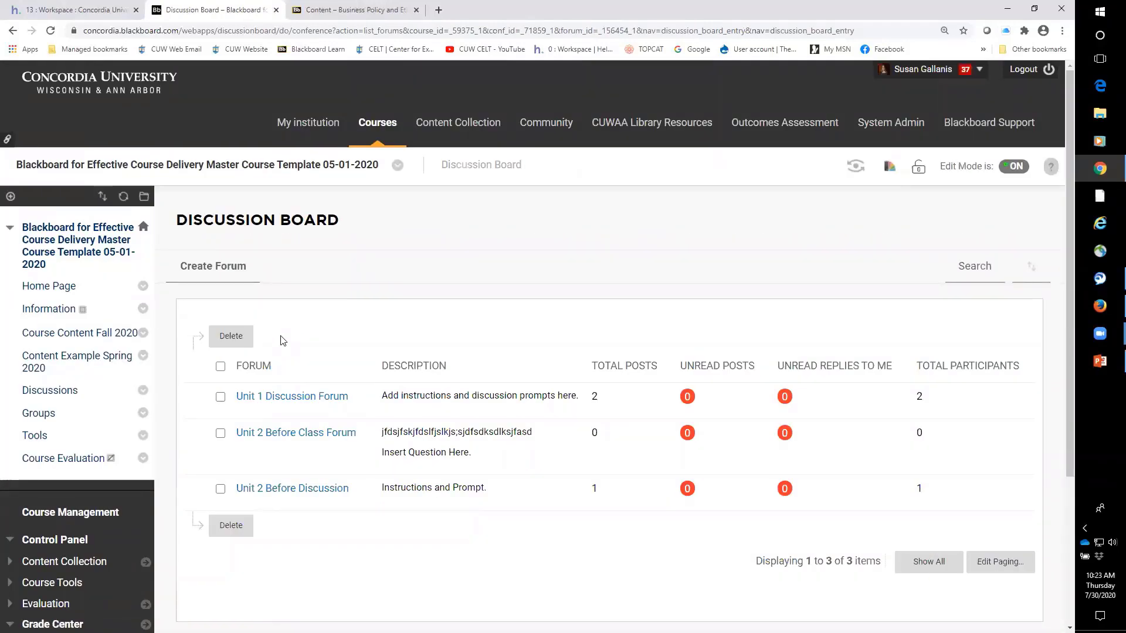
- Open the Unit 1 Discussion Forum and compare its threads in tree view and list view
click(295, 399)
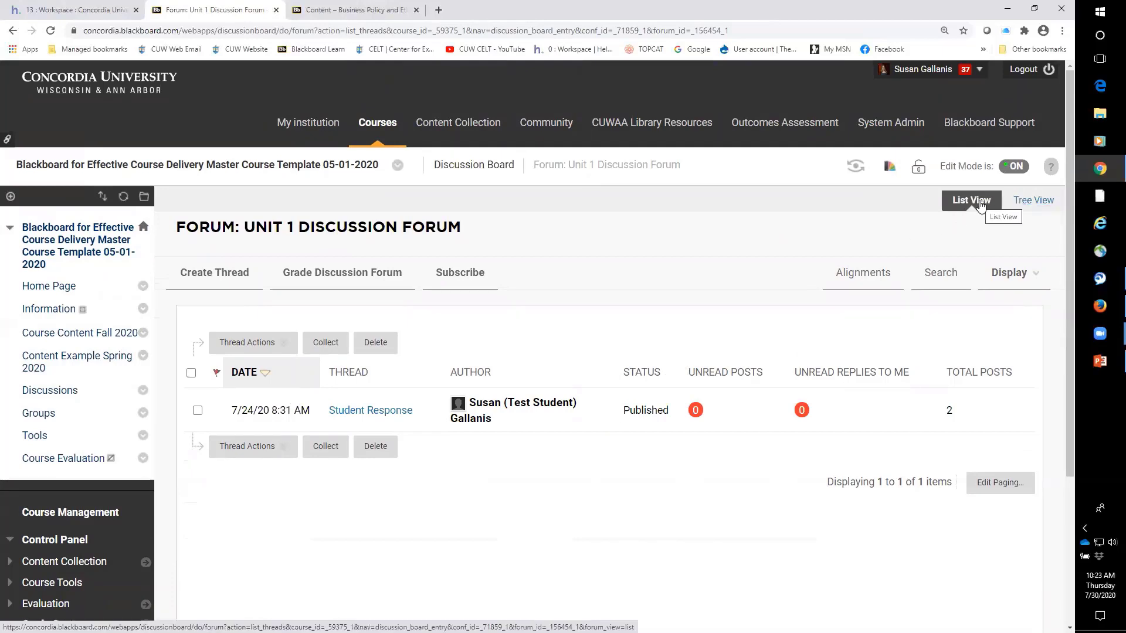
click(1039, 207)
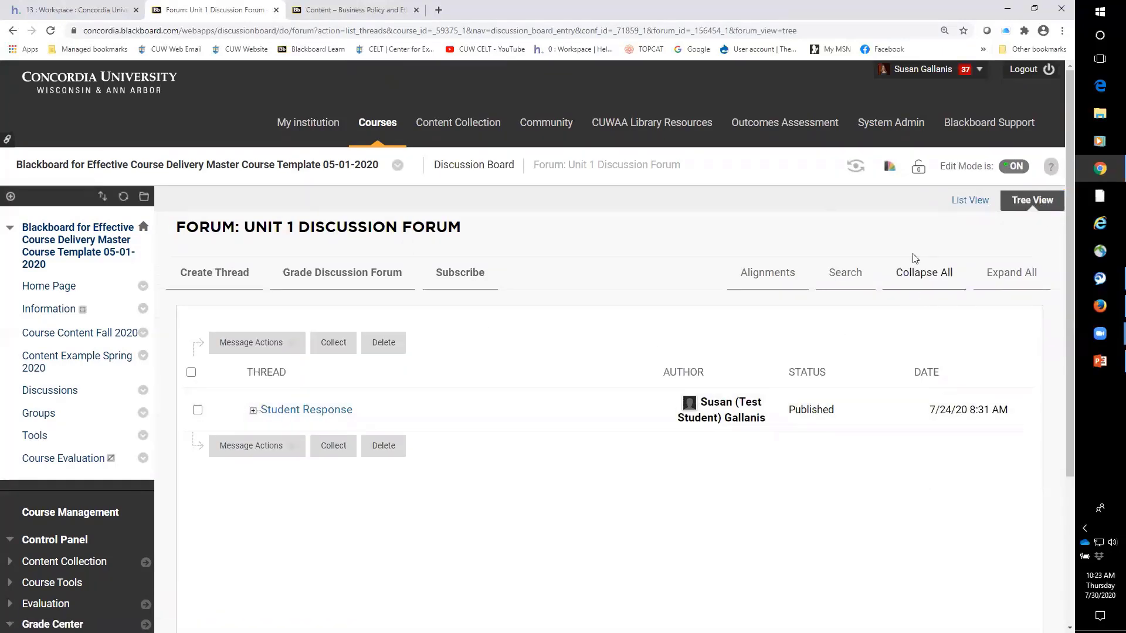
click(971, 201)
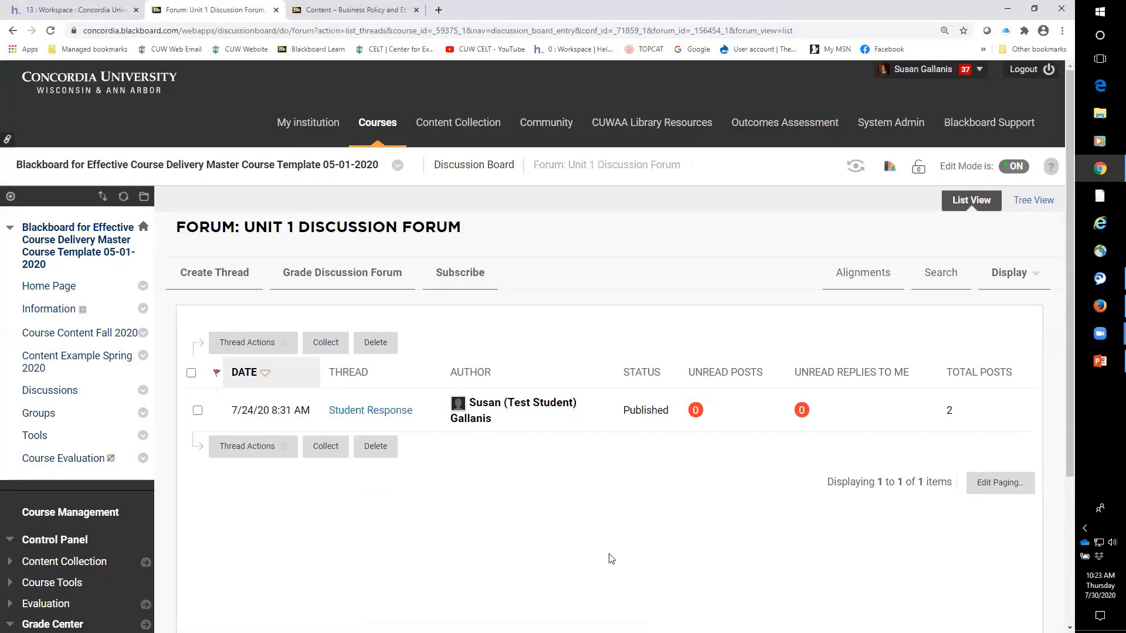
- Subscribe to the Unit 1 Discussion Forum and unsubscribe from it again
click(457, 283)
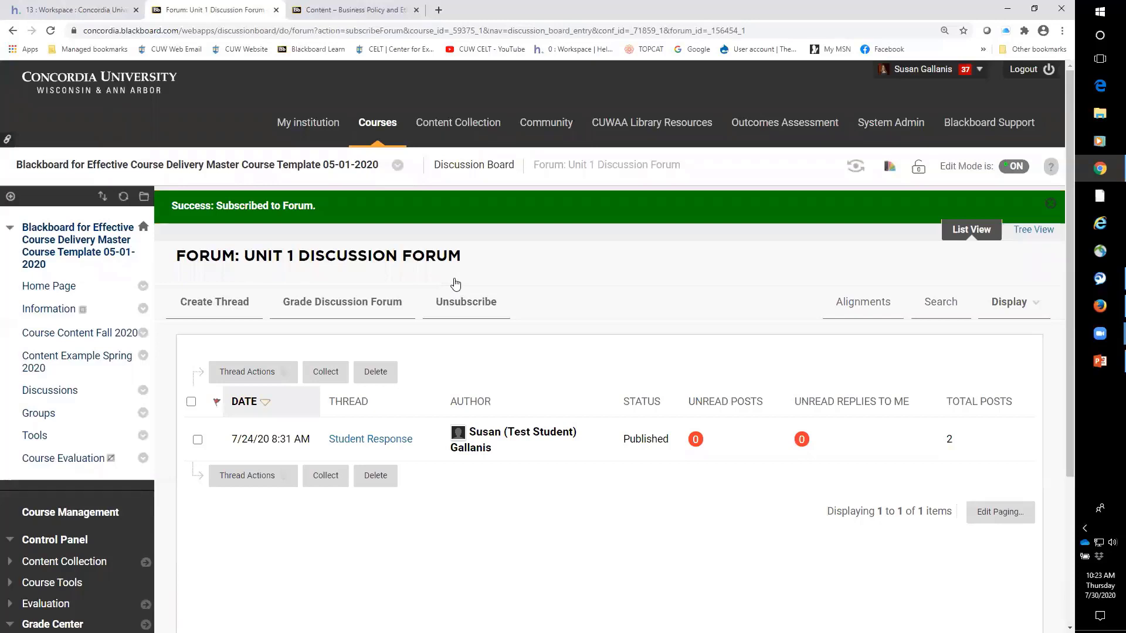
click(463, 302)
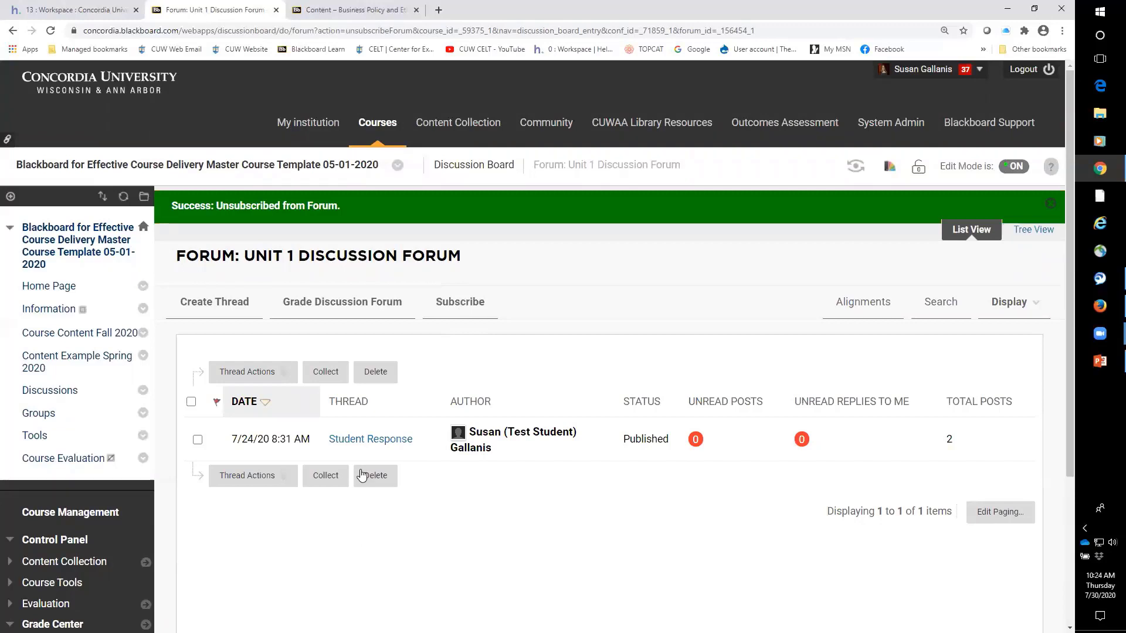
- Reply to the student's opening post in the Student Response thread with the message "sdfsdafdsafadfsdfasdfa" and submit it
click(365, 440)
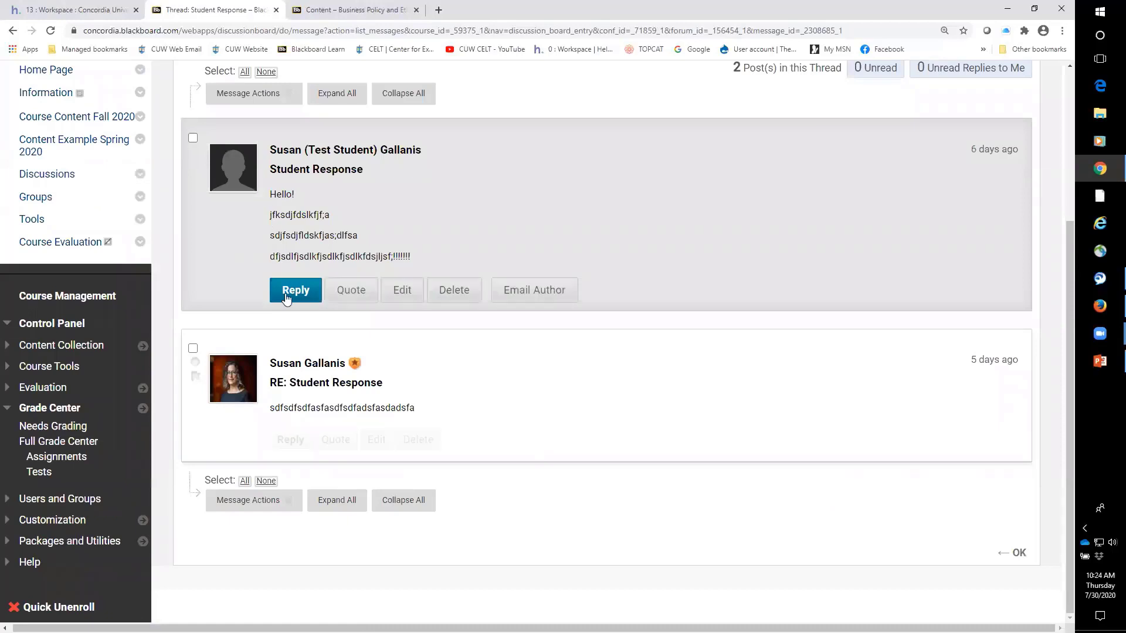
click(296, 290)
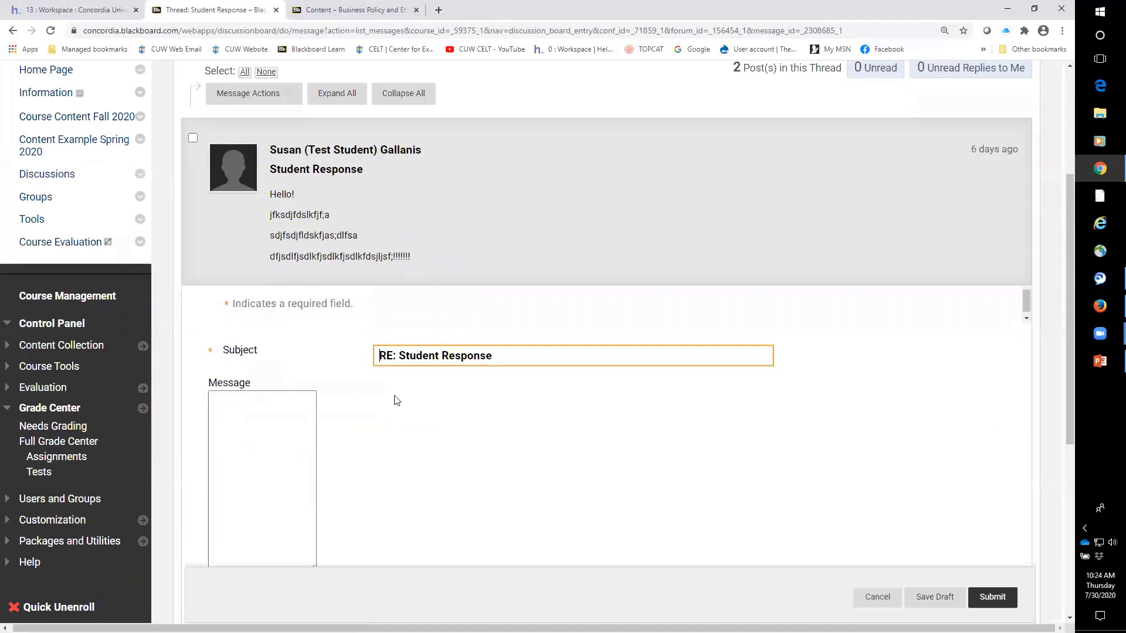
click(449, 498)
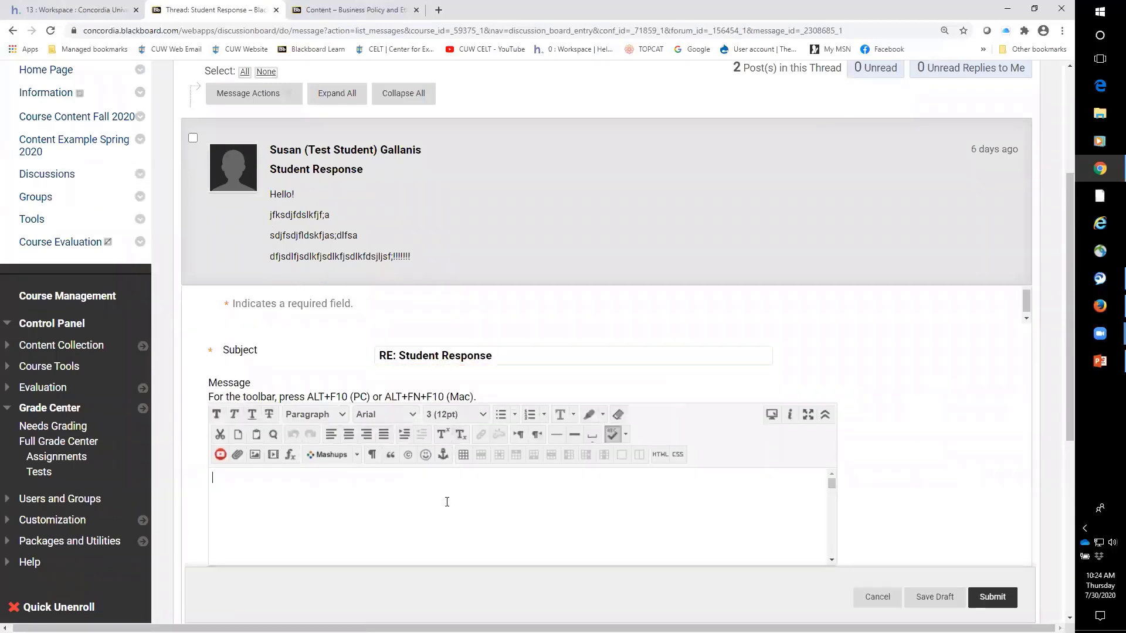
text(sdfsdafdsafadfsdfasdfa)
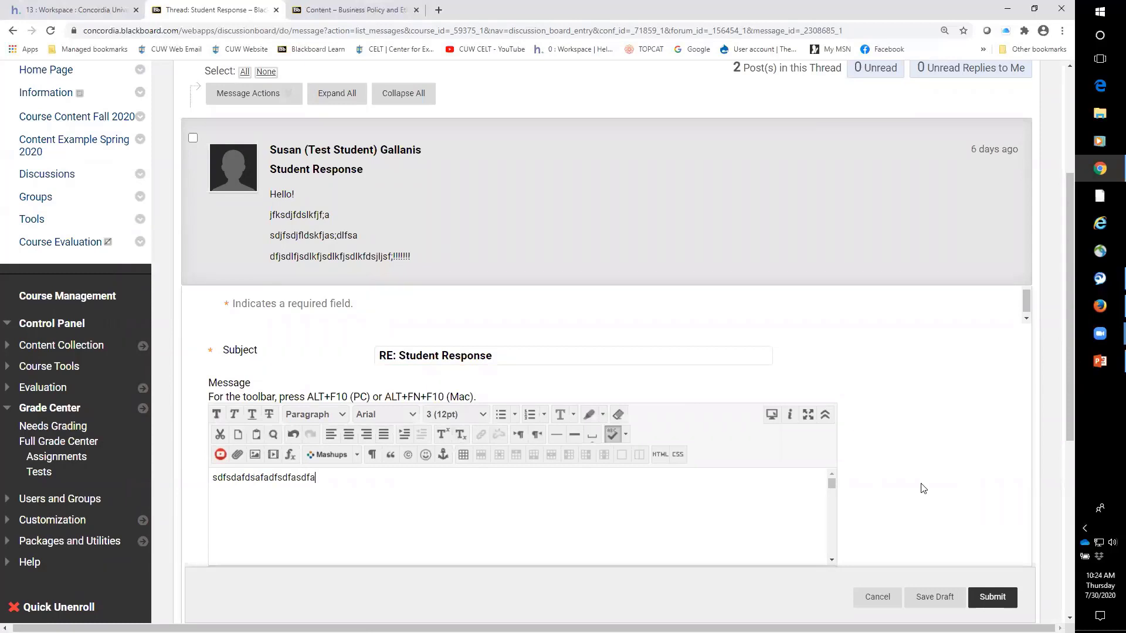
click(991, 598)
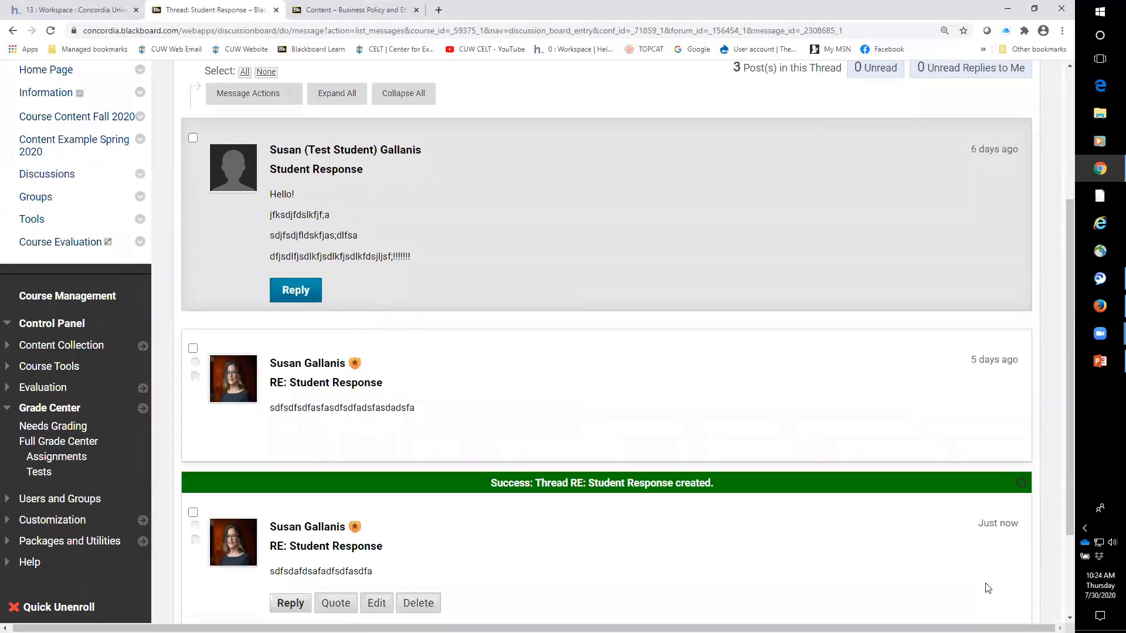
- Return to the Unit 1 Discussion Forum's thread list and open the forum's user grading page
scroll(990, 592, down, 3)
click(1000, 588)
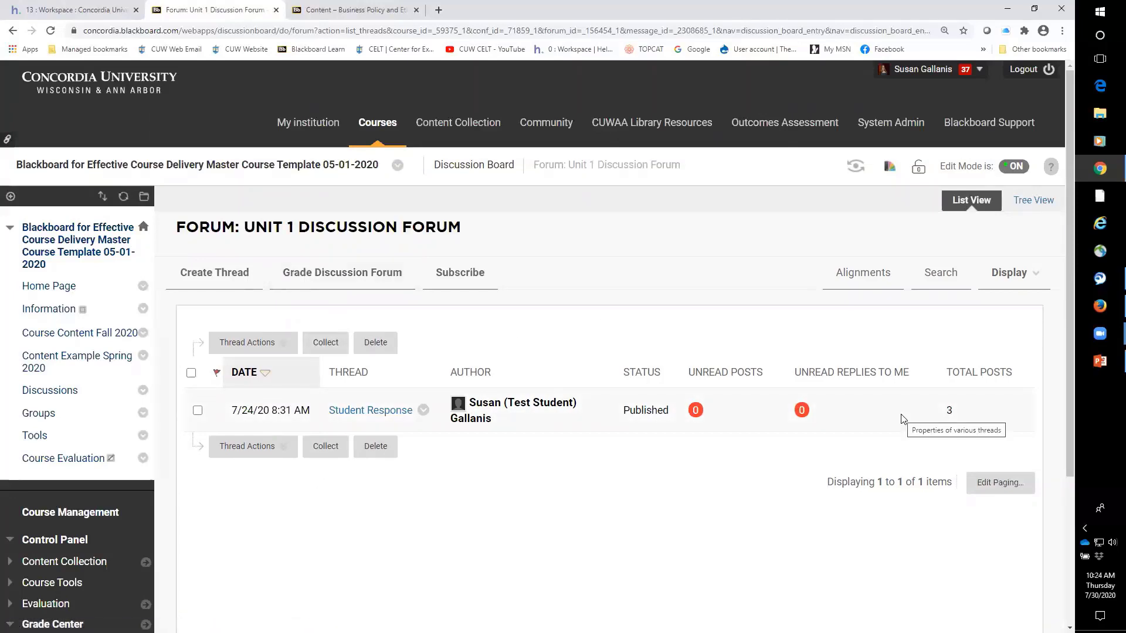
click(334, 281)
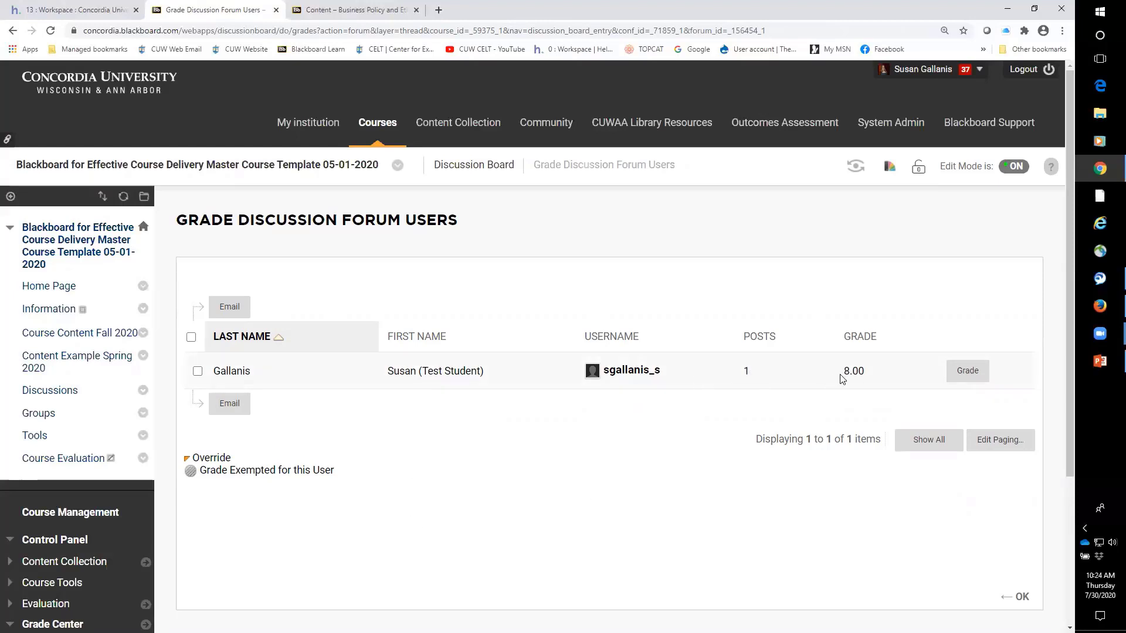
- Open the test student's forum grading page and review the student's post and the feedback to the learner
click(968, 372)
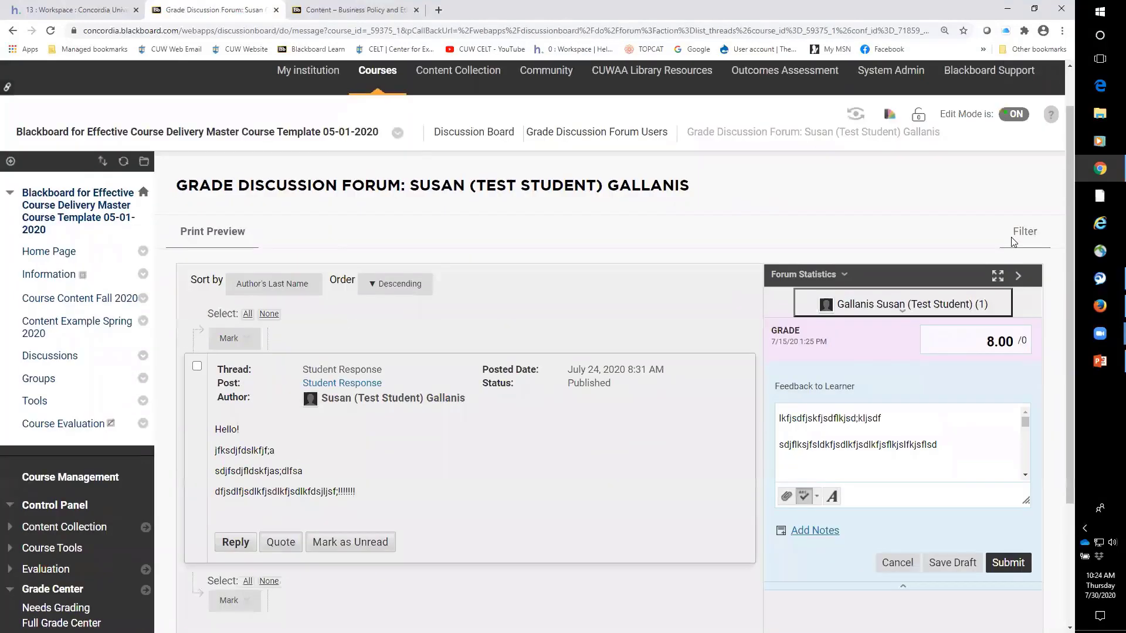
scroll(1054, 301, down, 3)
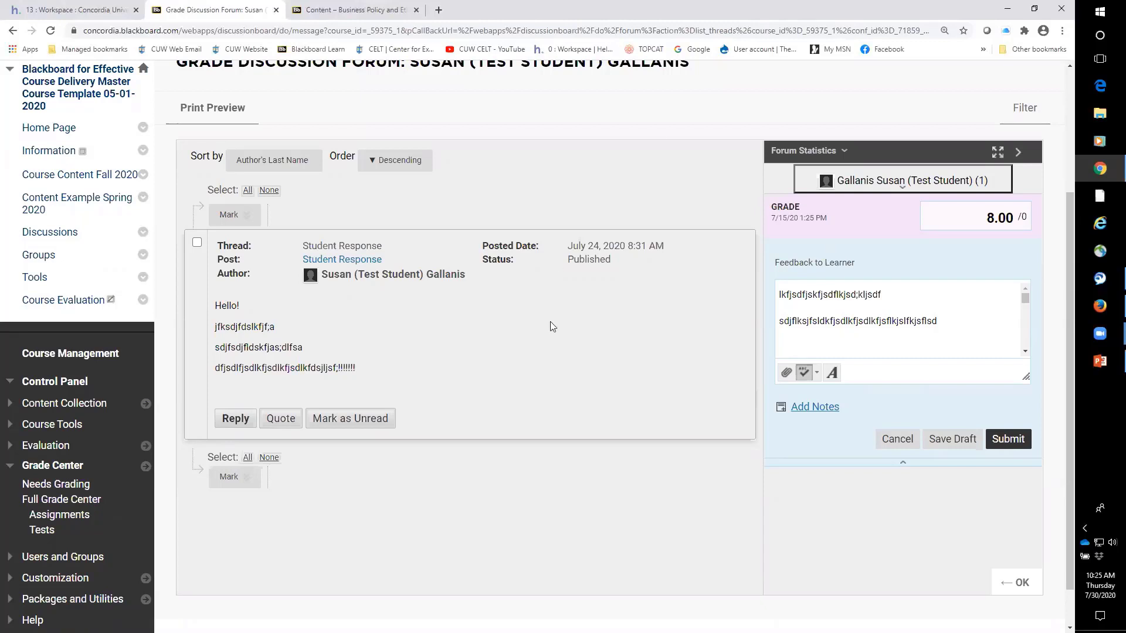
scroll(524, 424, down, 1)
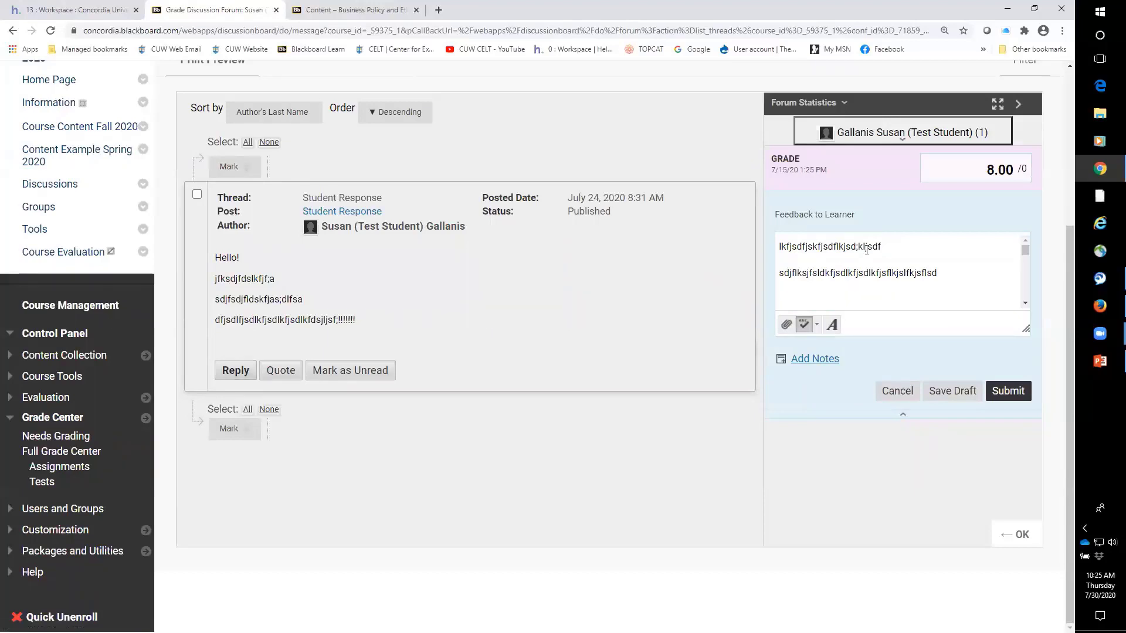
drag(779, 244, 953, 270)
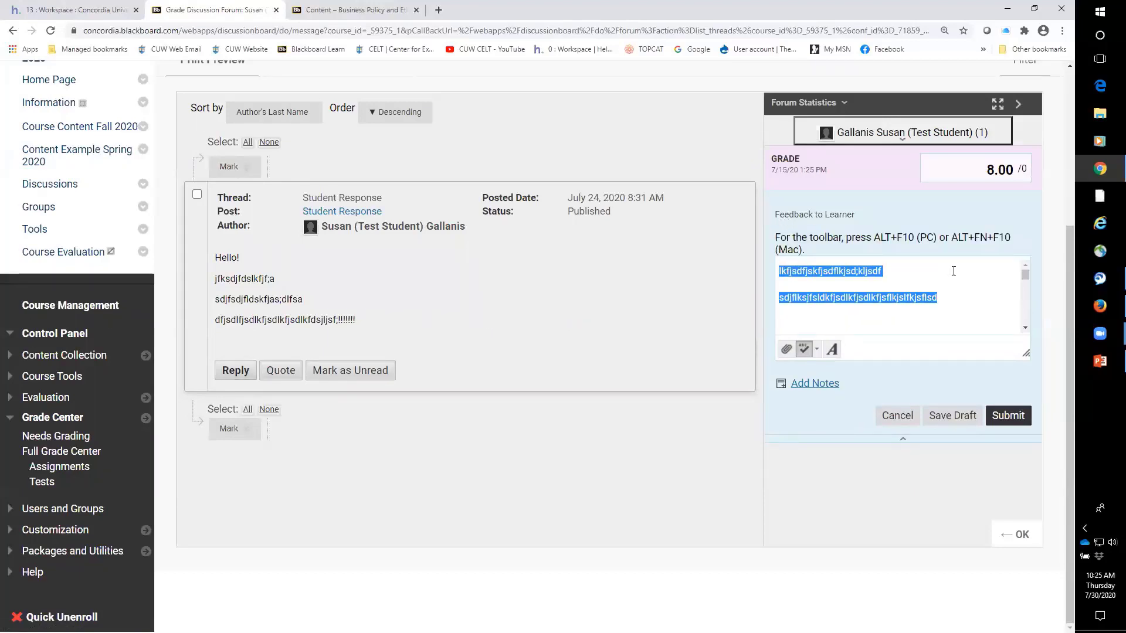
click(952, 270)
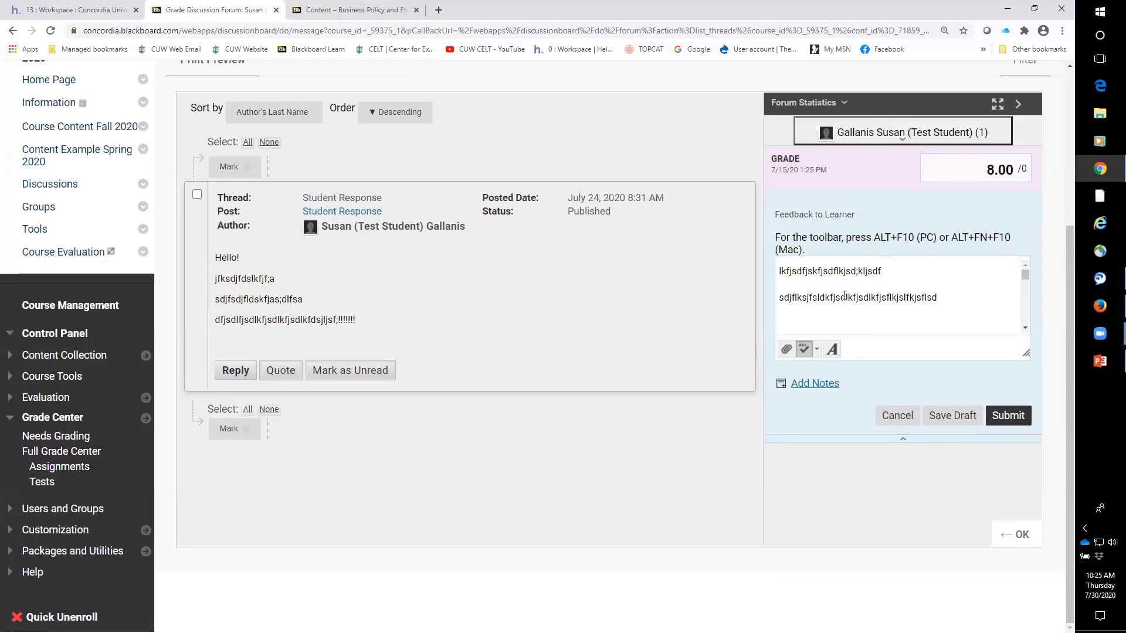
- Submit the test student's forum grade of 8.00 and return from the grading pages to the forum
click(977, 175)
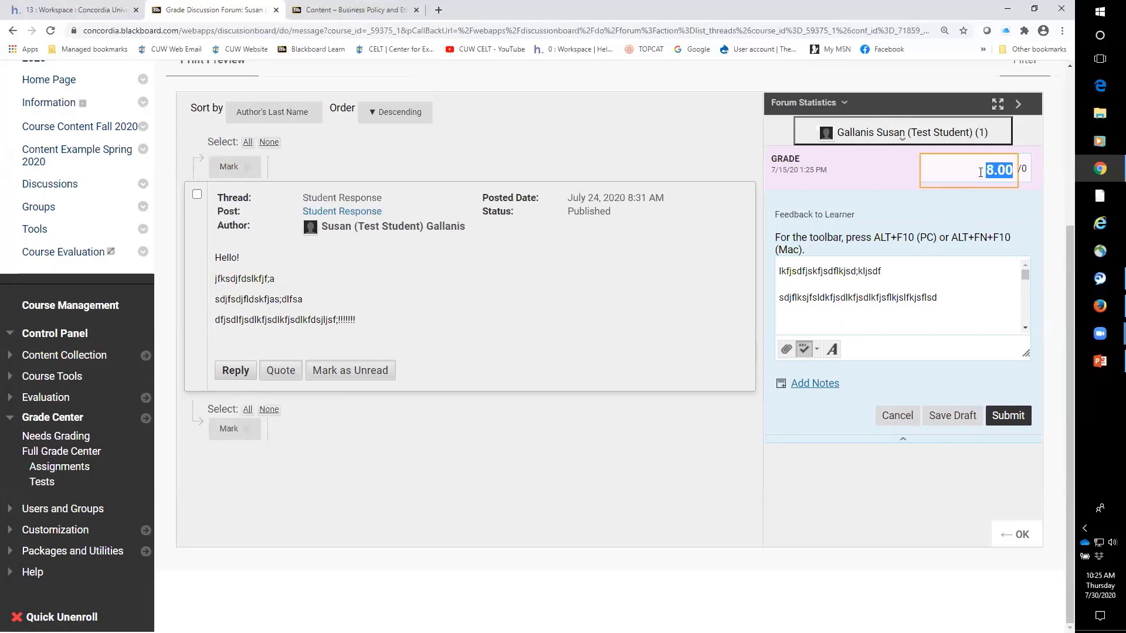
click(981, 172)
click(1008, 416)
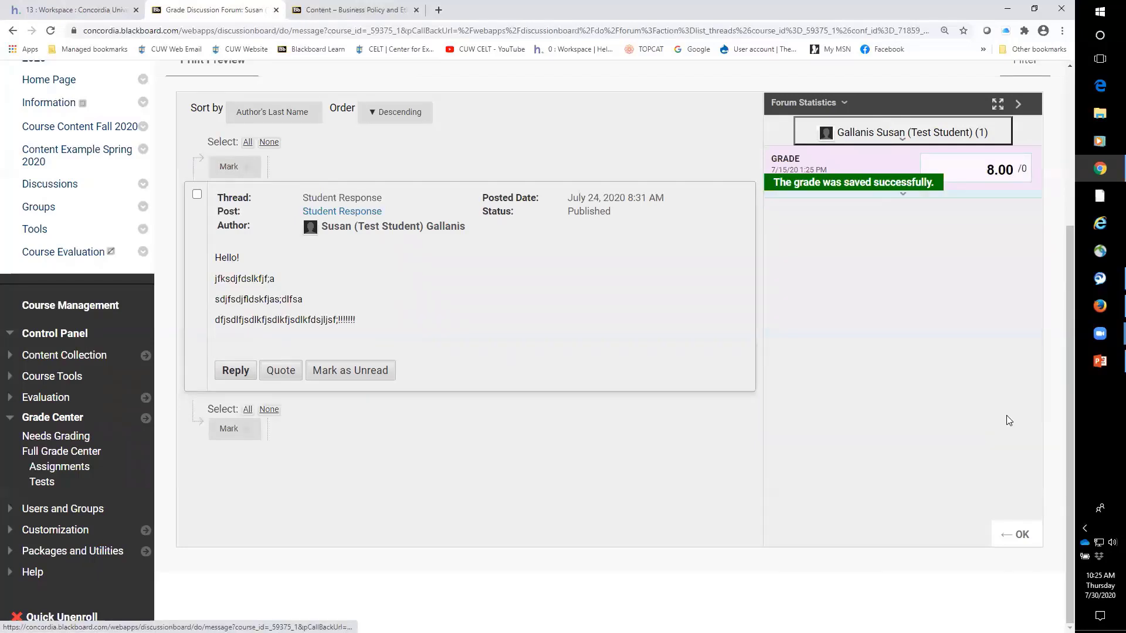
click(1018, 536)
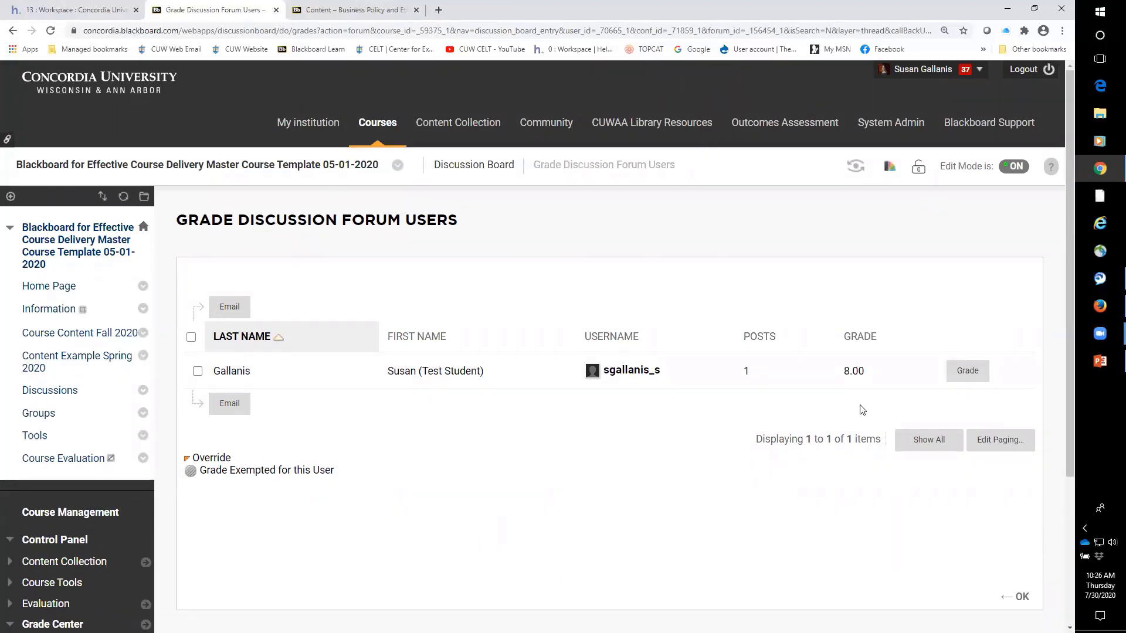
click(1018, 606)
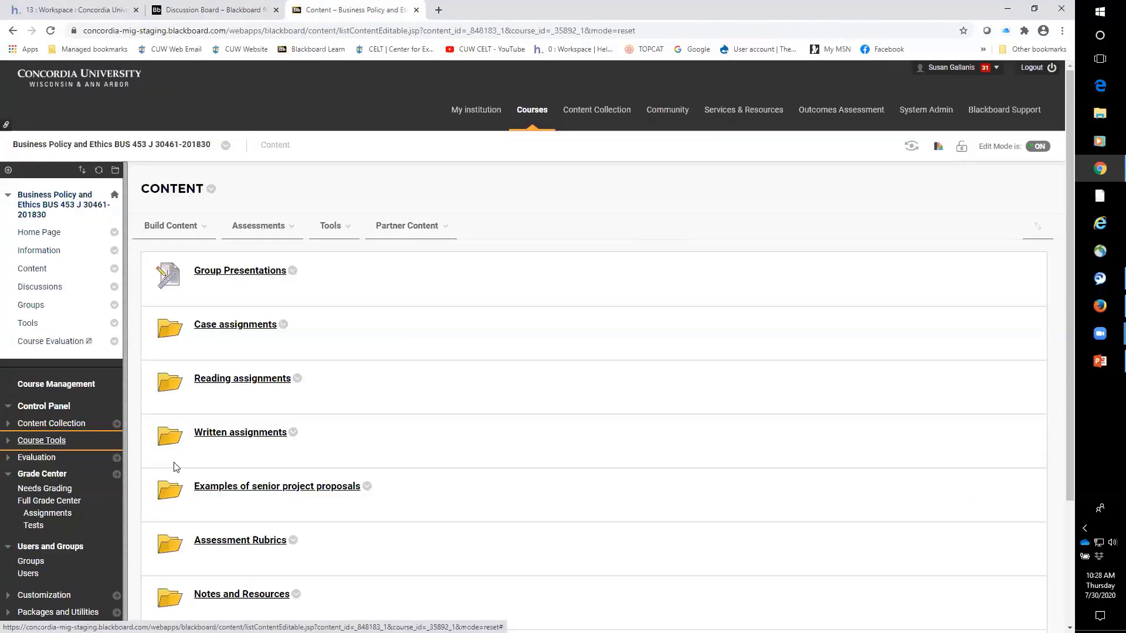
- Open the group management page of the Business Policy and Ethics course
click(50, 475)
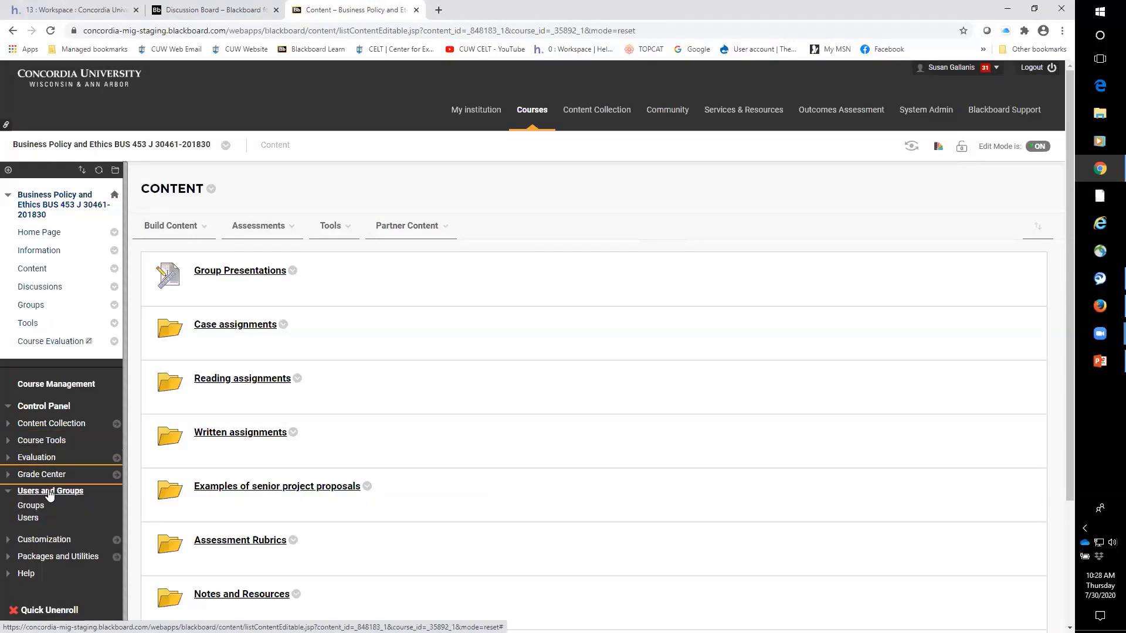
click(43, 493)
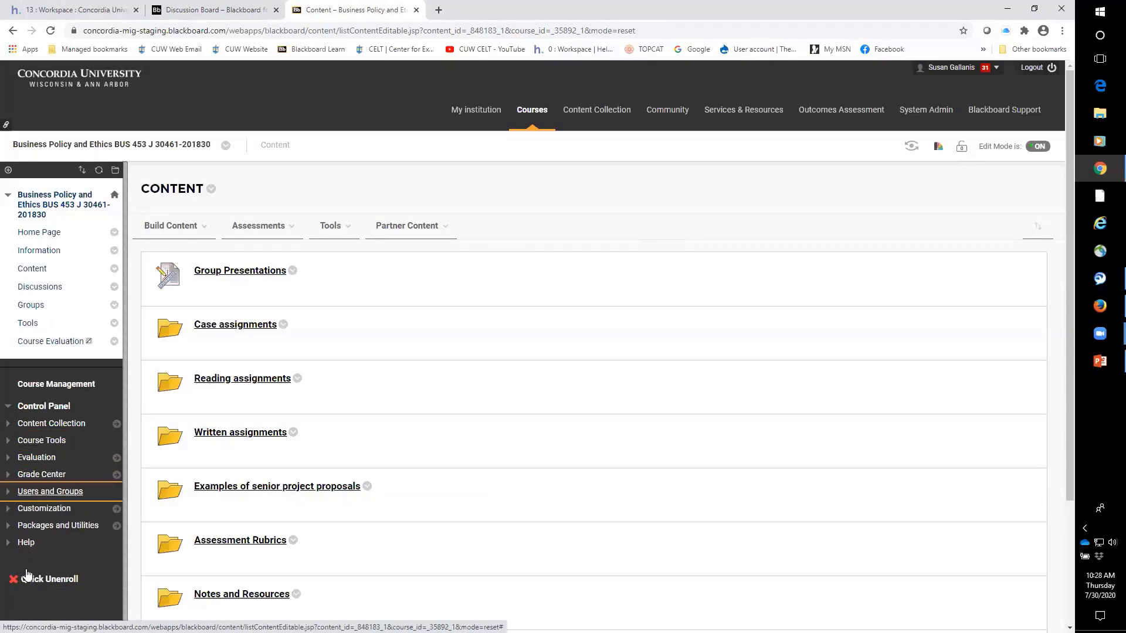
click(44, 491)
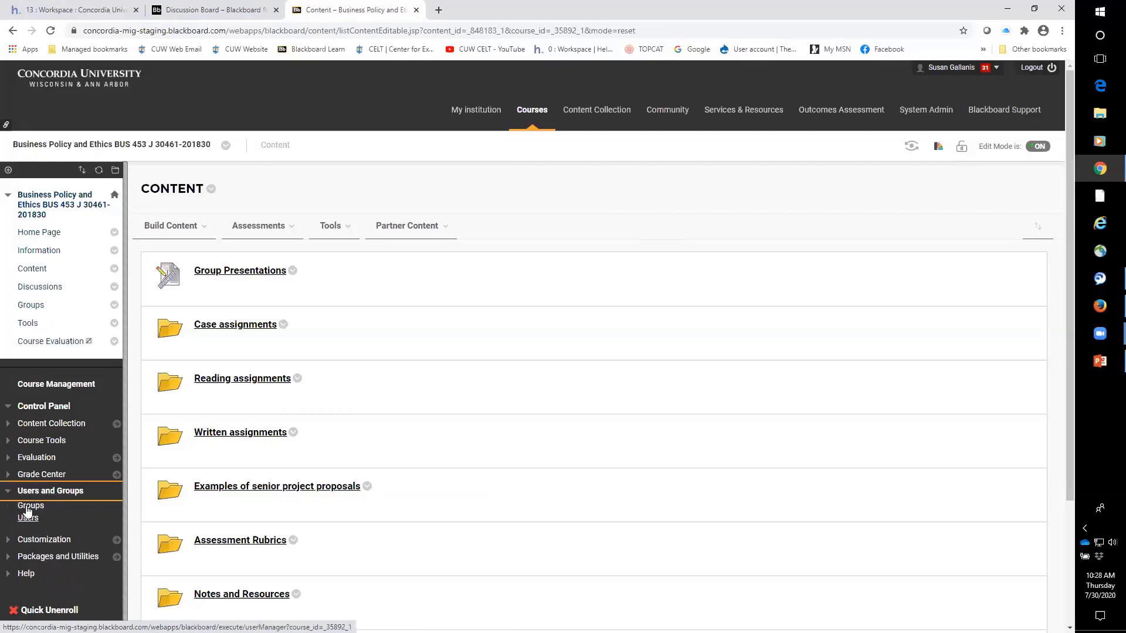
click(30, 507)
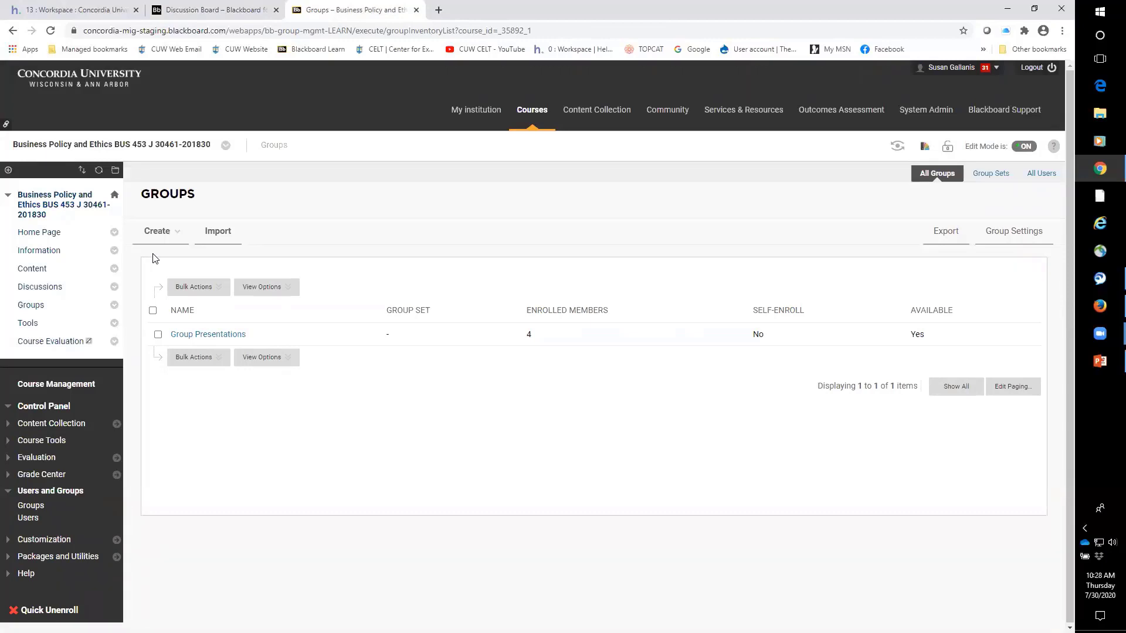
- Start a new manual-enroll group set and name it Teams, leaving the description blank
click(156, 231)
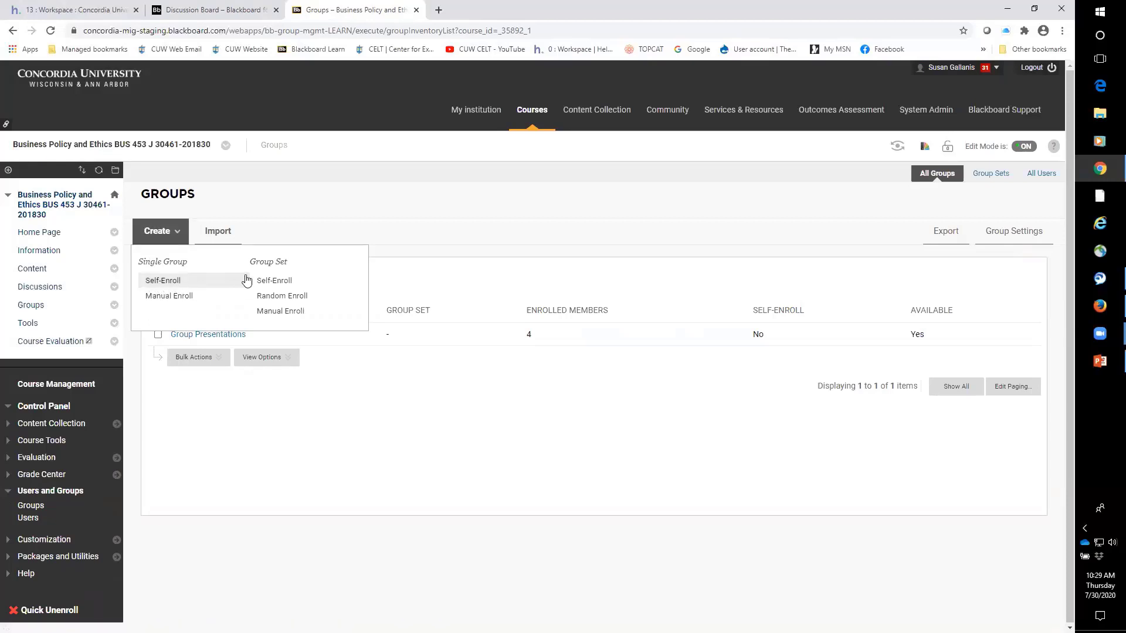
drag(255, 262, 293, 268)
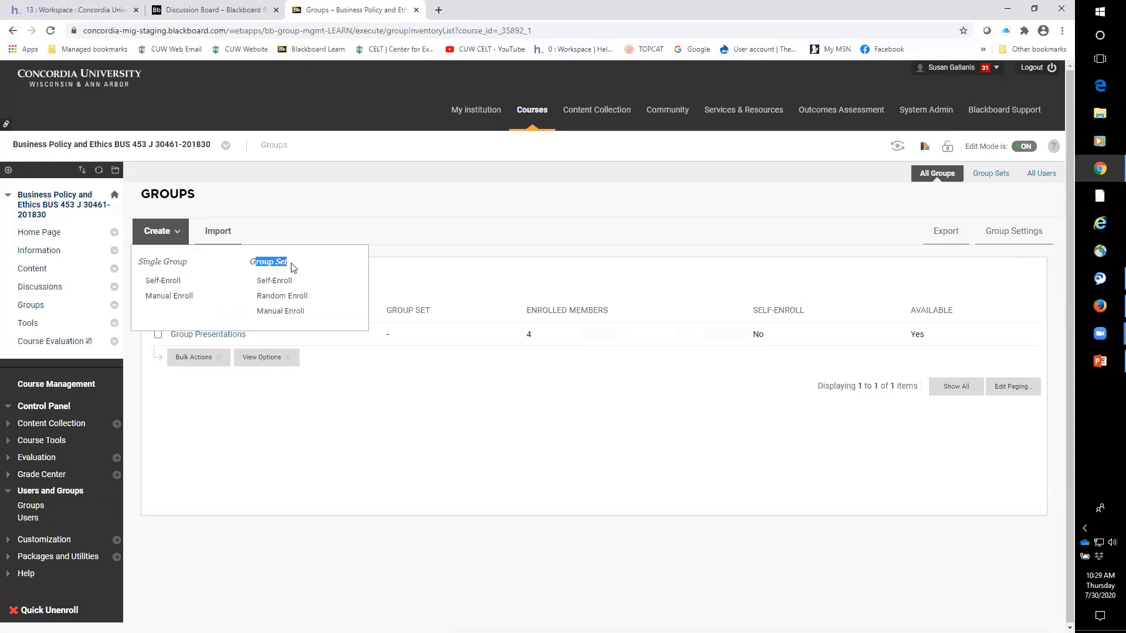
click(294, 268)
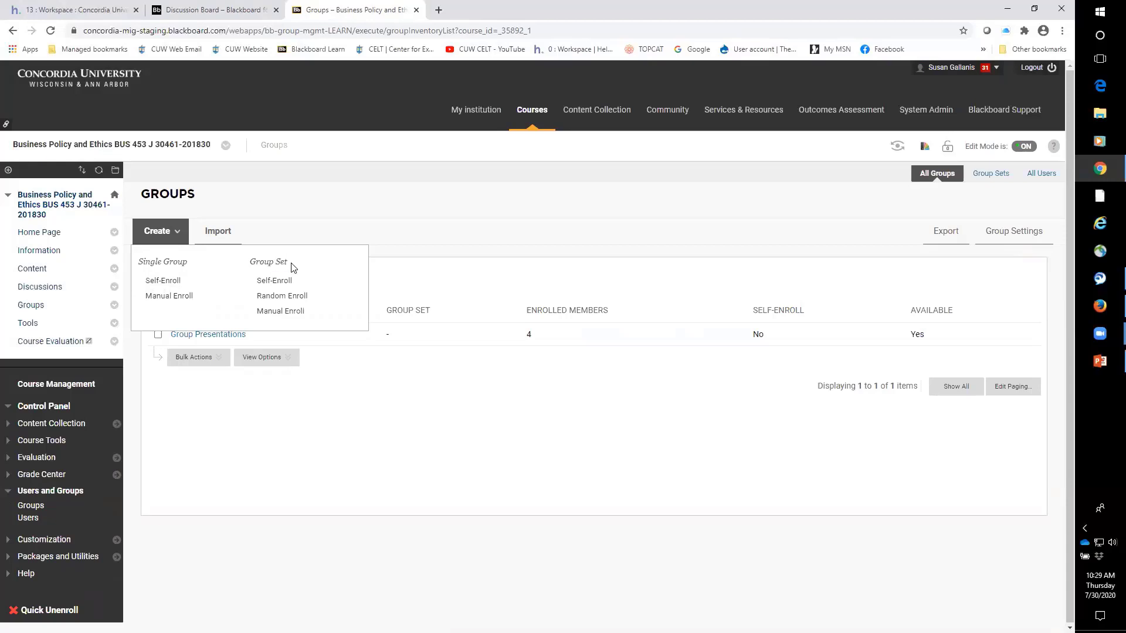
click(291, 313)
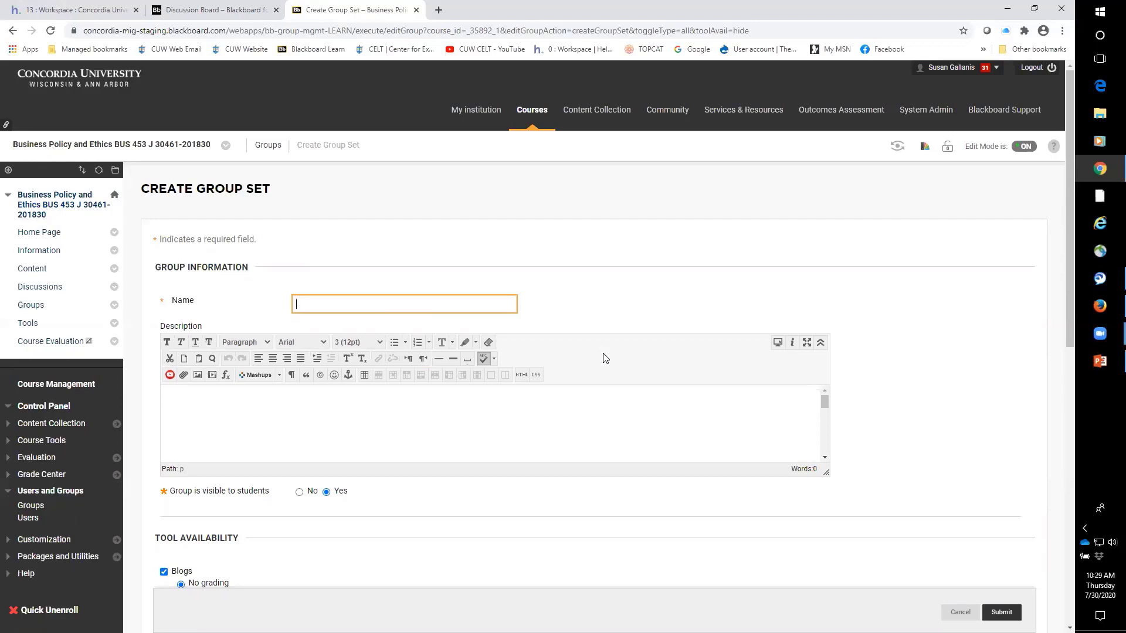
text(Teams)
click(912, 405)
scroll(912, 406, down, 5)
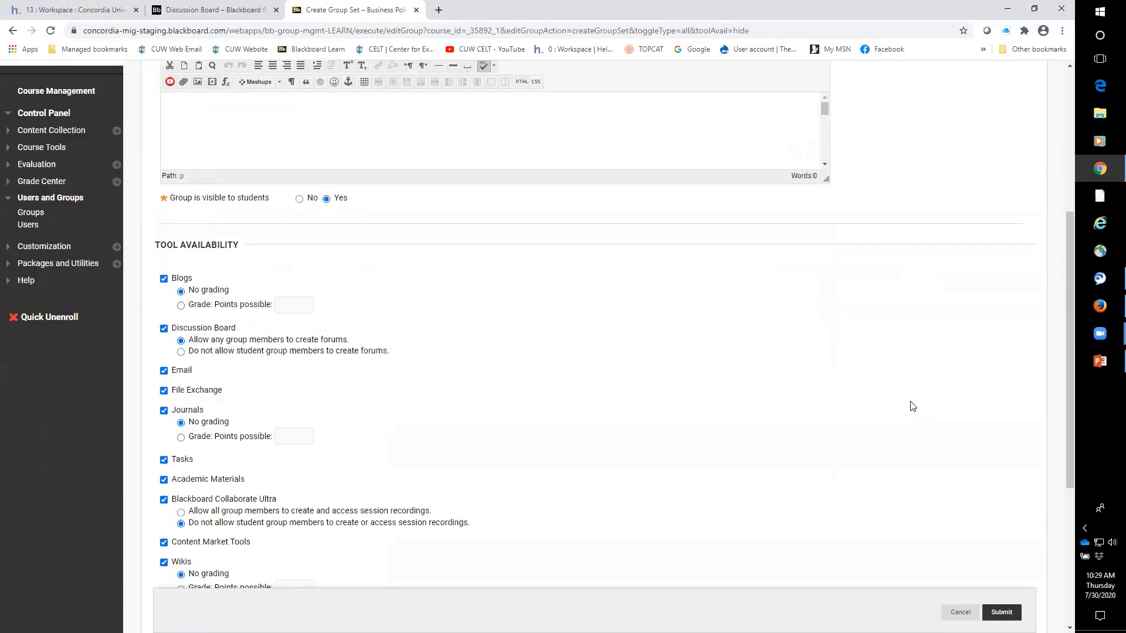
scroll(912, 406, up, 3)
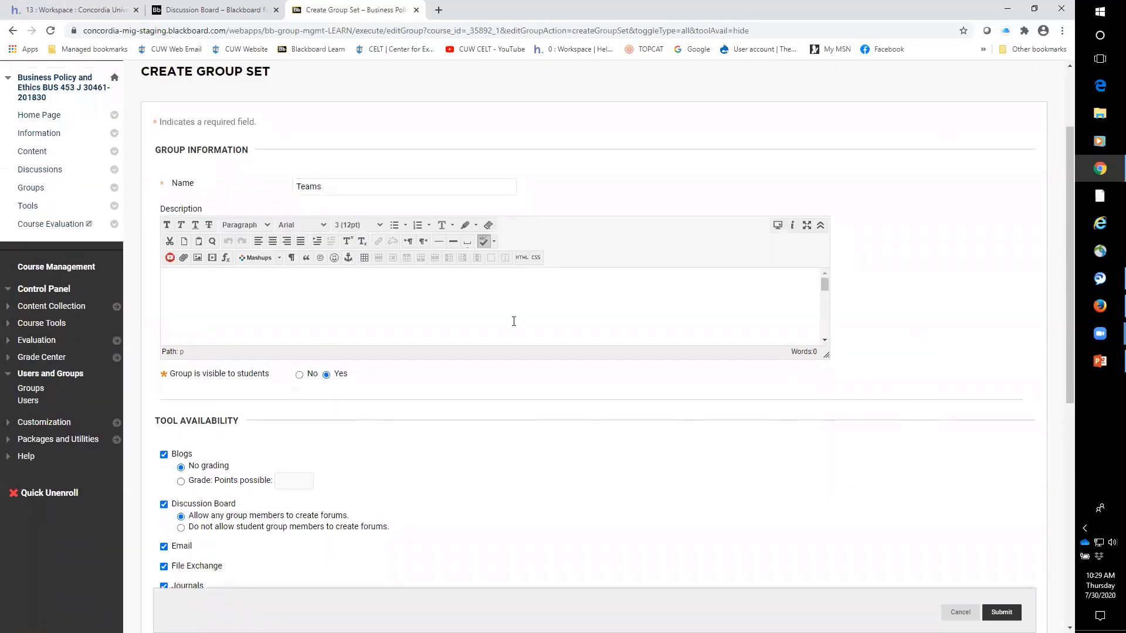
scroll(556, 397, down, 2)
scroll(556, 397, up, 1)
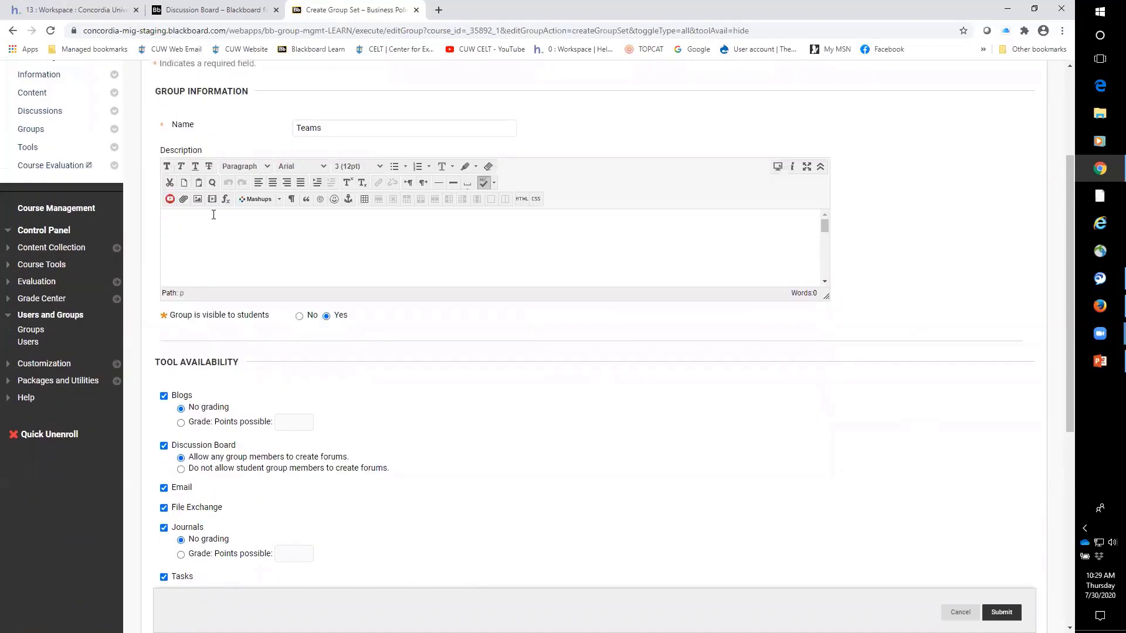
click(229, 237)
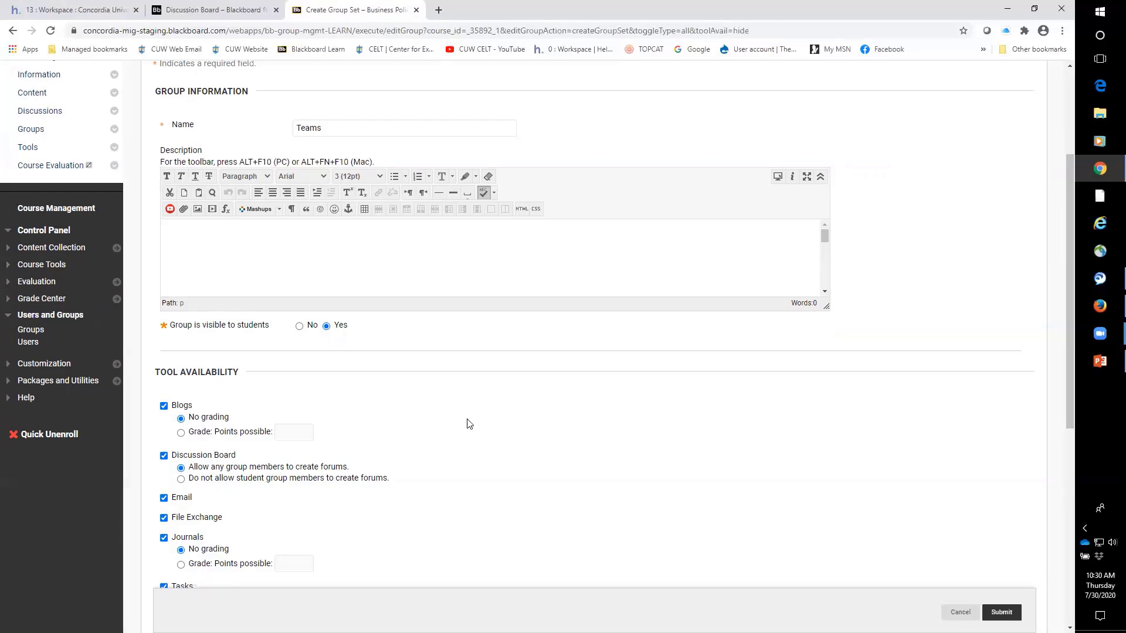
- Disable Blogs, Email, File Exchange, Journals, Tasks, Academic Materials, Blackboard Collaborate Ultra, Content Market Tools and Wikis for the group set, keeping only Discussion Board
scroll(469, 424, down, 2)
scroll(469, 423, down, 2)
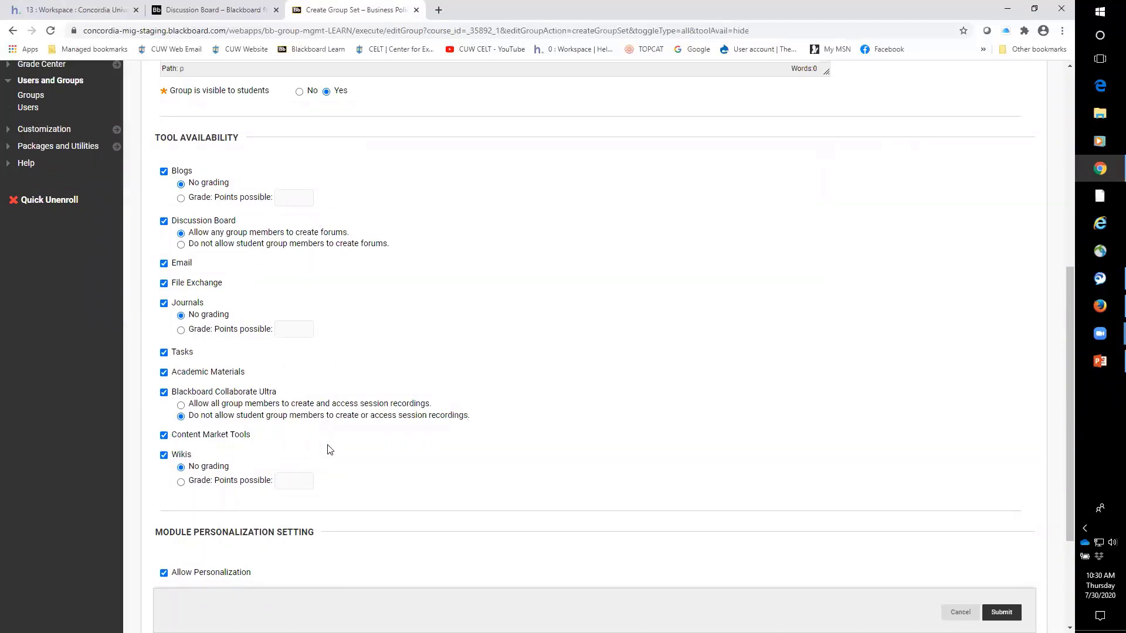
click(165, 172)
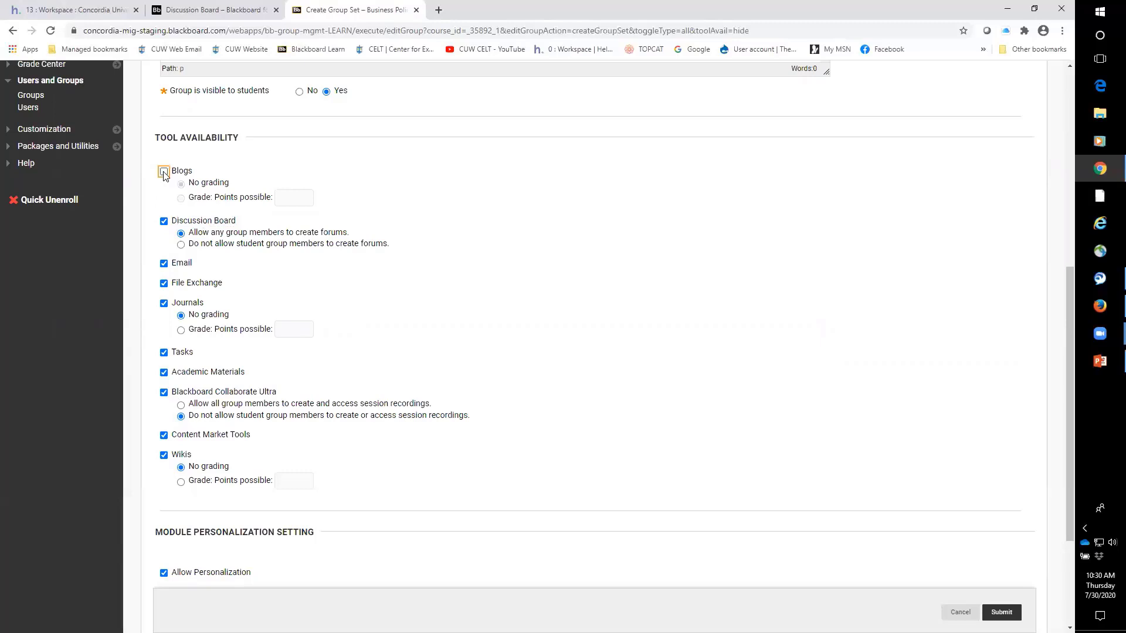
click(164, 265)
click(164, 284)
click(164, 304)
click(164, 352)
click(165, 373)
click(164, 392)
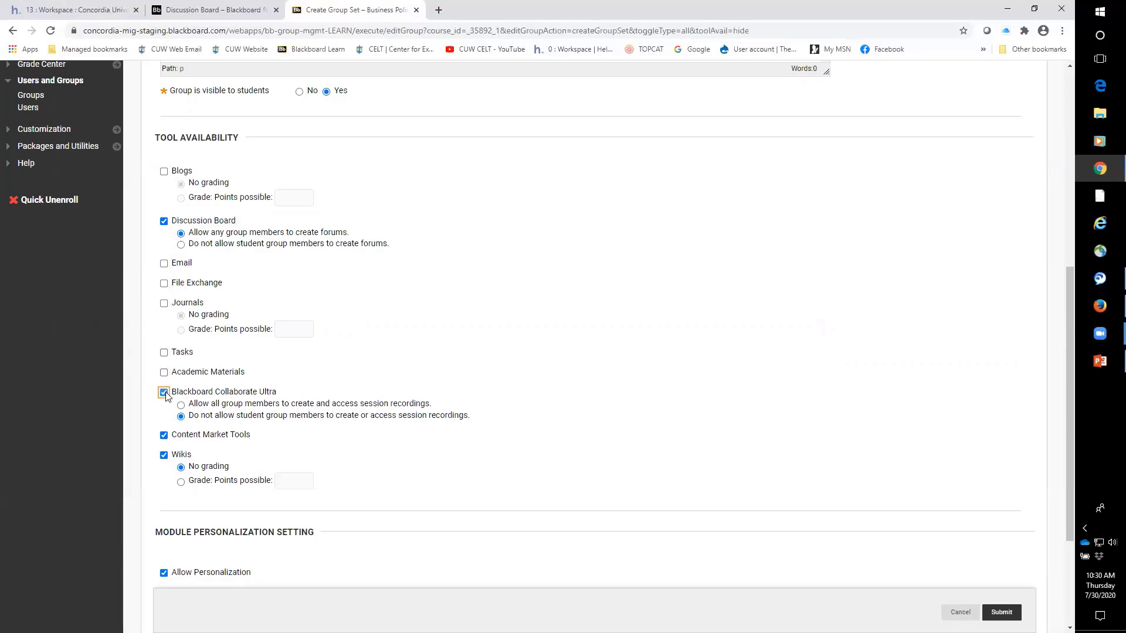
click(164, 435)
click(165, 455)
- Set the number of groups to 6 and submit the Teams group set
scroll(557, 455, down, 2)
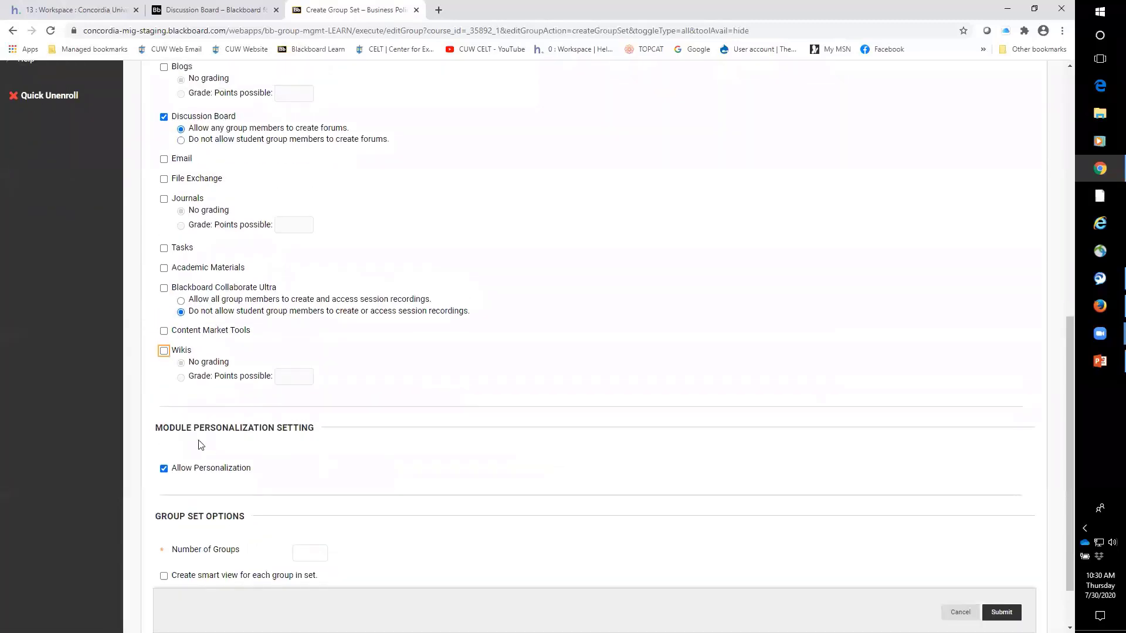
drag(173, 469, 281, 461)
click(287, 461)
scroll(263, 484, down, 2)
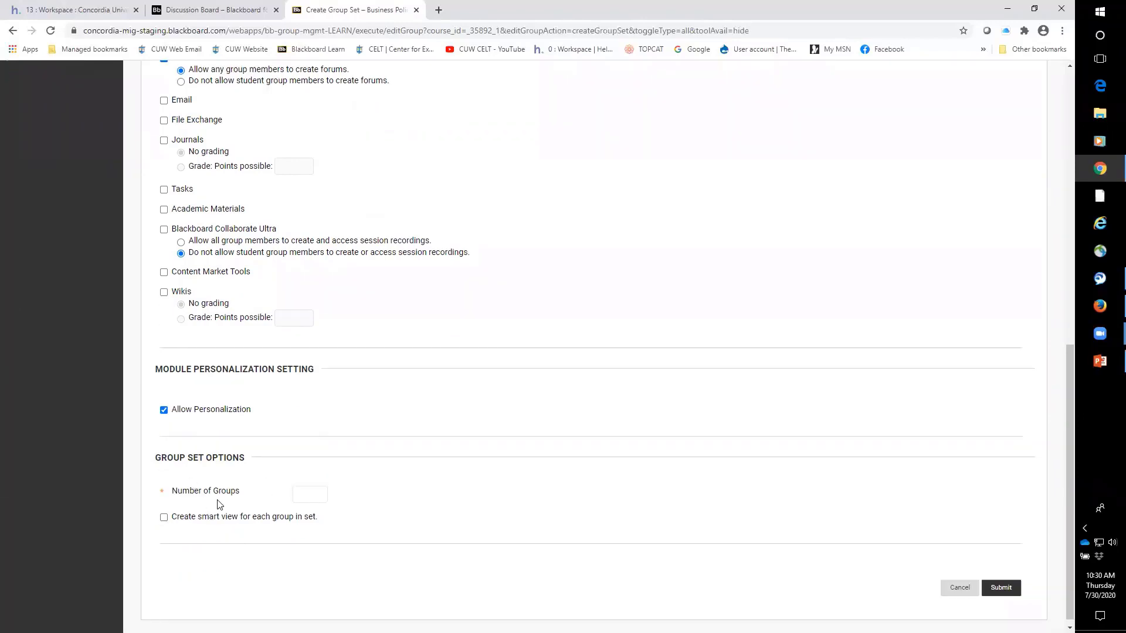
click(309, 493)
text(6)
click(470, 487)
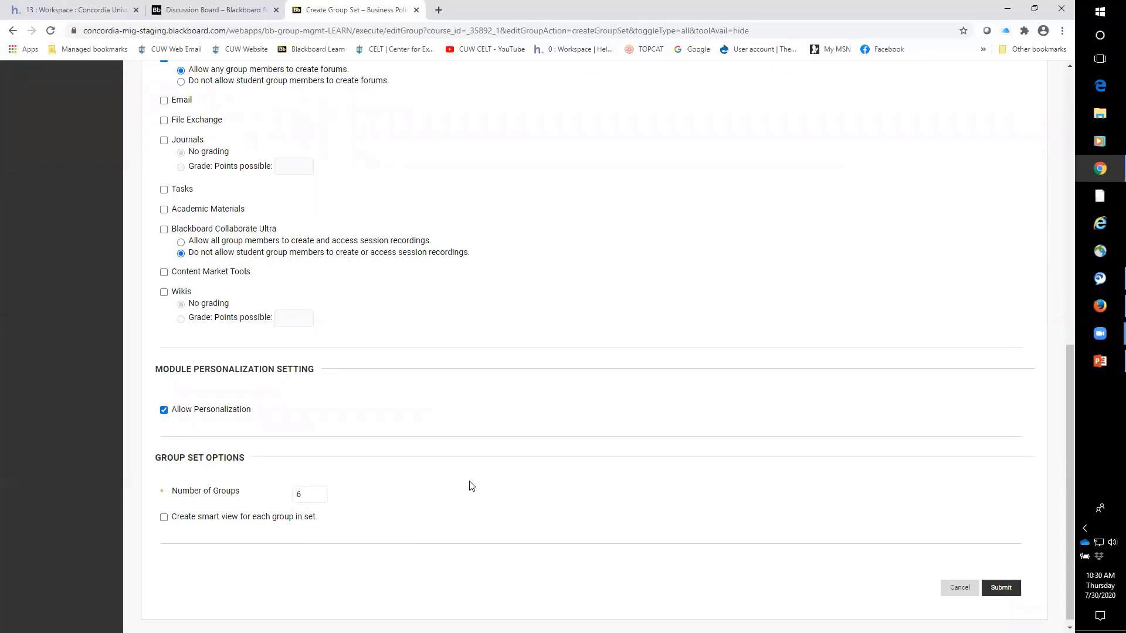
click(1000, 596)
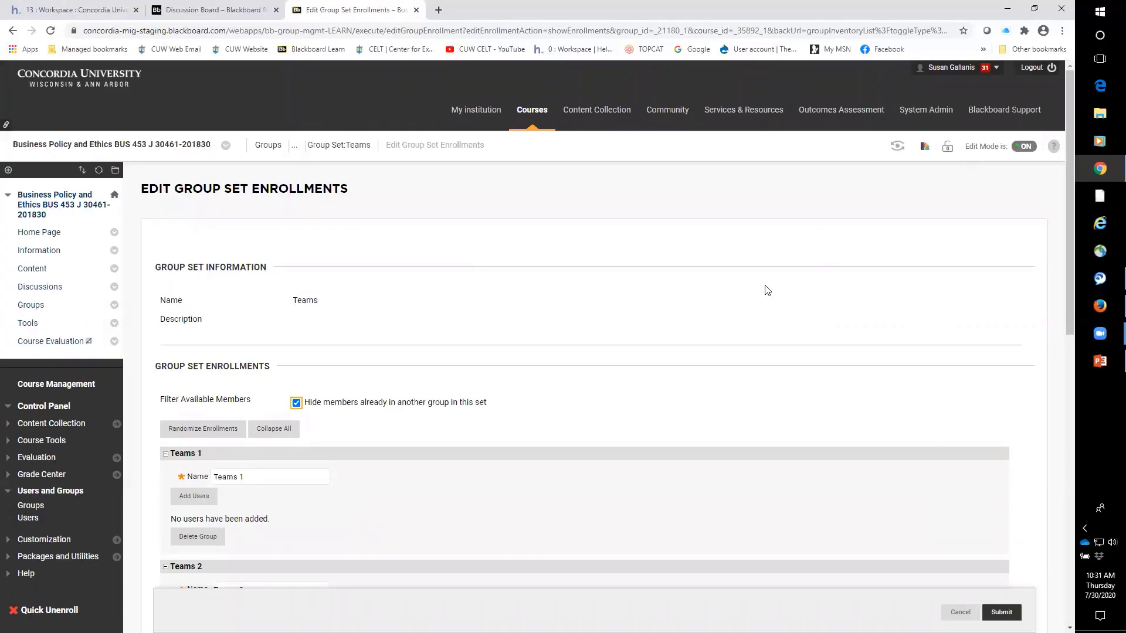
- Rename the first three groups of the Teams set as Teams Panthers, Teams Falcon and Teams Cardinal
scroll(767, 290, down, 1)
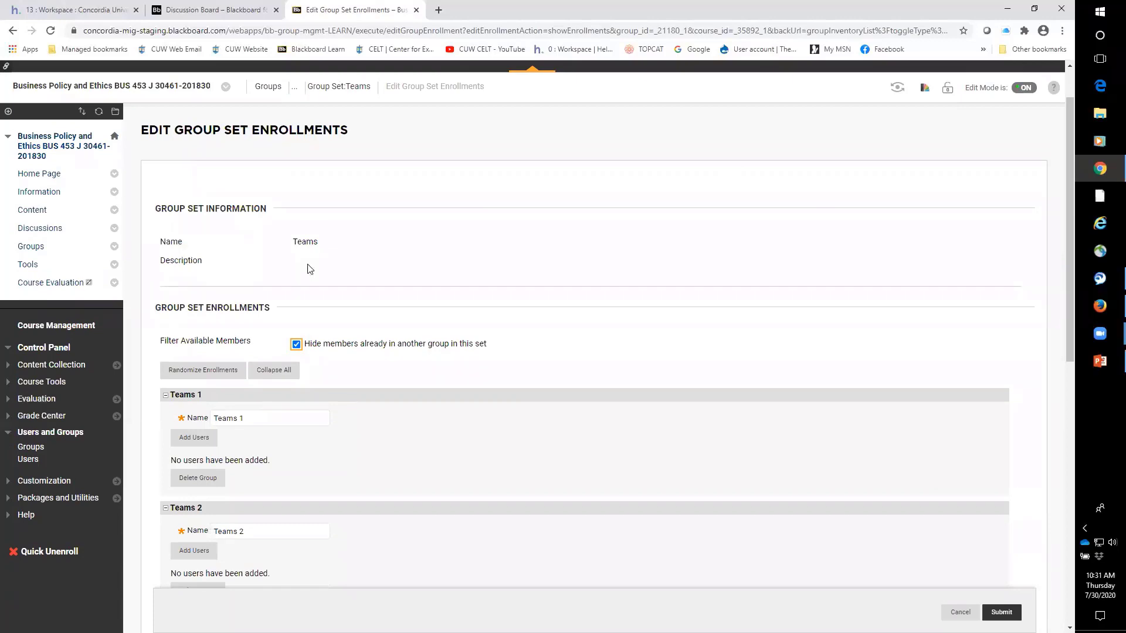
drag(289, 245, 321, 245)
scroll(671, 330, down, 5)
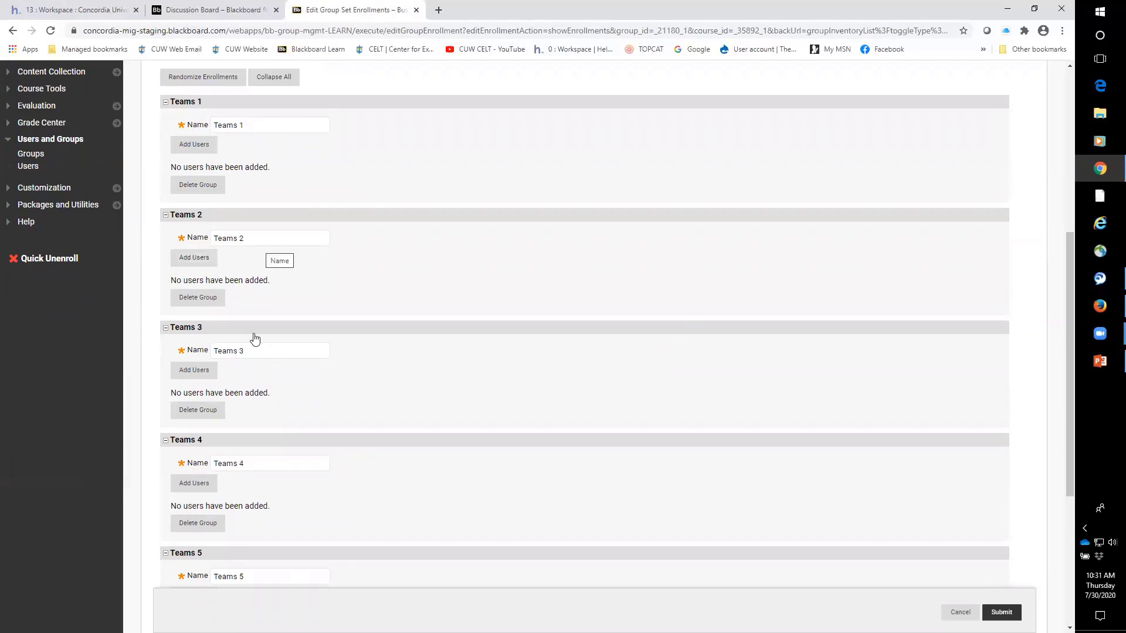
scroll(294, 517, down, 3)
scroll(327, 492, up, 4)
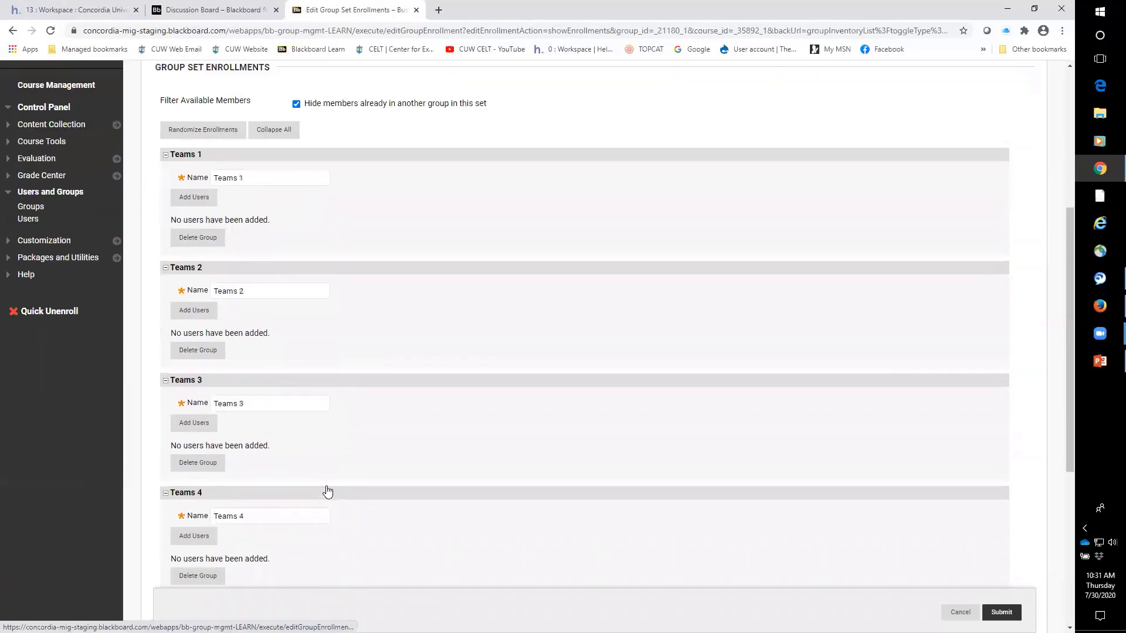
scroll(327, 492, up, 2)
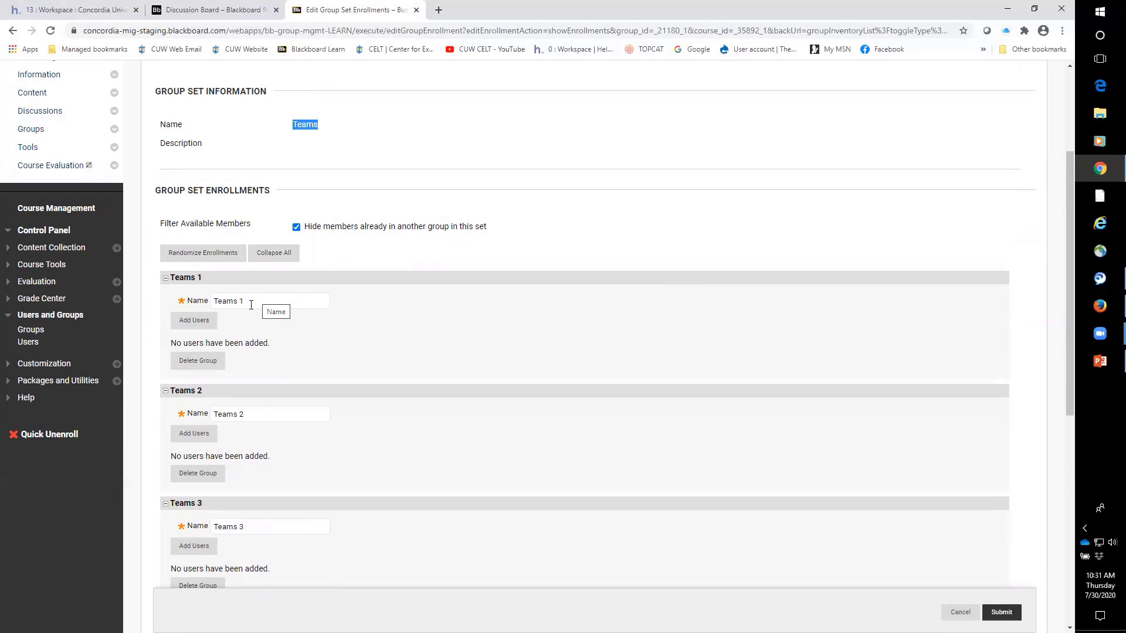
click(251, 304)
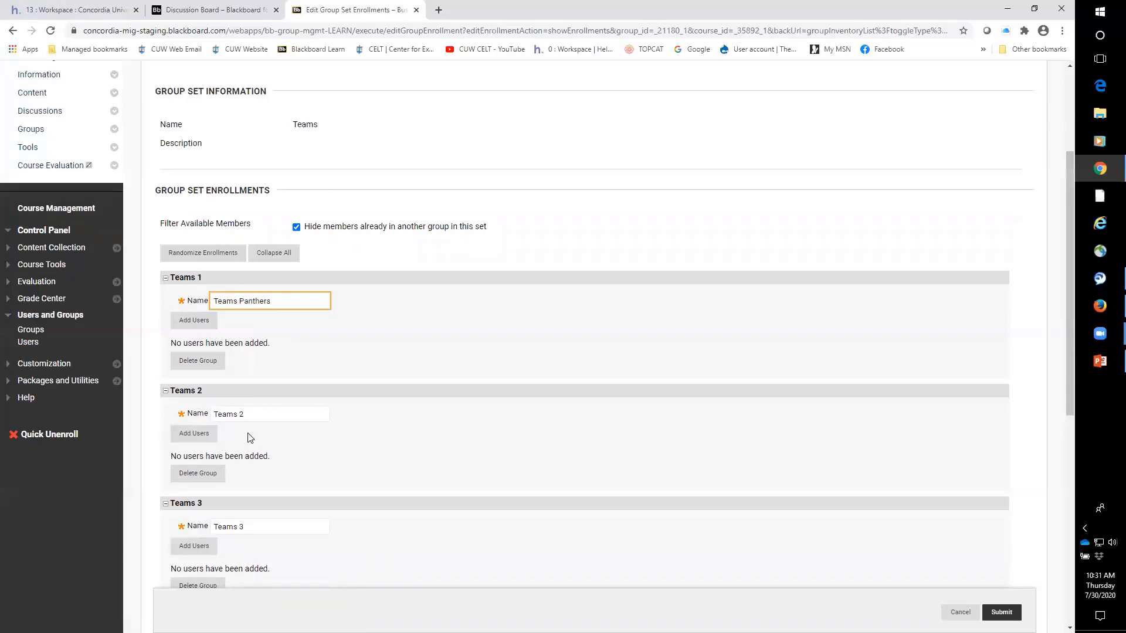
click(251, 416)
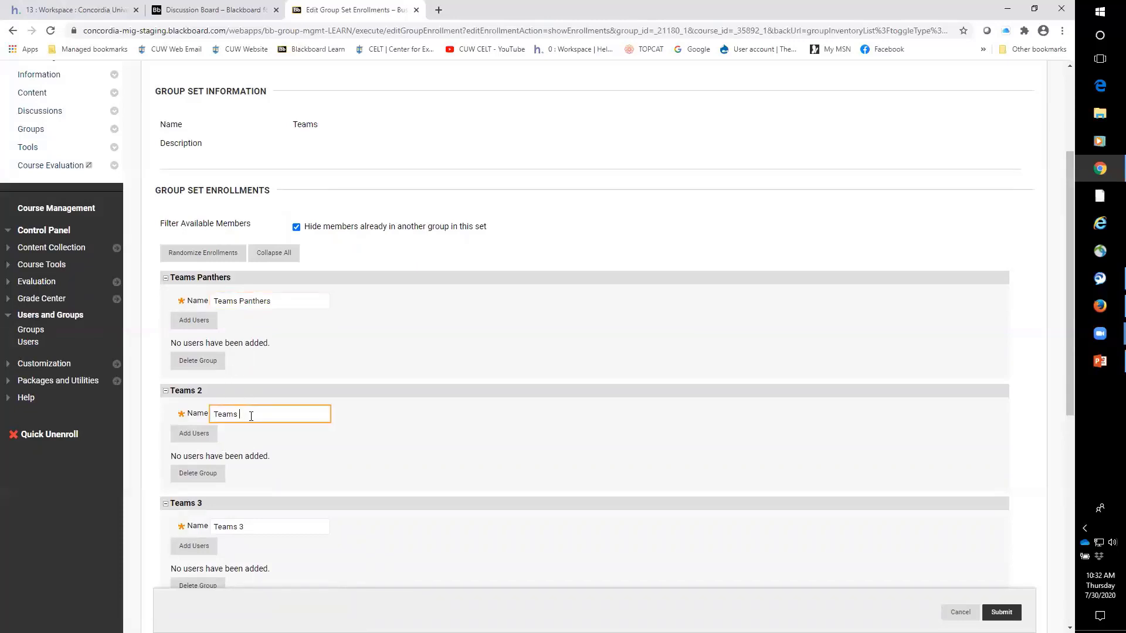
click(248, 532)
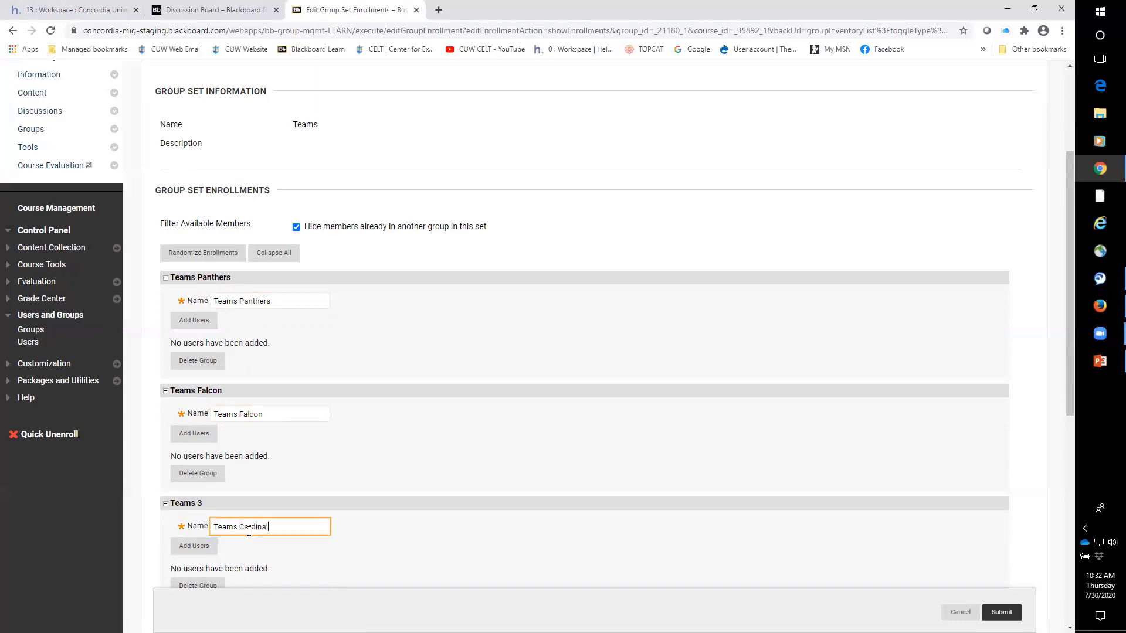
- Begin adding users to Teams Panthers by selecting the test student account and sorting the user list by last name
click(200, 324)
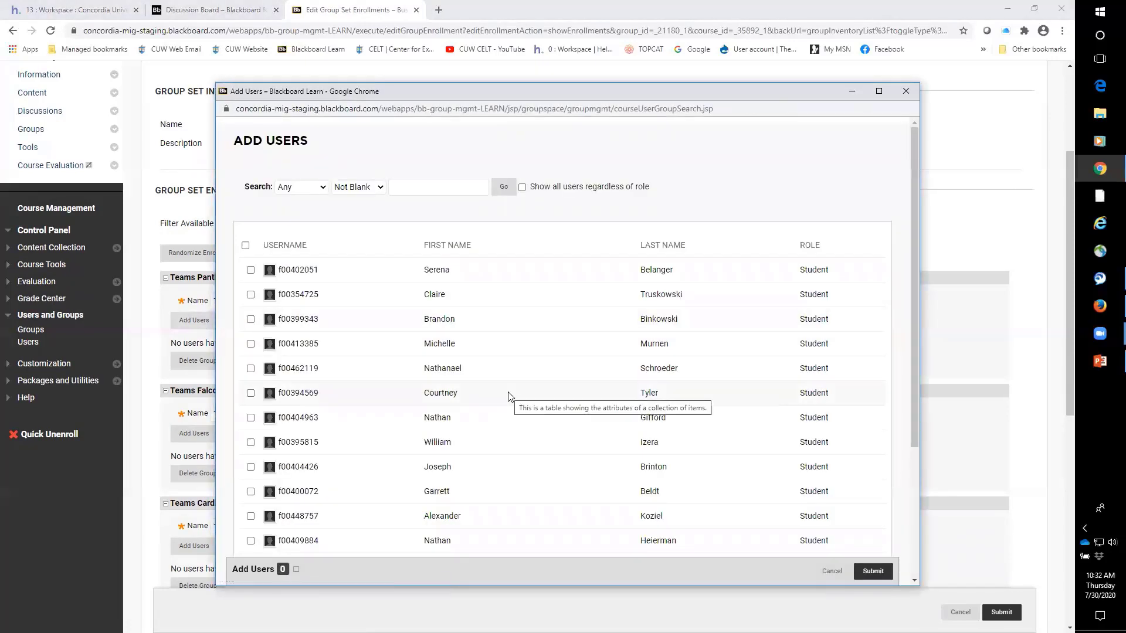
scroll(509, 397, down, 1)
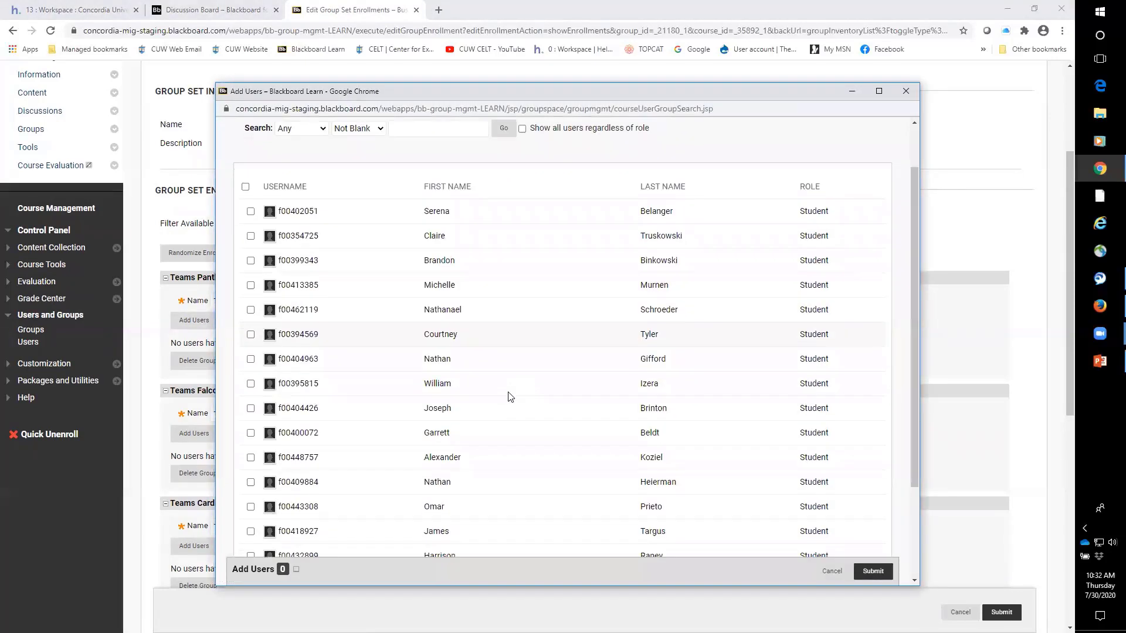
scroll(509, 397, down, 3)
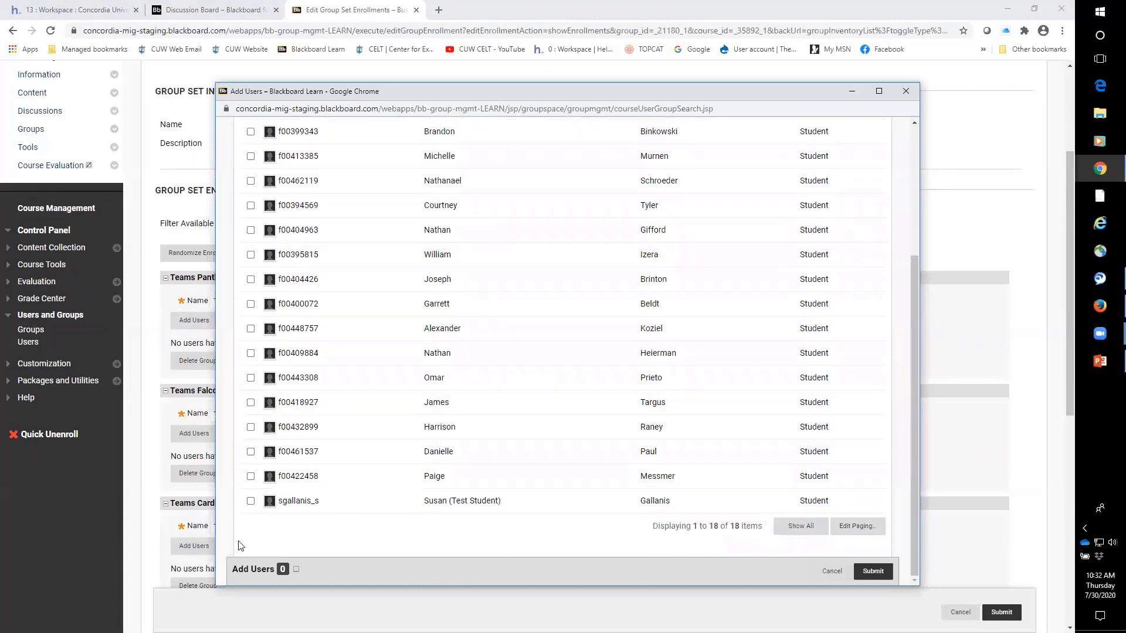
click(251, 501)
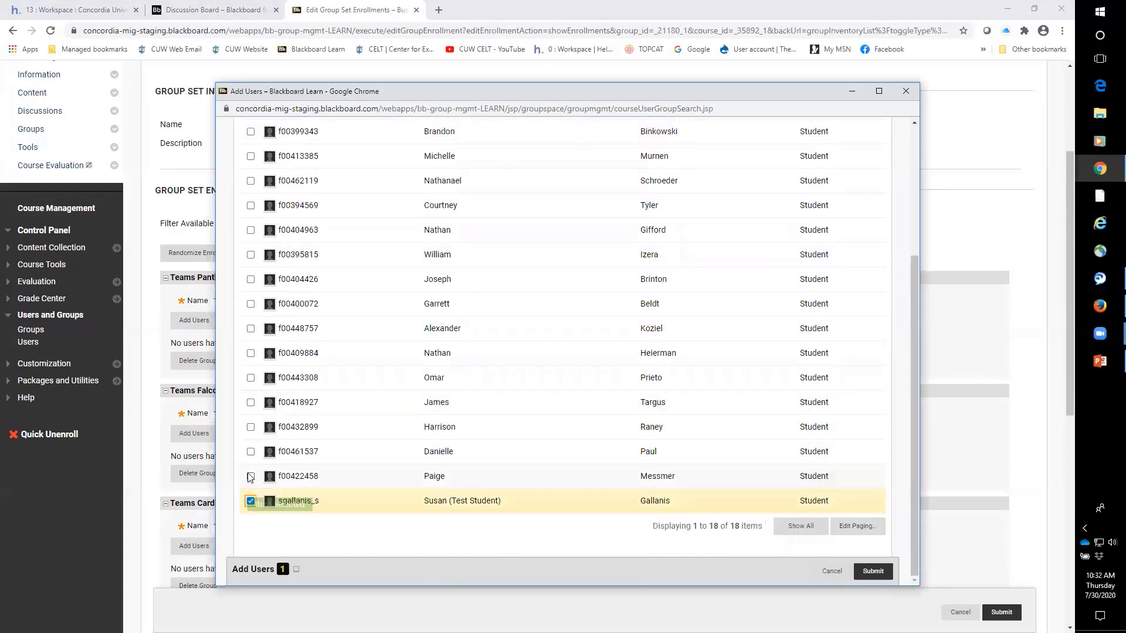
scroll(273, 484, up, 4)
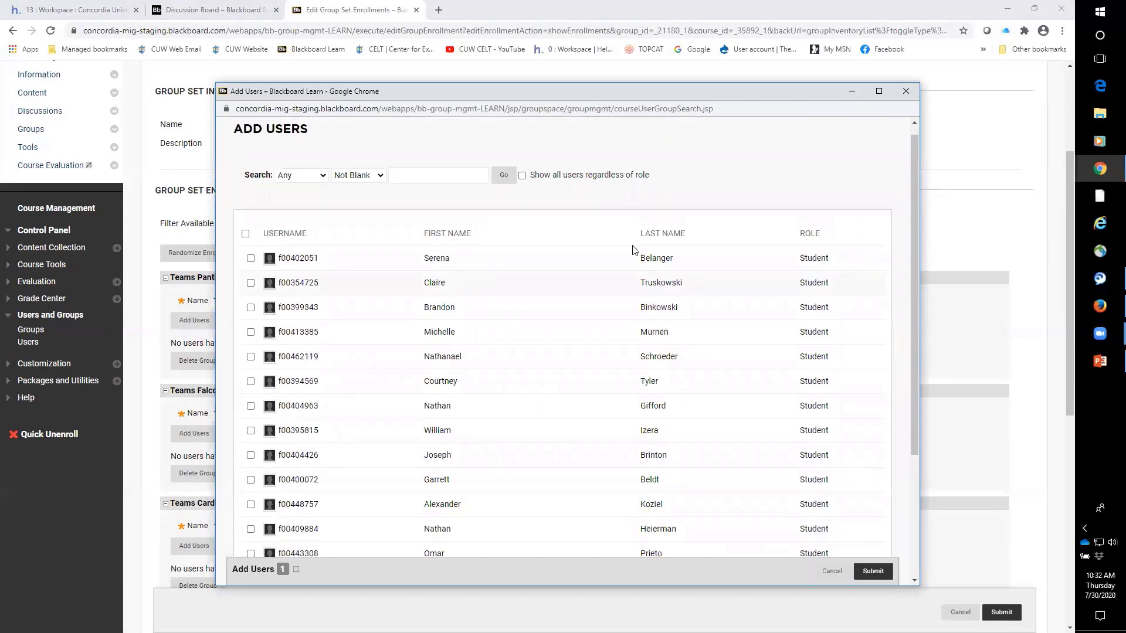
click(648, 245)
scroll(690, 405, down, 3)
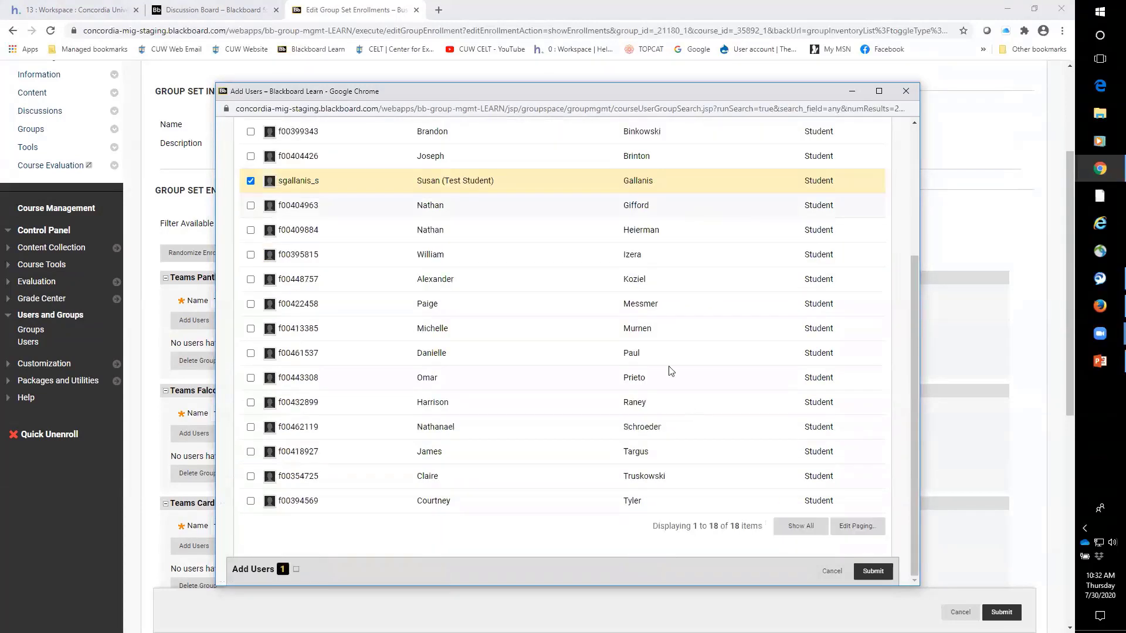
scroll(843, 234, up, 3)
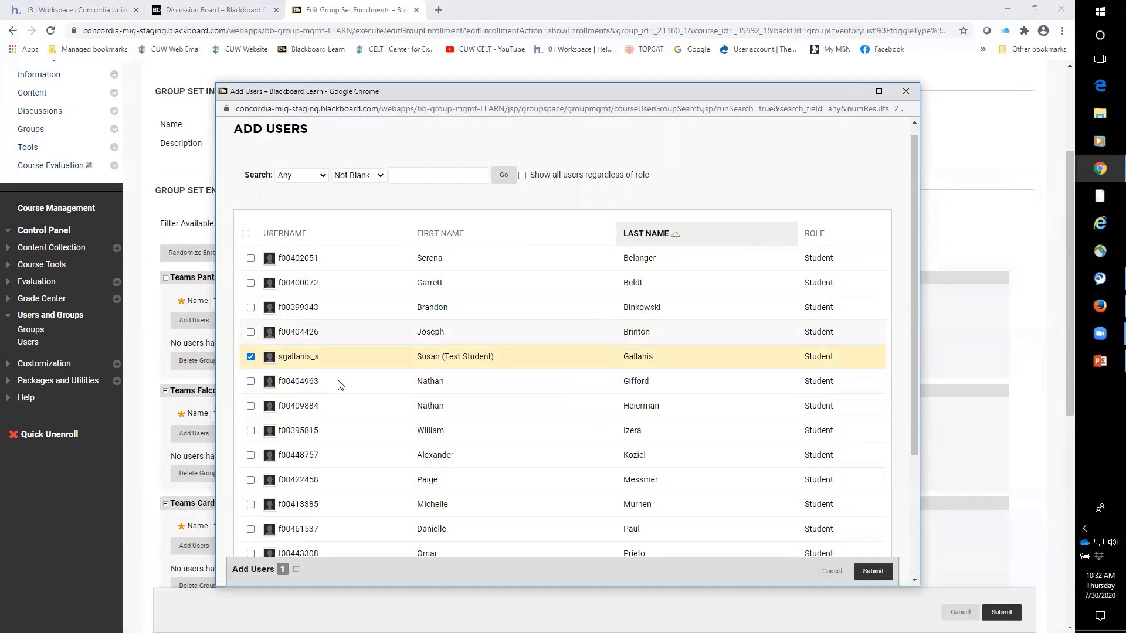
- Add the first four students by last name to Teams Panthers with the test student, and remove the last-listed member from the group
click(251, 332)
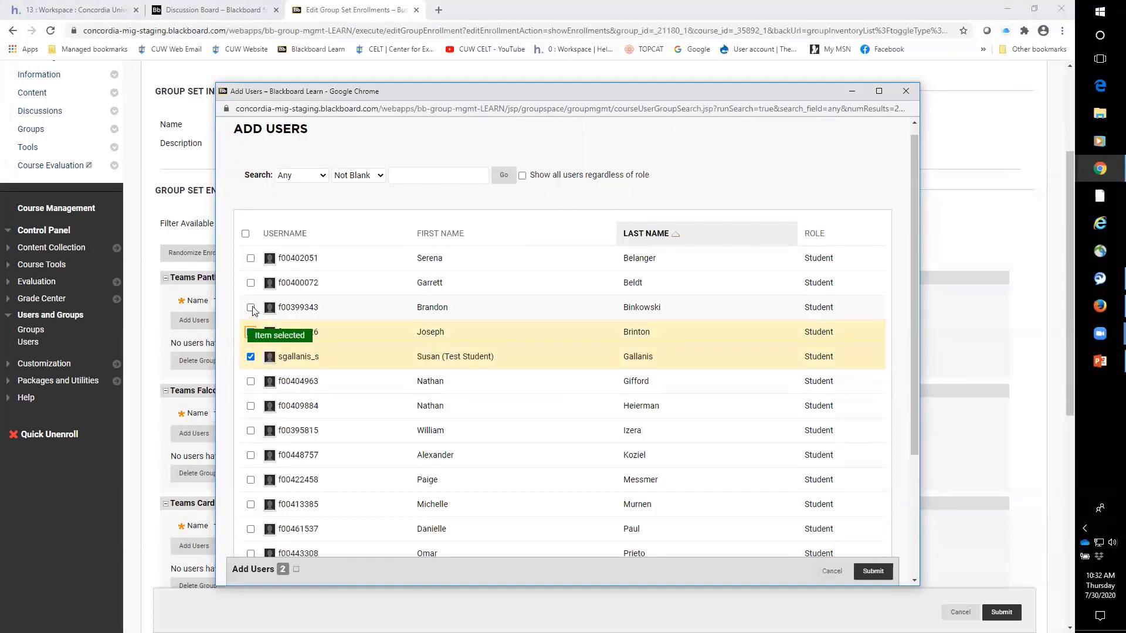
click(250, 307)
click(250, 283)
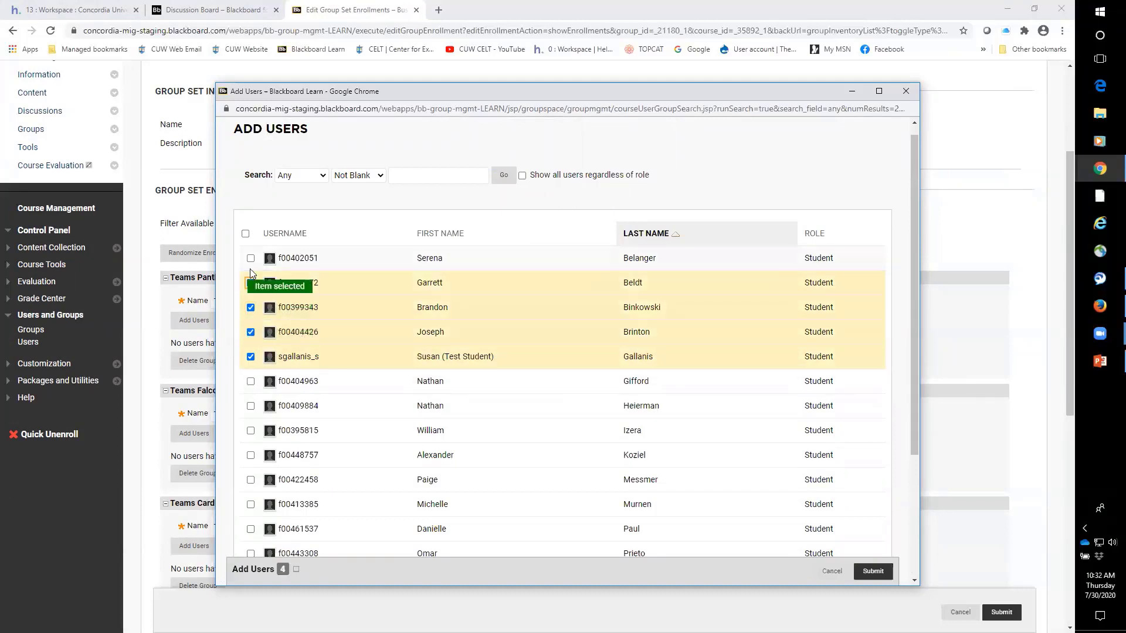
click(251, 258)
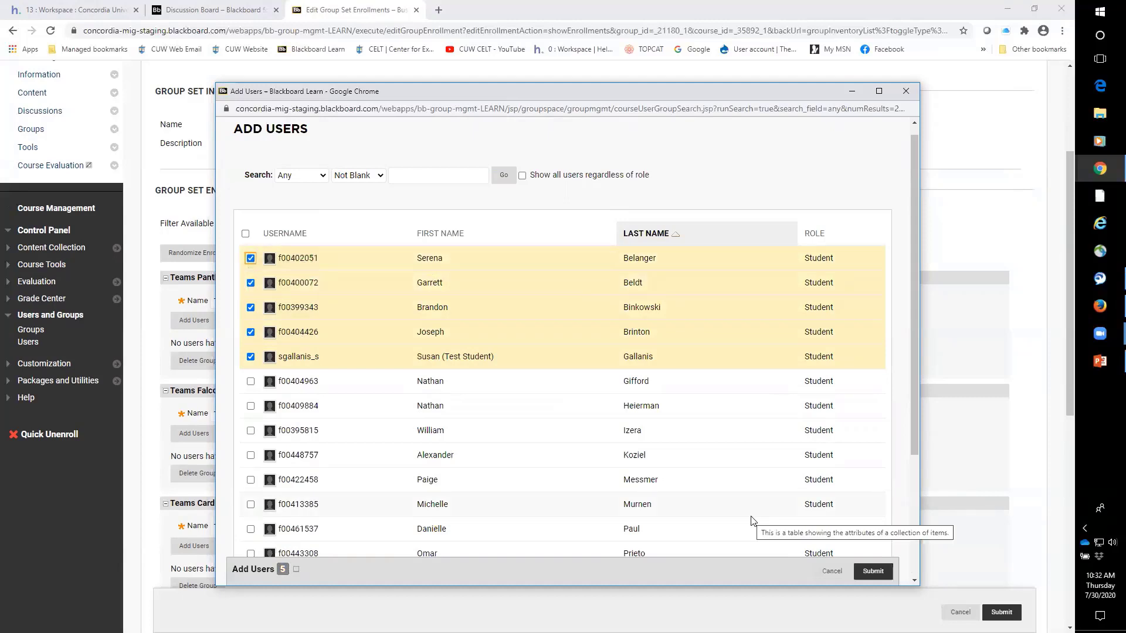
click(874, 573)
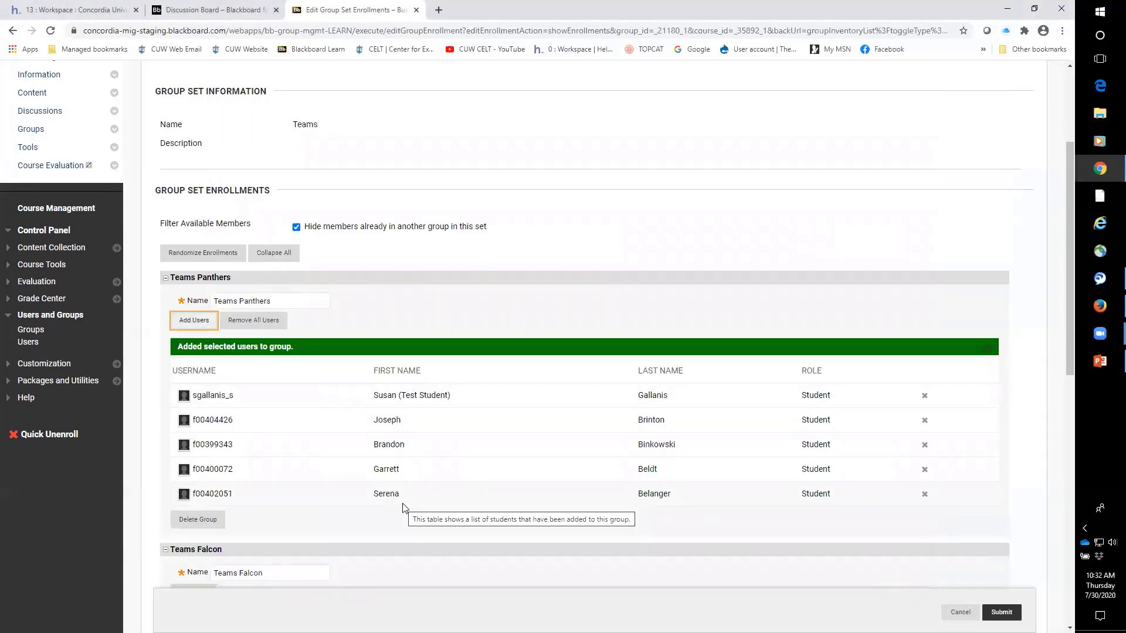
click(924, 494)
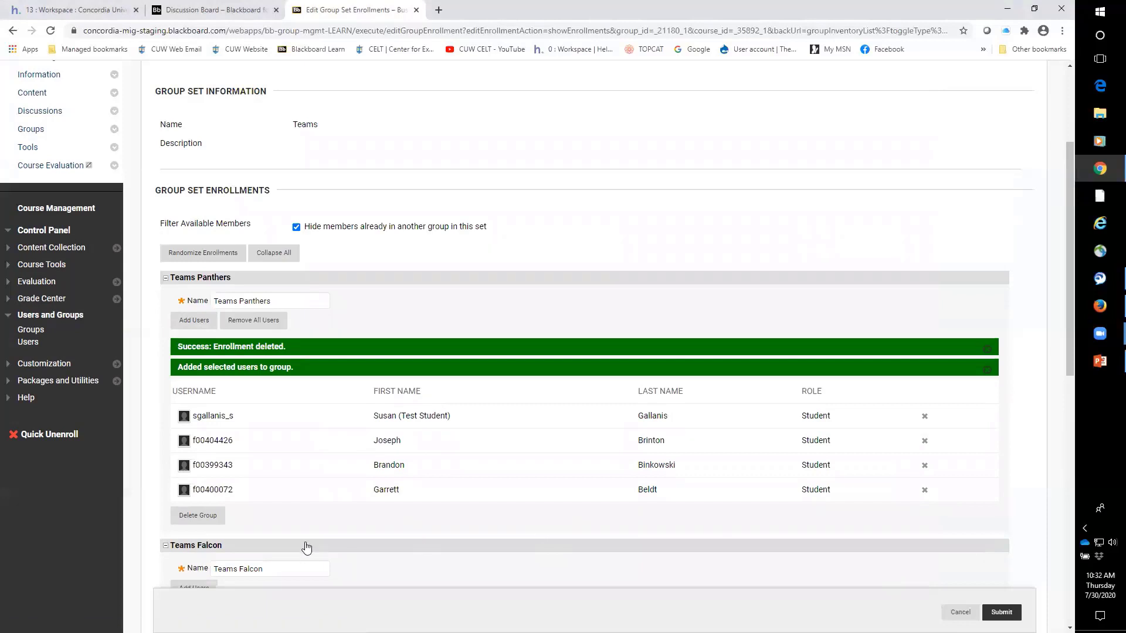
- Add the first four available students, in last-name order, to Teams Falcon
scroll(309, 528, down, 1)
scroll(218, 352, up, 1)
scroll(490, 512, down, 2)
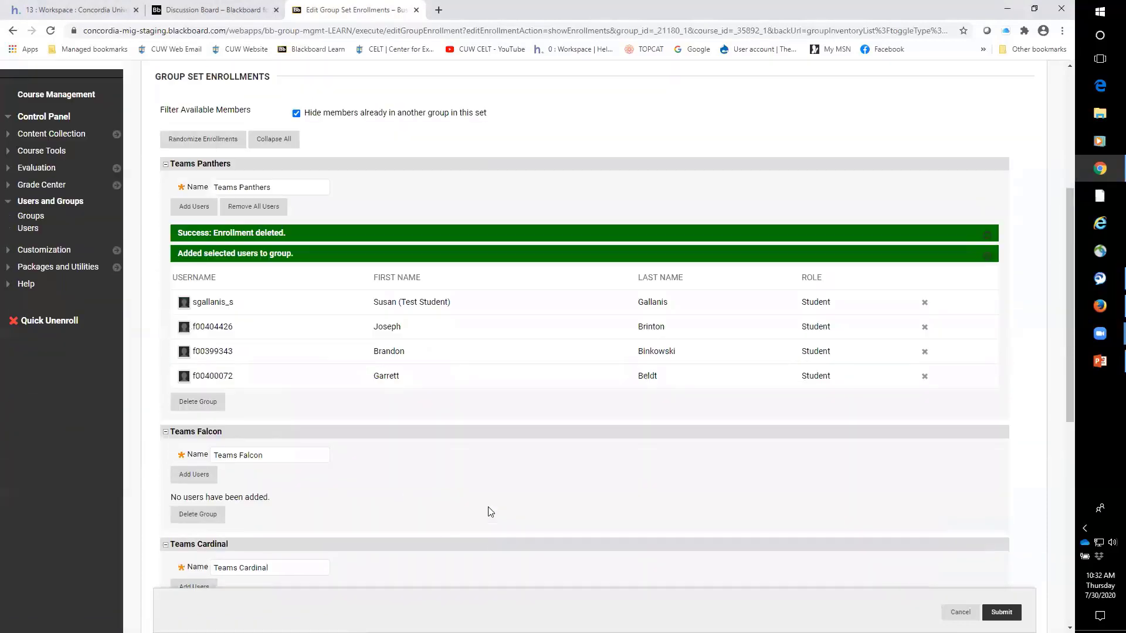
scroll(490, 510, down, 1)
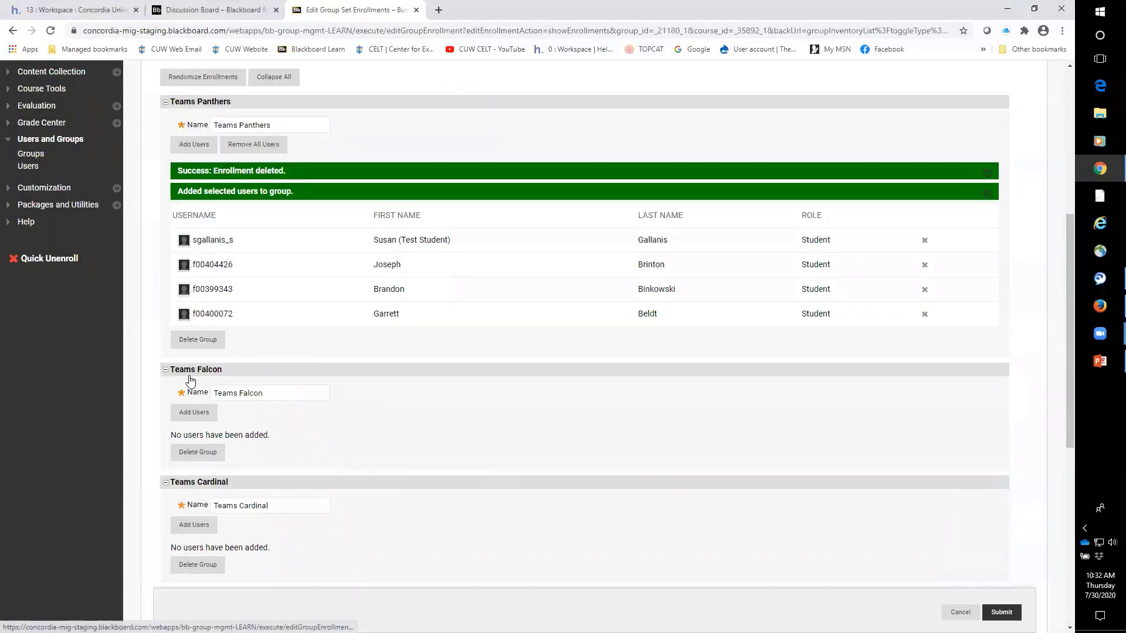
click(195, 413)
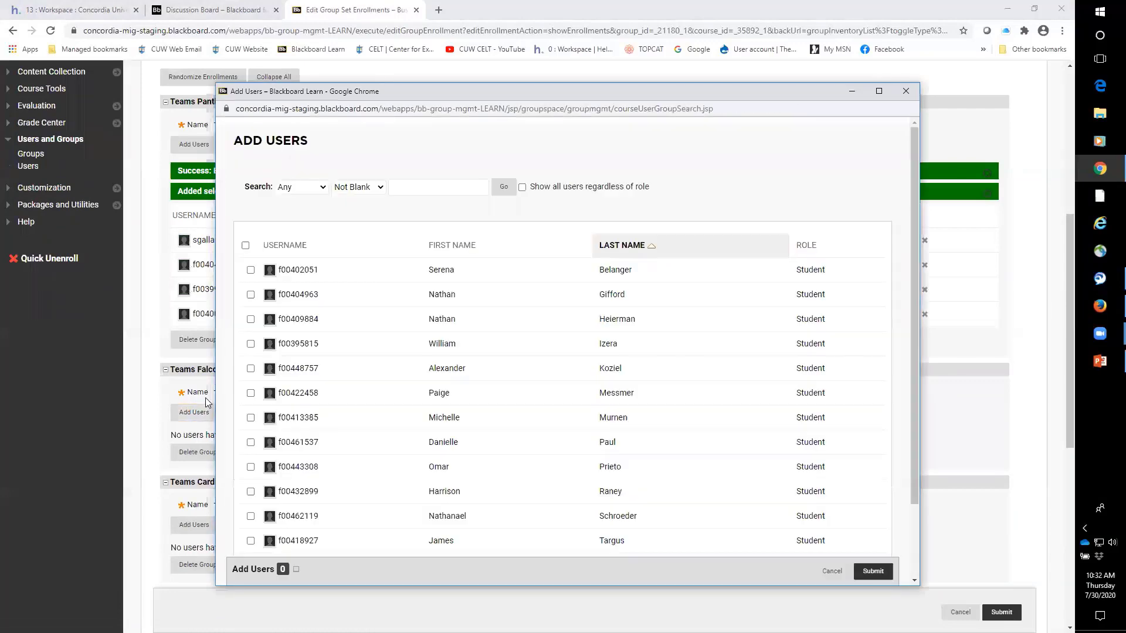
scroll(634, 375, down, 3)
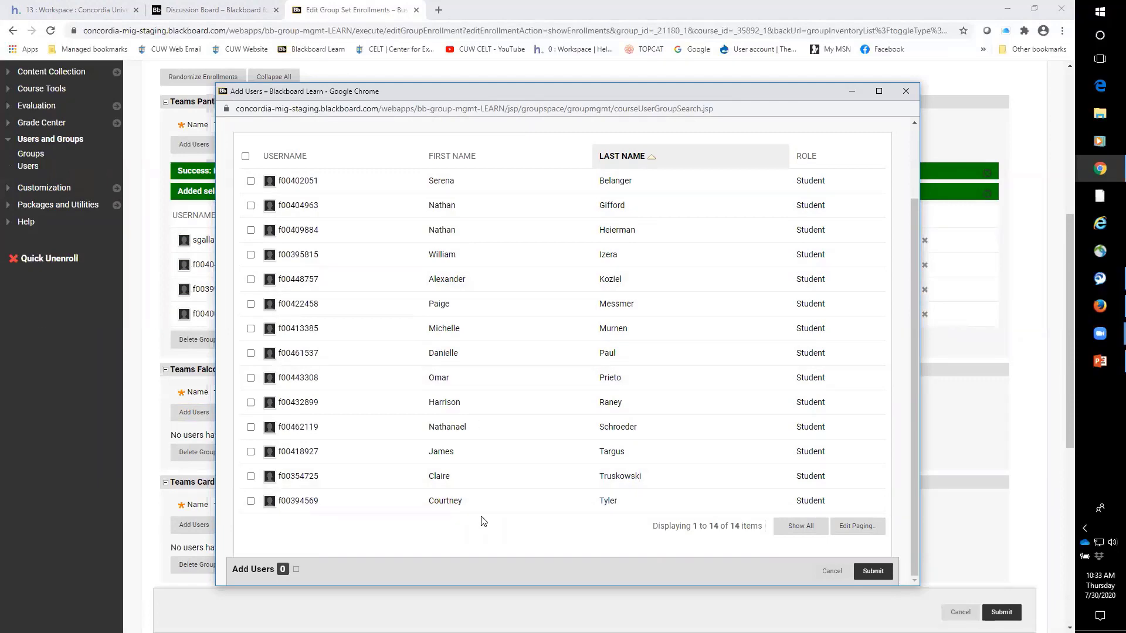
click(250, 181)
click(250, 206)
click(251, 230)
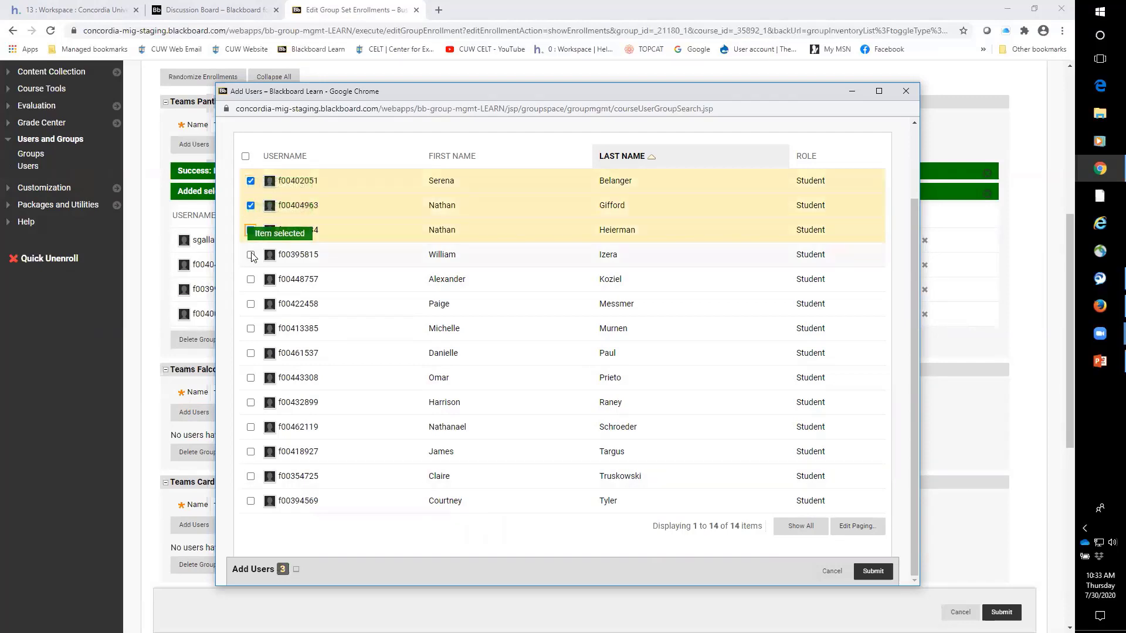
click(251, 255)
click(873, 571)
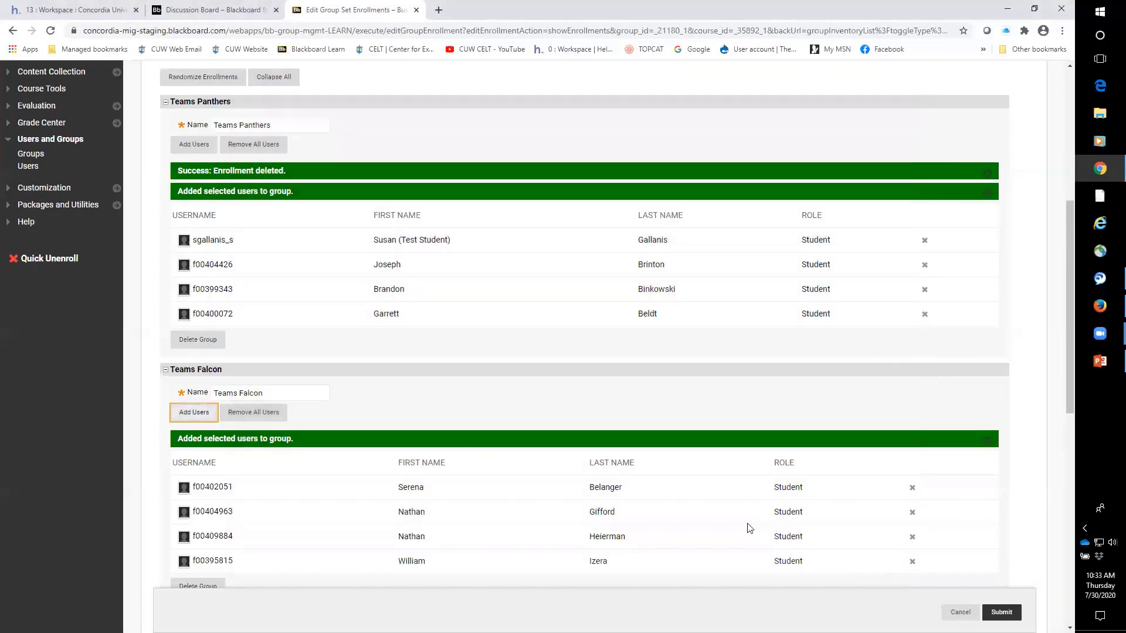
- Examine the remaining groups in the set, the option for adding another group, and the available-members filter
scroll(459, 399, down, 3)
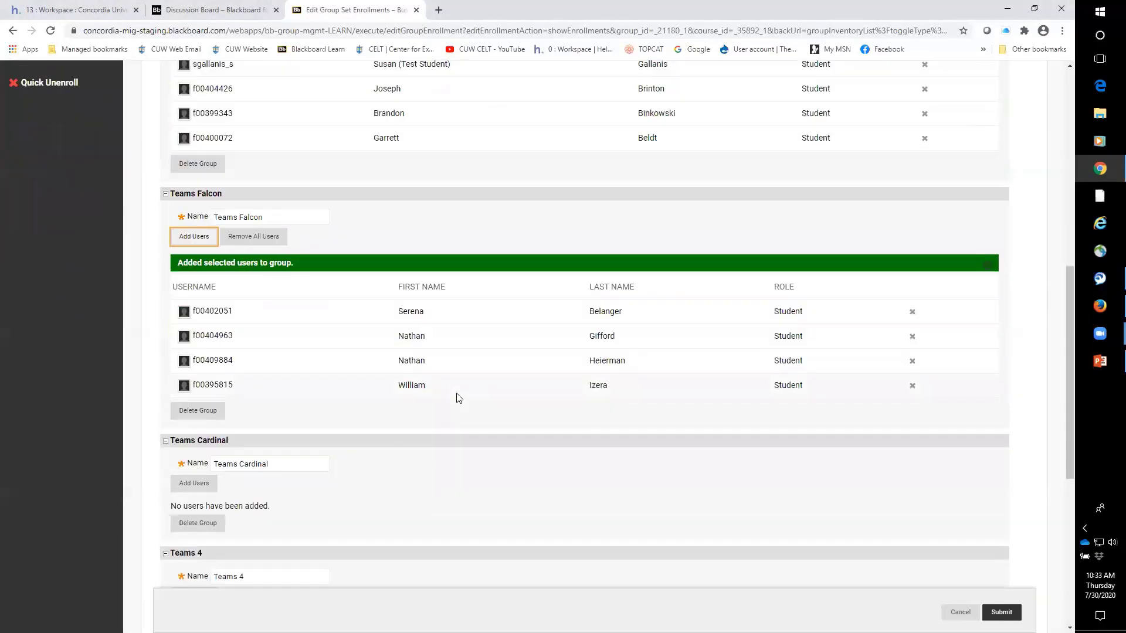
scroll(392, 477, down, 5)
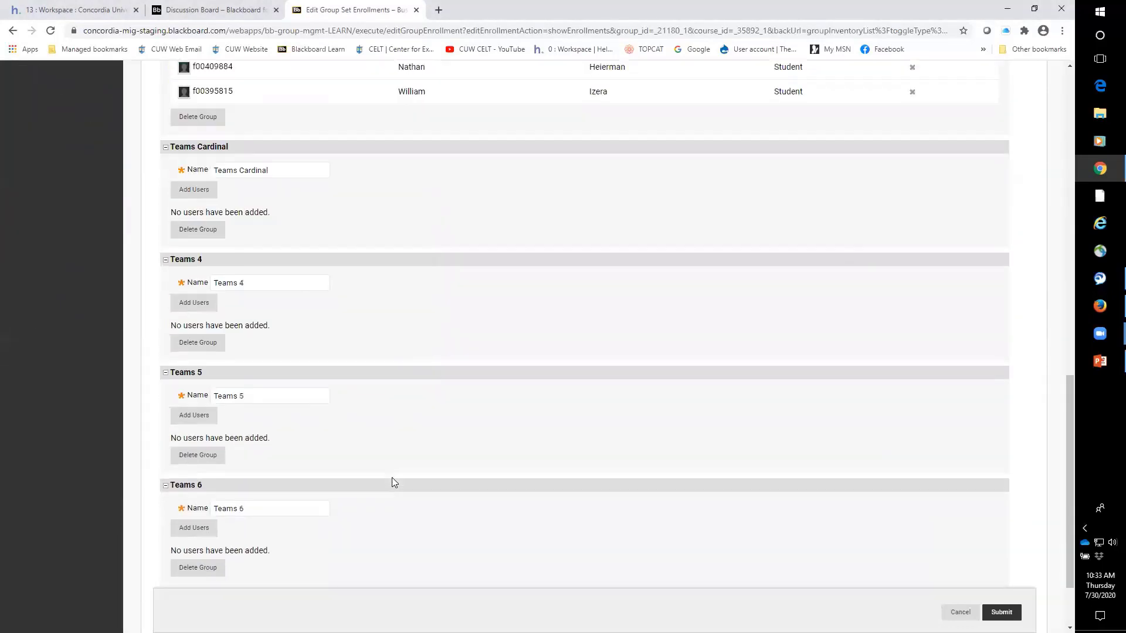
scroll(393, 478, down, 2)
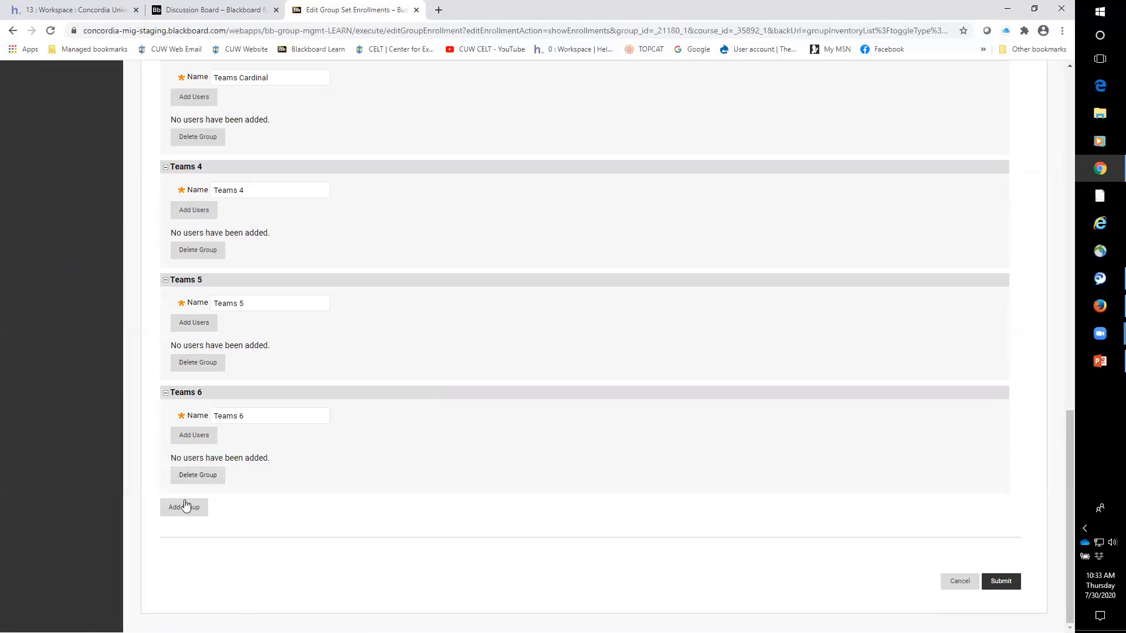
scroll(411, 496, up, 6)
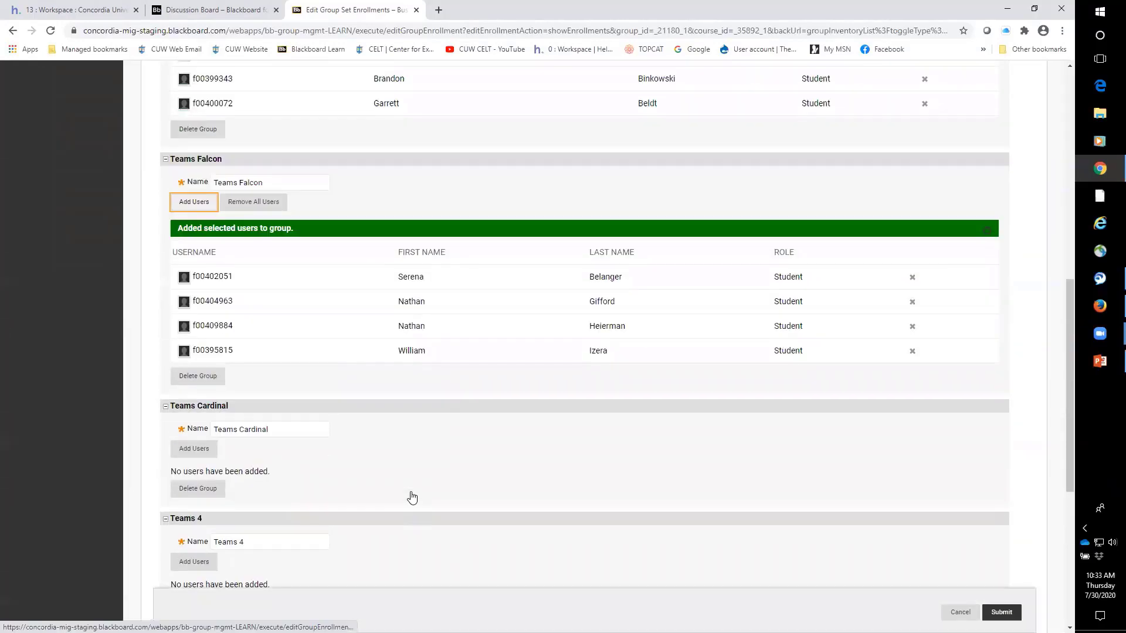
scroll(413, 496, up, 4)
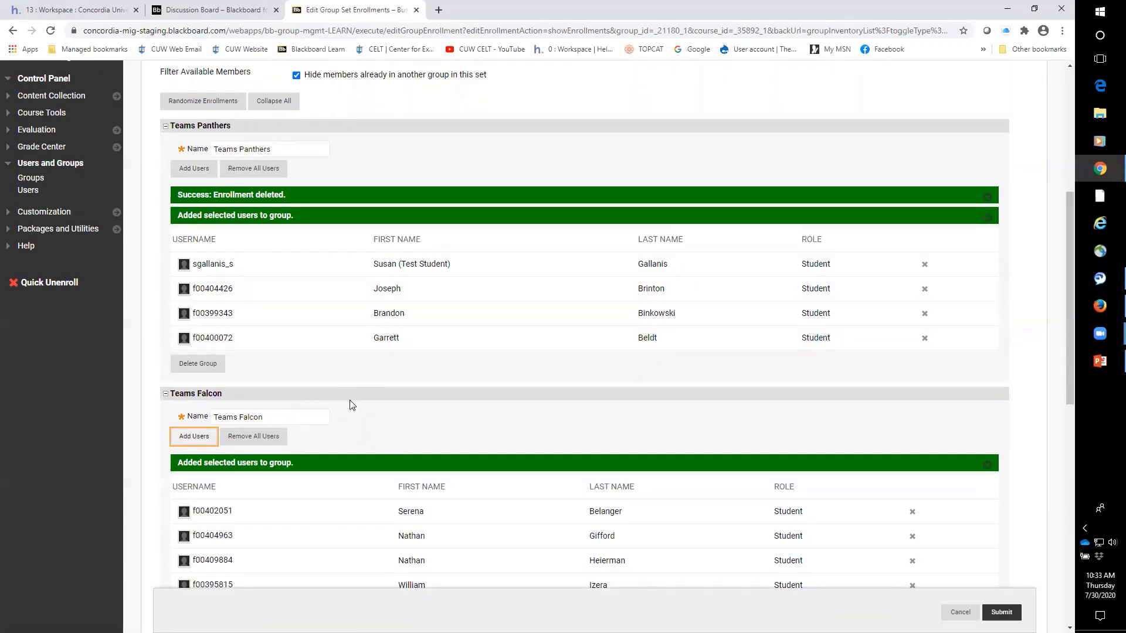
scroll(352, 405, up, 2)
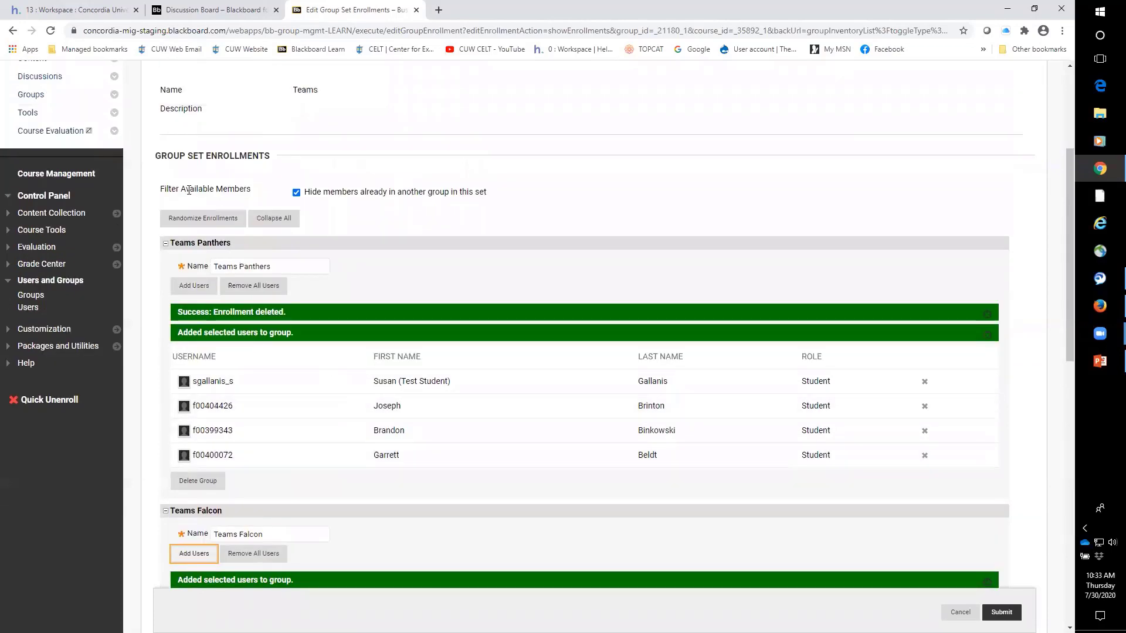
drag(163, 191, 263, 188)
click(263, 189)
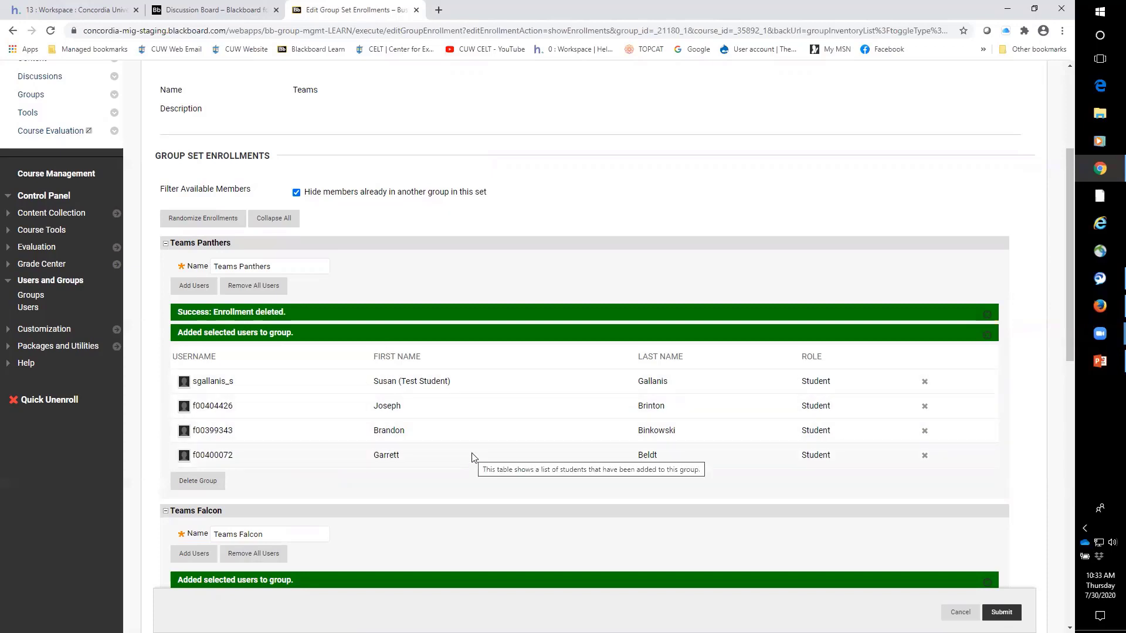
- Try turning off the filter that hides members already in another group of the set, and turn it back on
click(296, 193)
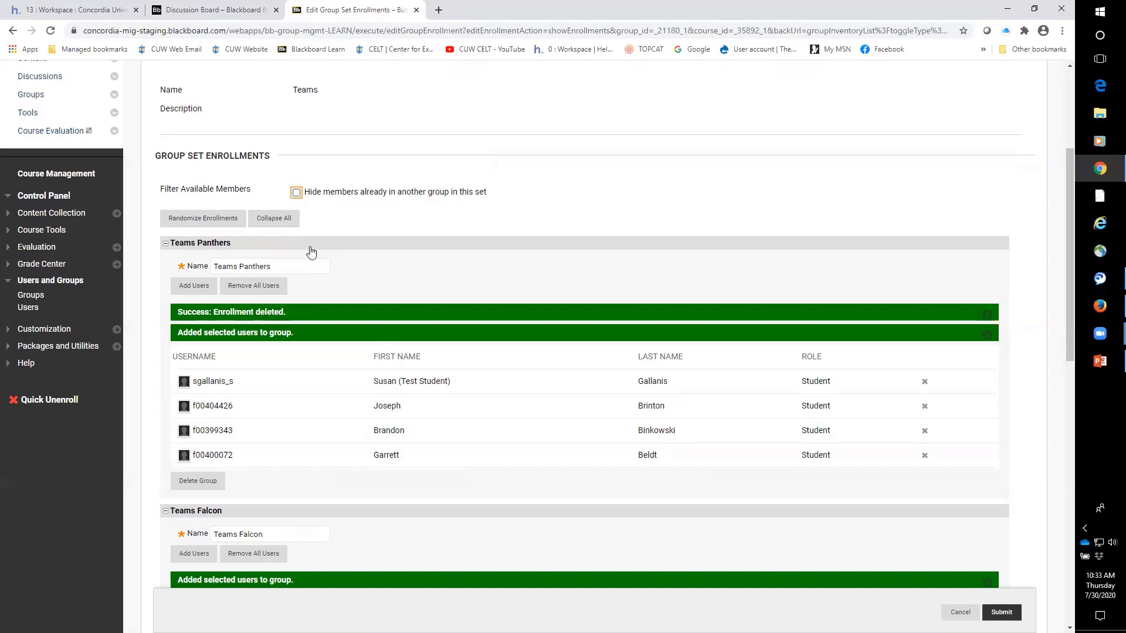
click(296, 193)
scroll(985, 470, down, 8)
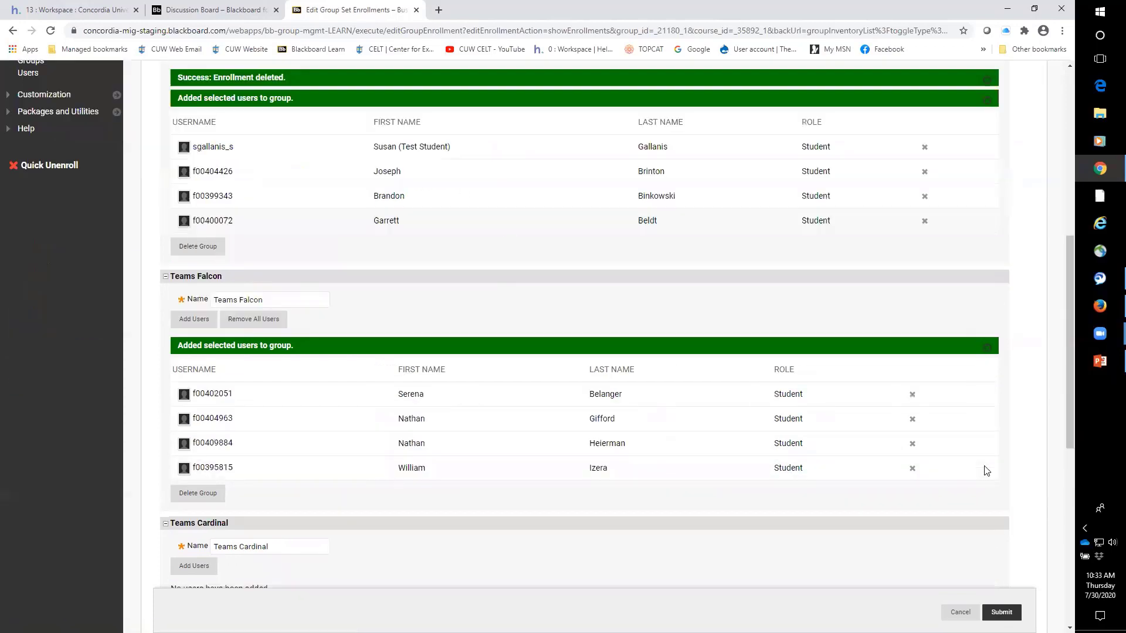
scroll(961, 452, down, 4)
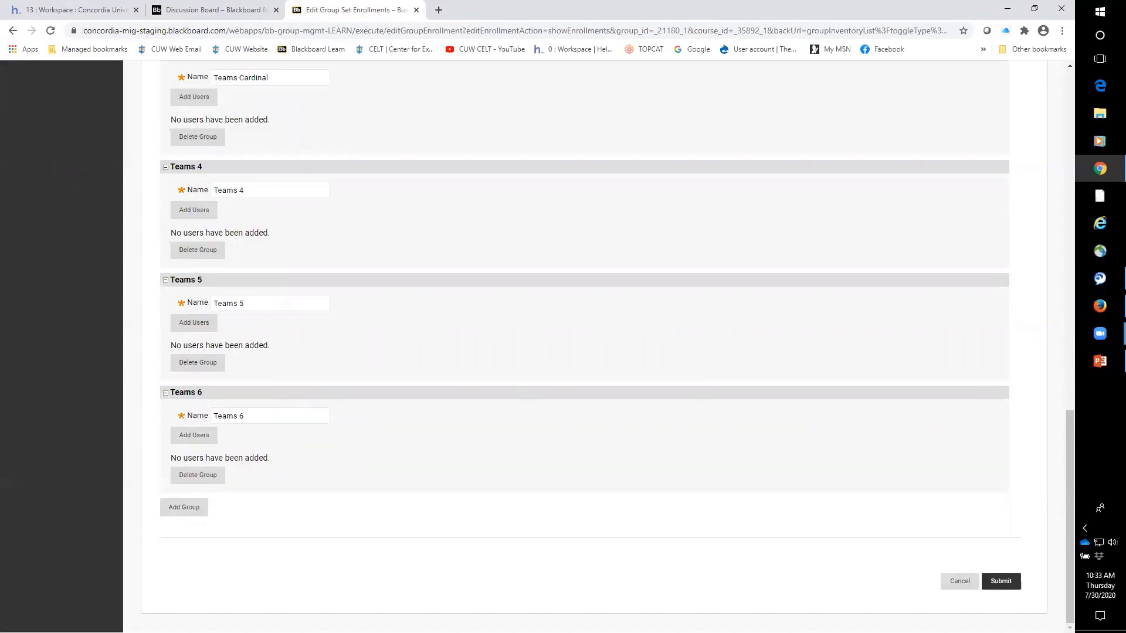
- Save the Teams group set enrollments, check the course discussion board, and return to the groups list
click(1002, 584)
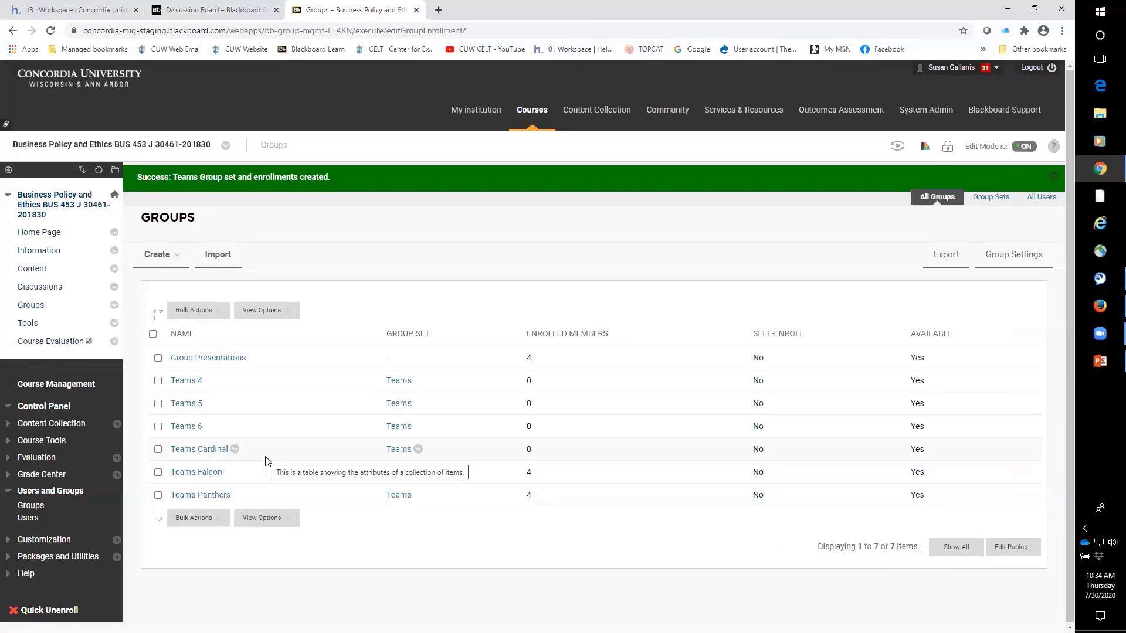
click(39, 288)
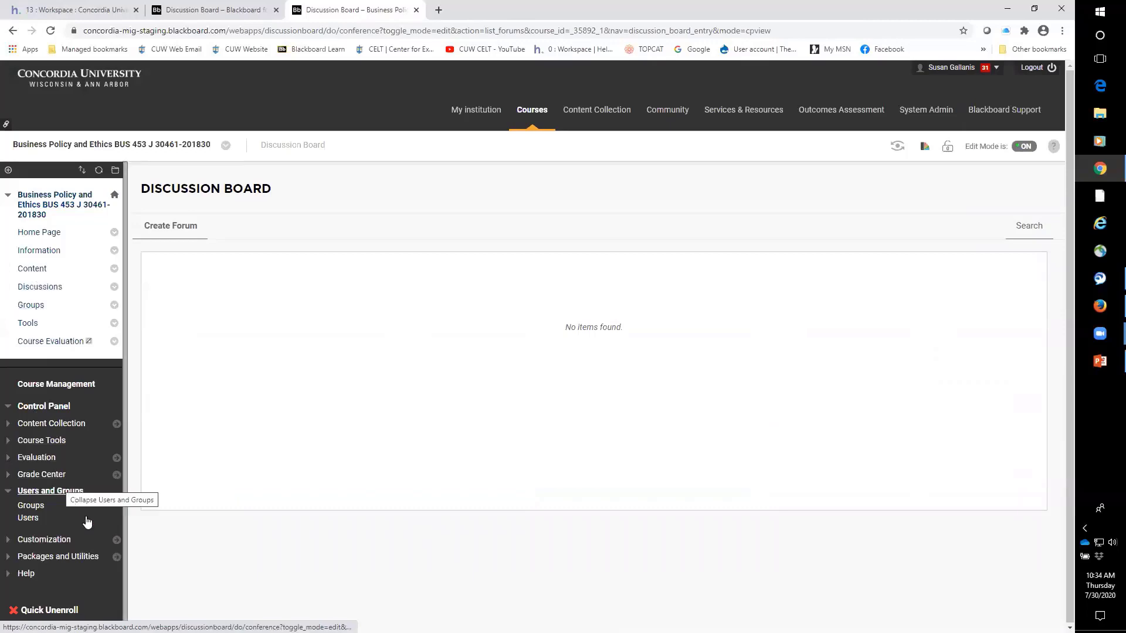
click(36, 508)
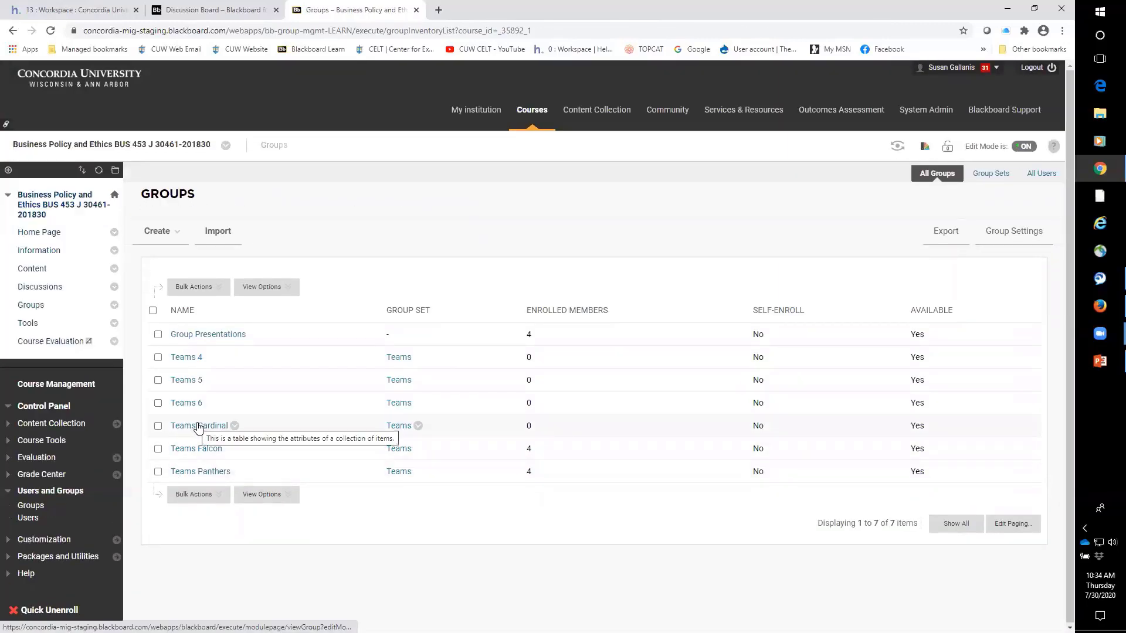
- Examine the options for Teams Cardinal, the bulk actions for groups, and the Teams Cardinal group page
click(235, 426)
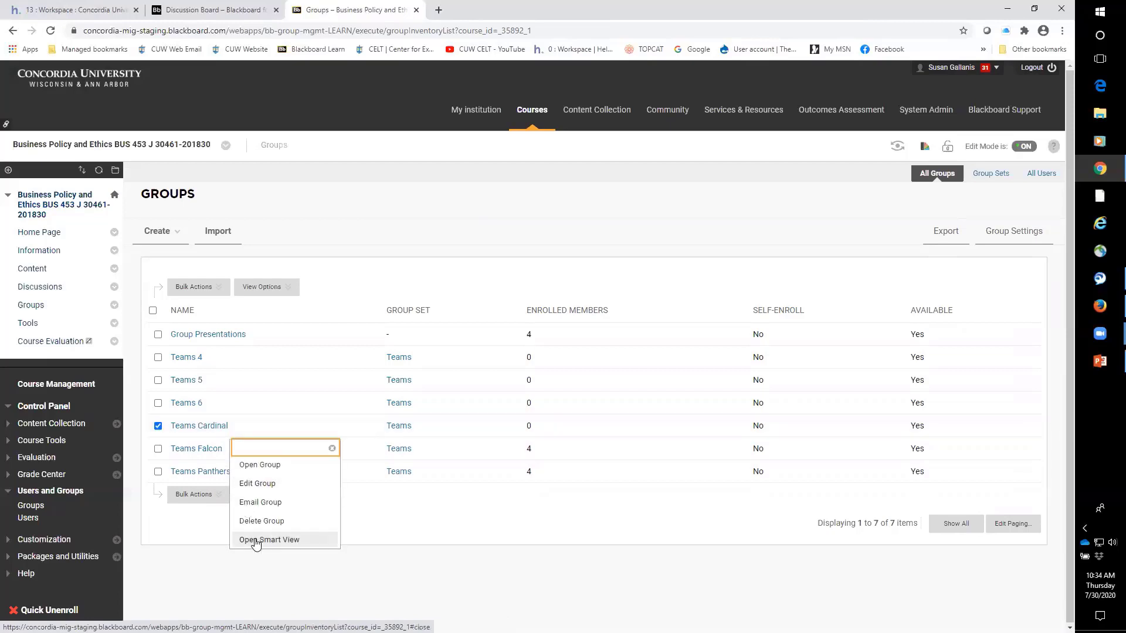
click(284, 405)
click(193, 495)
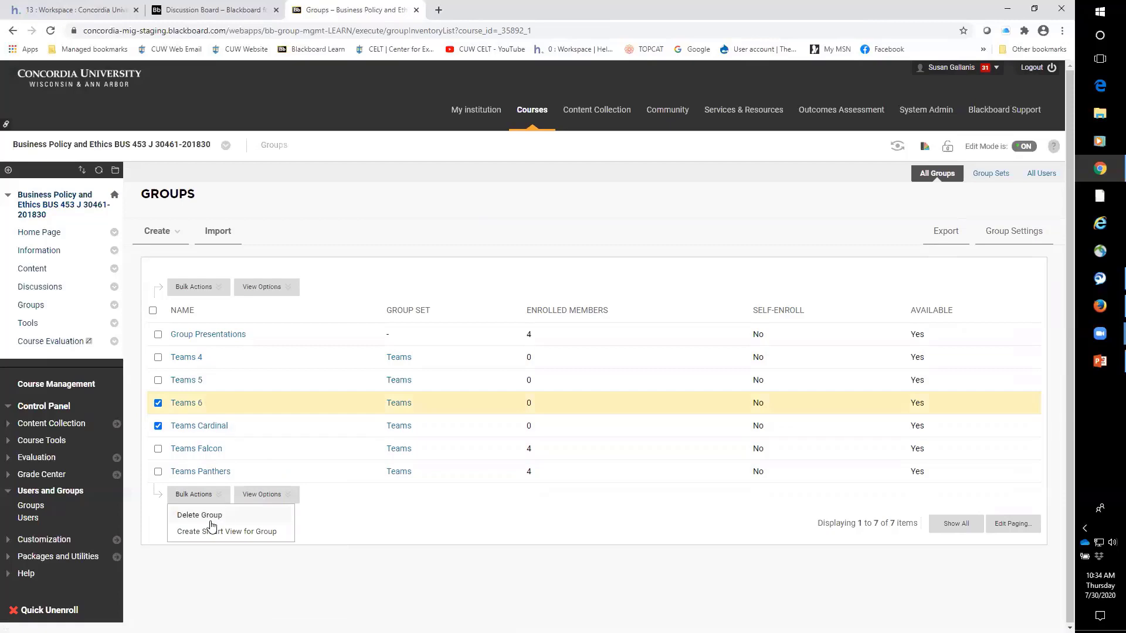
click(193, 429)
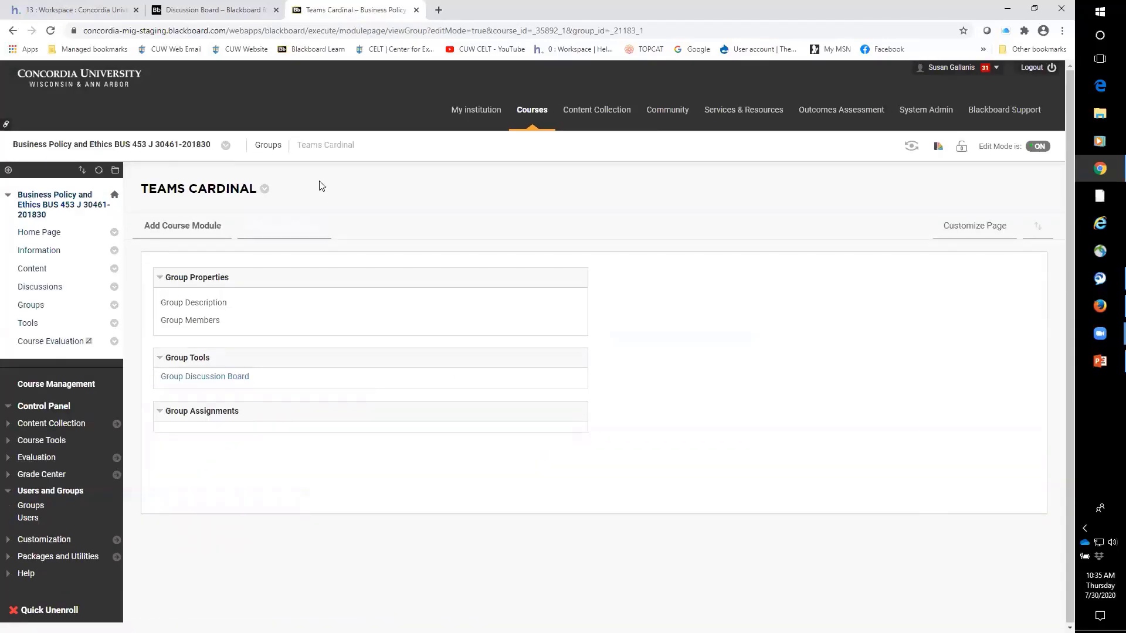
click(266, 148)
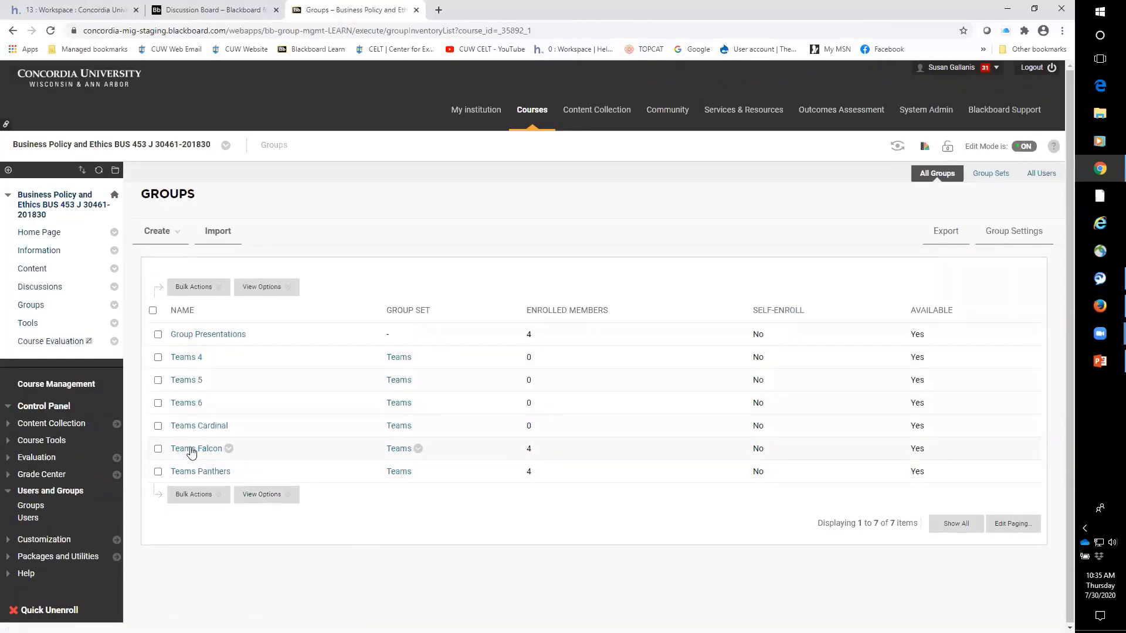
- Open the Teams Falcon group discussion board for editing its forum and enter the description "adfsasdfsdaff"
click(191, 451)
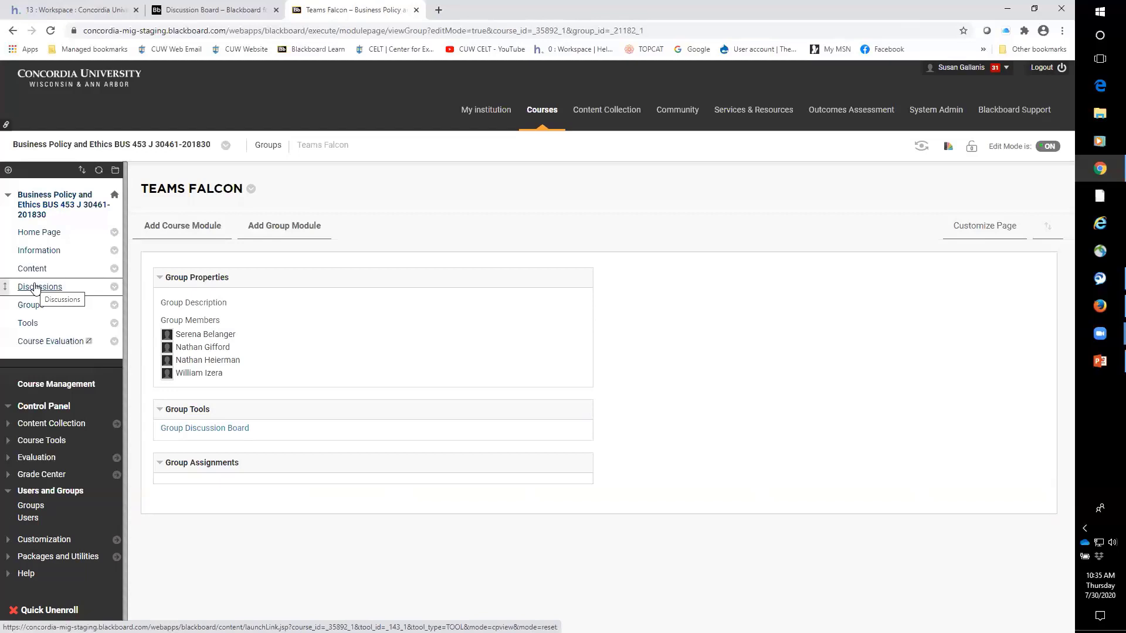
click(190, 429)
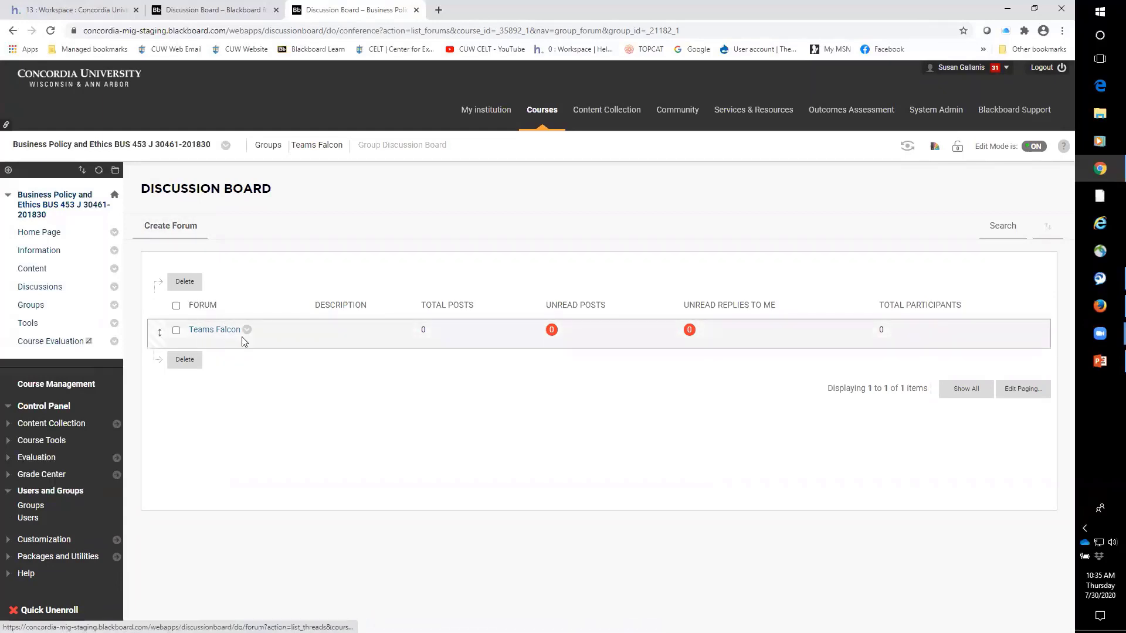
click(248, 330)
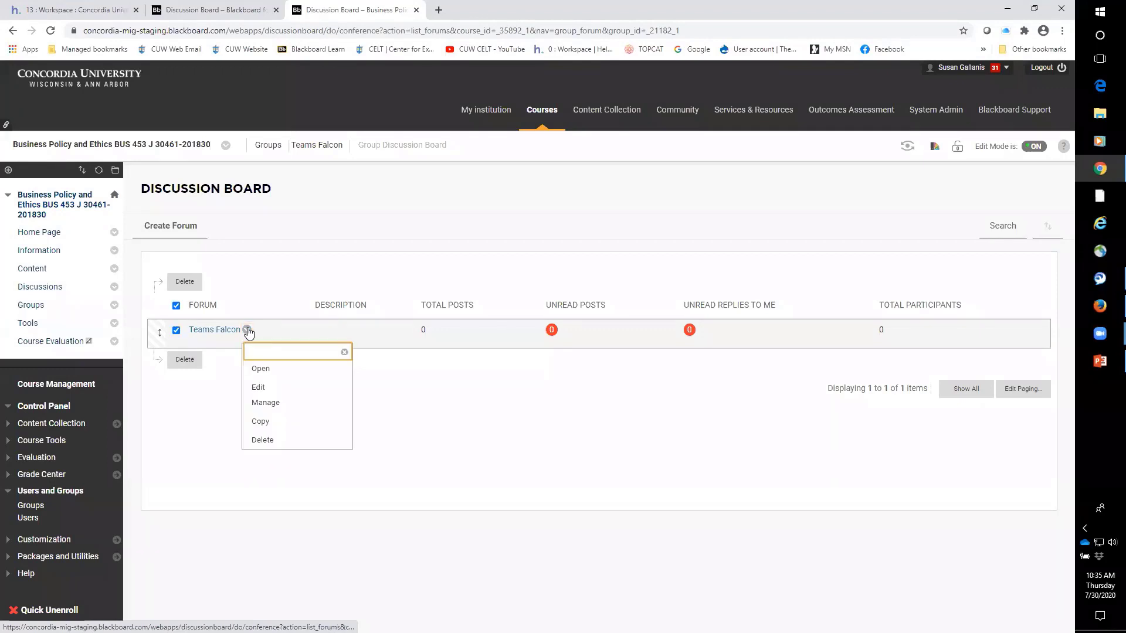
click(264, 394)
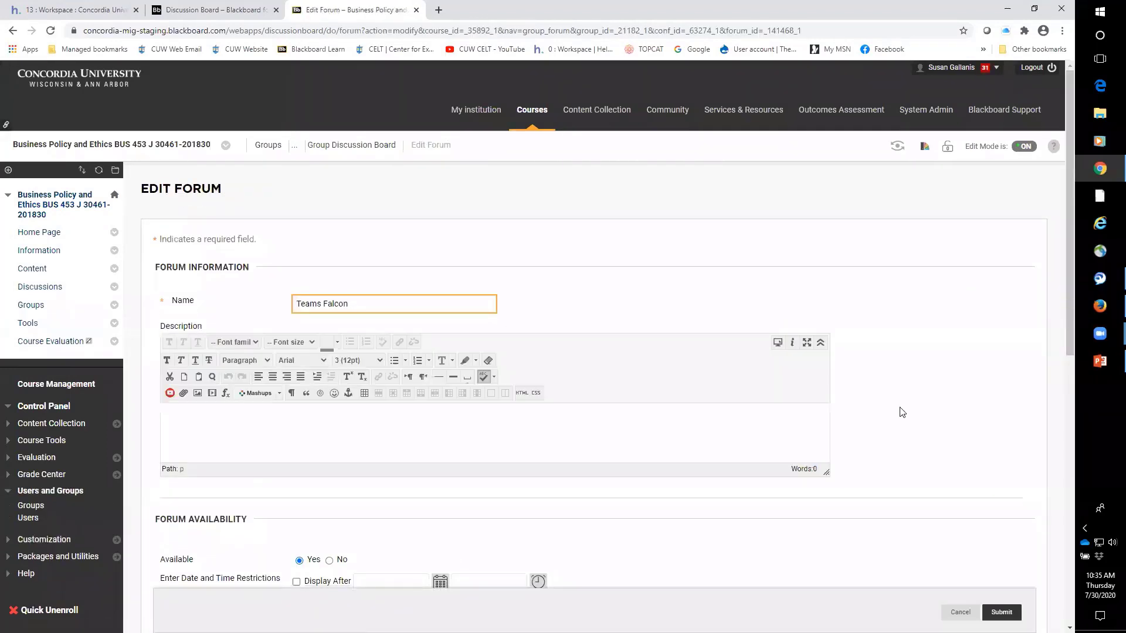
scroll(902, 413, down, 3)
scroll(906, 411, down, 6)
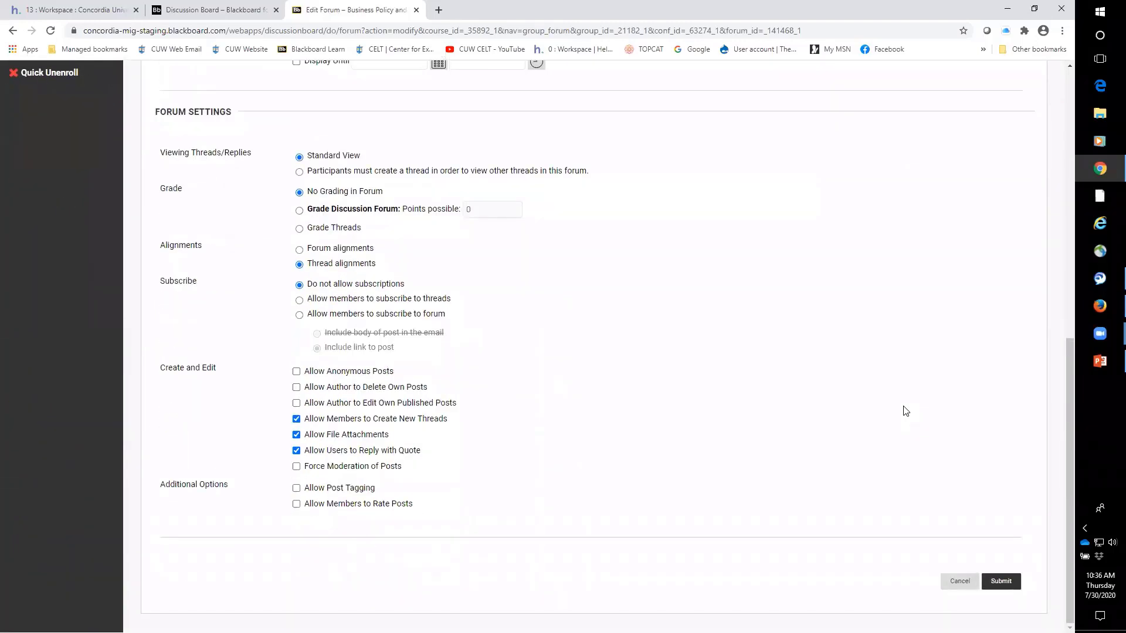
scroll(904, 411, up, 1)
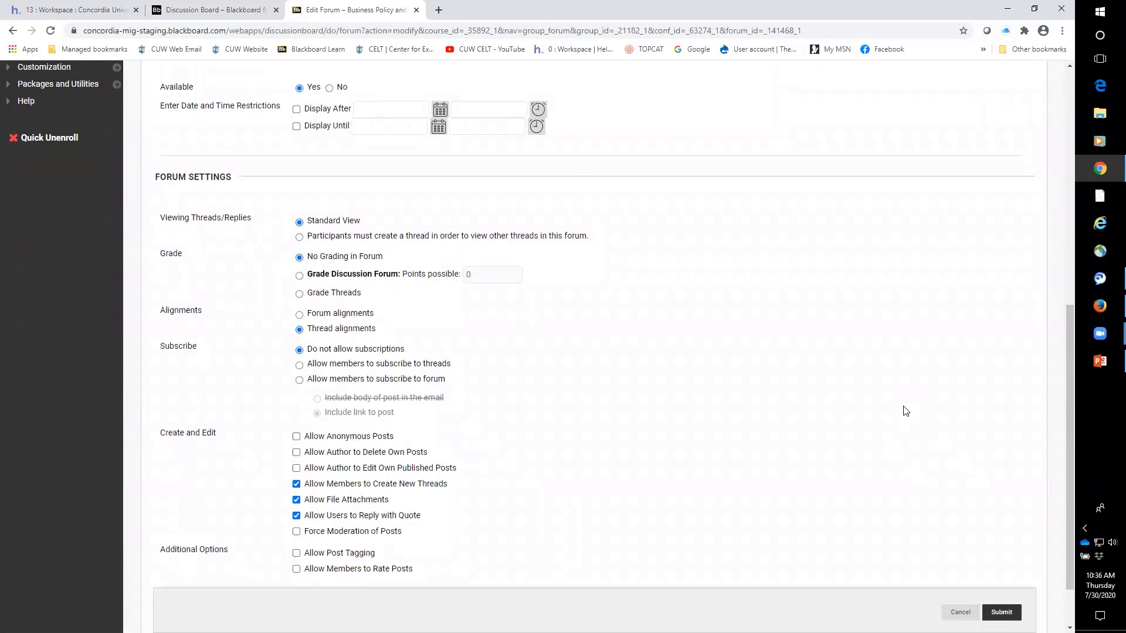
scroll(903, 409, up, 6)
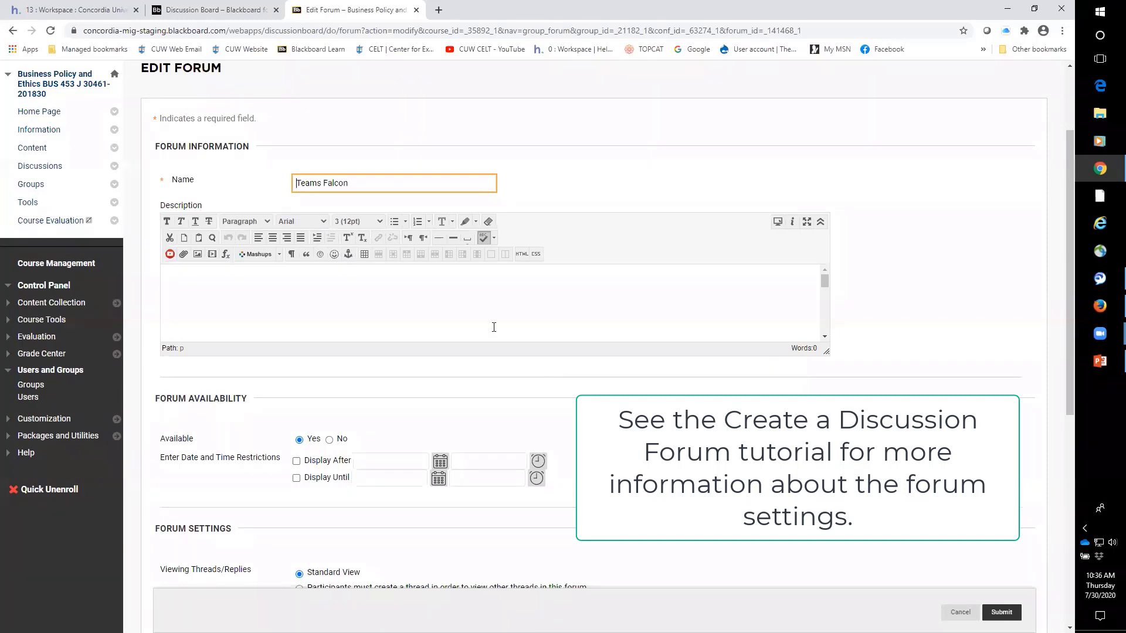
click(446, 303)
text(adfsasdfsdaff)
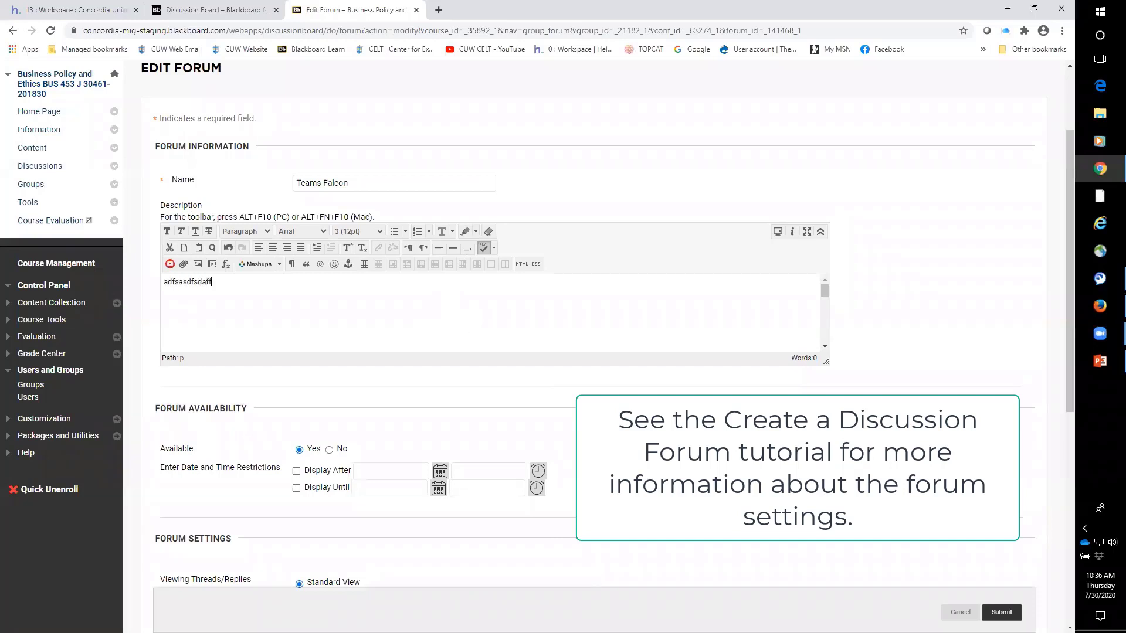
- Make the Teams Falcon forum graded with 10 points possible and save the forum
scroll(306, 299, down, 6)
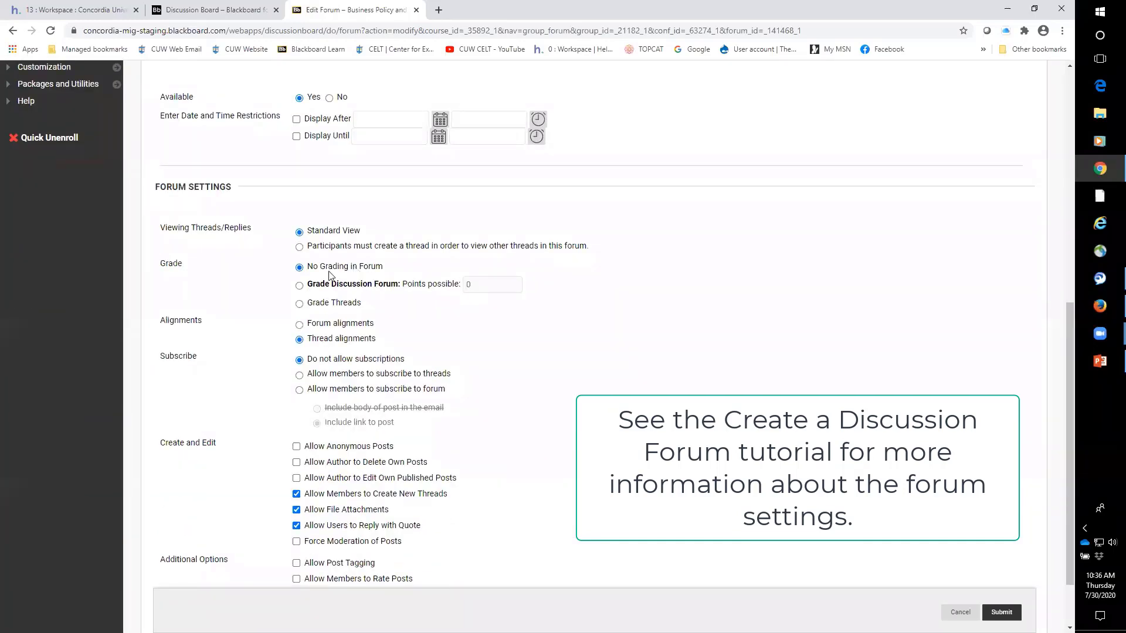
click(299, 286)
click(408, 288)
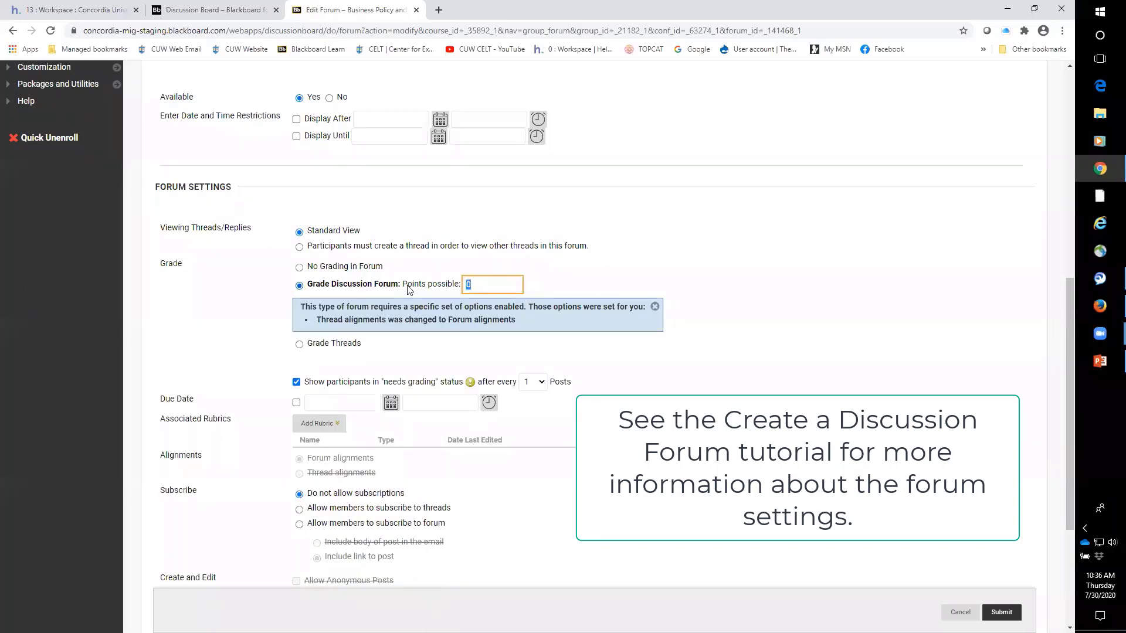
text(10)
click(802, 391)
click(1002, 613)
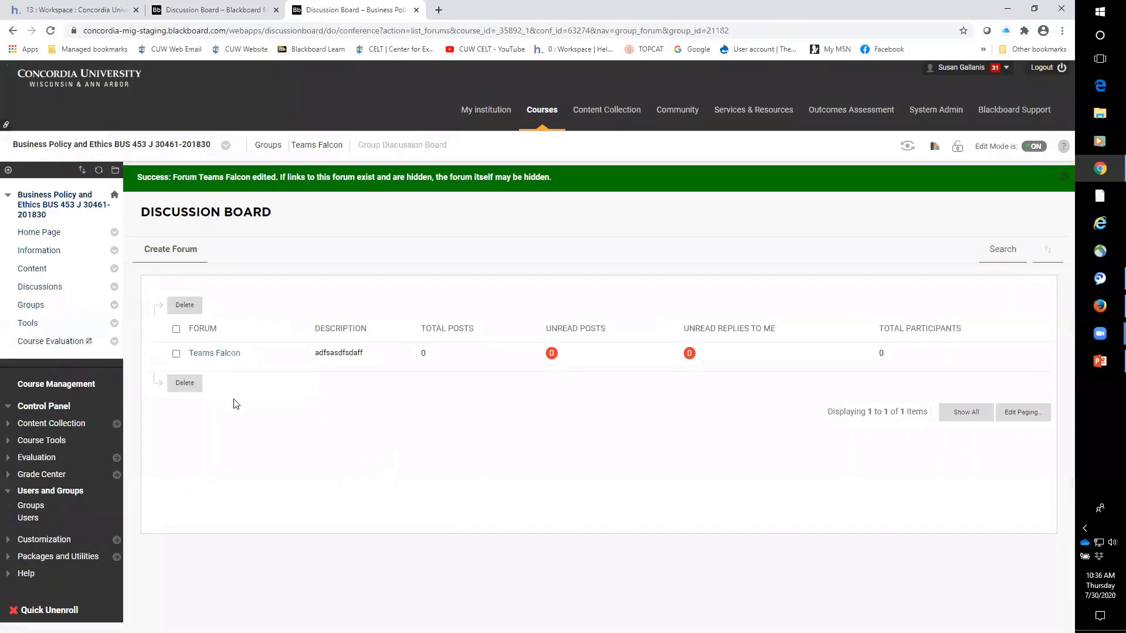
- Return to the course groups list and expand the Grade Center links
click(37, 507)
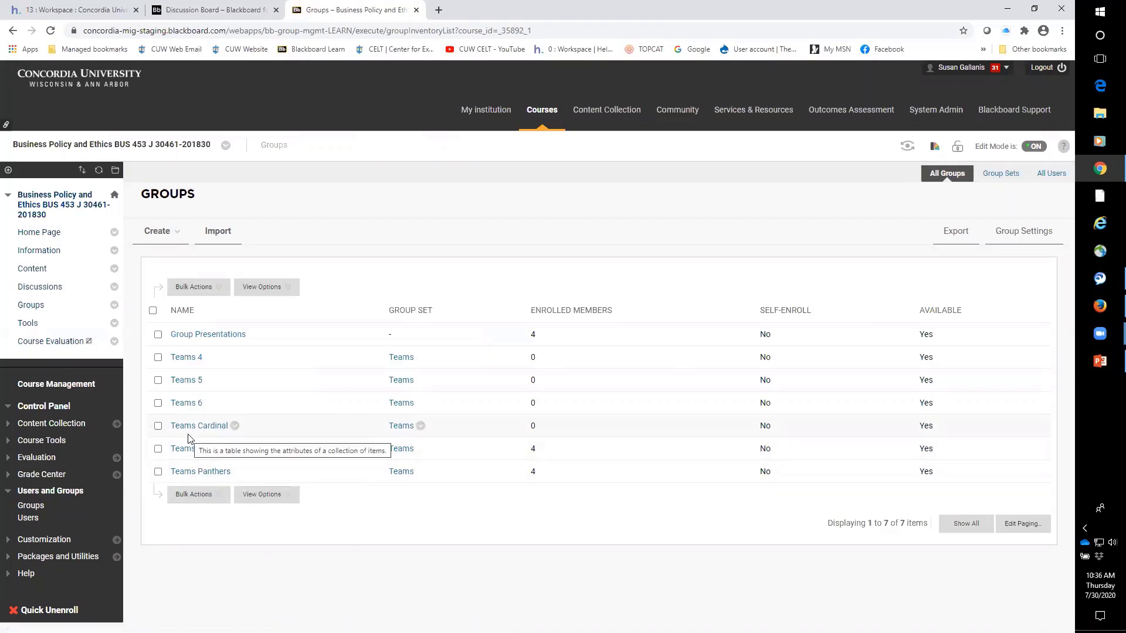
click(243, 496)
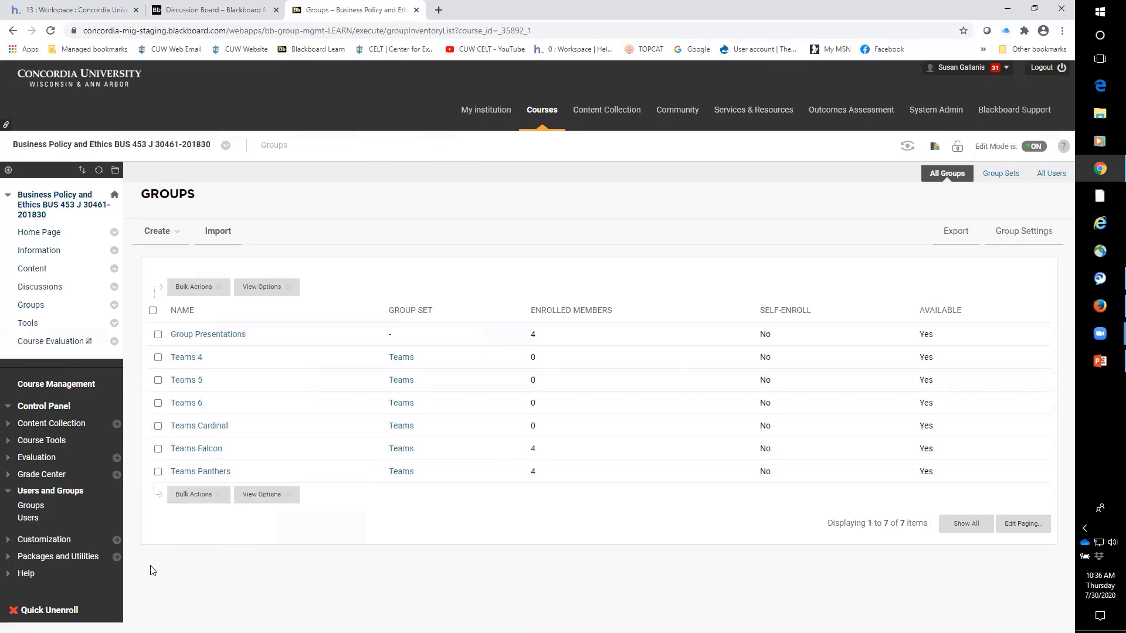
click(41, 475)
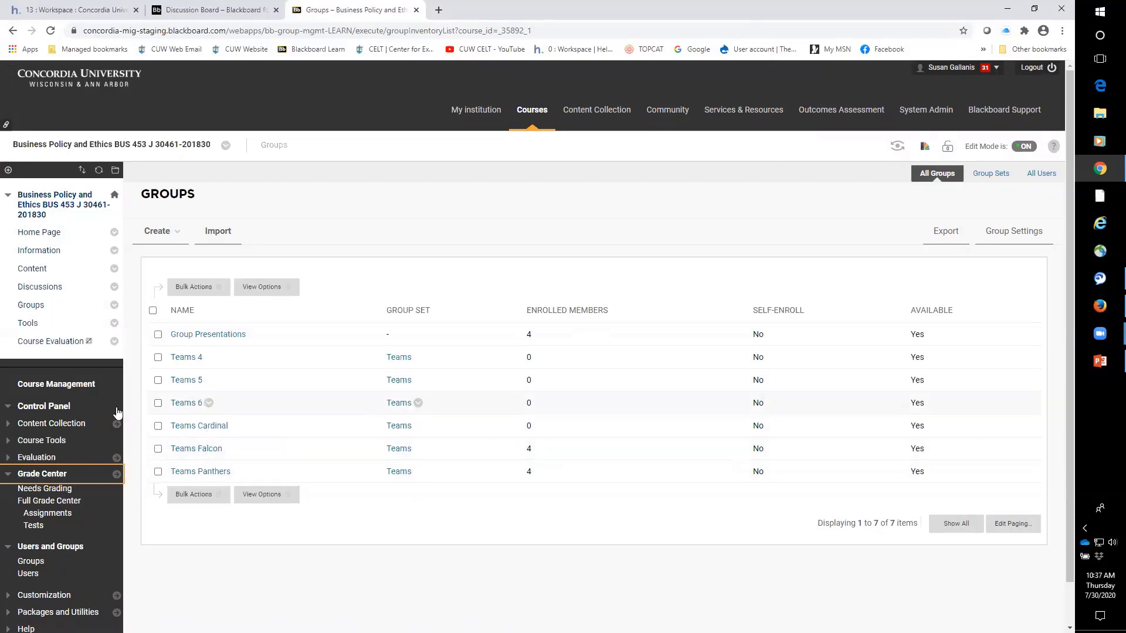
- Examine Teams Cardinal's editable settings, tool availability and list of users to add, and leave without saving
click(234, 426)
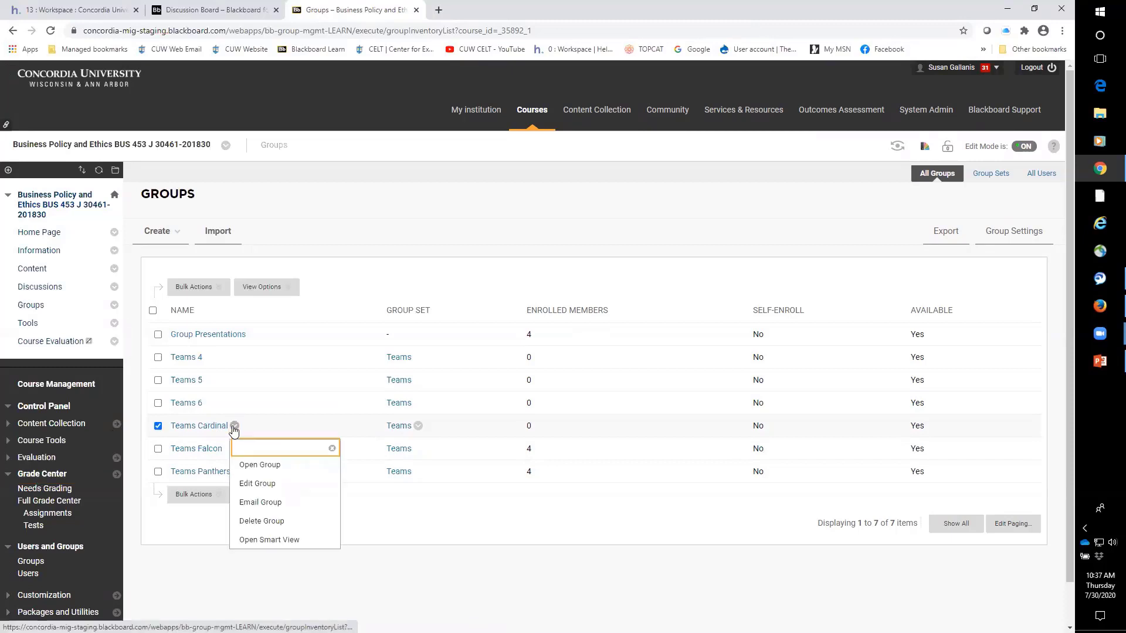
click(252, 485)
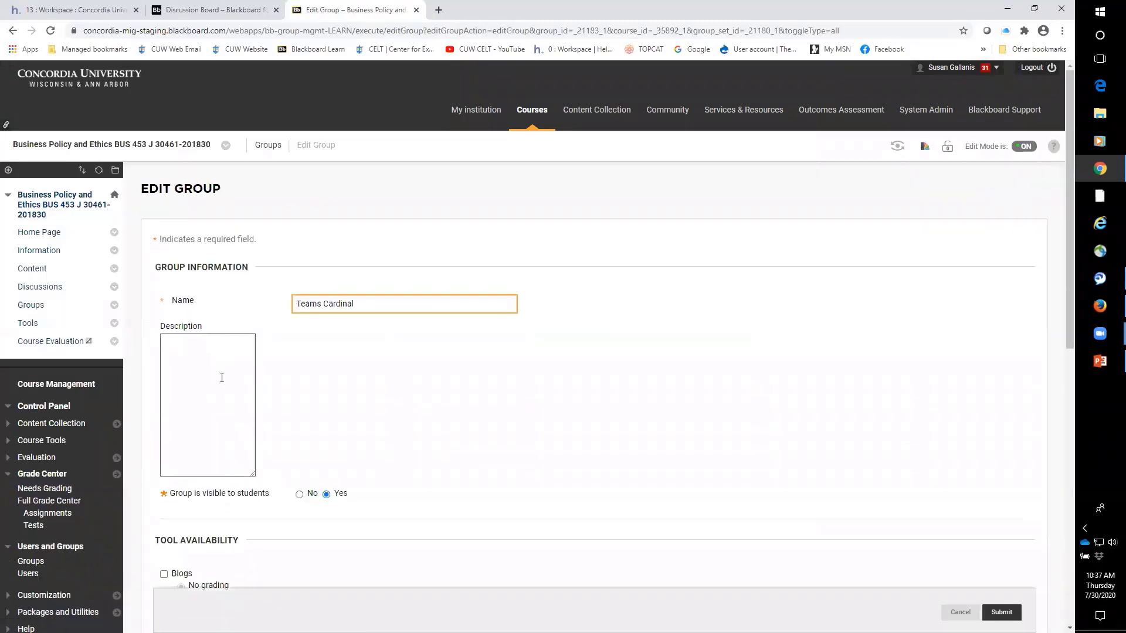
scroll(324, 535, down, 2)
scroll(324, 534, down, 4)
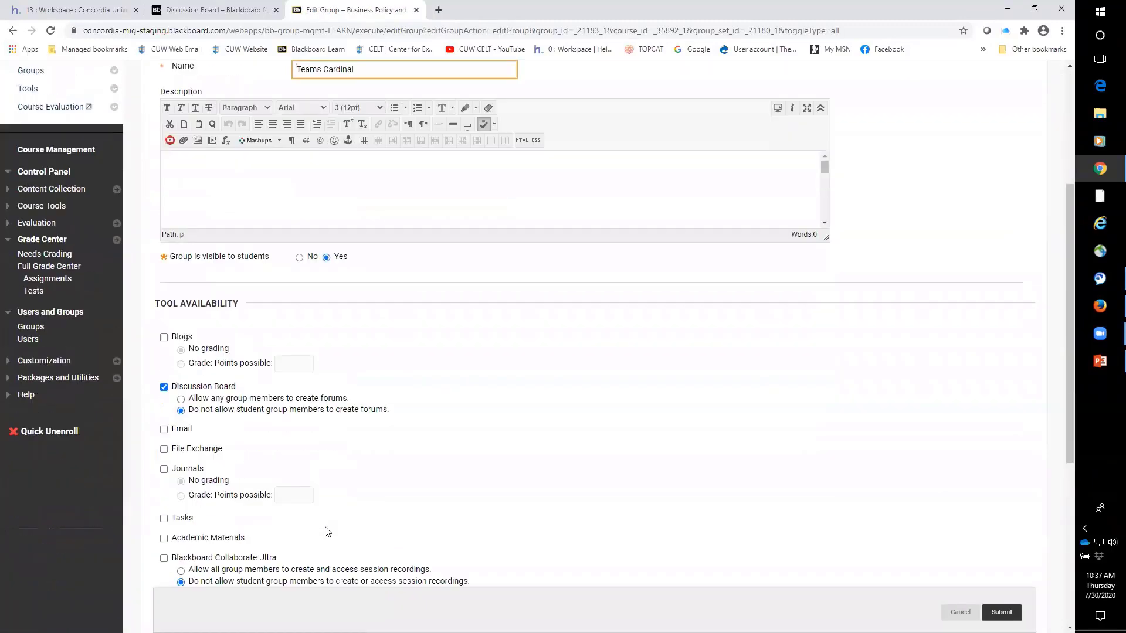
scroll(325, 527, up, 3)
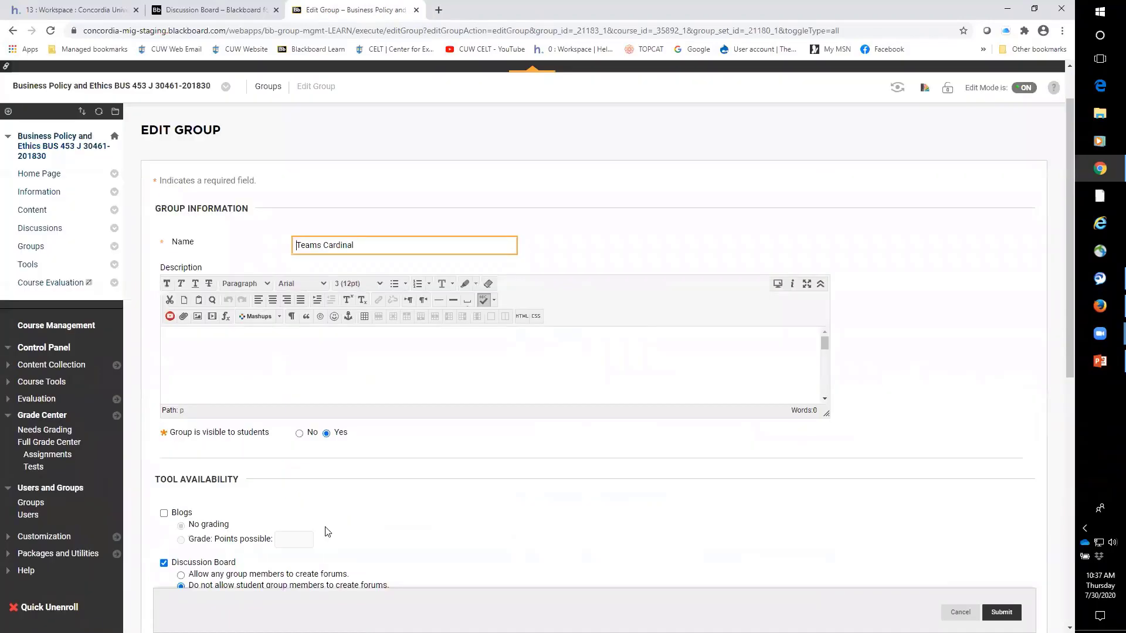
scroll(326, 527, down, 4)
scroll(327, 532, down, 3)
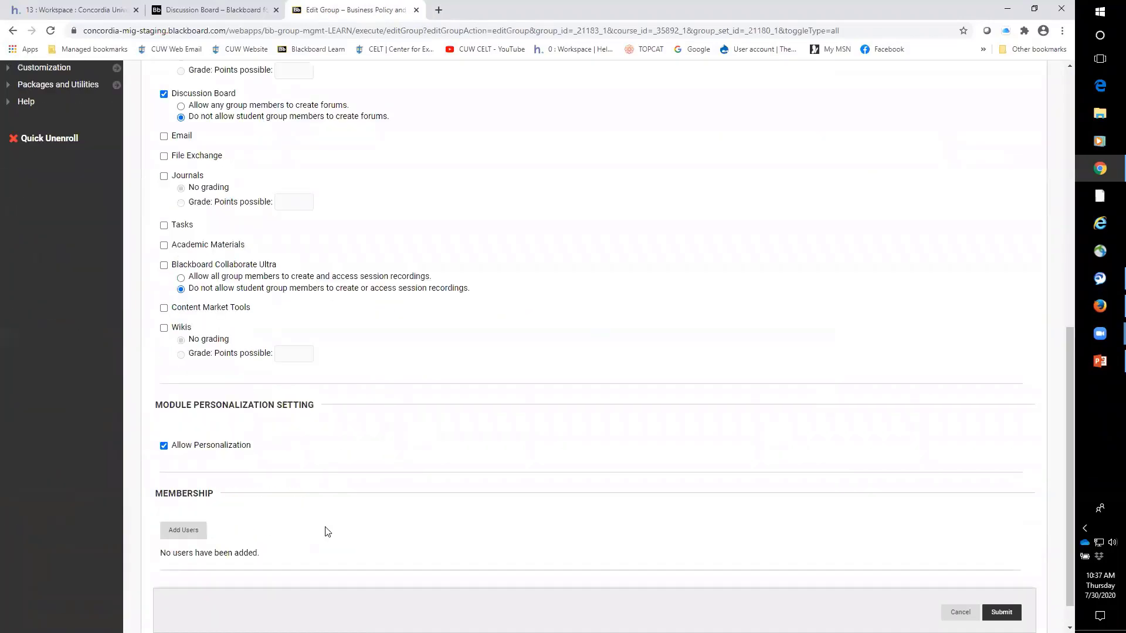
click(185, 535)
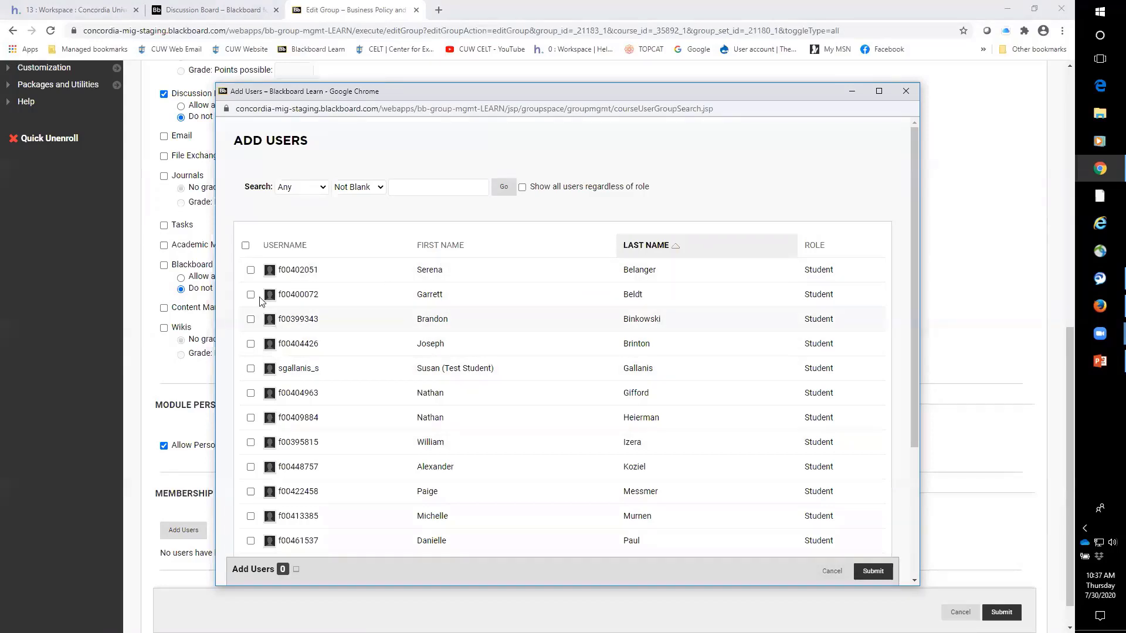
click(832, 571)
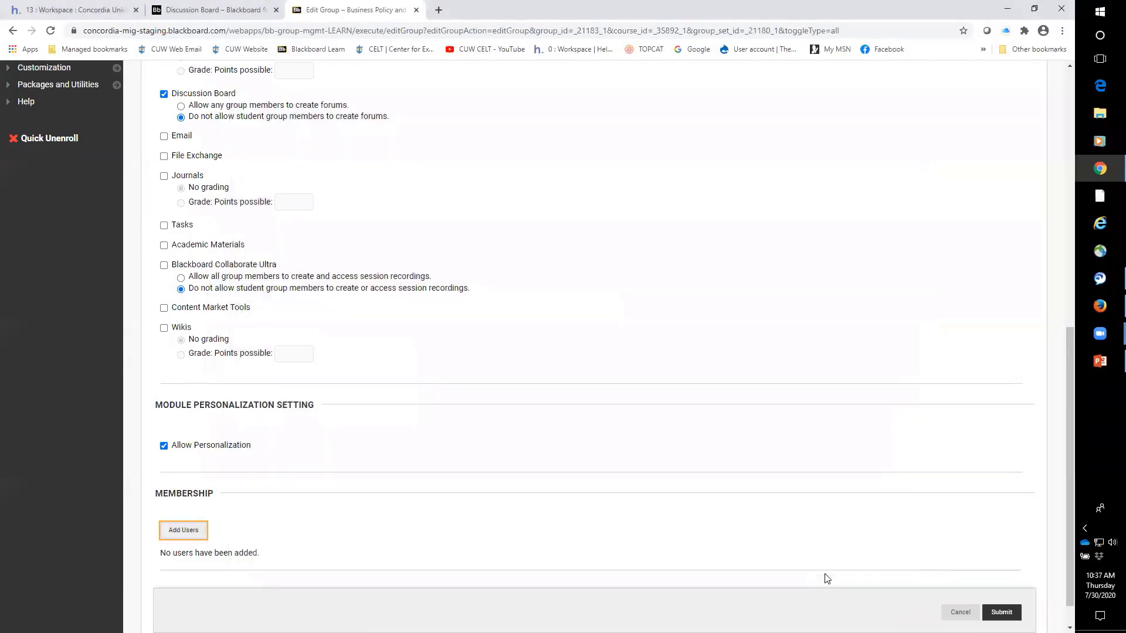
click(960, 612)
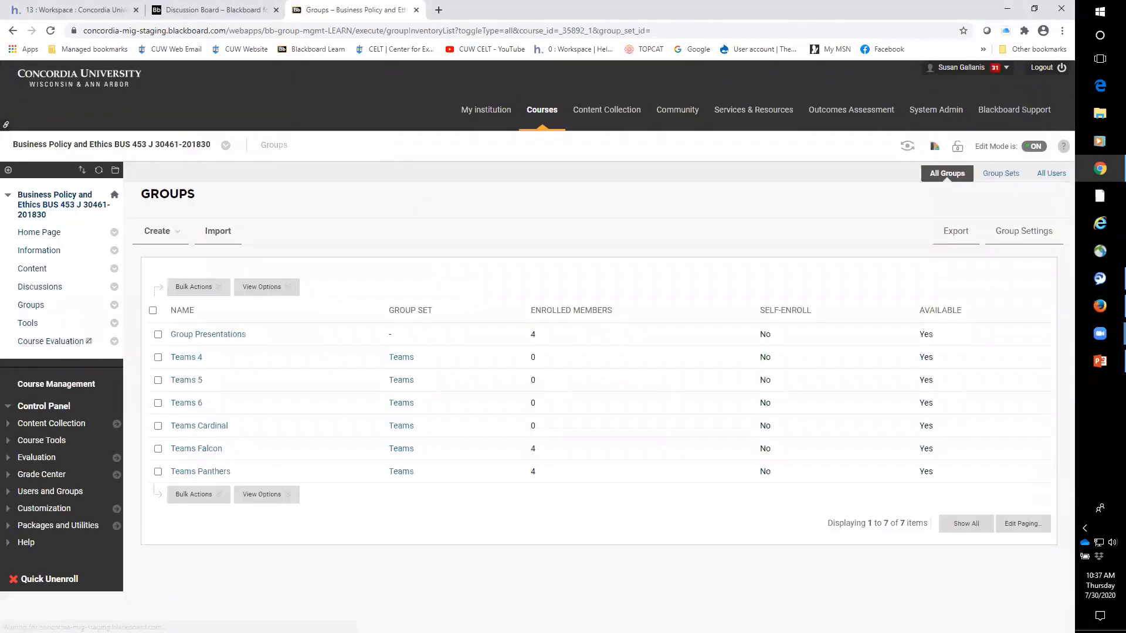
- Open the Full Grade Center and examine the Teams Falcon column across all students
scroll(176, 581, down, 1)
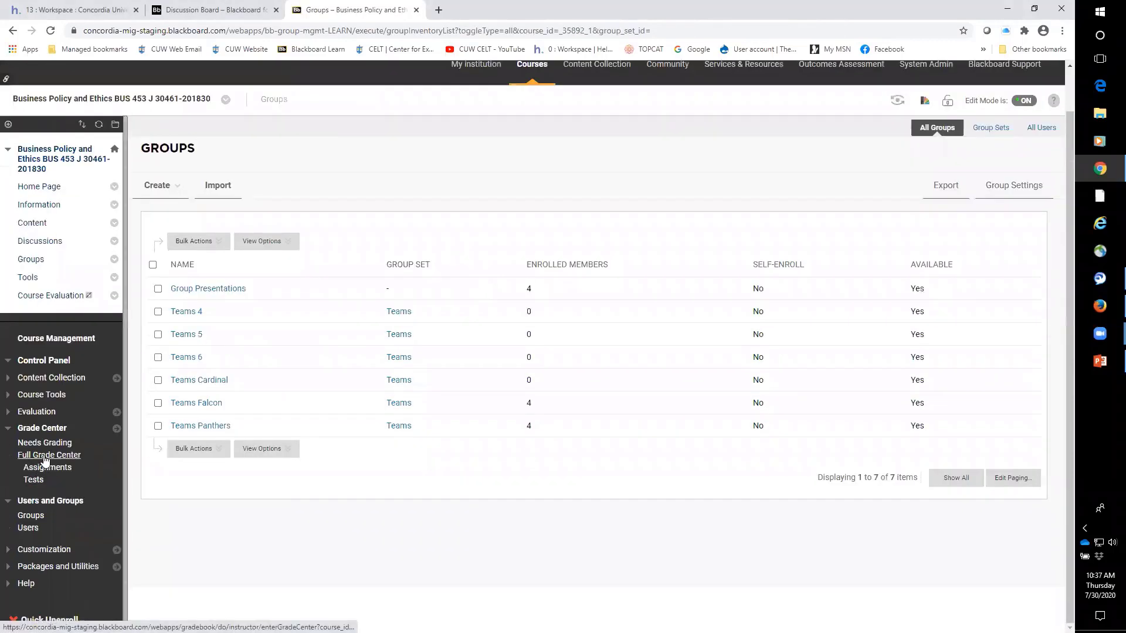
click(44, 457)
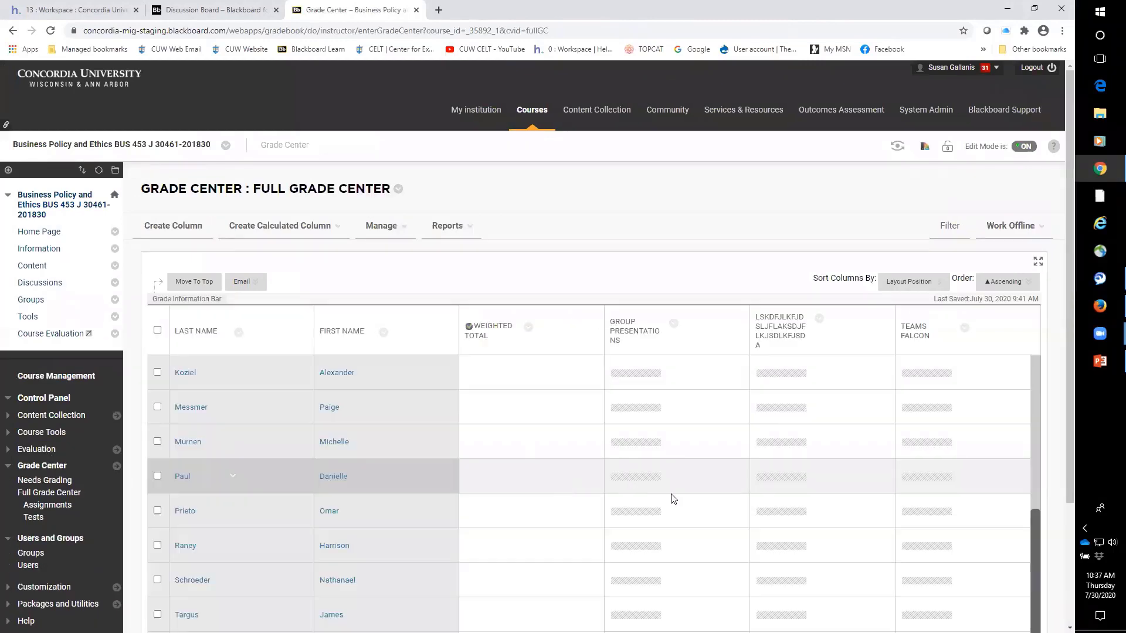
scroll(863, 558, down, 3)
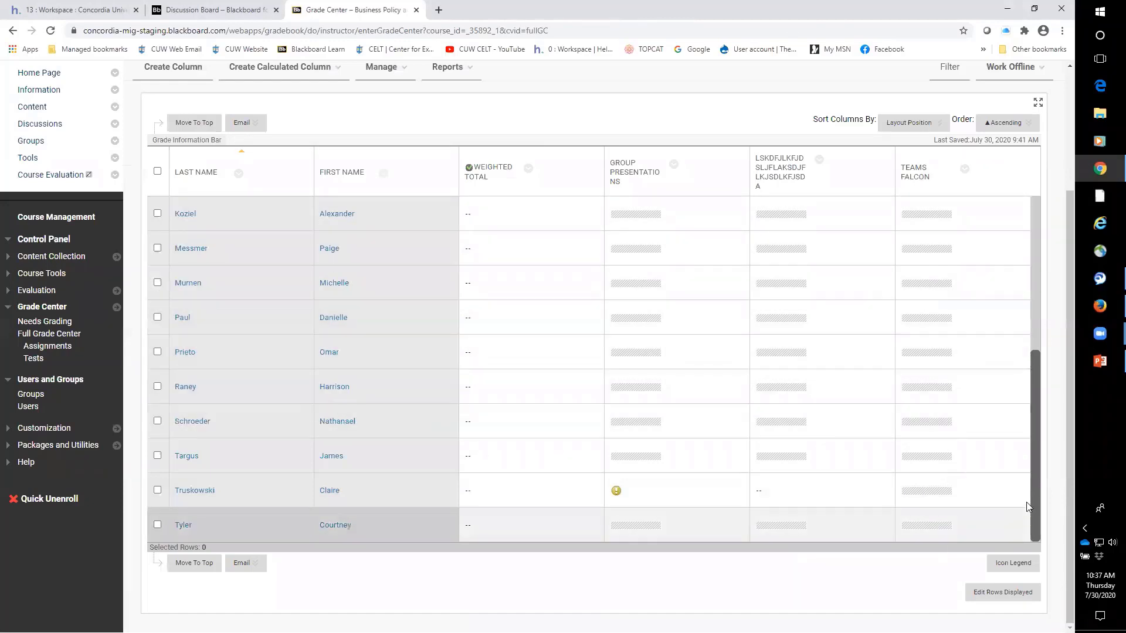
drag(1036, 496, 1052, 322)
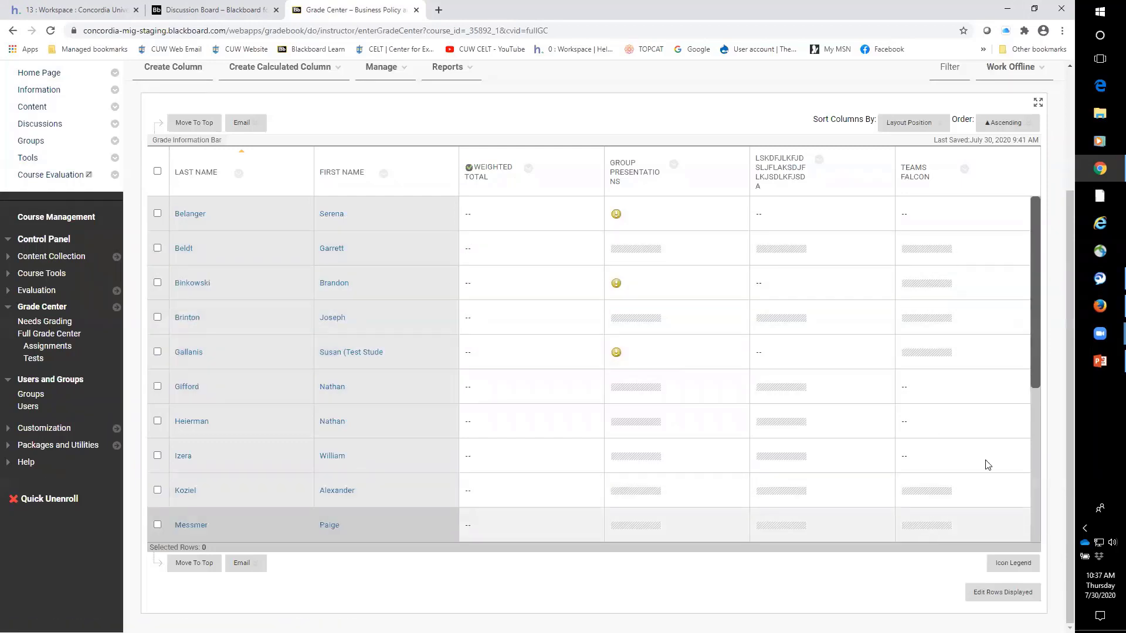
drag(1035, 322, 1051, 261)
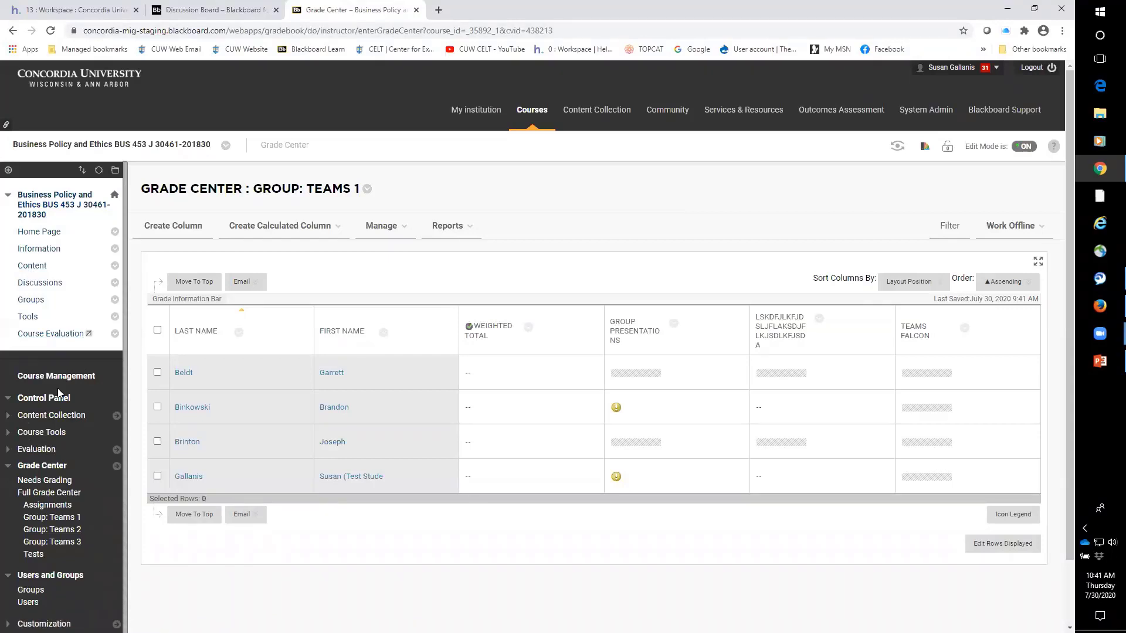
- In the course Content area, start a group link that points to the Teams group set
click(33, 268)
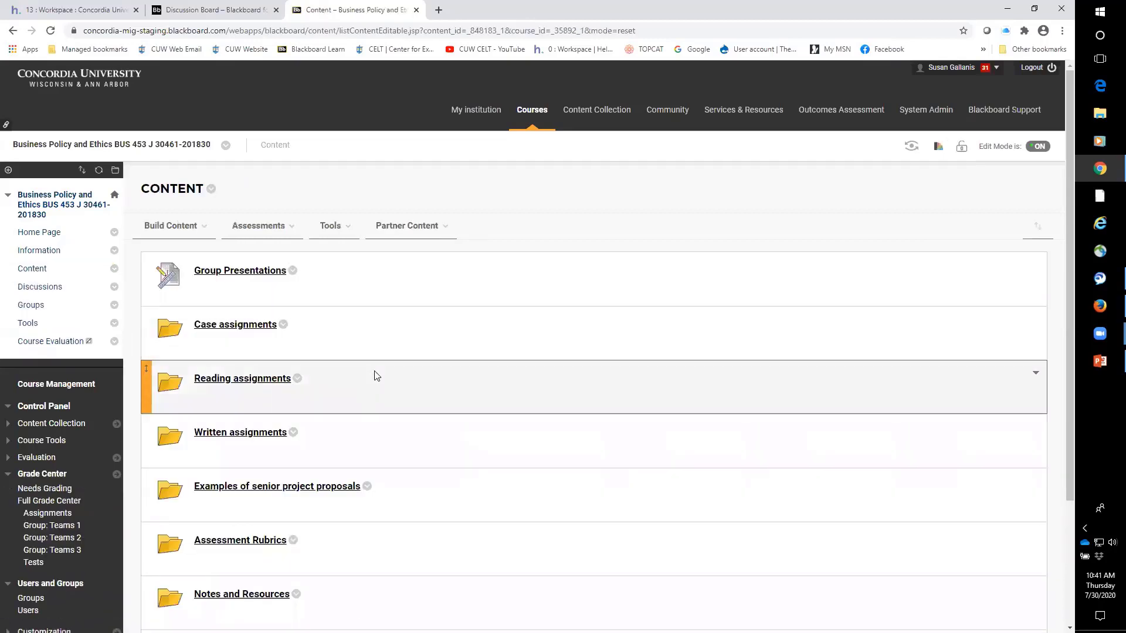
scroll(375, 374, down, 2)
scroll(377, 375, up, 2)
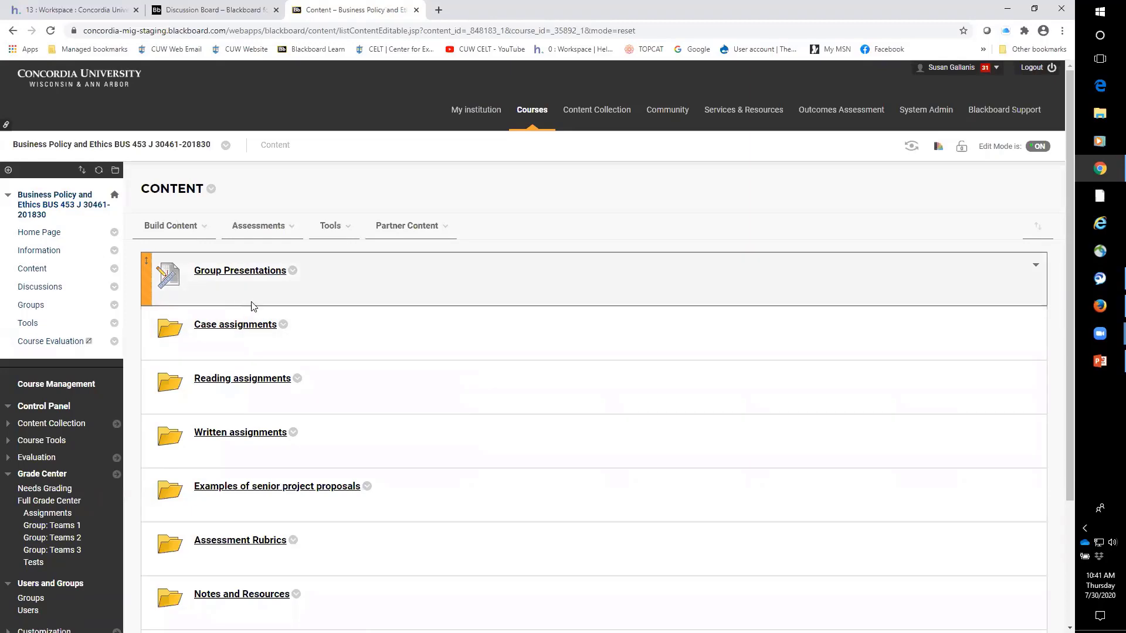
scroll(251, 306, down, 3)
scroll(252, 305, up, 3)
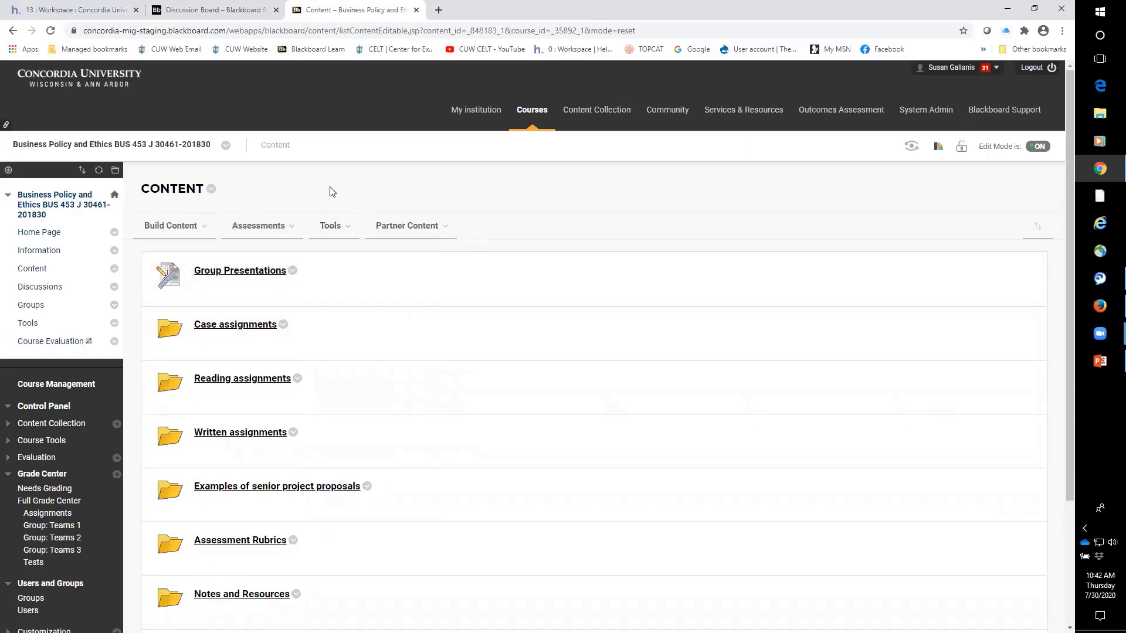
mouse_move(334, 228)
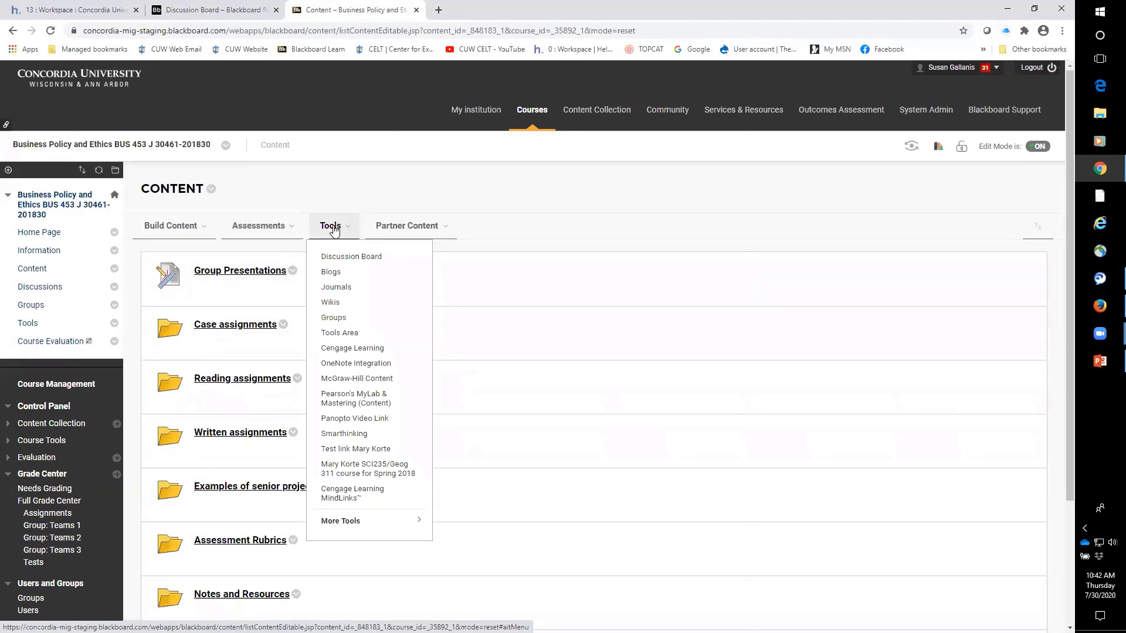
click(337, 318)
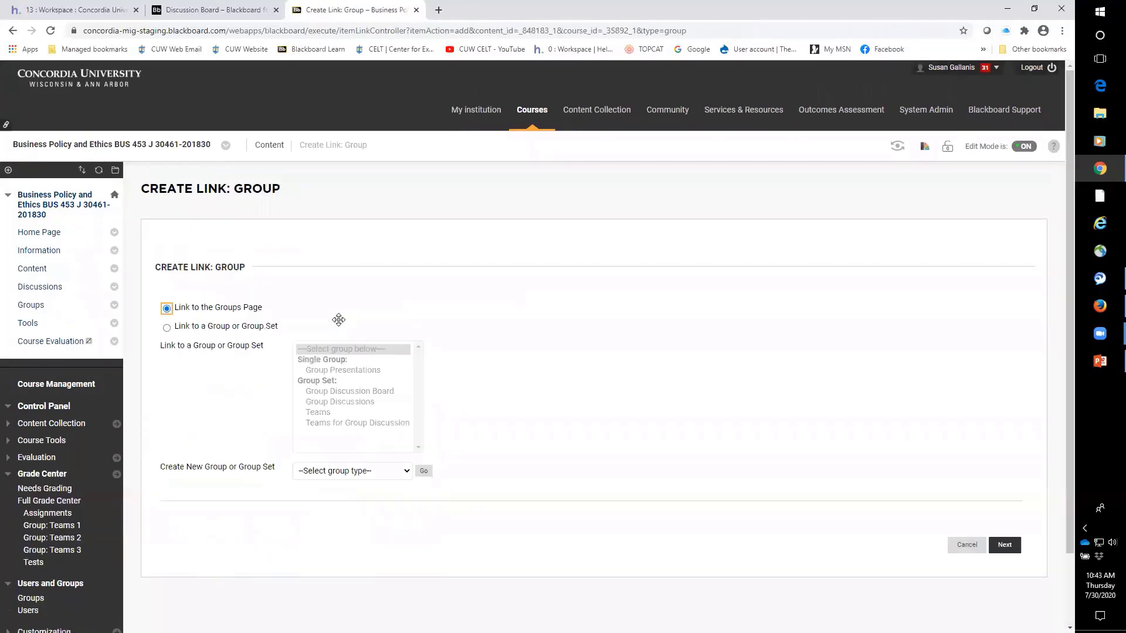
click(167, 329)
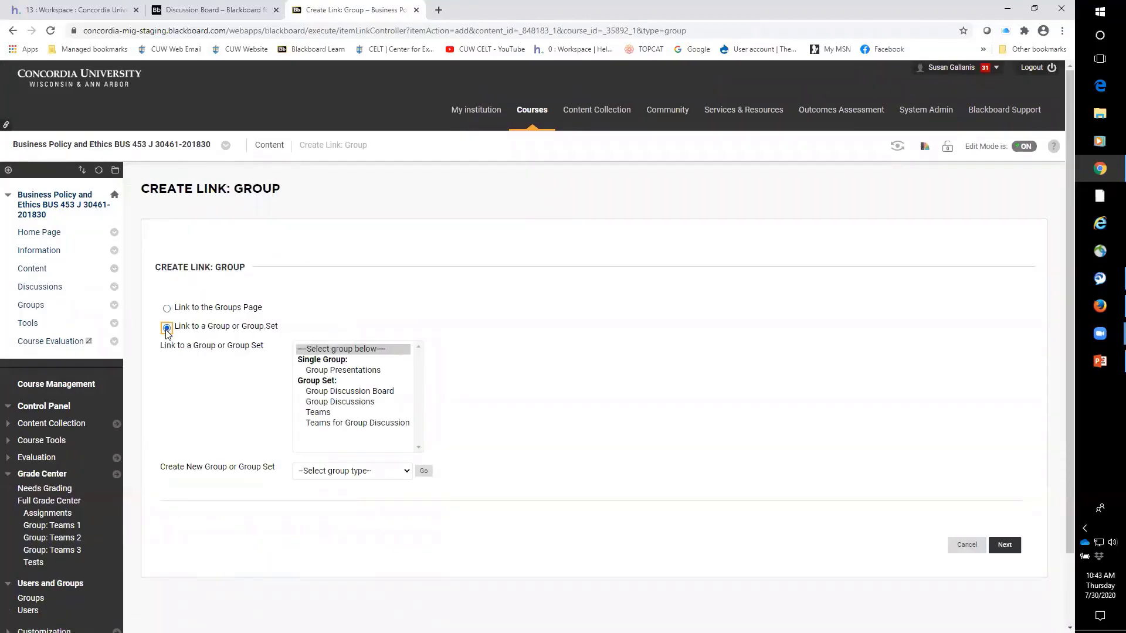
click(322, 413)
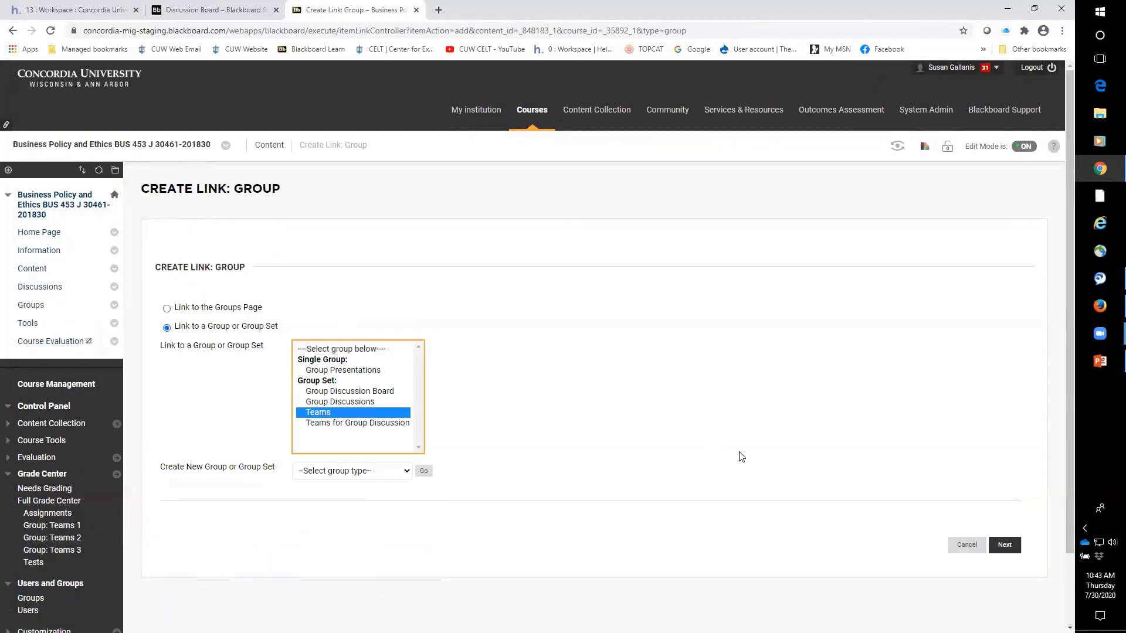
click(1006, 546)
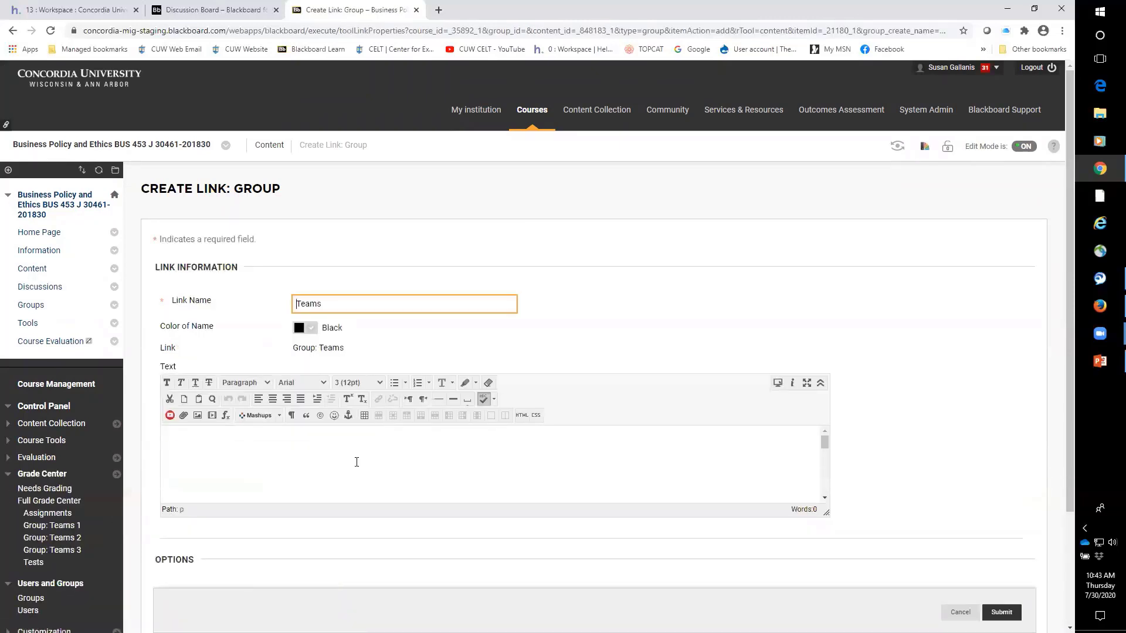
- Enter sdfasdfasdfasfadf as the Teams link's description text and submit the link
click(357, 461)
text(sdfasdfasdfasfadf)
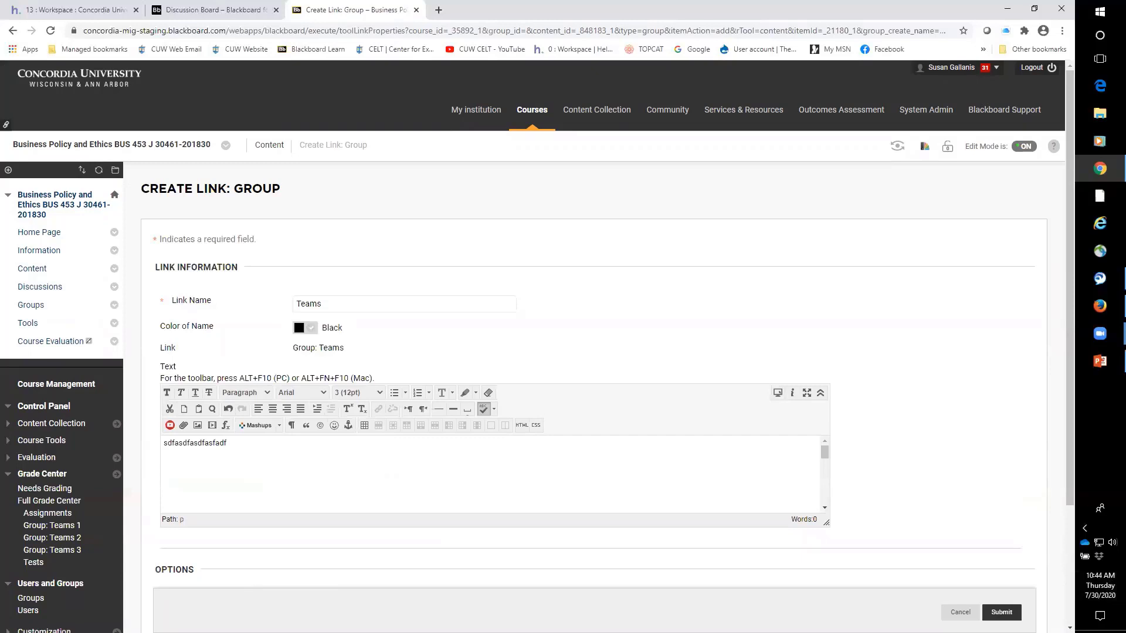
click(1003, 613)
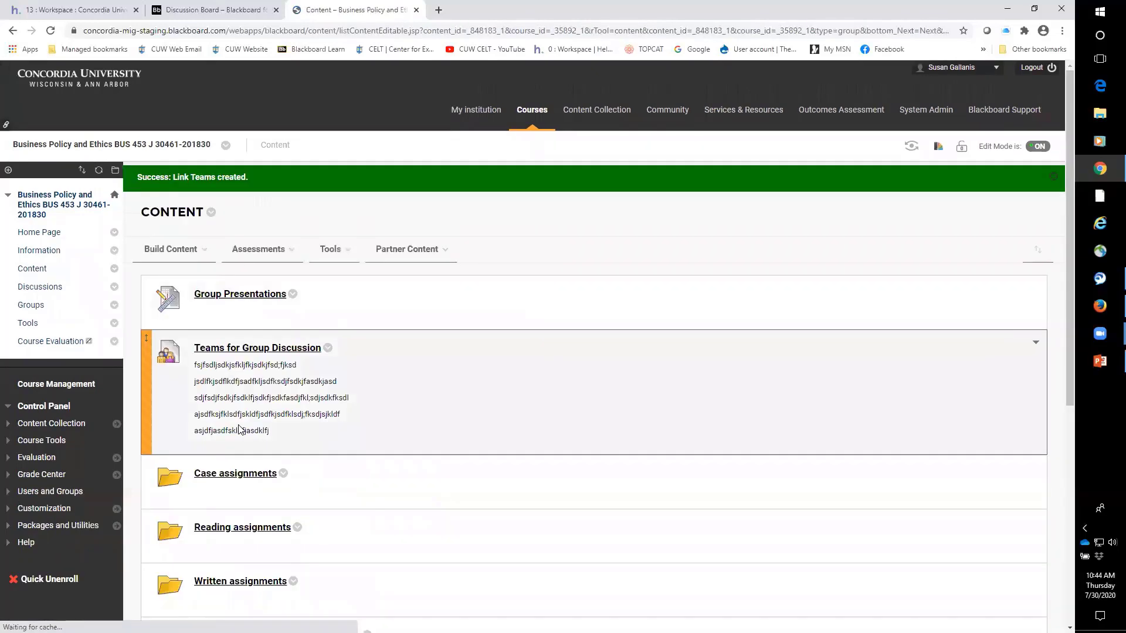
- Open the Teams link at the end of the Content page to view its groups, and return to the Content page
scroll(239, 431, down, 10)
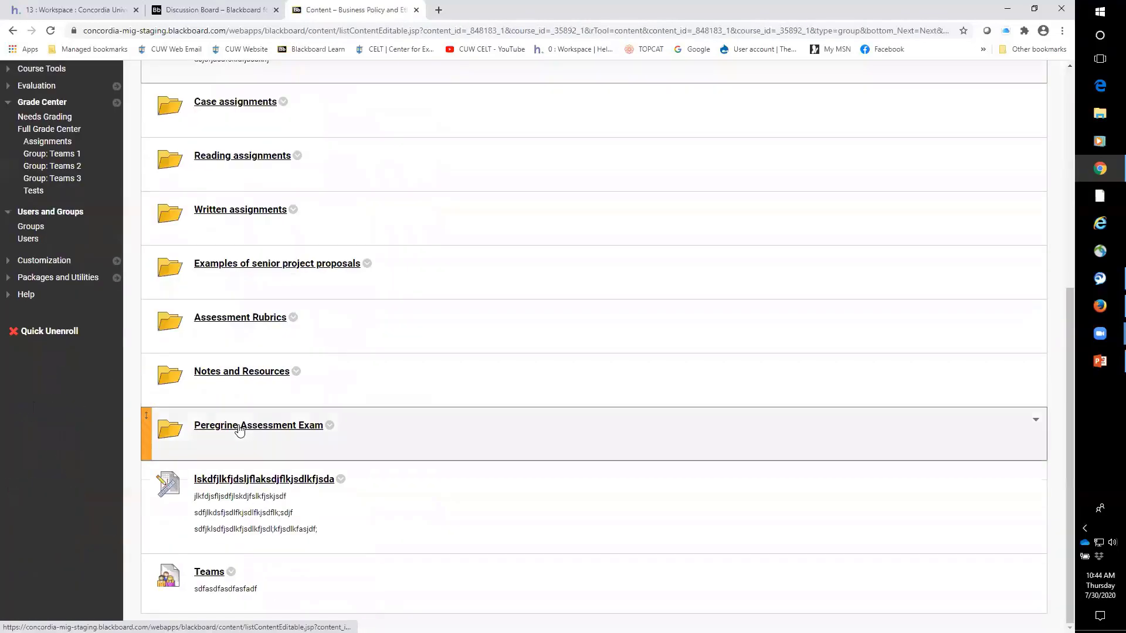
click(203, 576)
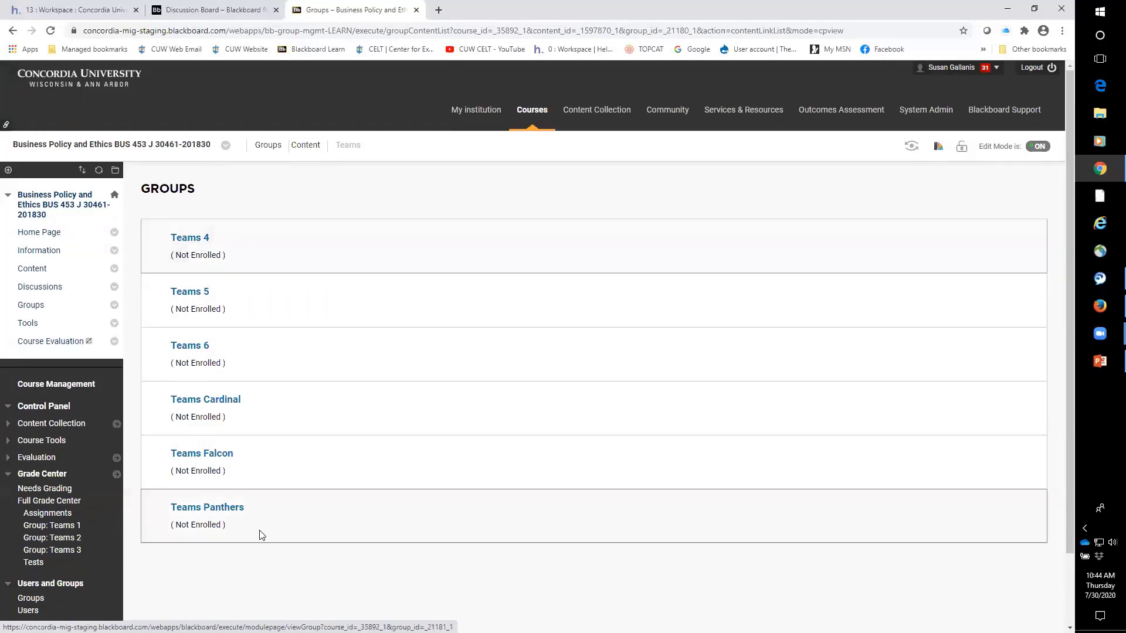
click(31, 269)
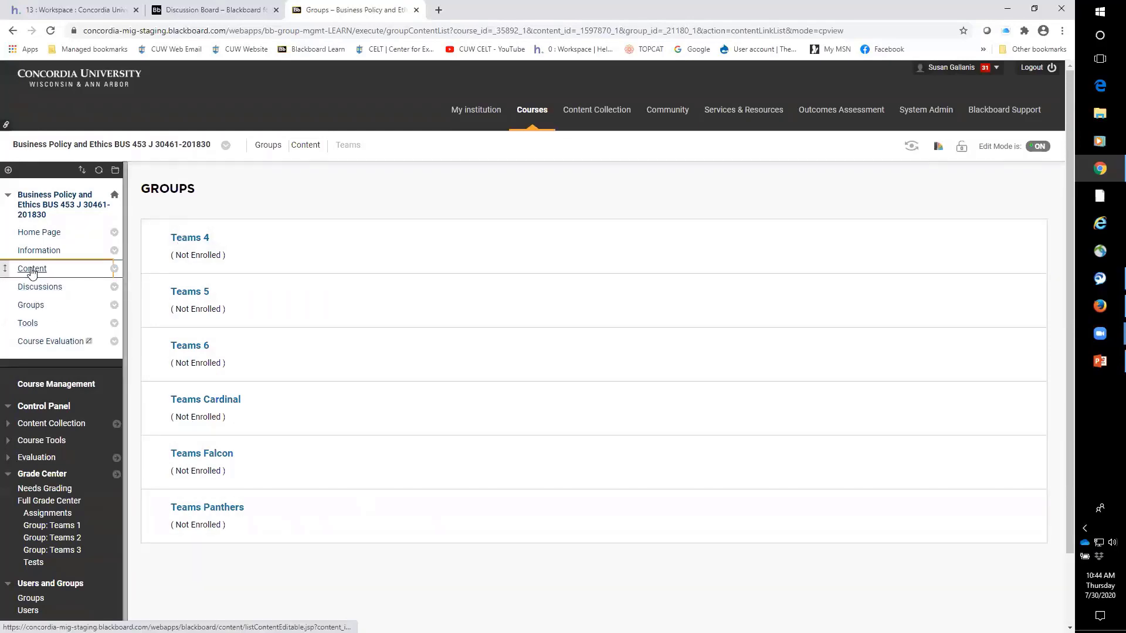
scroll(501, 440, down, 2)
scroll(505, 458, down, 4)
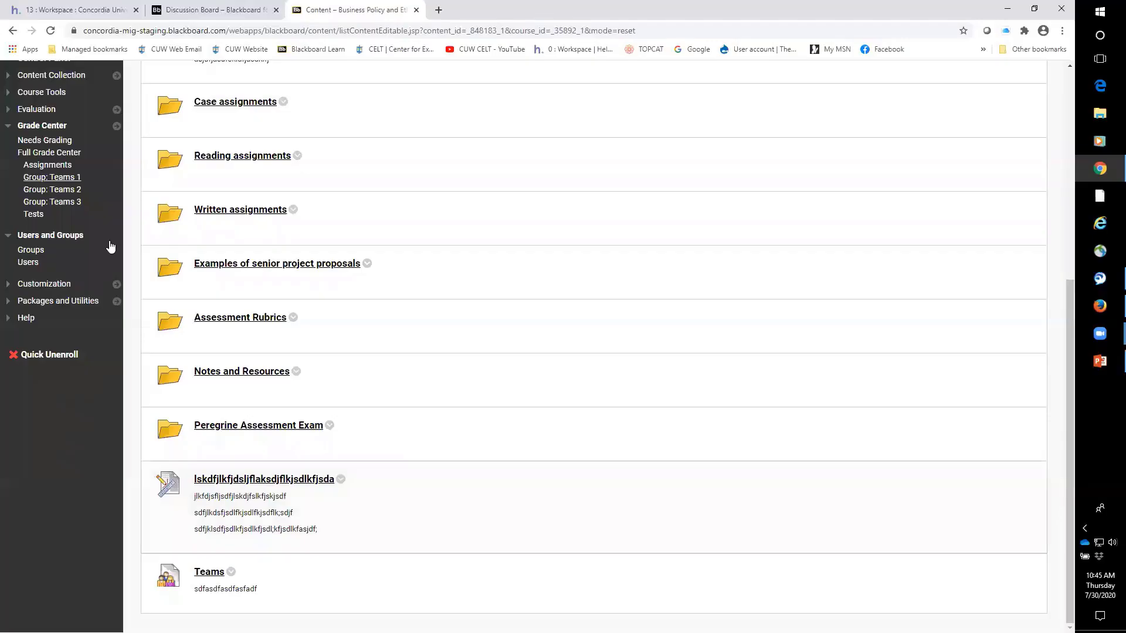
scroll(296, 431, up, 6)
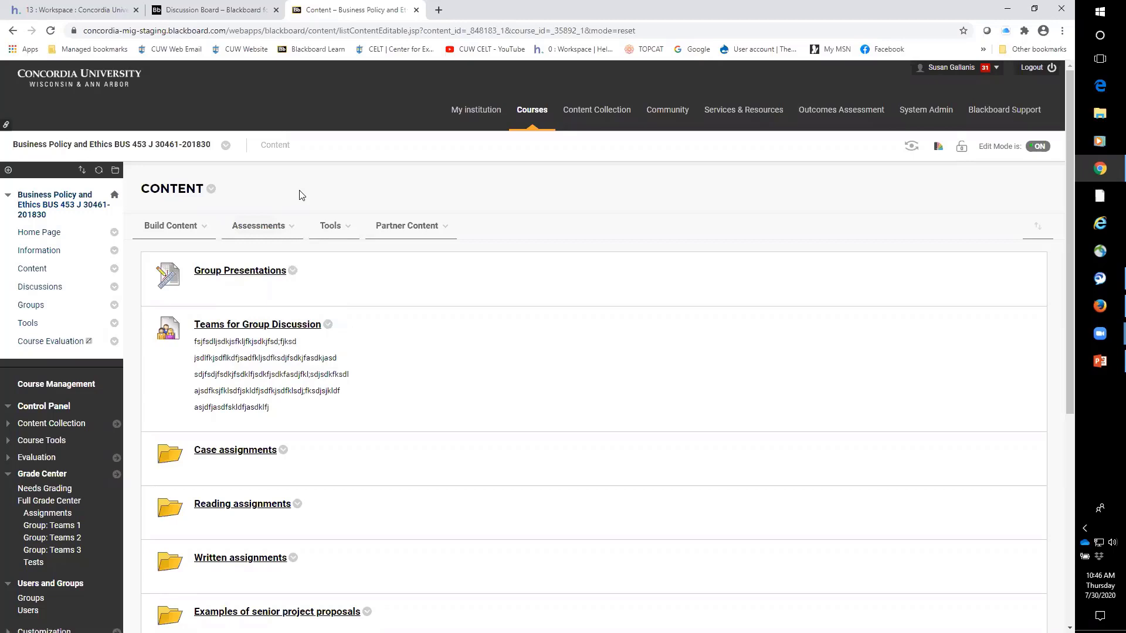
- Start a new assignment in the Content area named Group Presentations with the instructions sdfsdfsdfafasdffd
mouse_move(256, 229)
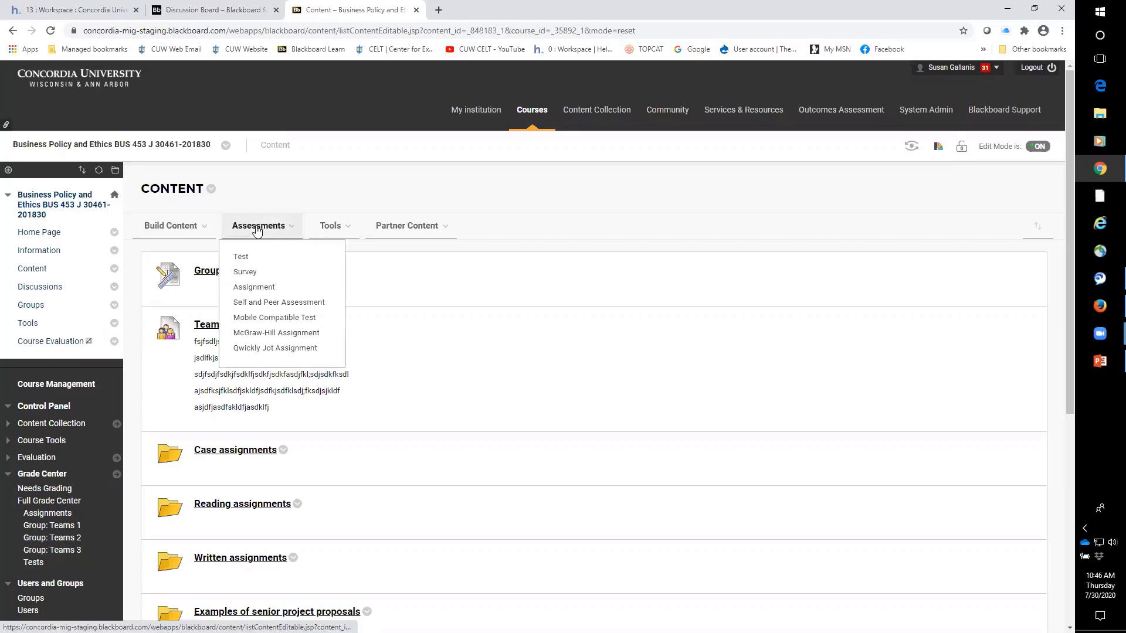
click(254, 287)
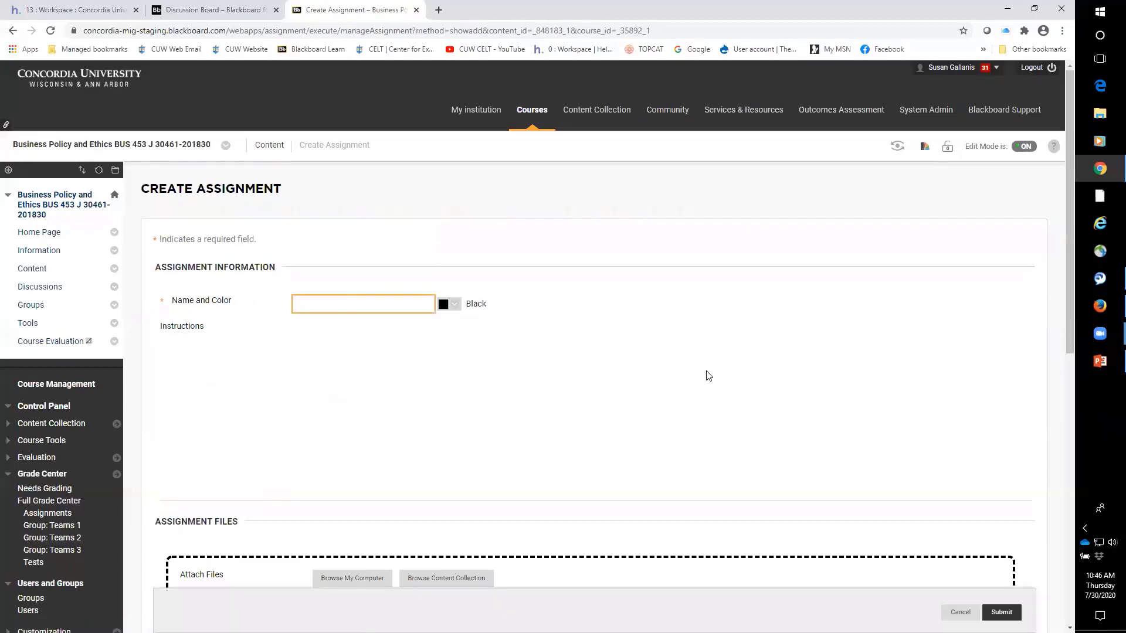
text(Group)
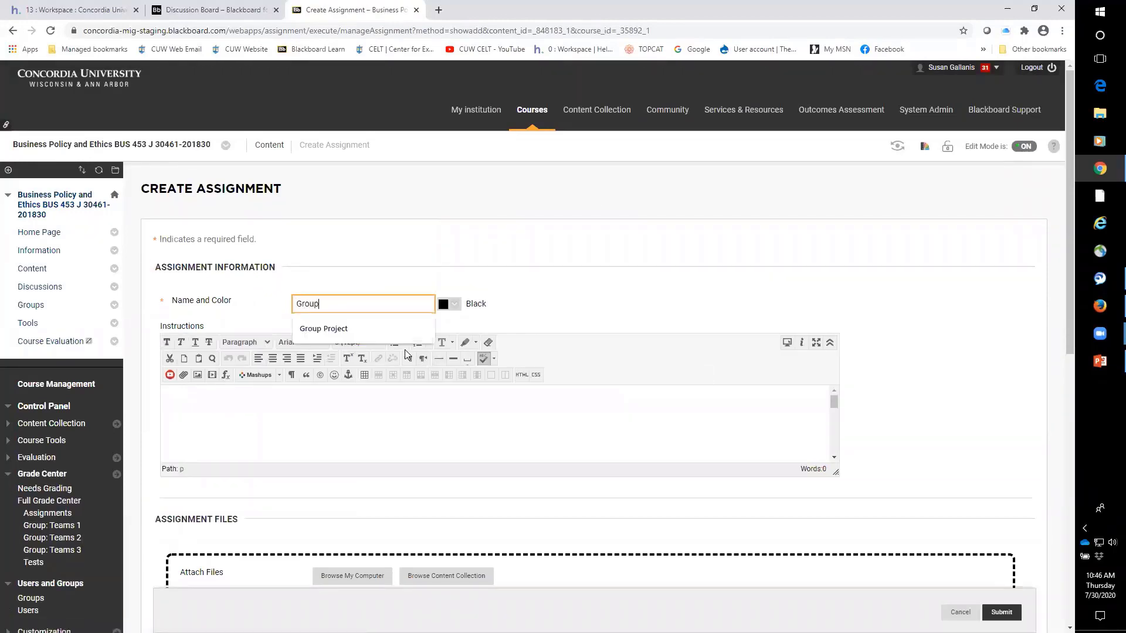
text( Preset)
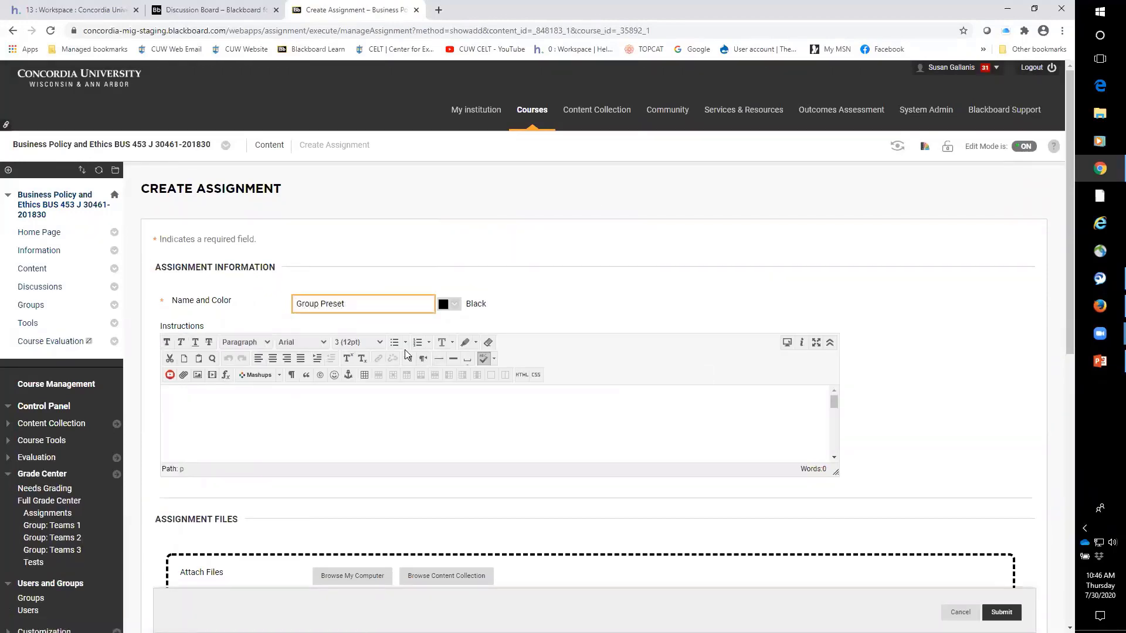
key(BackSpace)
text(ntations)
click(407, 394)
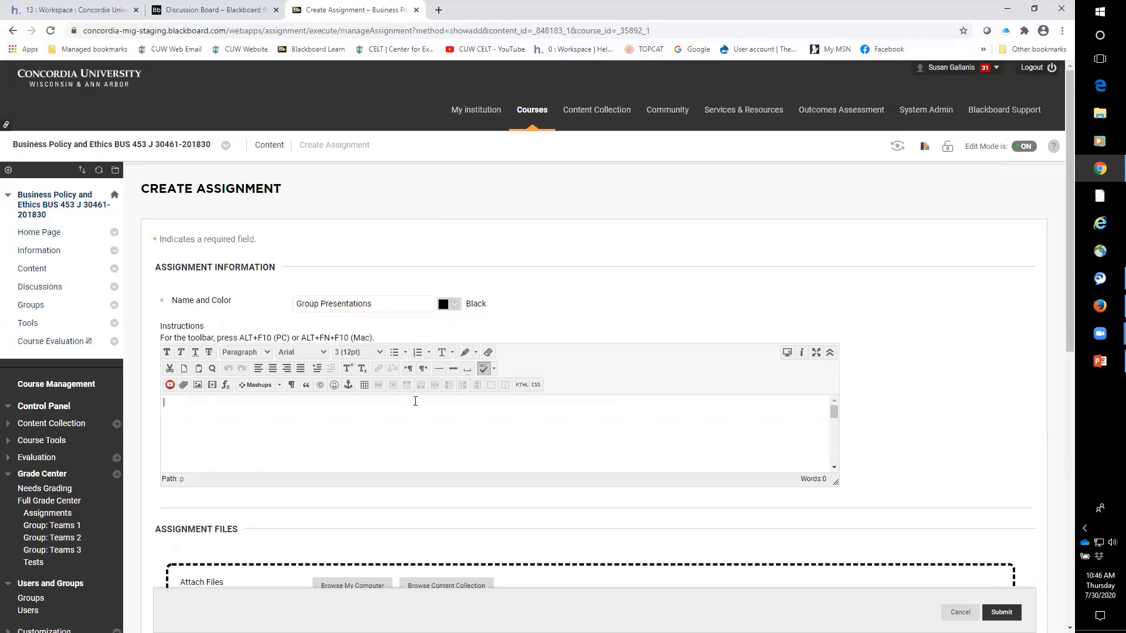
text(sdfsdfsdfafasdffd)
- Set the assignment's points possible to 100
scroll(977, 391, down, 6)
scroll(978, 392, down, 1)
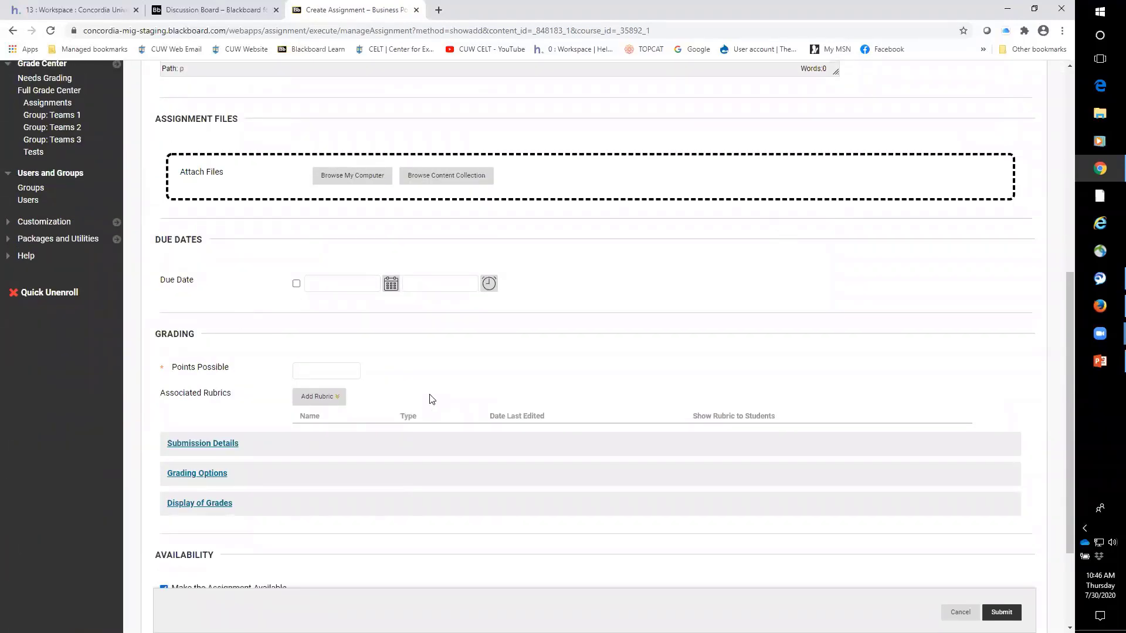
click(320, 396)
click(329, 372)
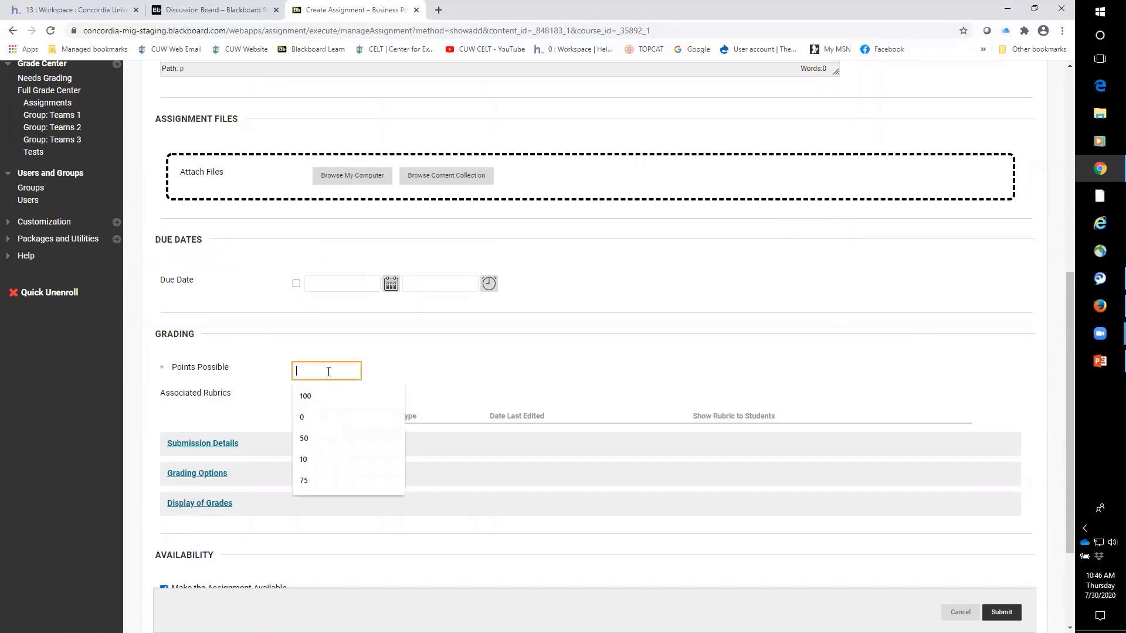
text(100)
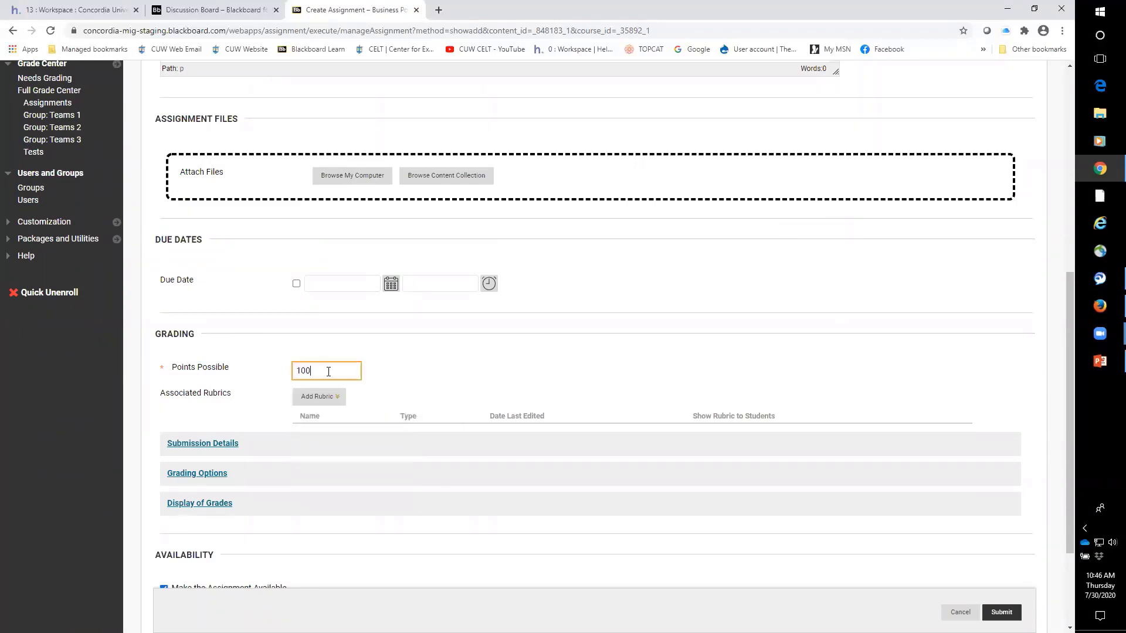
- Expand the assignment's submission details and set the assignment type to Group Submission
scroll(388, 369, down, 1)
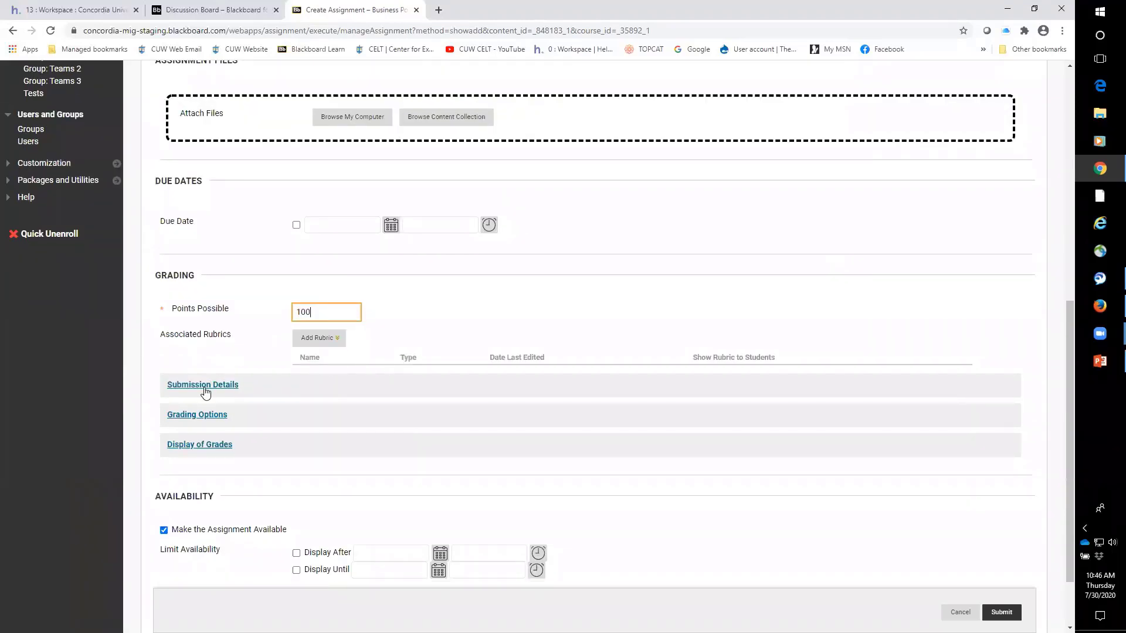
click(205, 386)
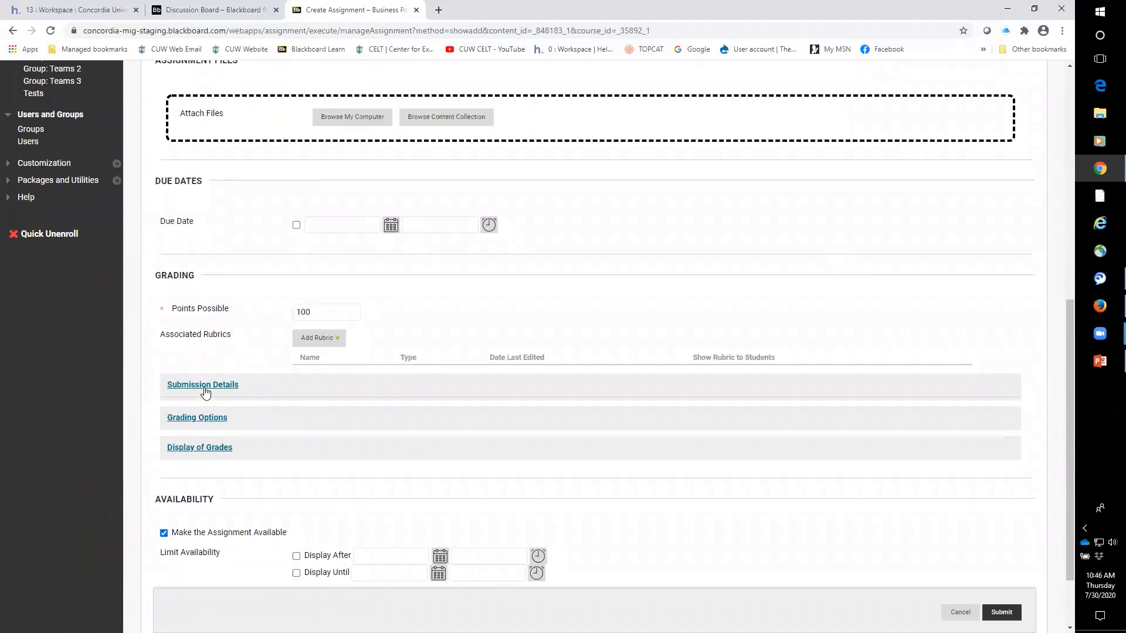
scroll(206, 392, down, 2)
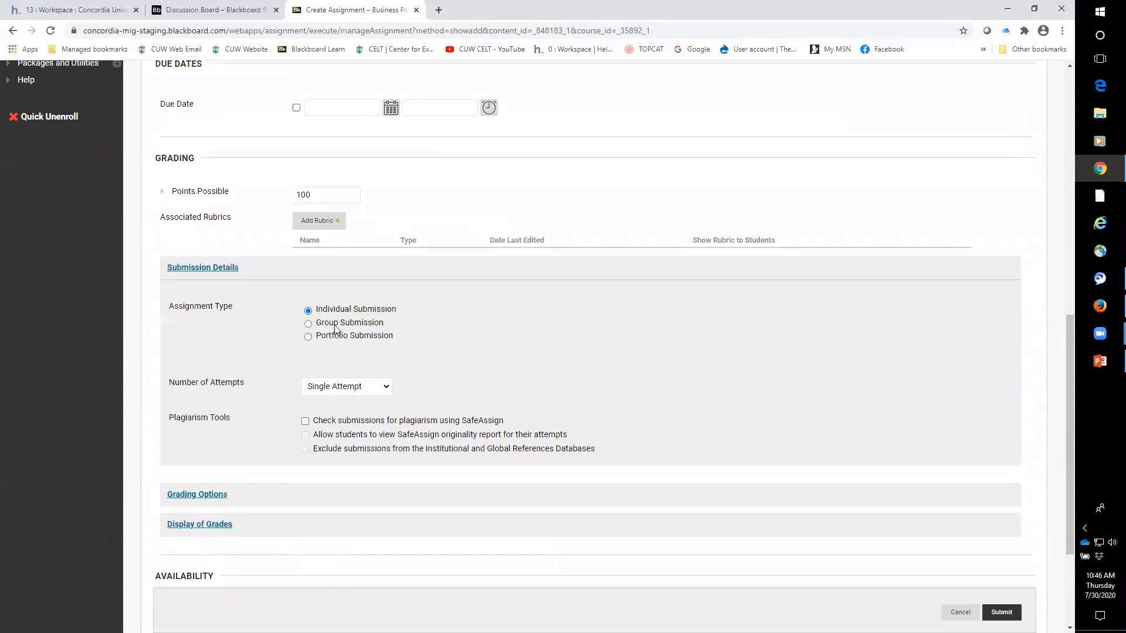
drag(317, 310, 402, 314)
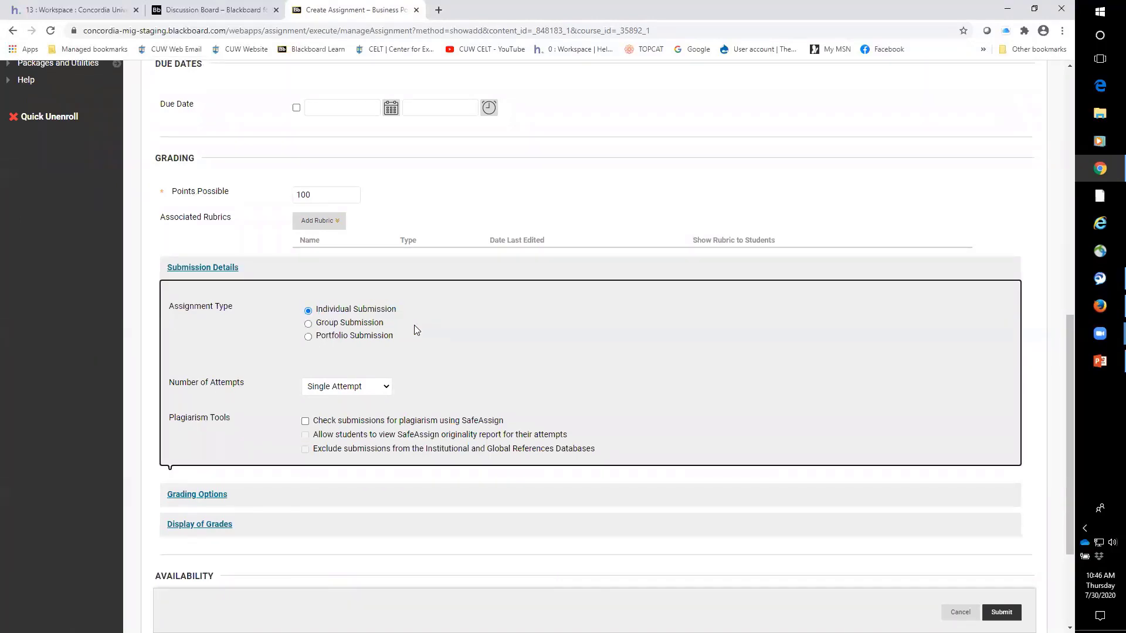
click(308, 324)
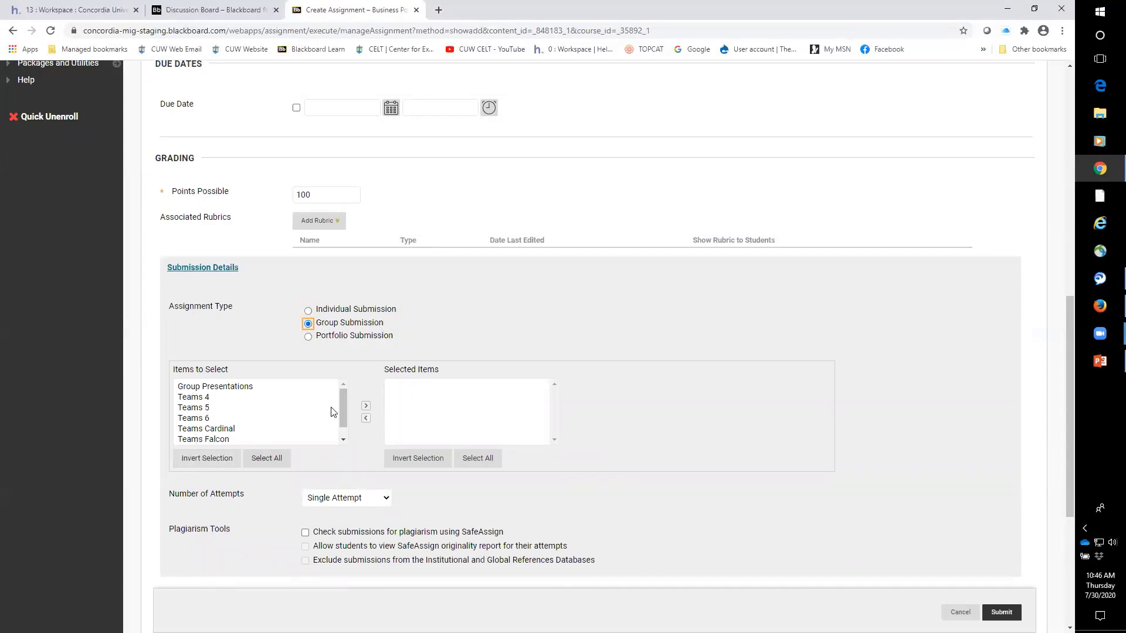
- Assign the group submission to Teams 4, Teams 5, Teams 6, Teams Cardinal, Teams Falcon and Teams Panthers
mouse_move(340, 406)
mouse_down()
mouse_move(344, 425)
mouse_move(346, 394)
mouse_move(345, 412)
mouse_up()
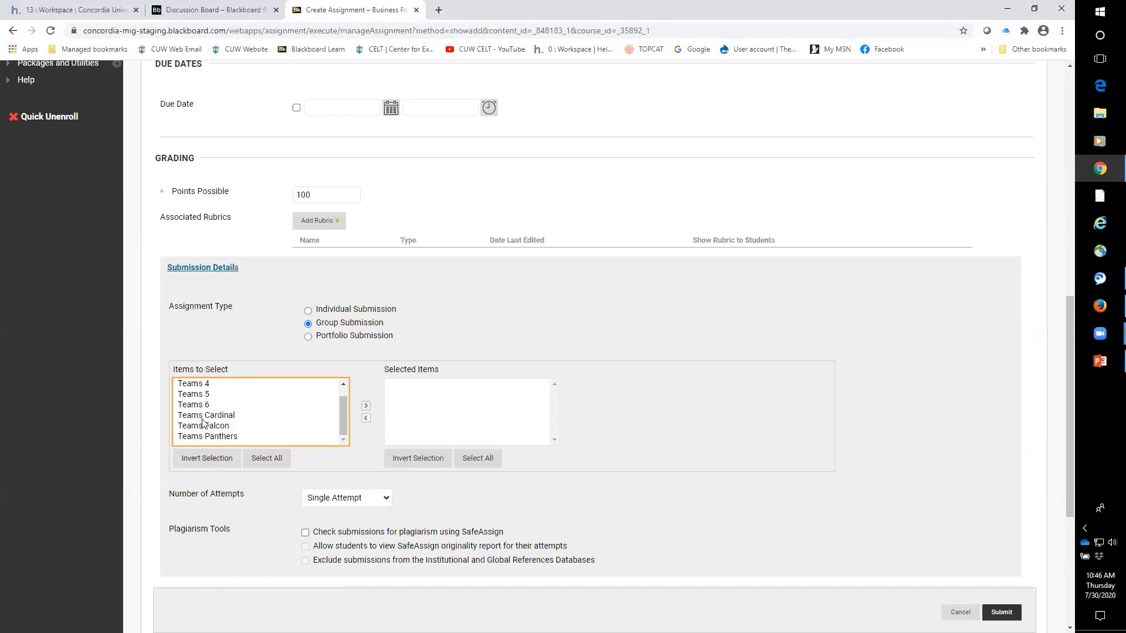
scroll(332, 429, up, 1)
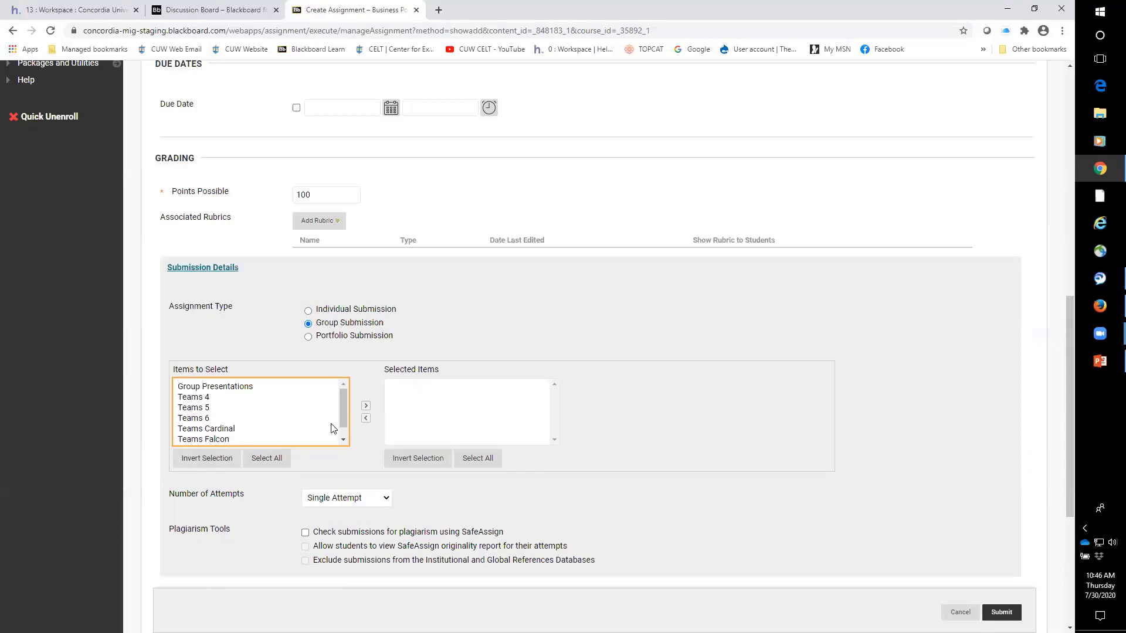
scroll(328, 425, down, 1)
click(192, 385)
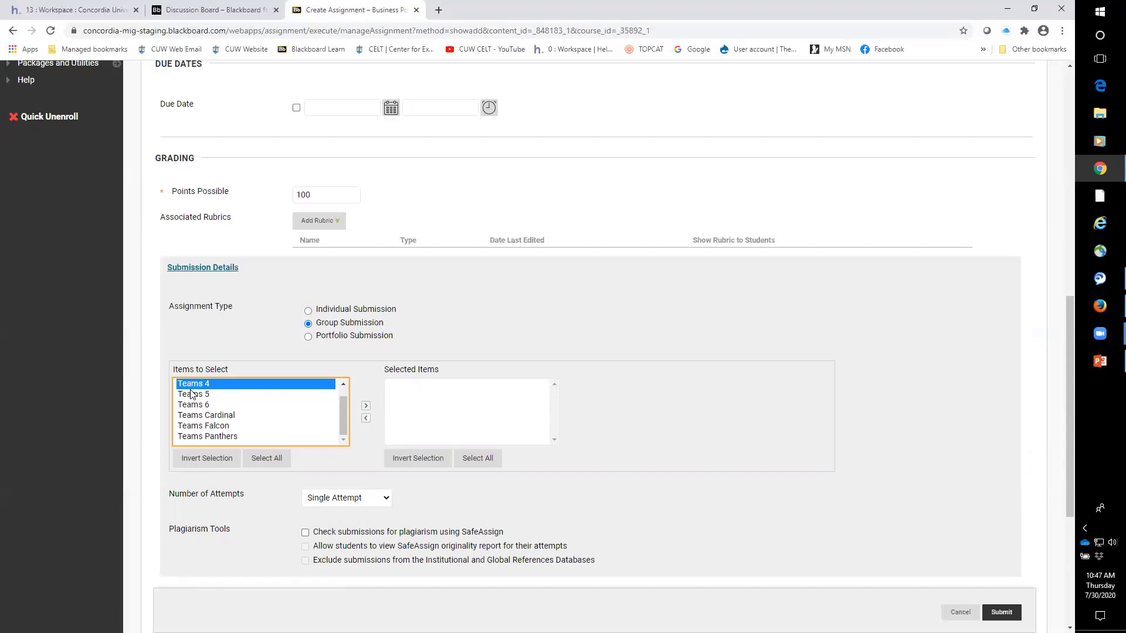
drag(192, 394, 206, 438)
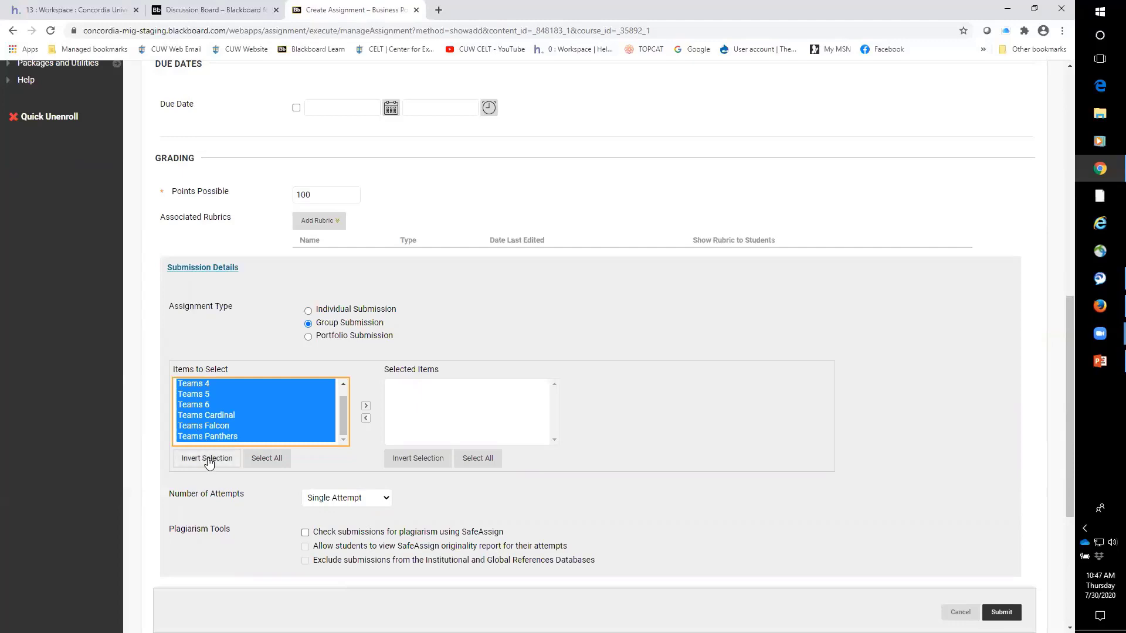
click(366, 405)
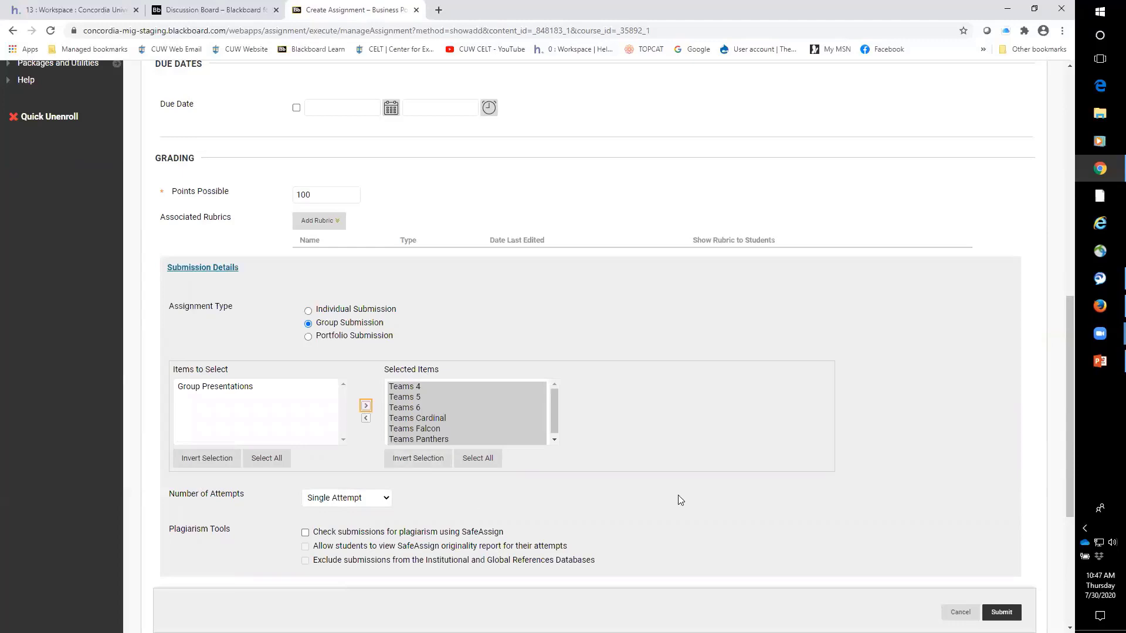
- Submit the group assignment with a single attempt and move it directly below Teams for Group Discussion in the Content area
scroll(681, 500, down, 3)
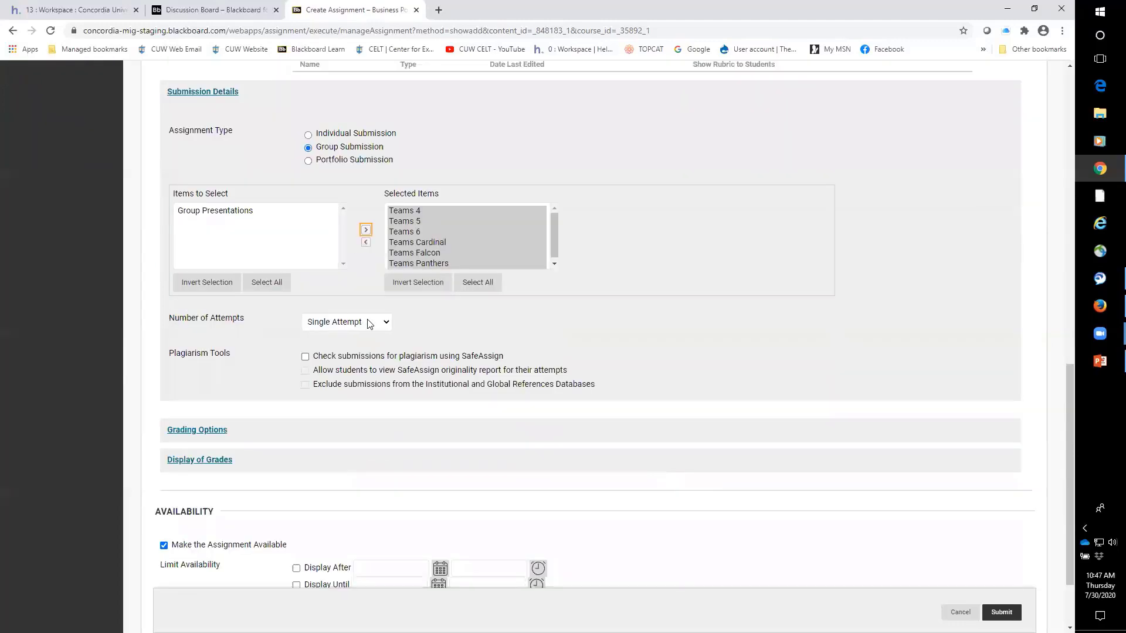
click(385, 332)
click(376, 330)
scroll(745, 442, down, 1)
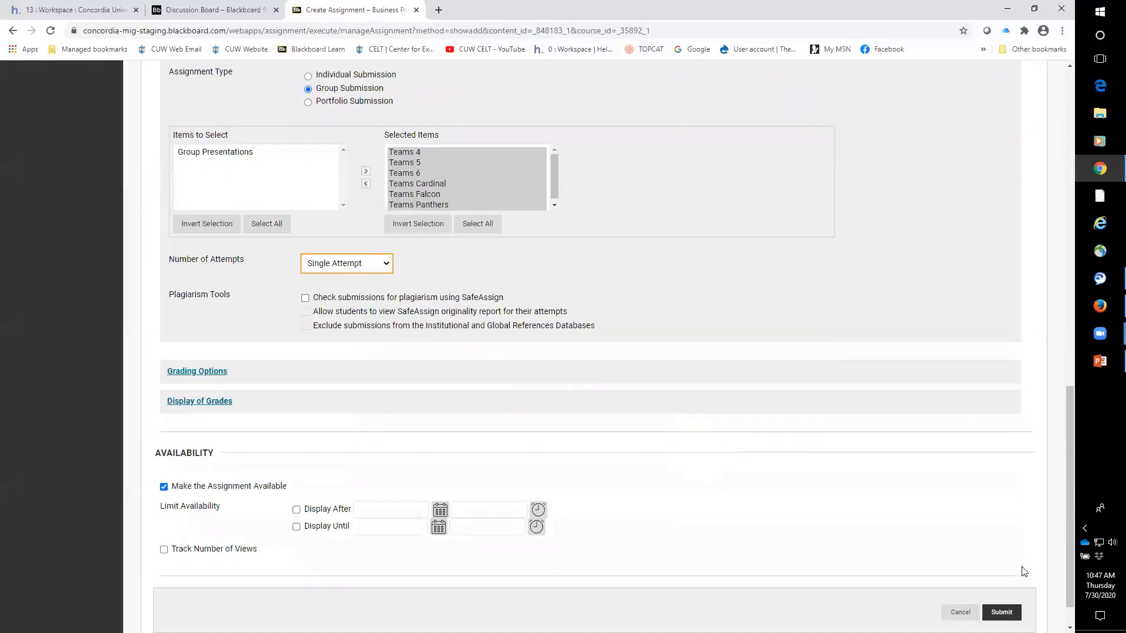
click(1010, 612)
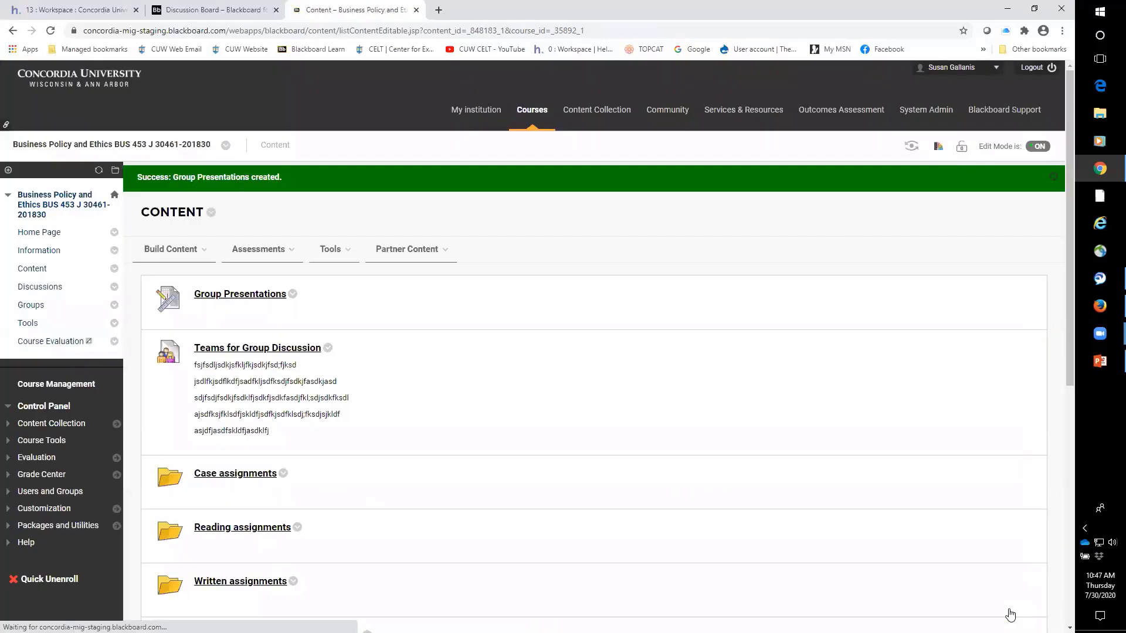
scroll(515, 507, down, 8)
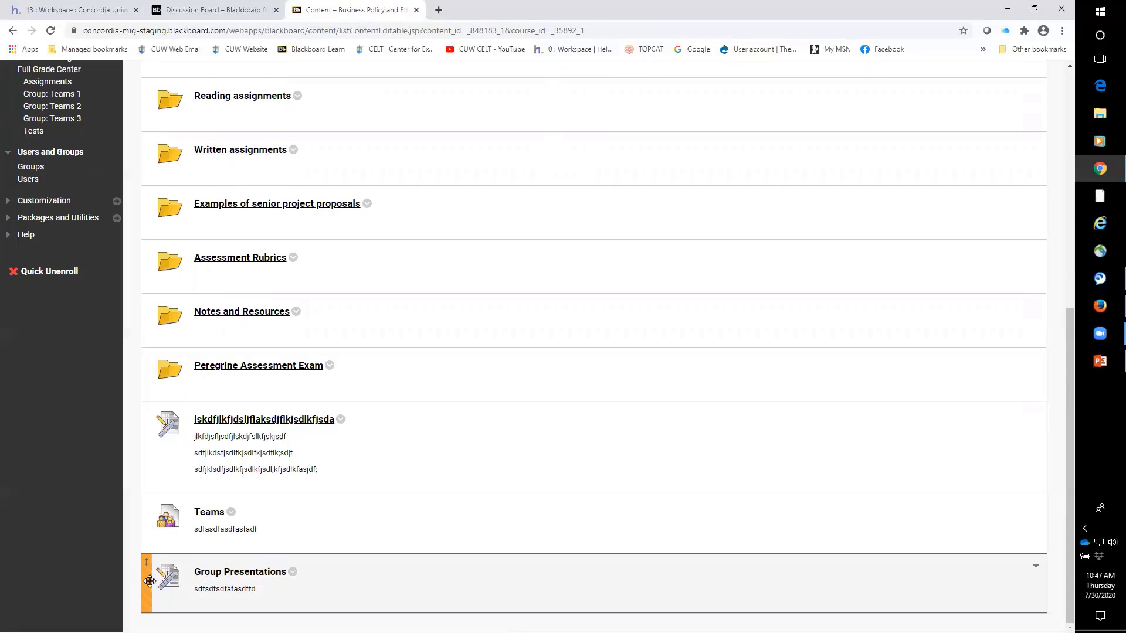
drag(147, 560, 202, 246)
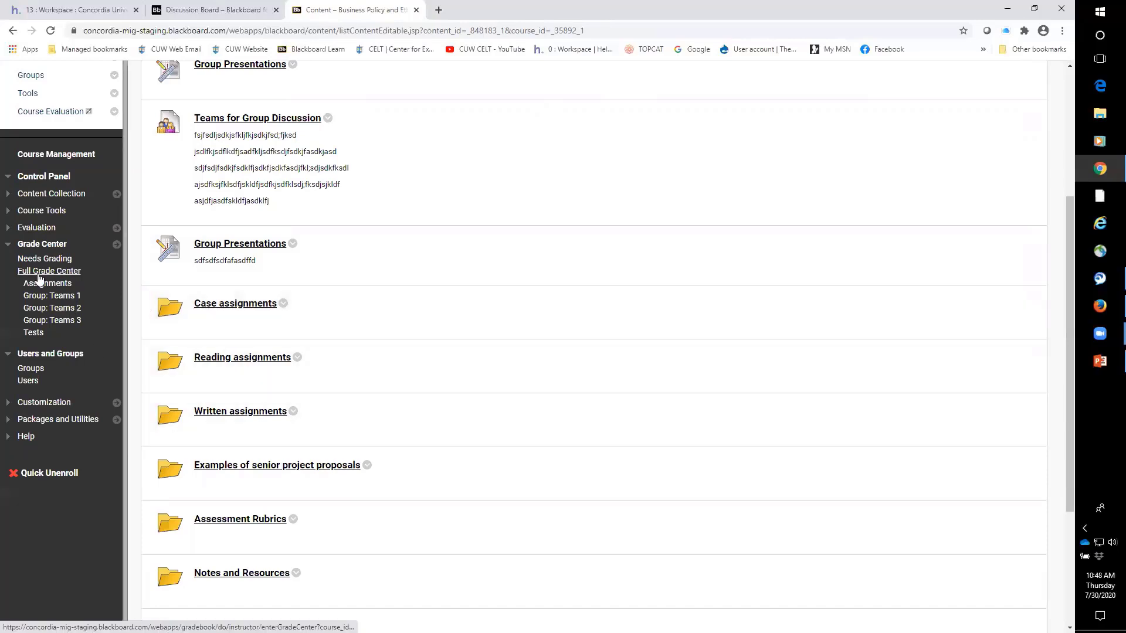
- Open the Full Grade Center and examine the Group Presentations and Teams Falcon columns for all students
click(39, 276)
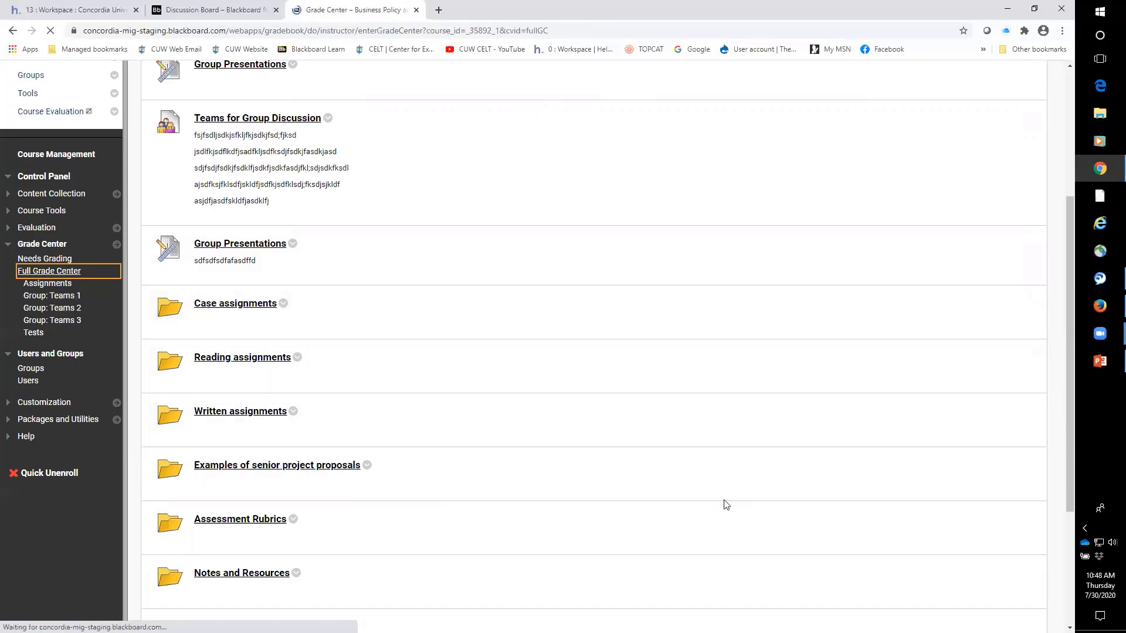
scroll(833, 513, down, 2)
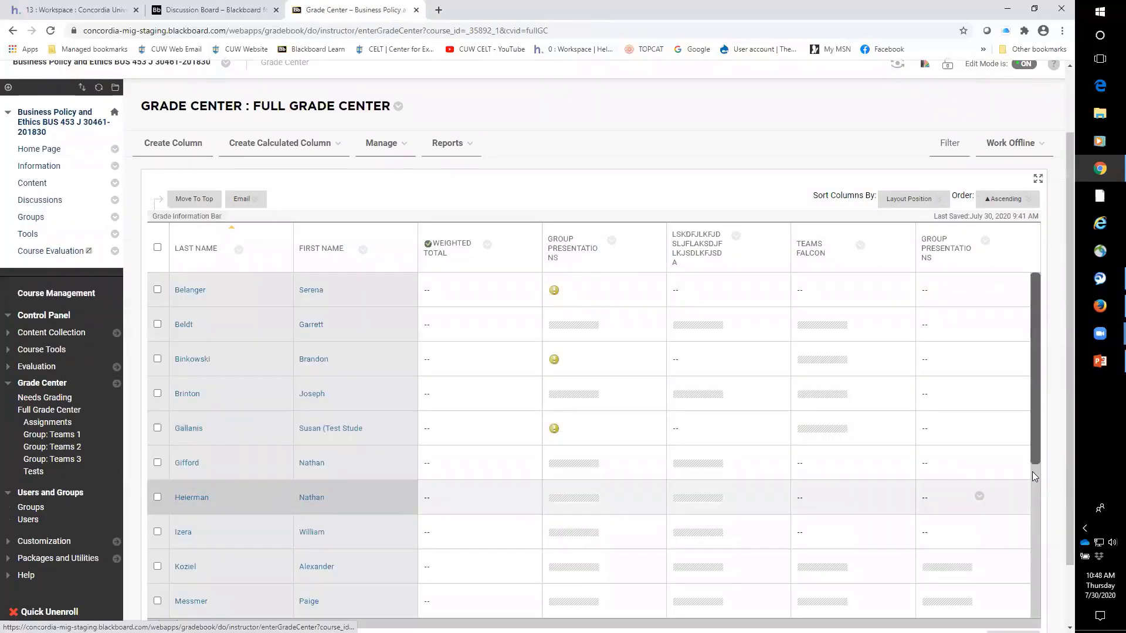
drag(1034, 449, 1035, 605)
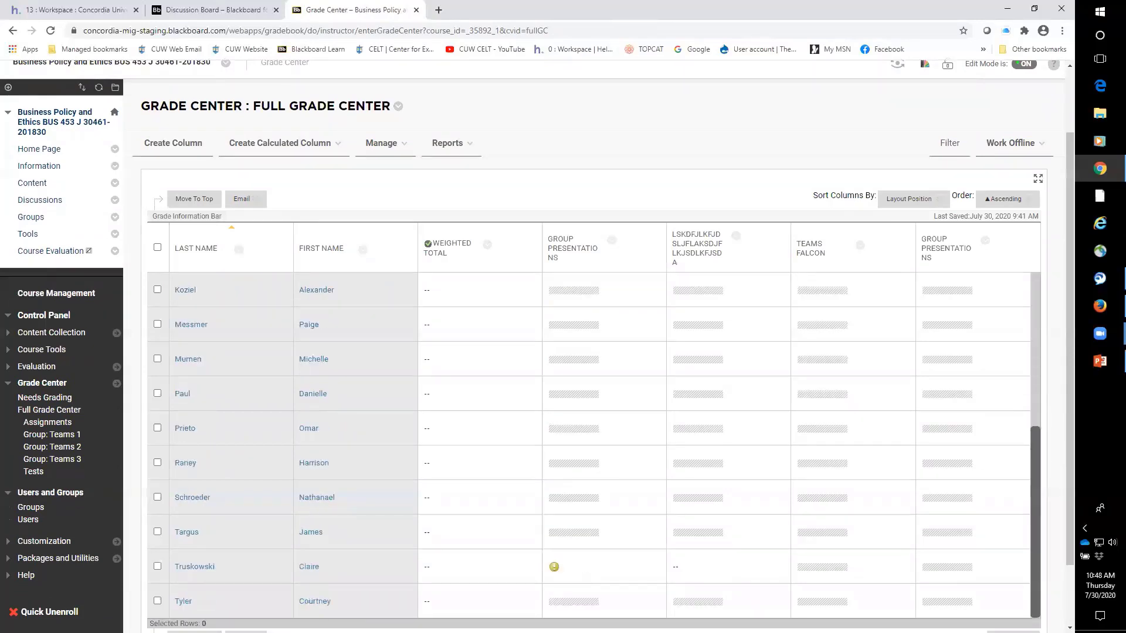
scroll(891, 585, down, 1)
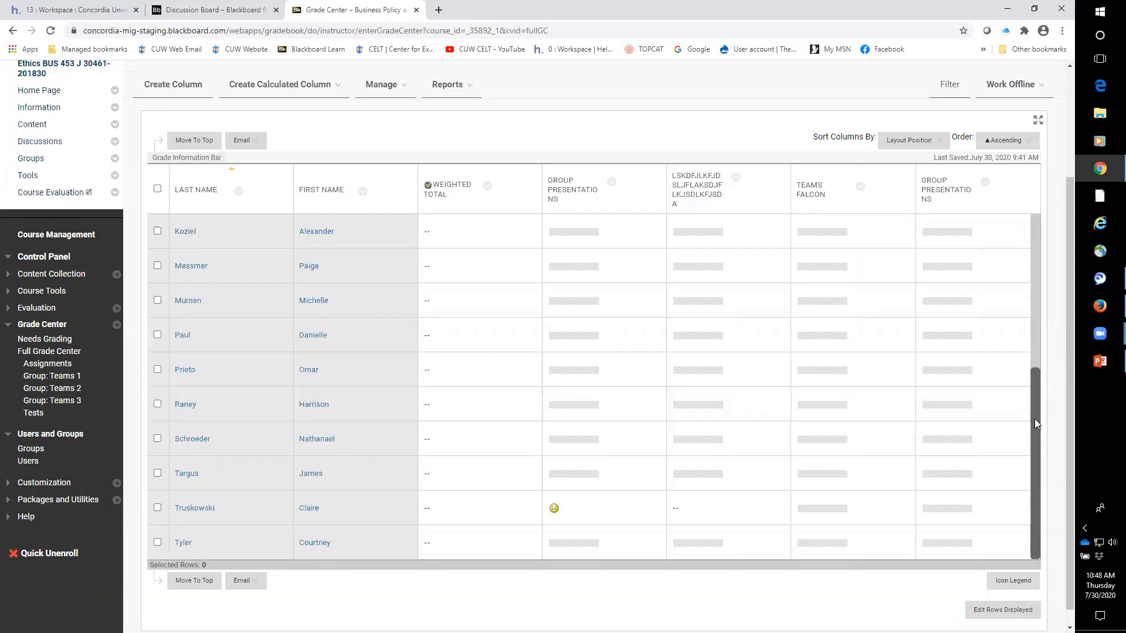
drag(1035, 419, 1030, 248)
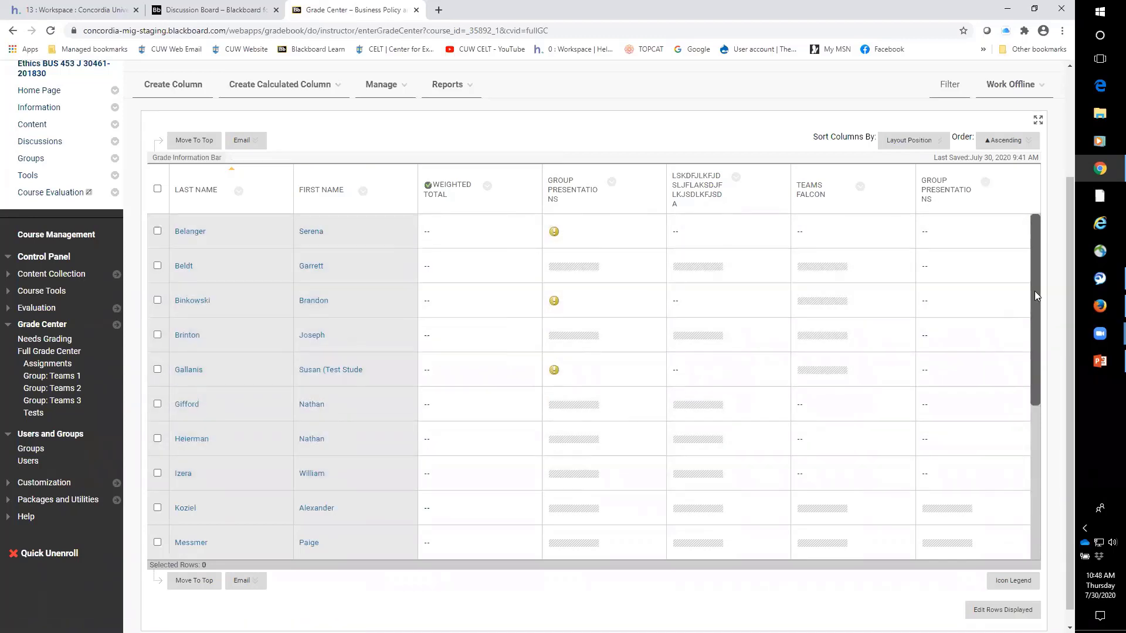
drag(1035, 291, 1048, 478)
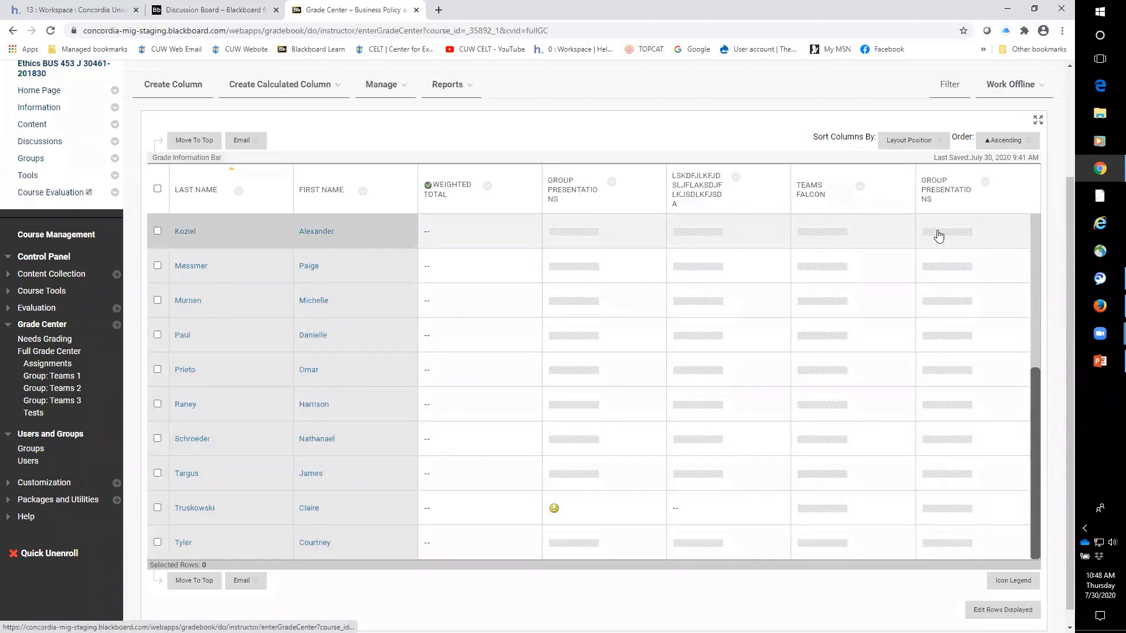
mouse_move(1032, 498)
mouse_down()
mouse_move(1035, 319)
mouse_move(1037, 507)
mouse_up()
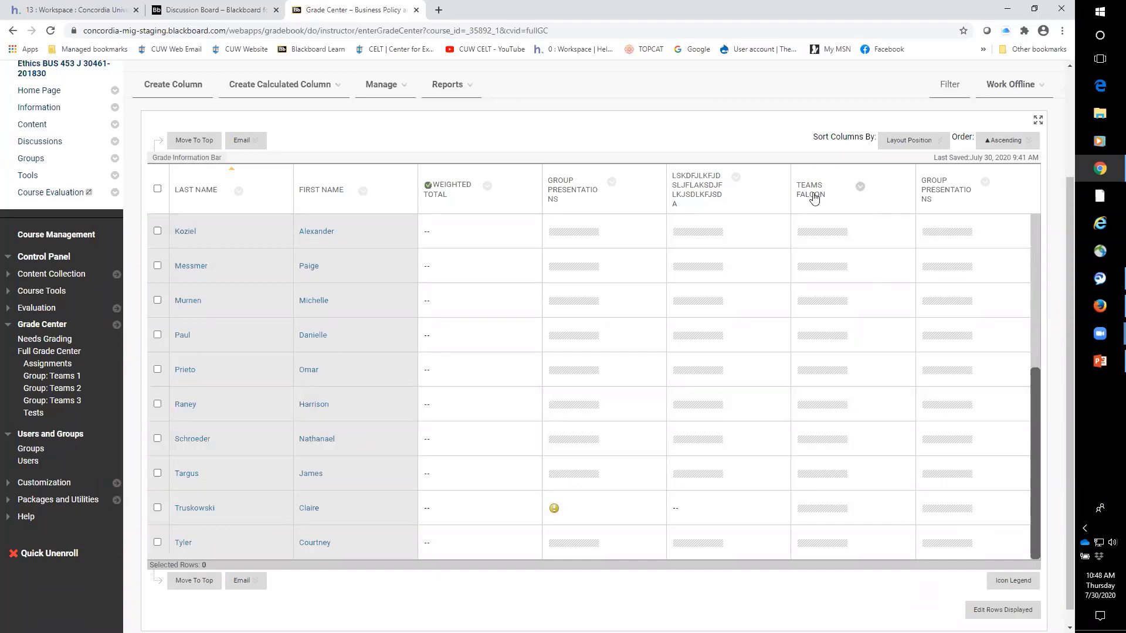
mouse_move(815, 202)
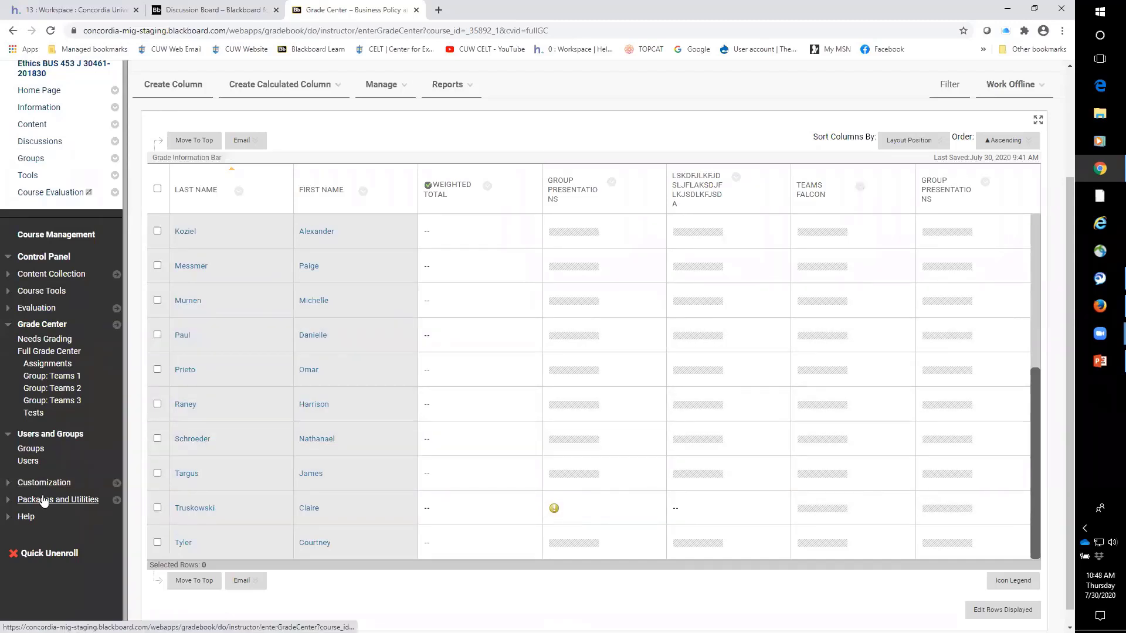
- Open the Group Presentations attempt from the items needing grading and review its submission and group member grade fields
click(35, 341)
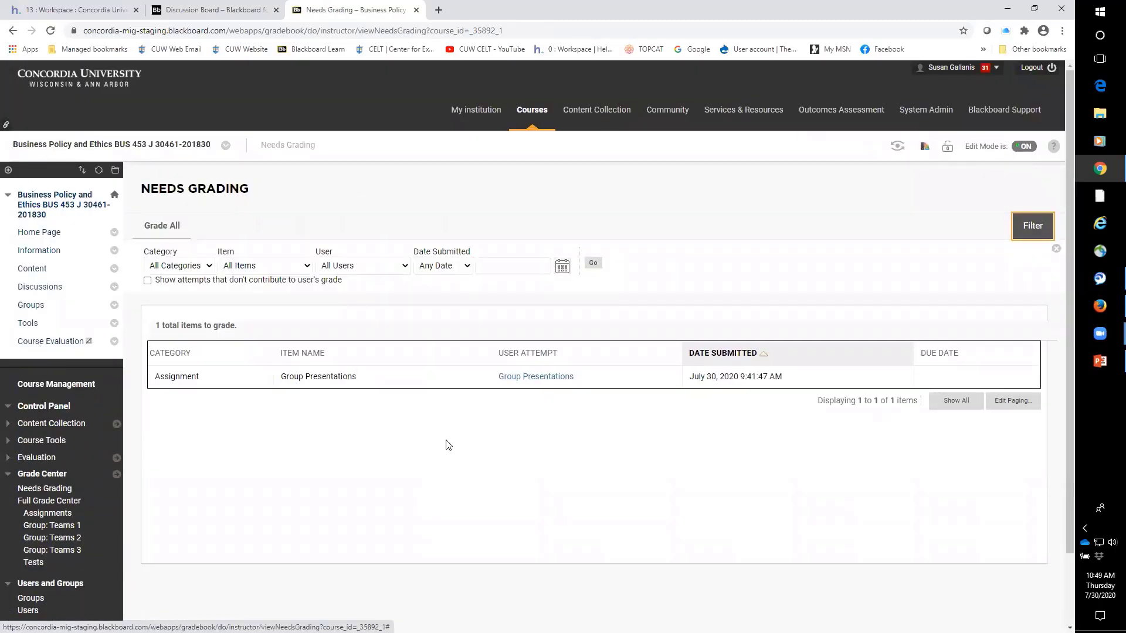
click(540, 383)
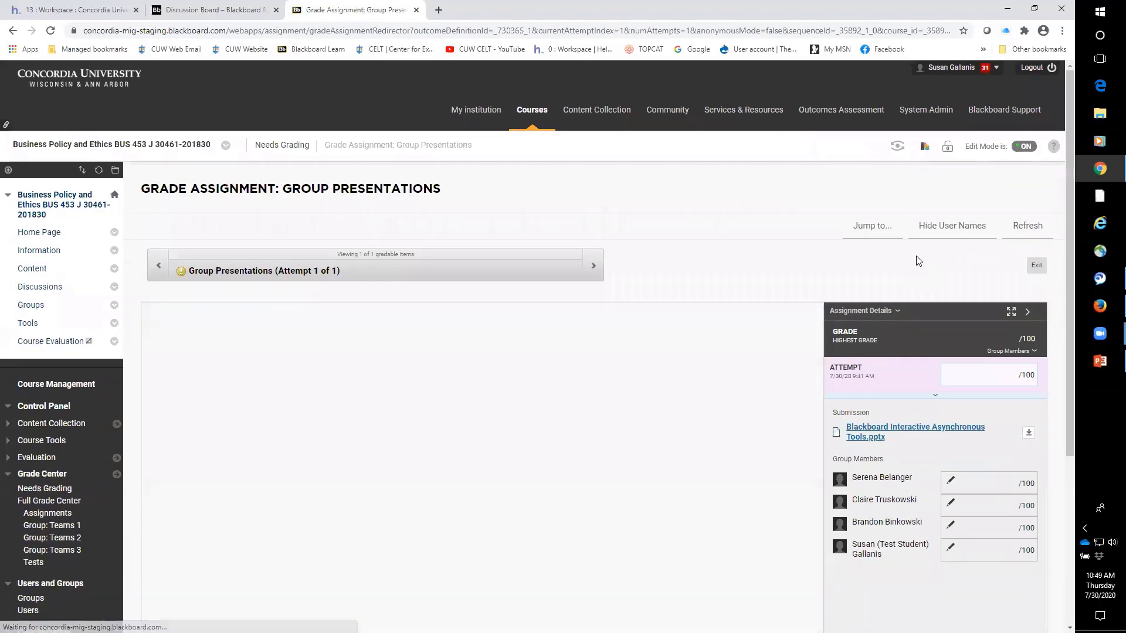
scroll(1068, 251, down, 1)
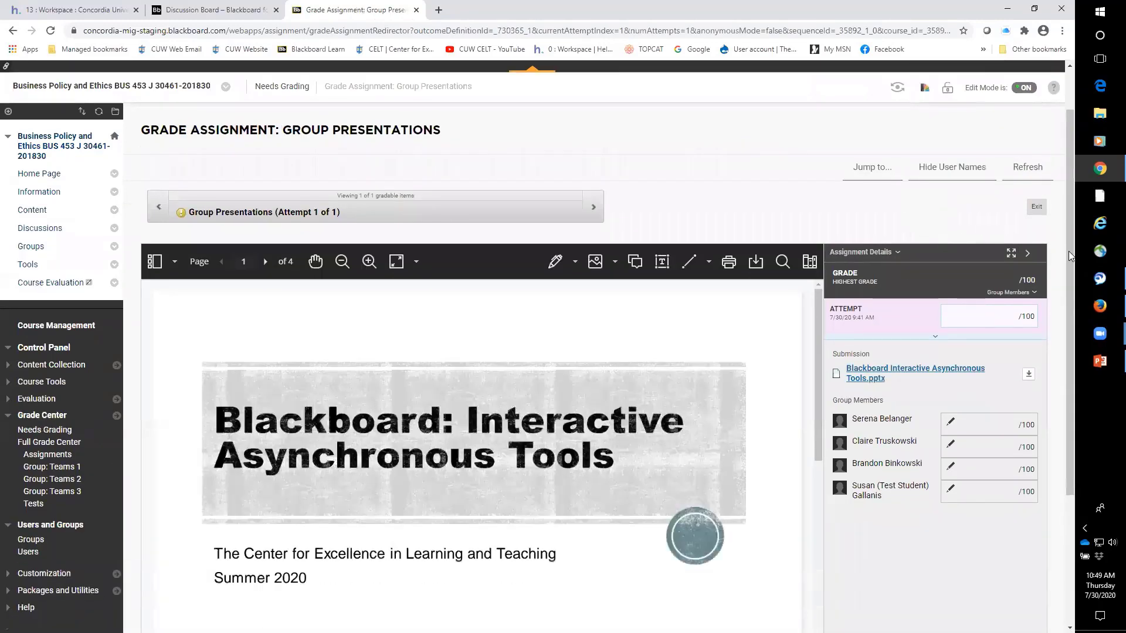
scroll(1062, 266, down, 2)
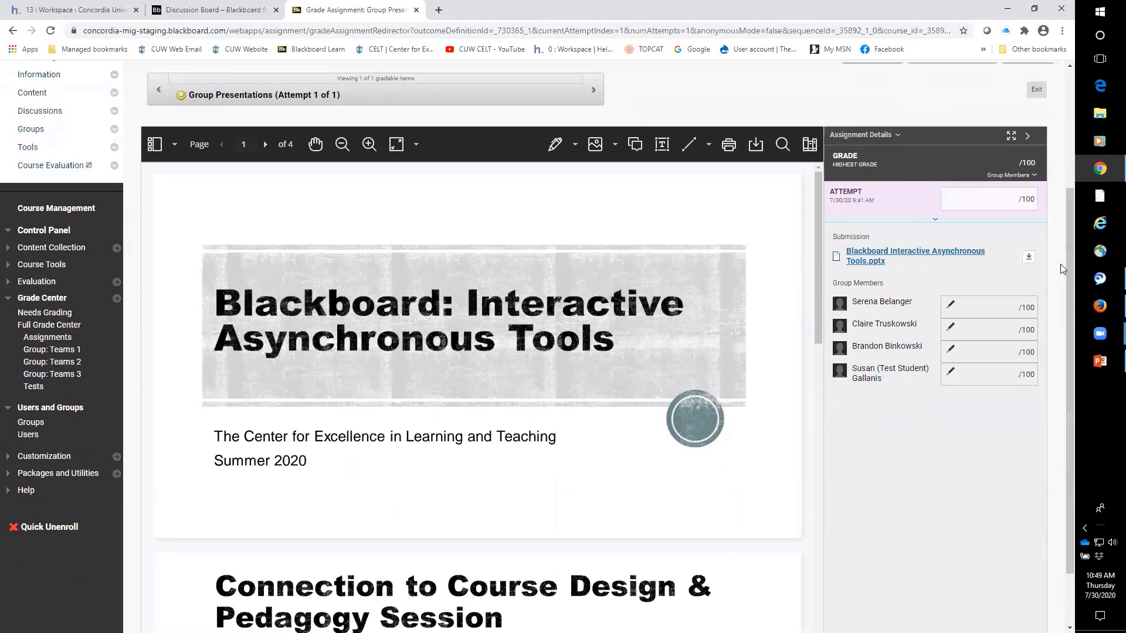
scroll(1062, 269, up, 1)
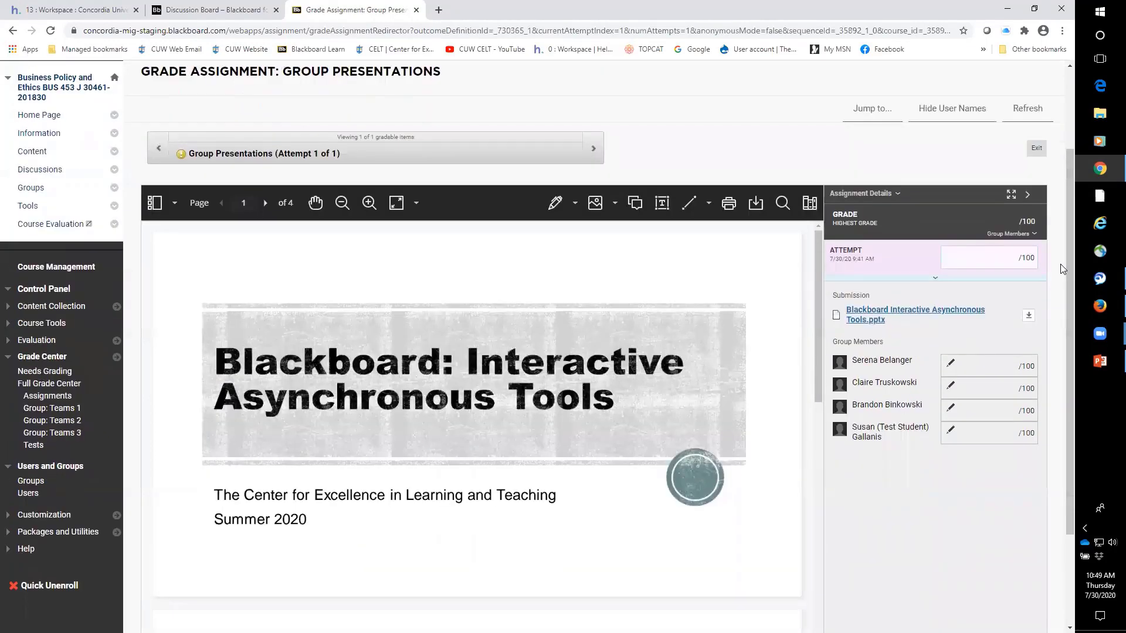
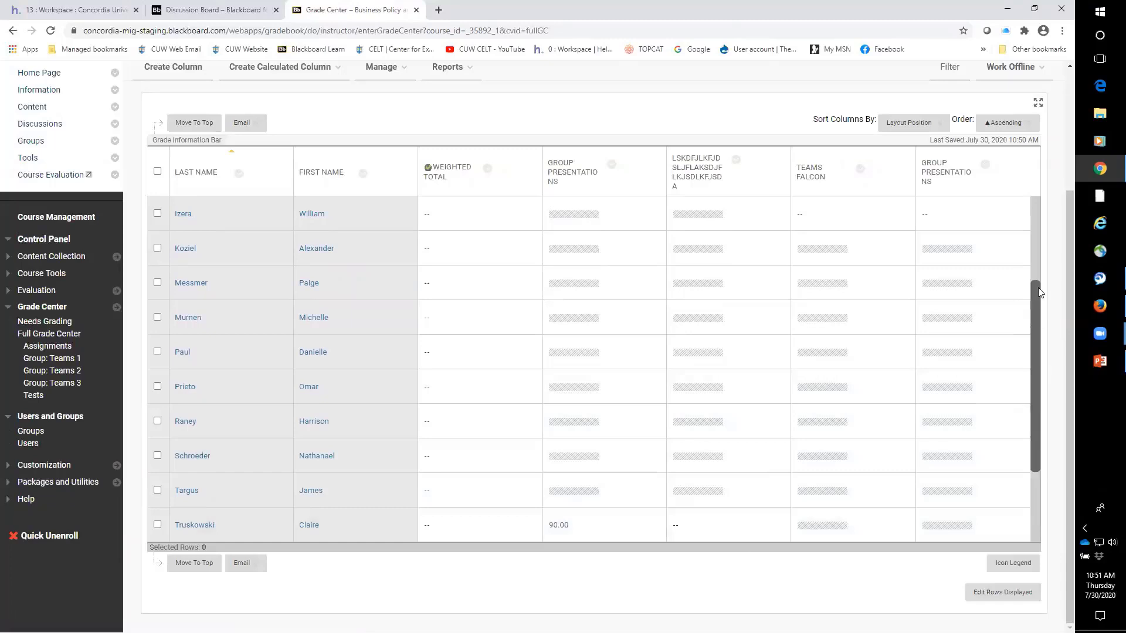
- In Unit 2 of the Blackboard for Effective Course Delivery template, start creating a new journal from a journal link
scroll(634, 384, up, 3)
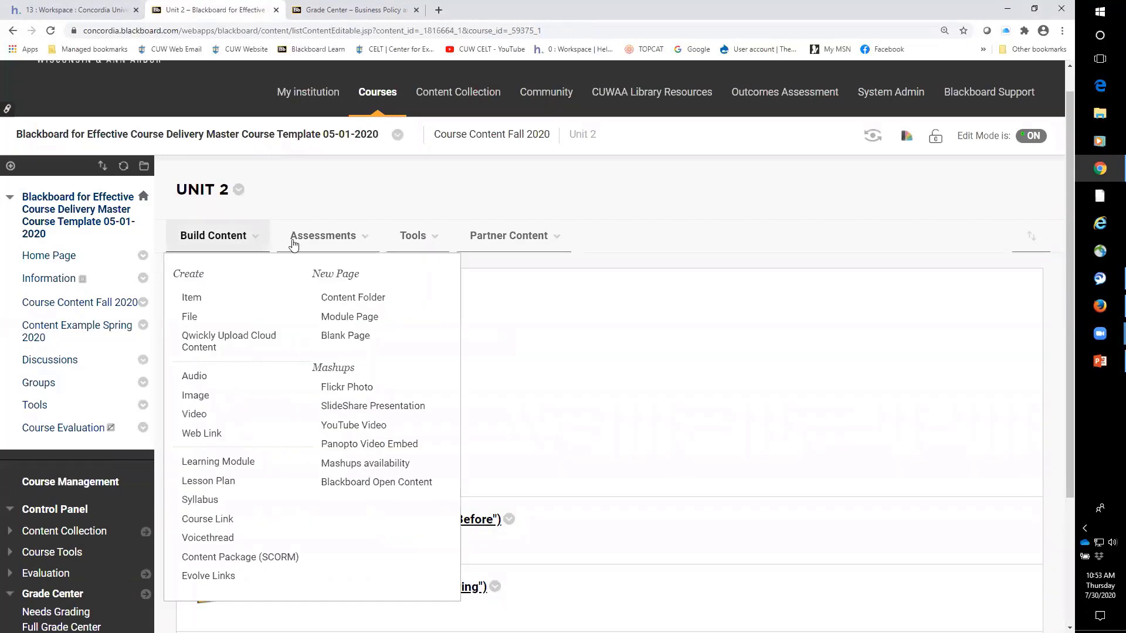
mouse_move(418, 240)
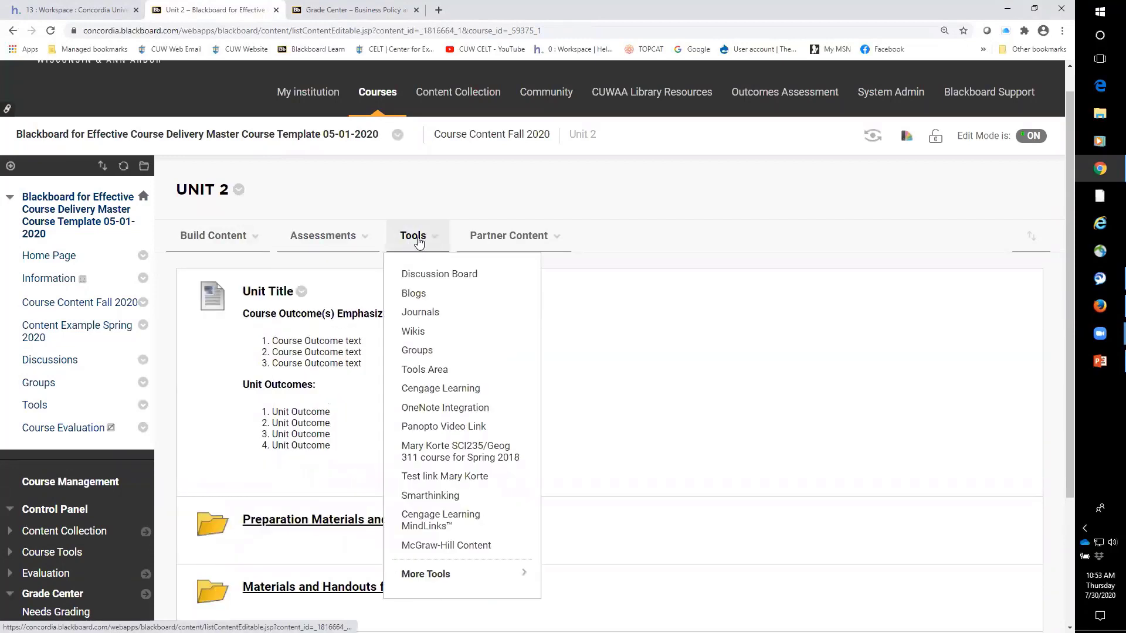
click(431, 315)
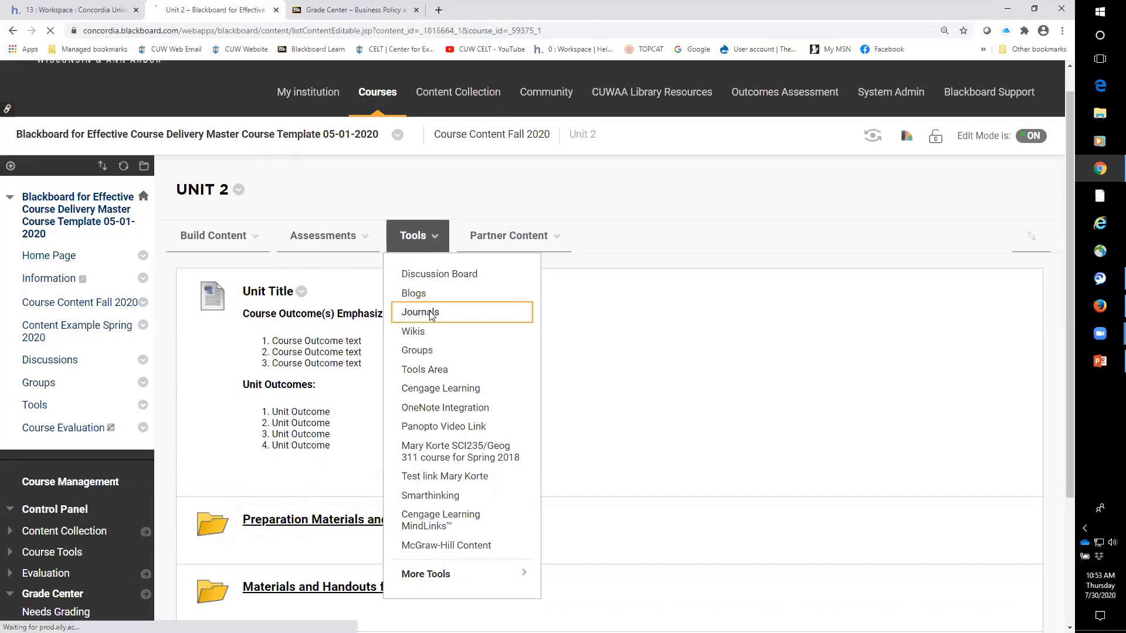
scroll(772, 434, down, 2)
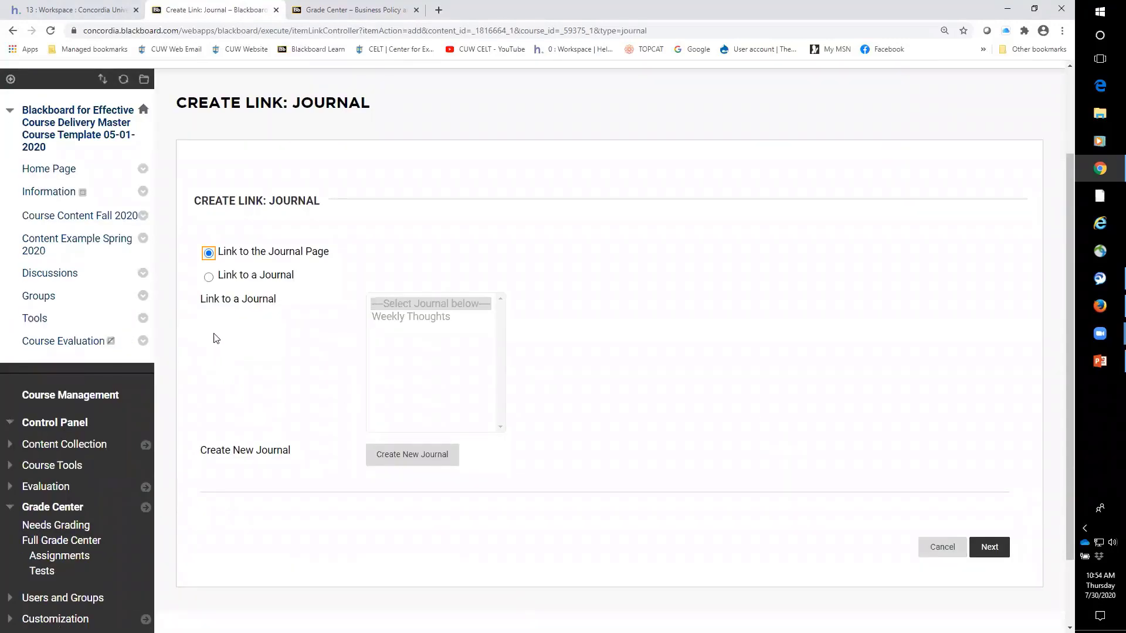
click(429, 459)
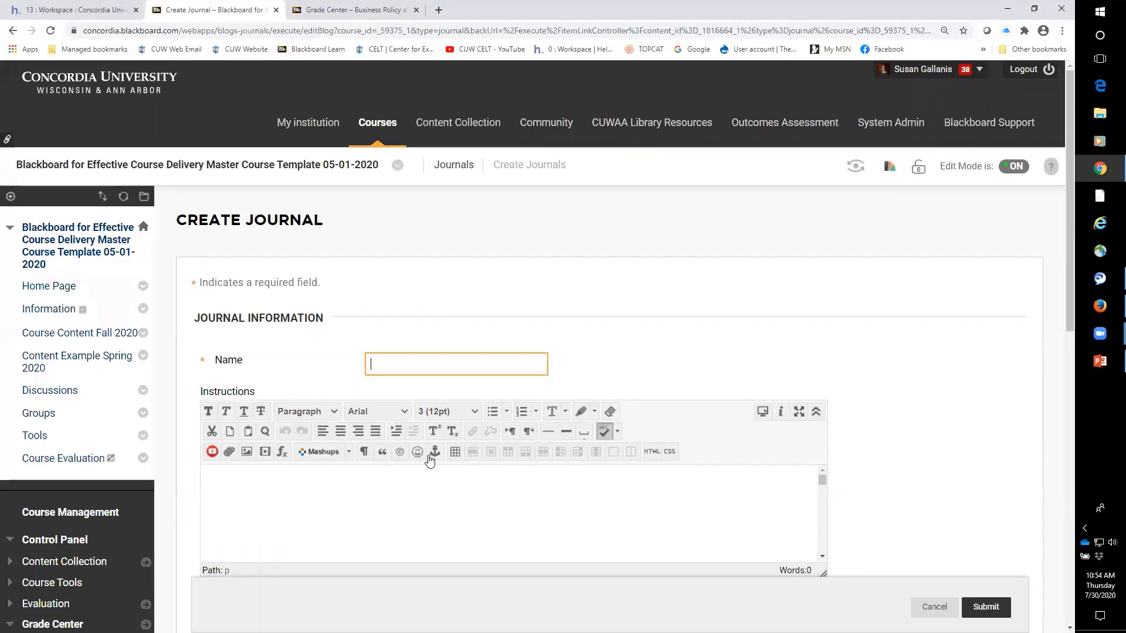
- Name the journal asldfjslkfjsdfkjskldfkl and enter the instructions dfkjsdfkjasdfklsdjfsdfjasdklfsdjfksdjfsd;fasdf; and asdjfsldjfsdfjsdflksdjfasdklfjsdkfjasd;fkljsd;fjasd on two lines
text(asldfjslkfjsdfkjskldfkl)
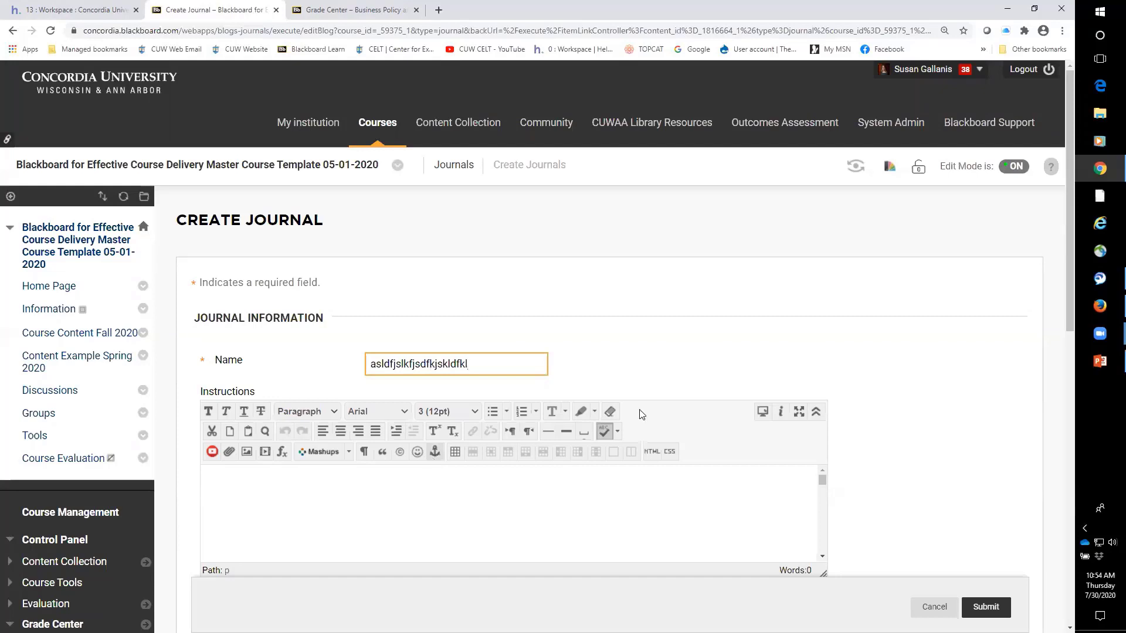
click(892, 452)
scroll(892, 452, down, 3)
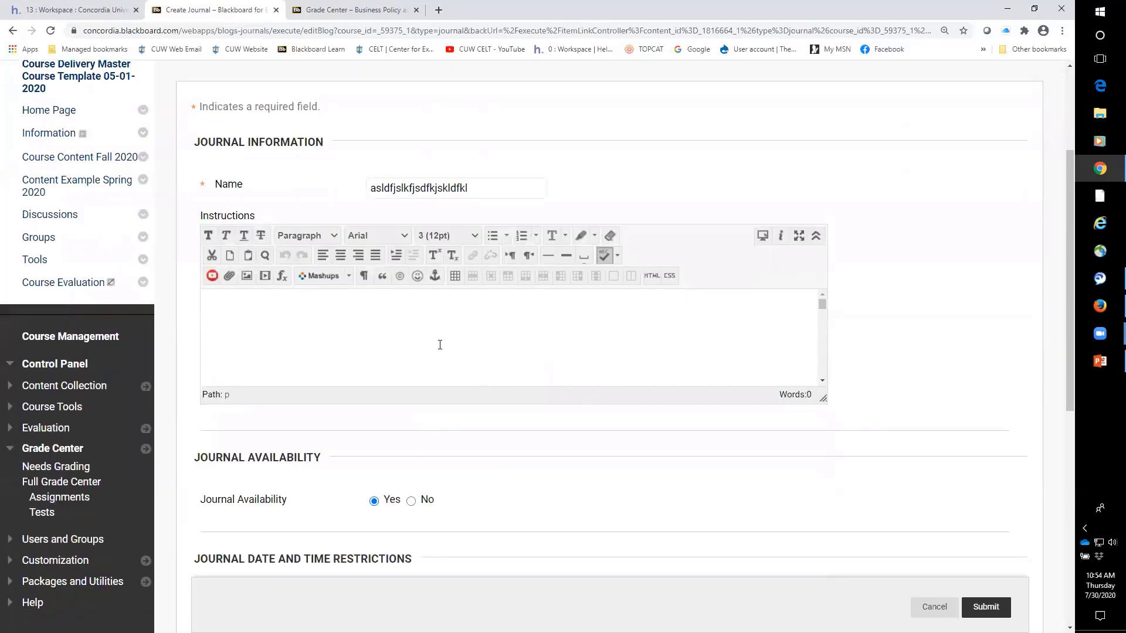
click(440, 341)
text(dfkjsdfkjasdfklsdjfsdfjasdklfsdjfksdjfsd;fasdf)
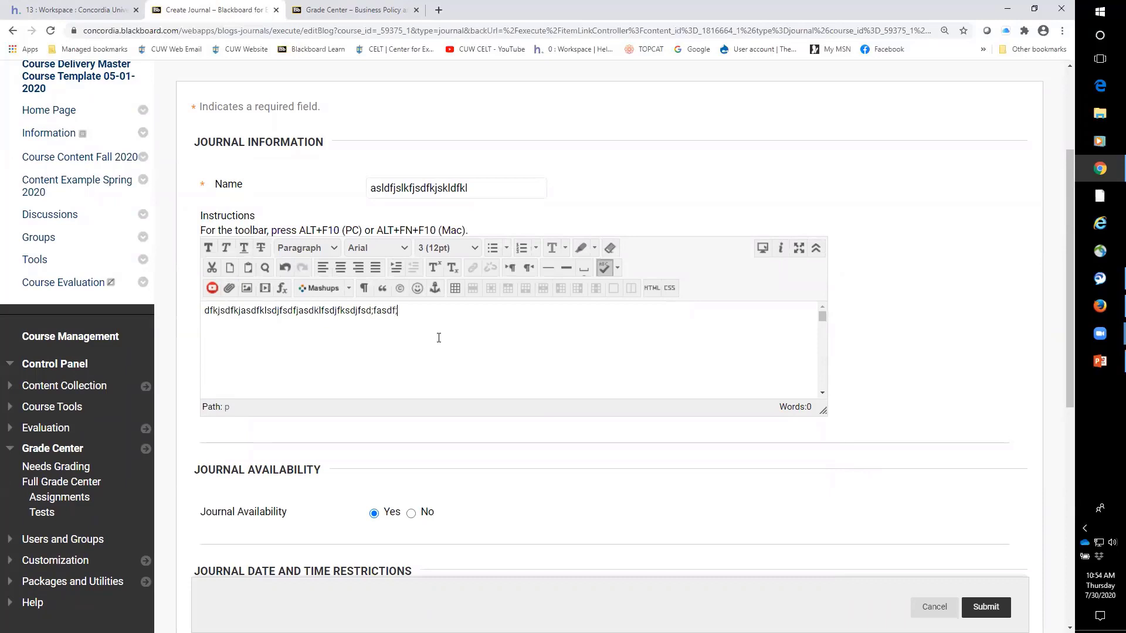
key(Return)
text(asdjfsldjfsdfjsdflksdjfasdklfjsdkfjasd;fkljsd;fjasd)
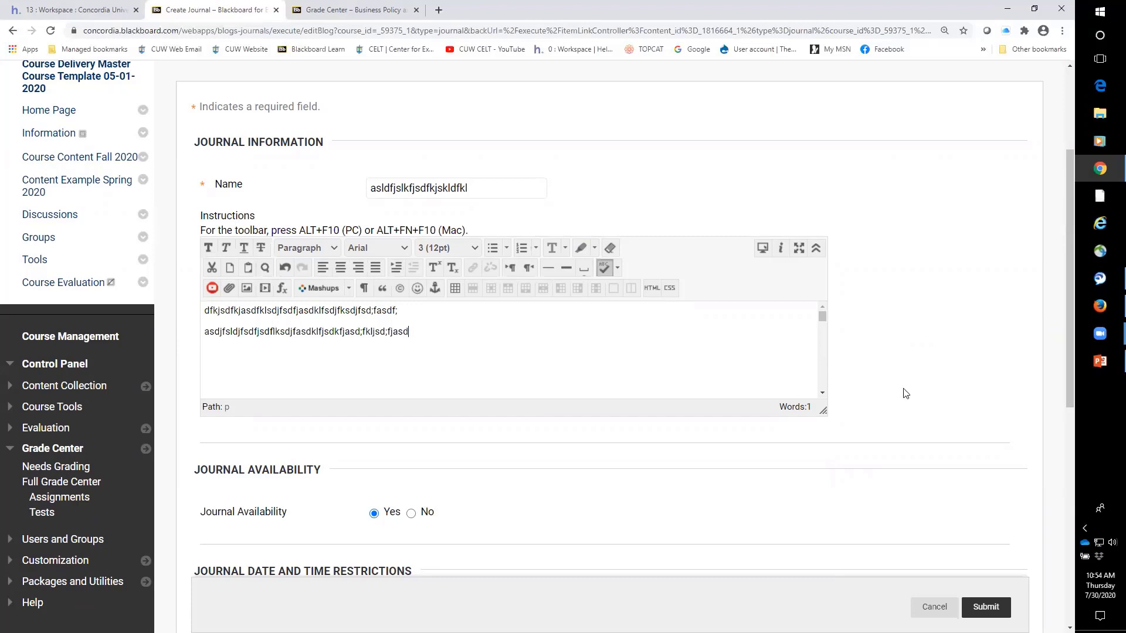
- Set the journal's entries to be indexed weekly in the journal settings
scroll(941, 395, down, 3)
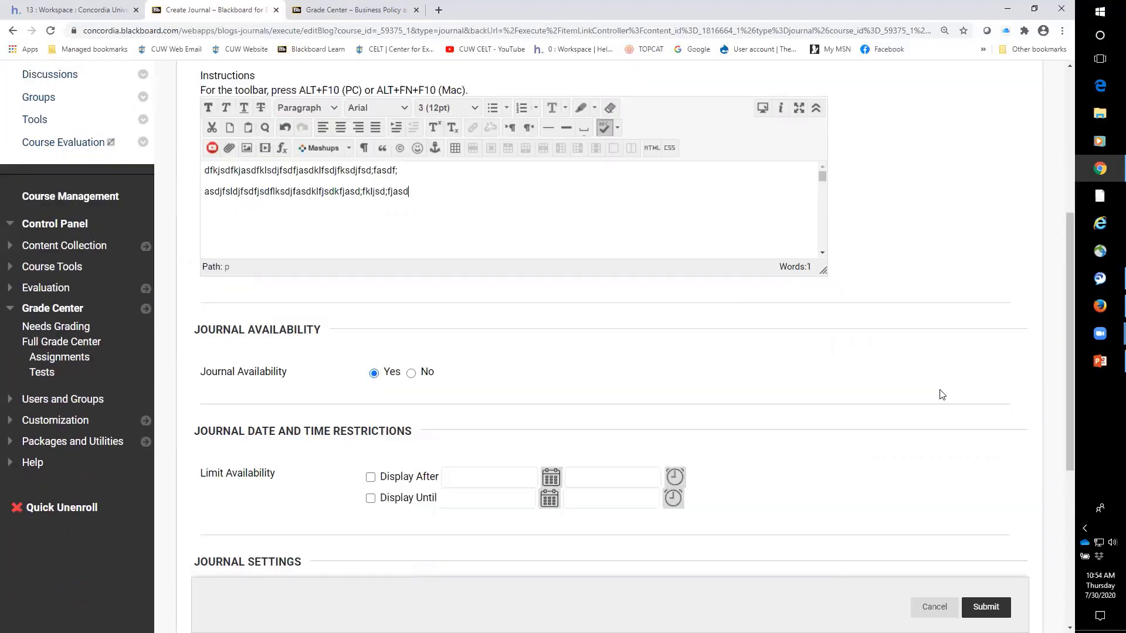
scroll(940, 394, down, 3)
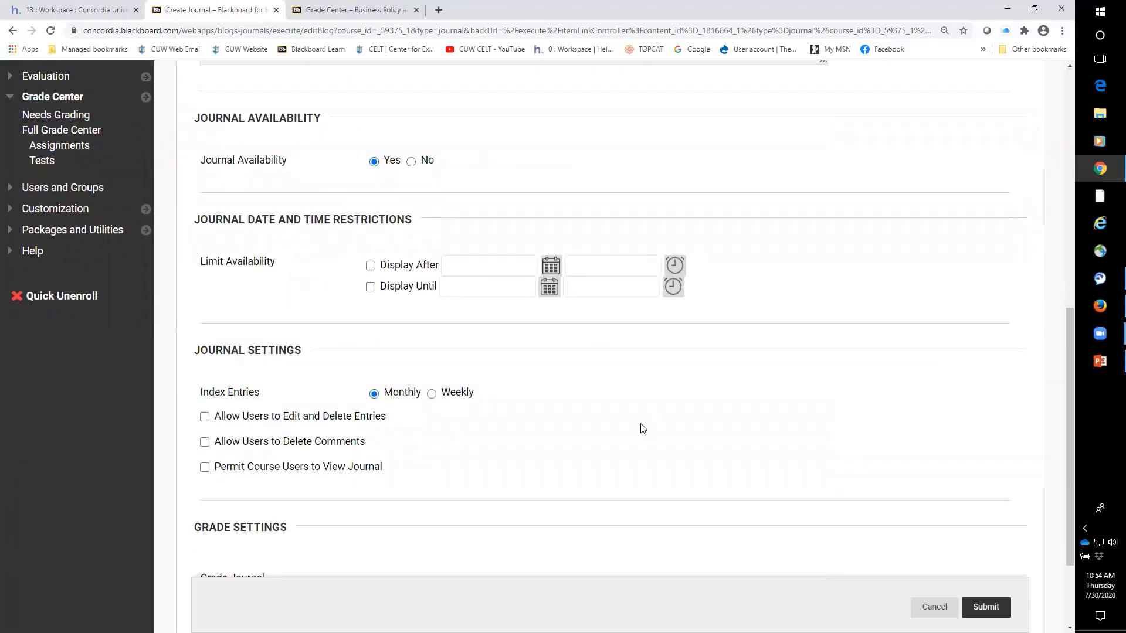
scroll(641, 429, down, 1)
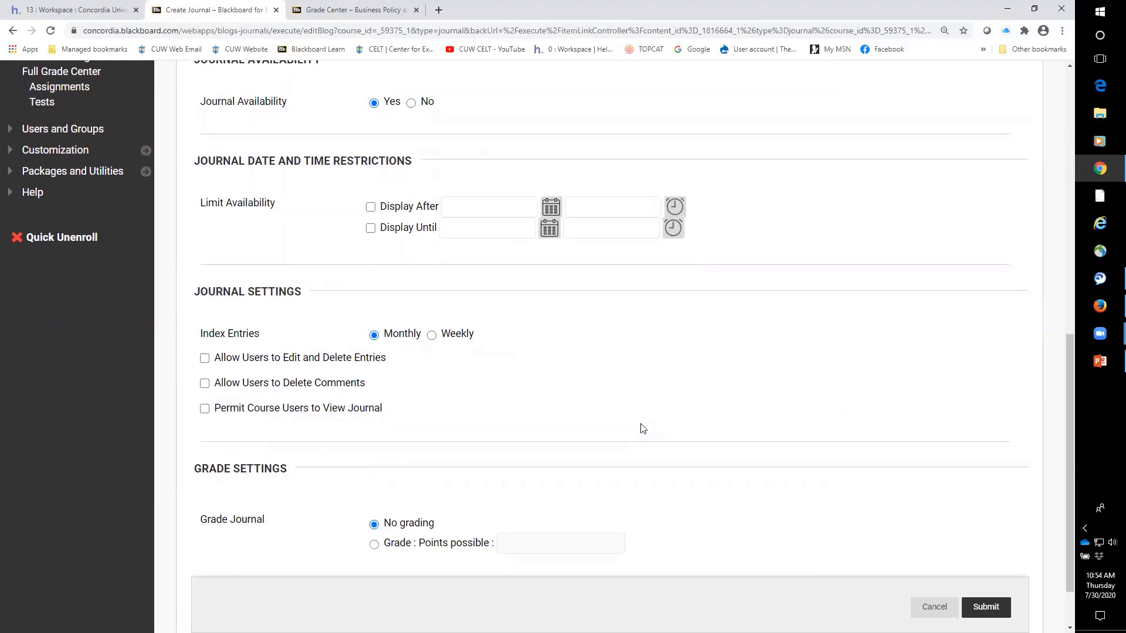
scroll(641, 429, down, 1)
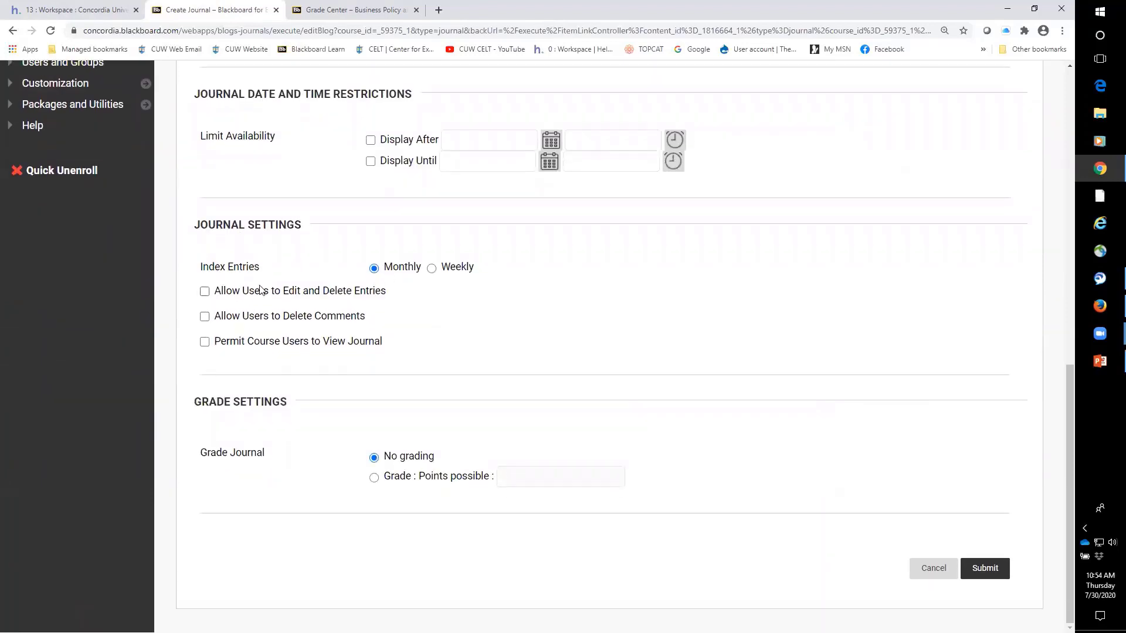
drag(194, 228, 309, 232)
click(339, 263)
click(432, 268)
- Make the journal graded with 25 points possible
drag(385, 456, 444, 452)
click(445, 453)
click(375, 478)
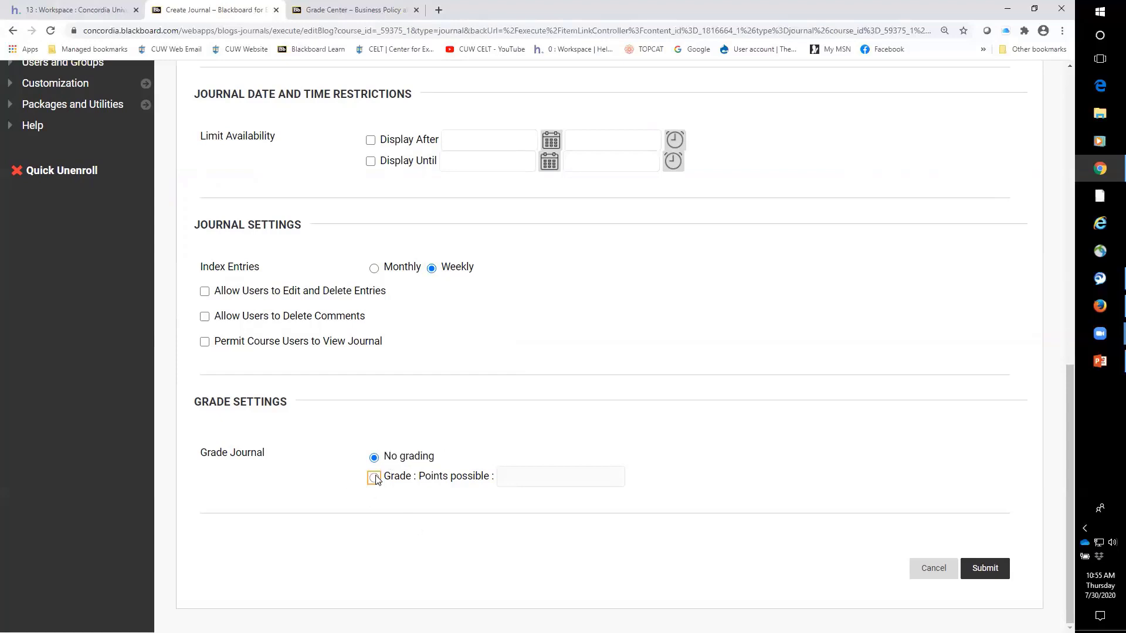
click(538, 479)
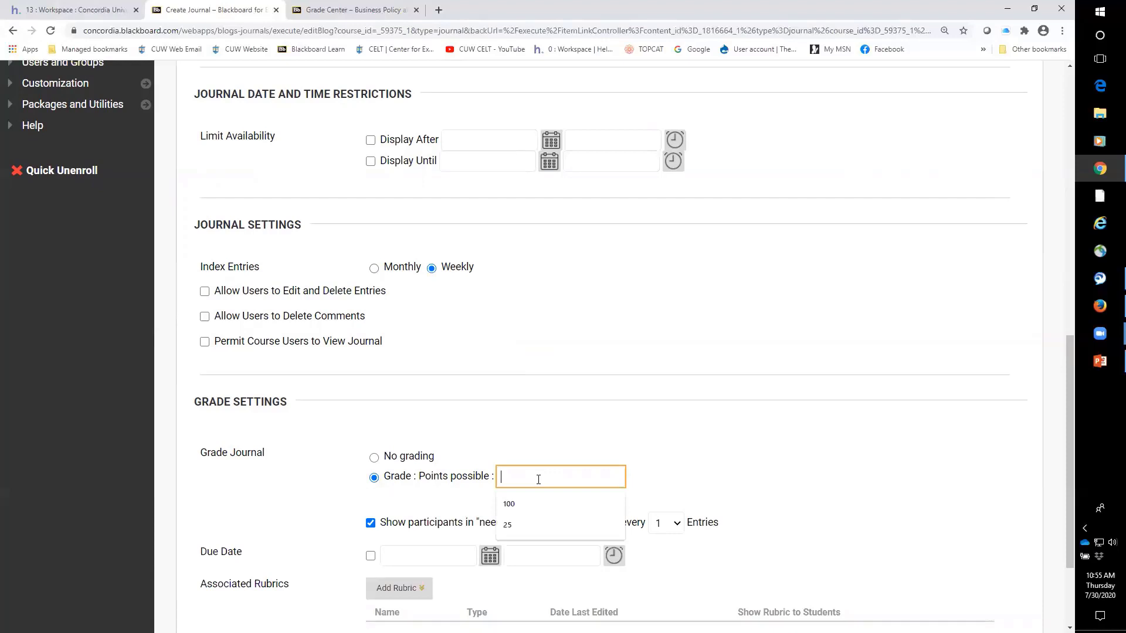
text(25)
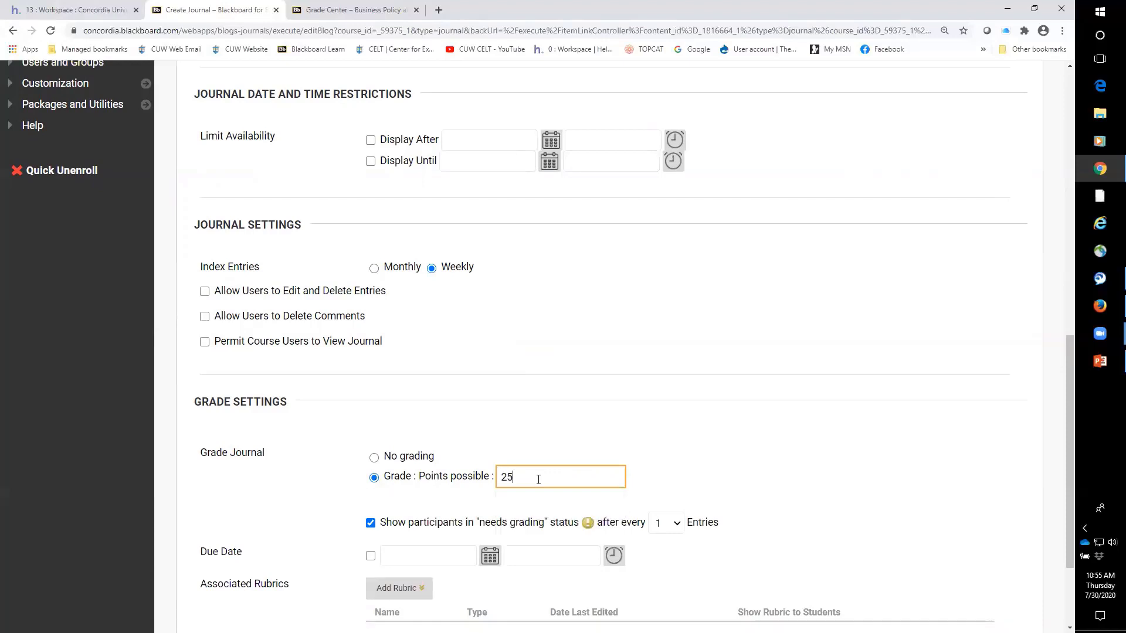
- Show participants in needs grading status after every 8 entries and submit the new journal
click(722, 473)
scroll(724, 473, up, 3)
scroll(723, 473, down, 3)
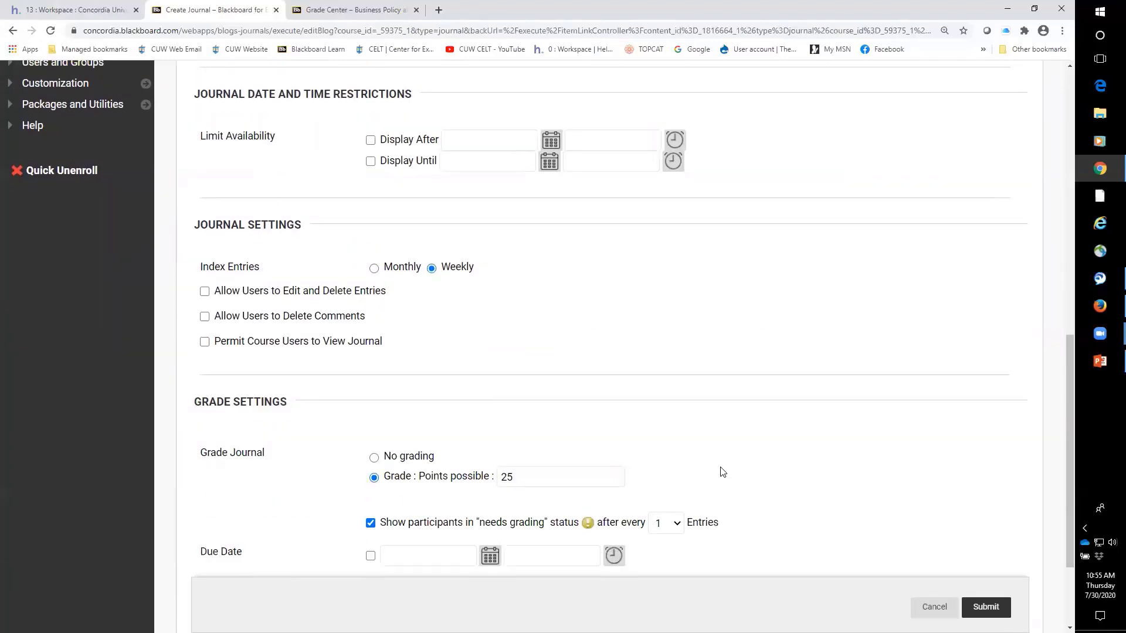
scroll(722, 473, down, 2)
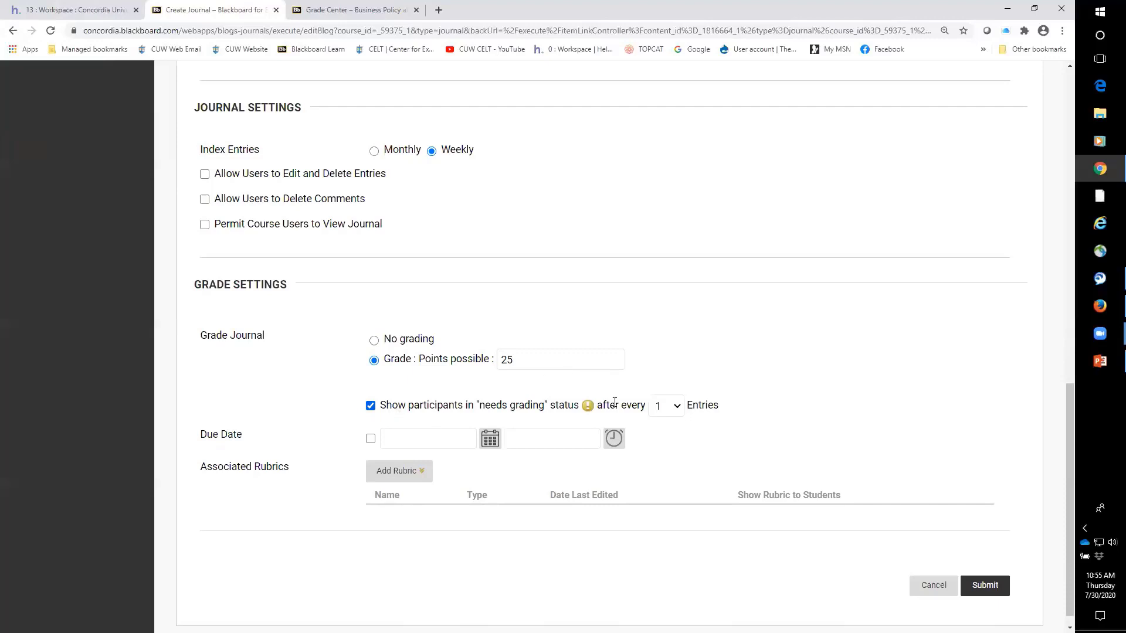
click(681, 411)
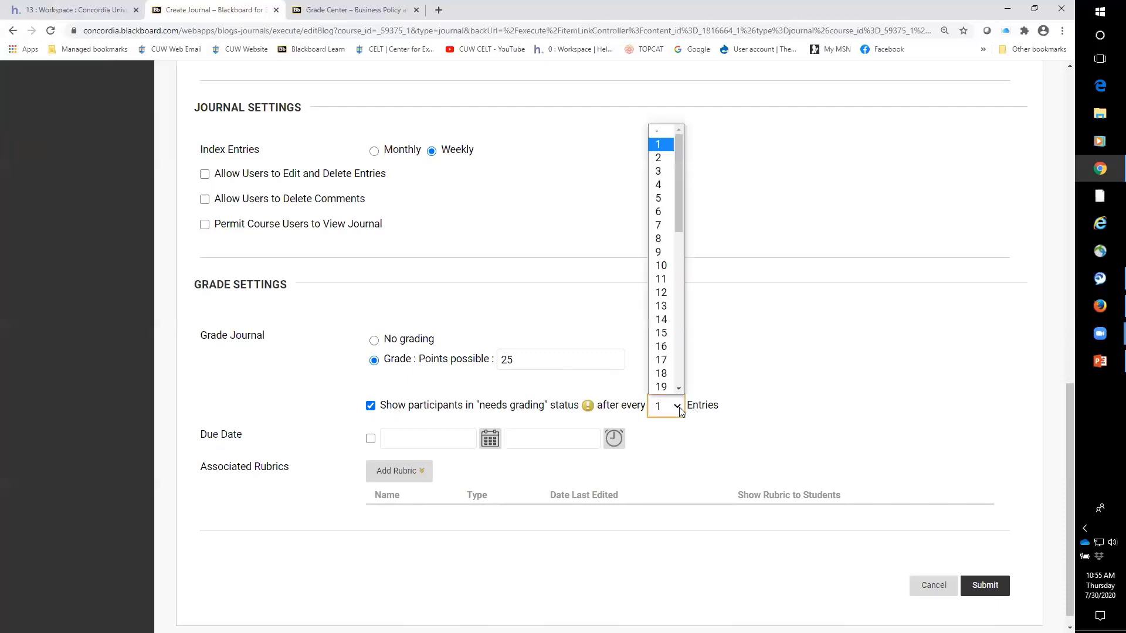
click(661, 239)
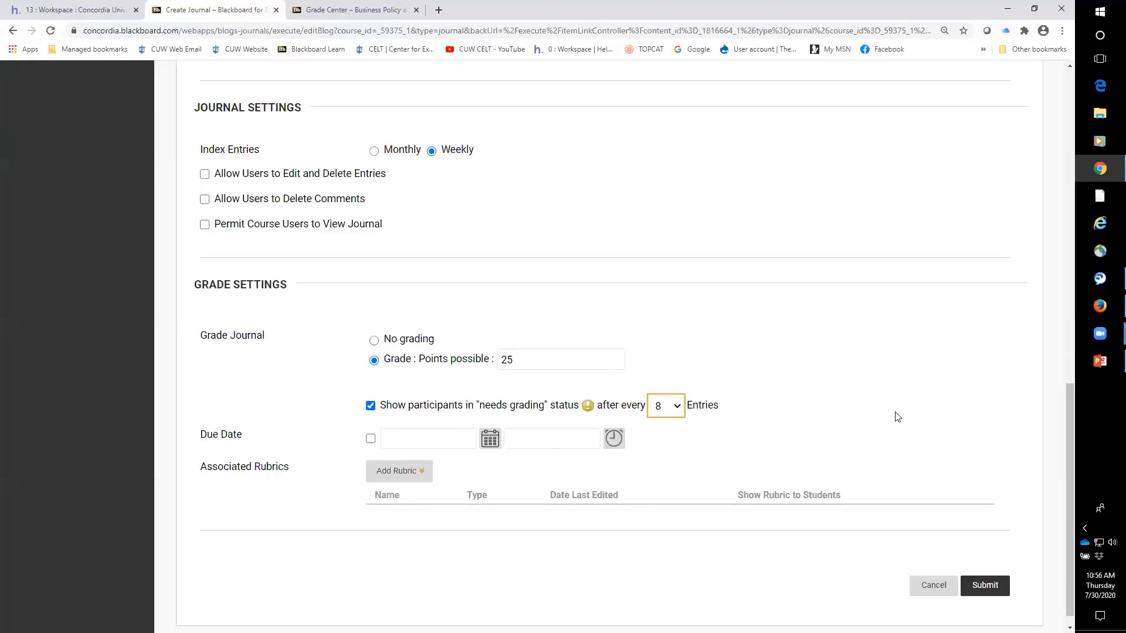
click(986, 588)
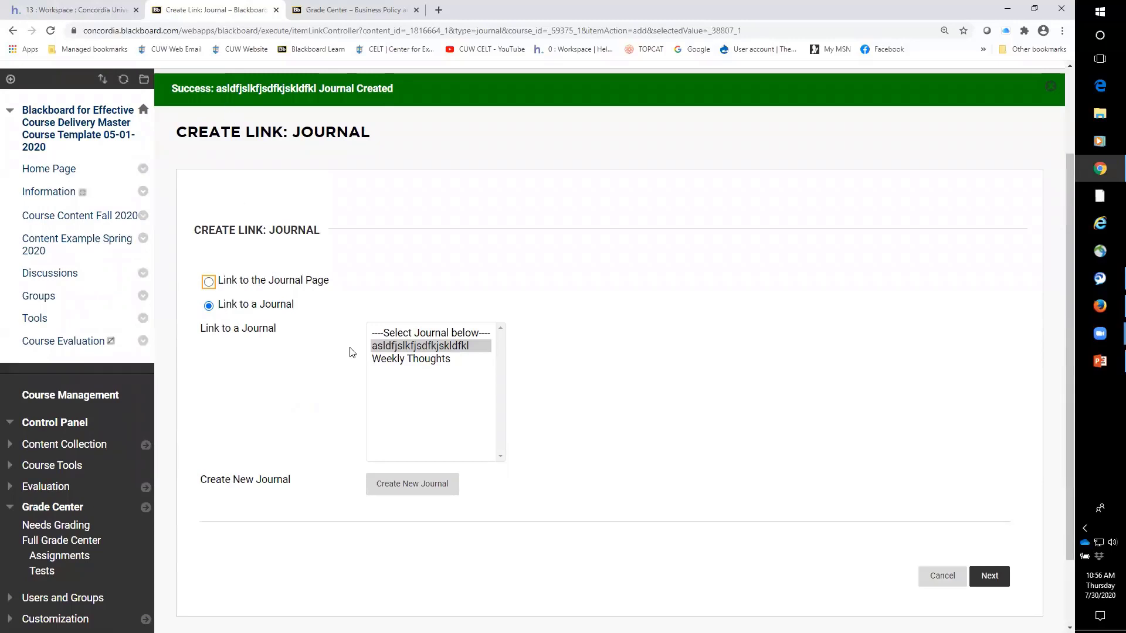
- Choose the asldfjslkfjsdfkjskldfkl journal for the link and enter the two-line text dfjsdkfjsdfjssdaf and sdjfsklfjsd;fjsdfkasjfsdkafjsdfjsdfkajd;
click(435, 347)
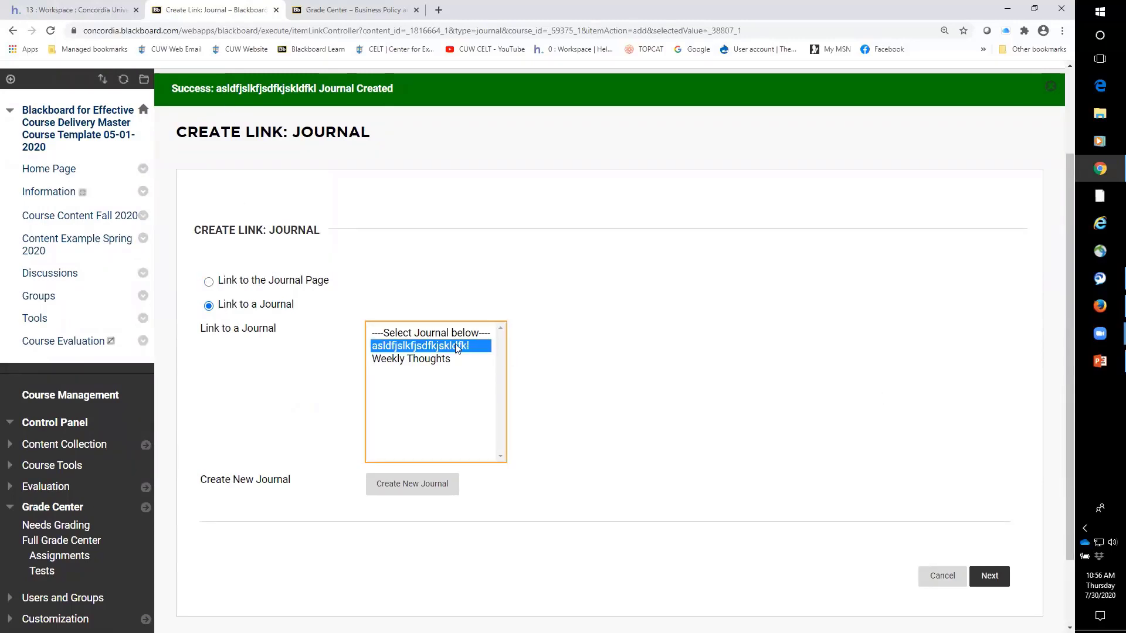
click(999, 578)
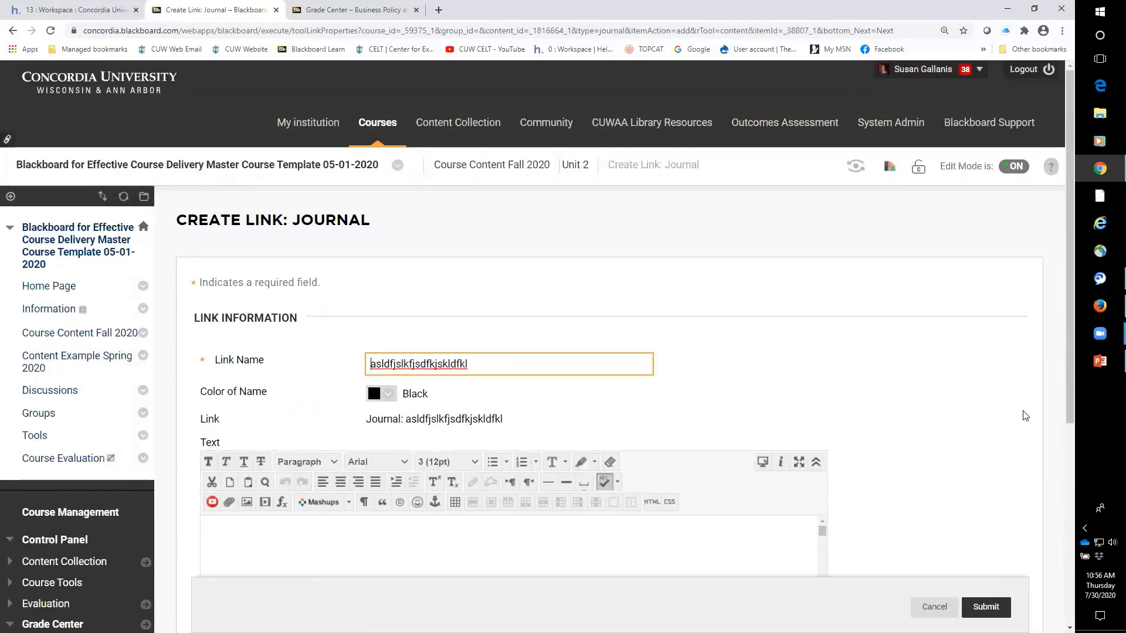
scroll(1025, 416, down, 2)
click(426, 434)
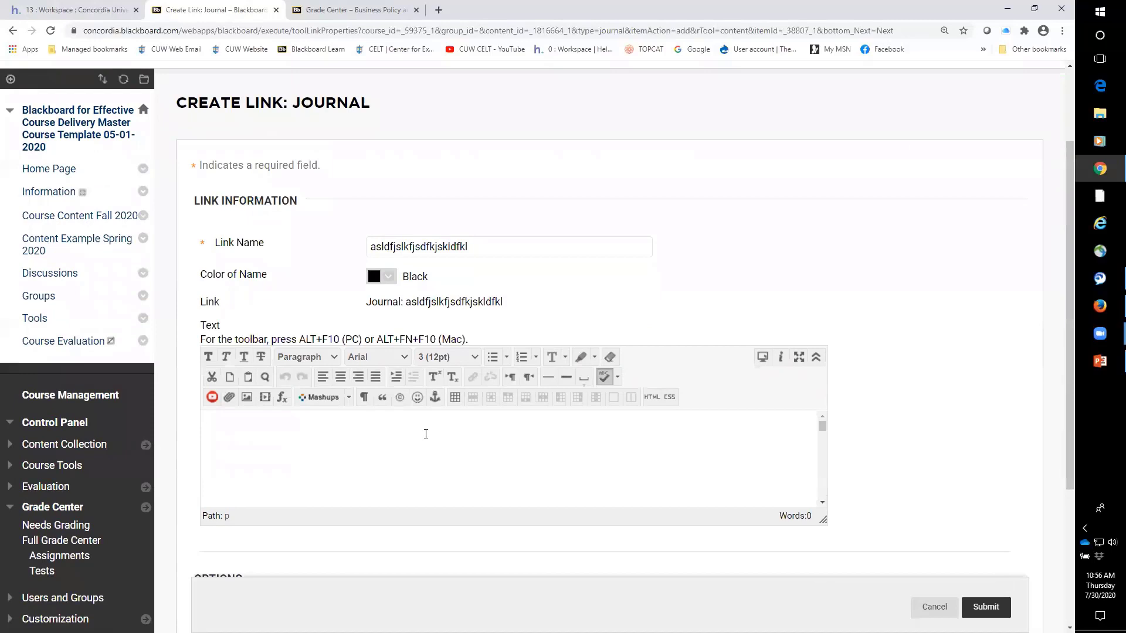
text(dfjsdkfjsdfjssdaf)
key(Return)
text(sdjfsklfjsd;fjsdf)
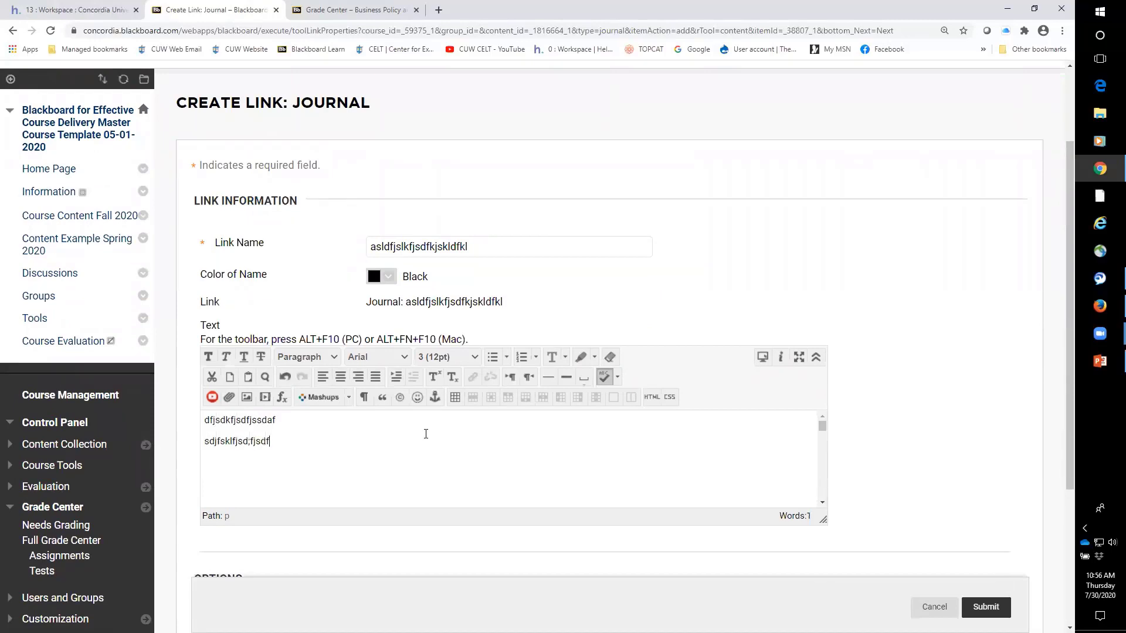
text(kasjfsdkafjsdfjsdfkajd;)
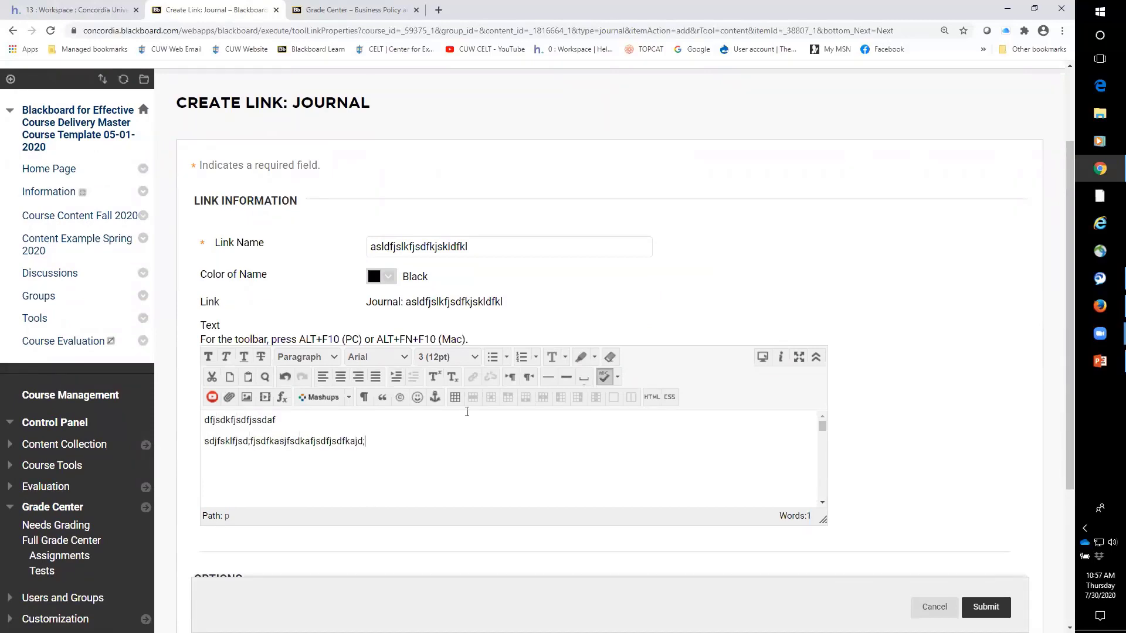
- Submit the journal link with its default options and review it among the Unit 2 content
scroll(929, 432, down, 2)
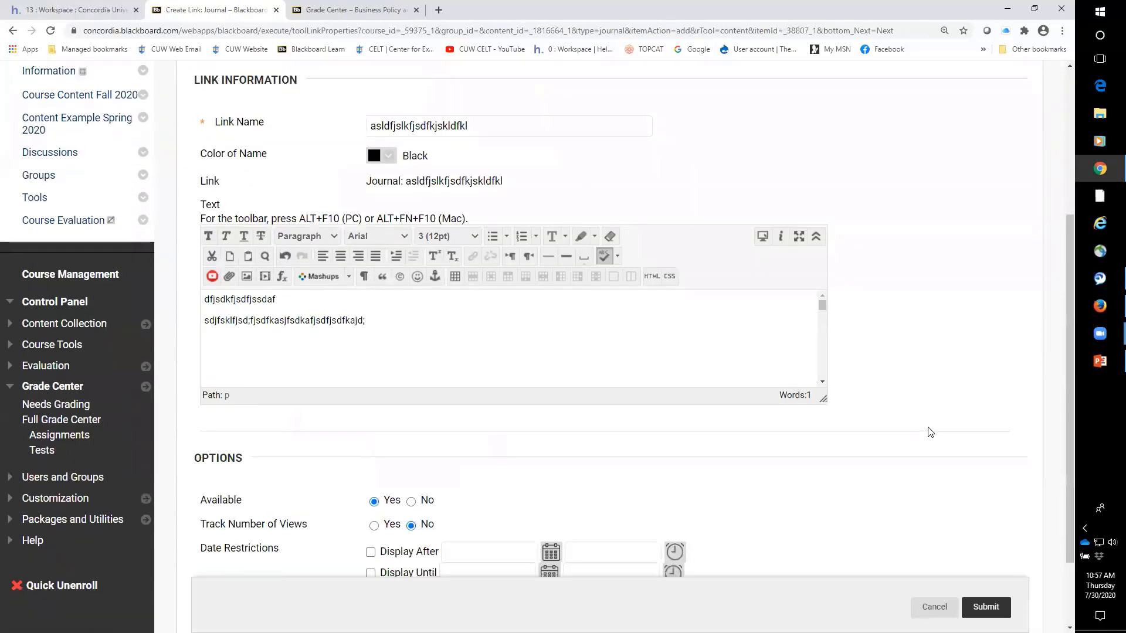
scroll(930, 432, down, 2)
click(991, 576)
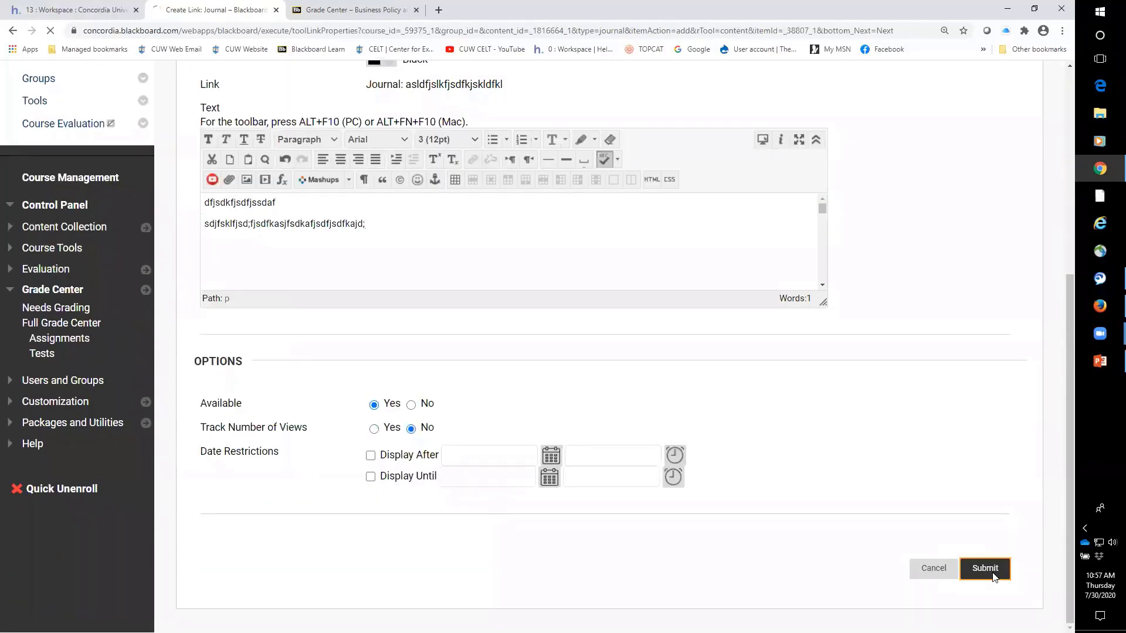
scroll(651, 360, down, 4)
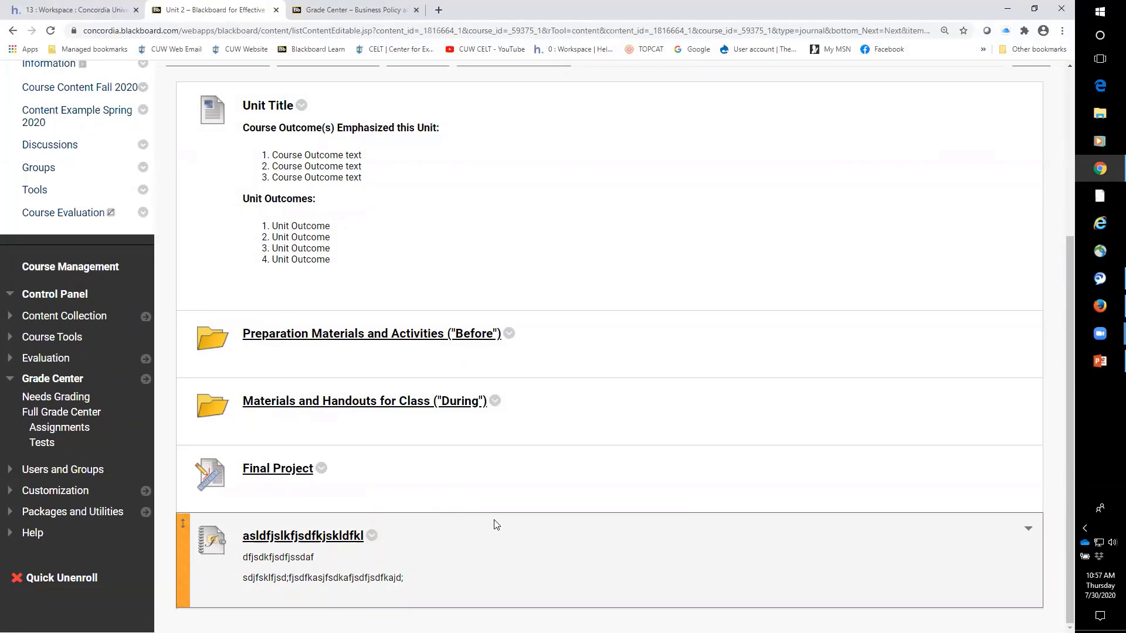
scroll(531, 522, up, 1)
scroll(532, 514, up, 4)
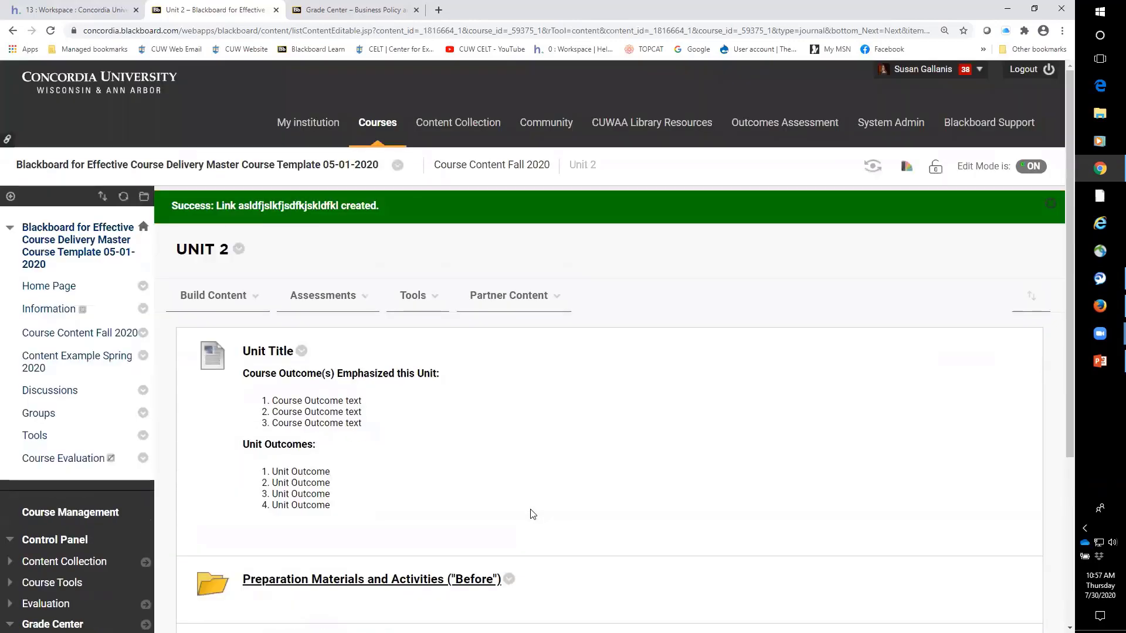
scroll(530, 512, down, 5)
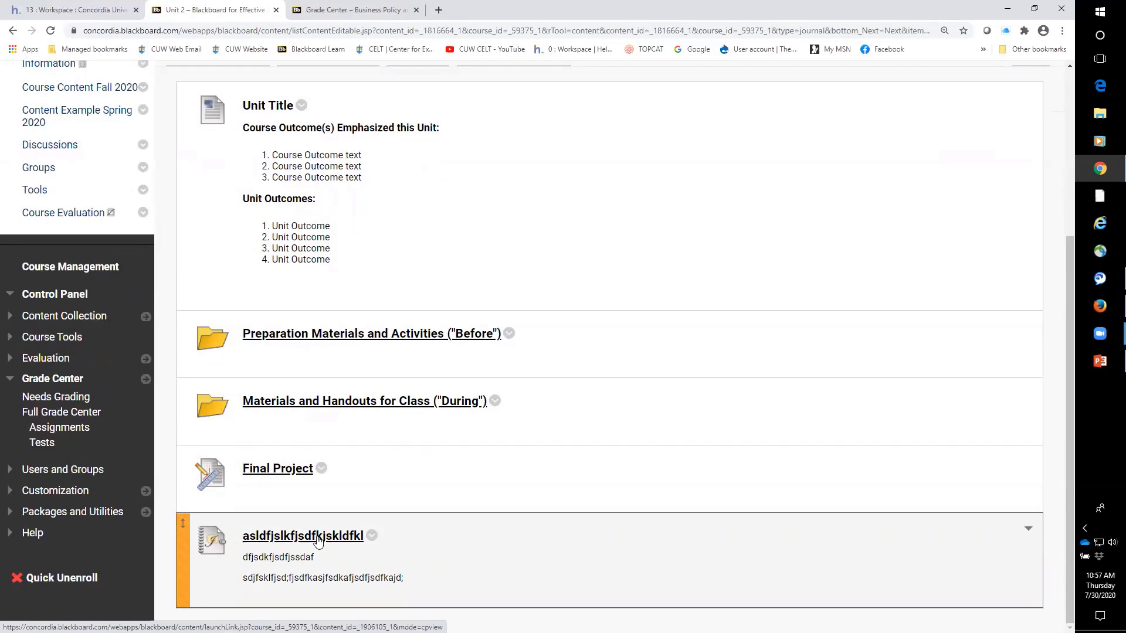
scroll(318, 539, up, 5)
scroll(320, 540, down, 5)
scroll(321, 538, up, 5)
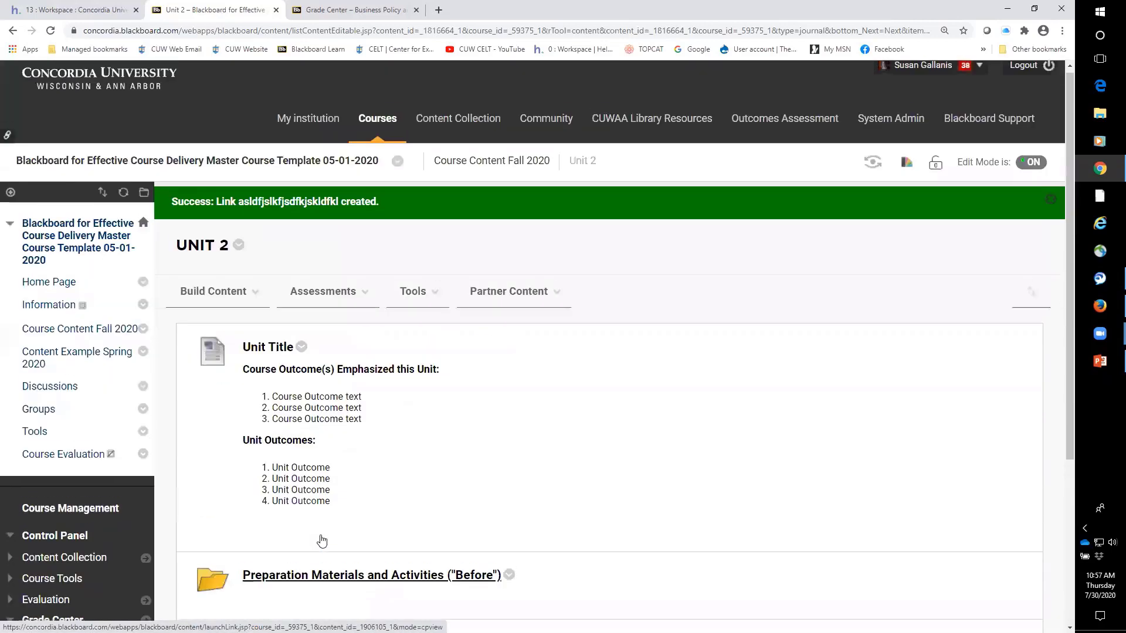
- Go to Unit 3 in Course Content Fall 2020 and start creating a course link there
click(474, 175)
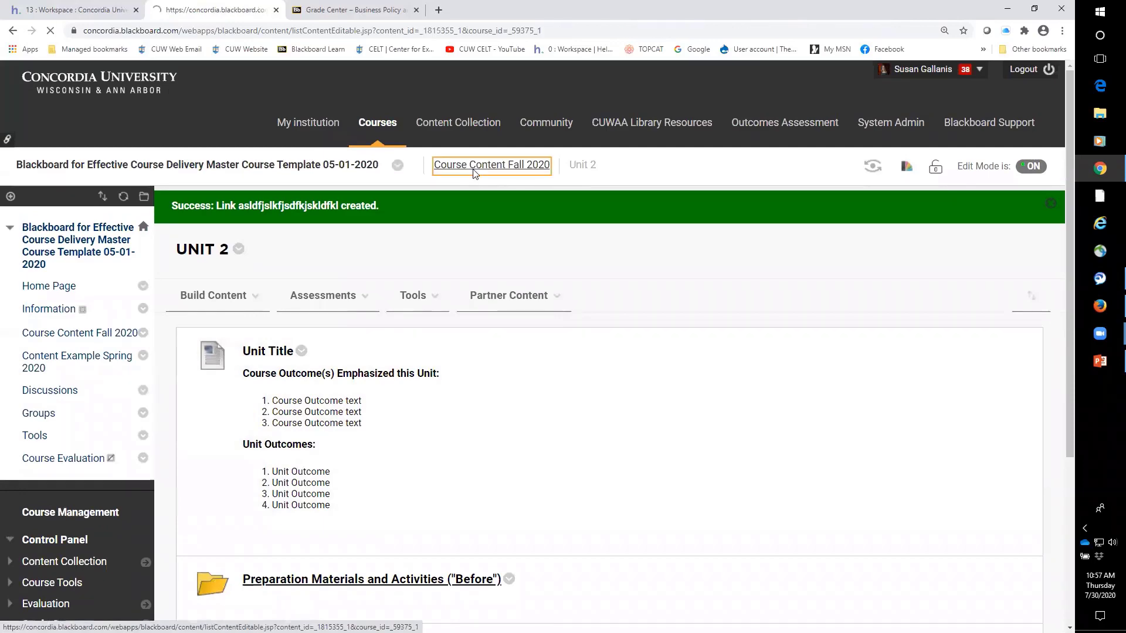
scroll(490, 448, down, 5)
scroll(490, 450, down, 3)
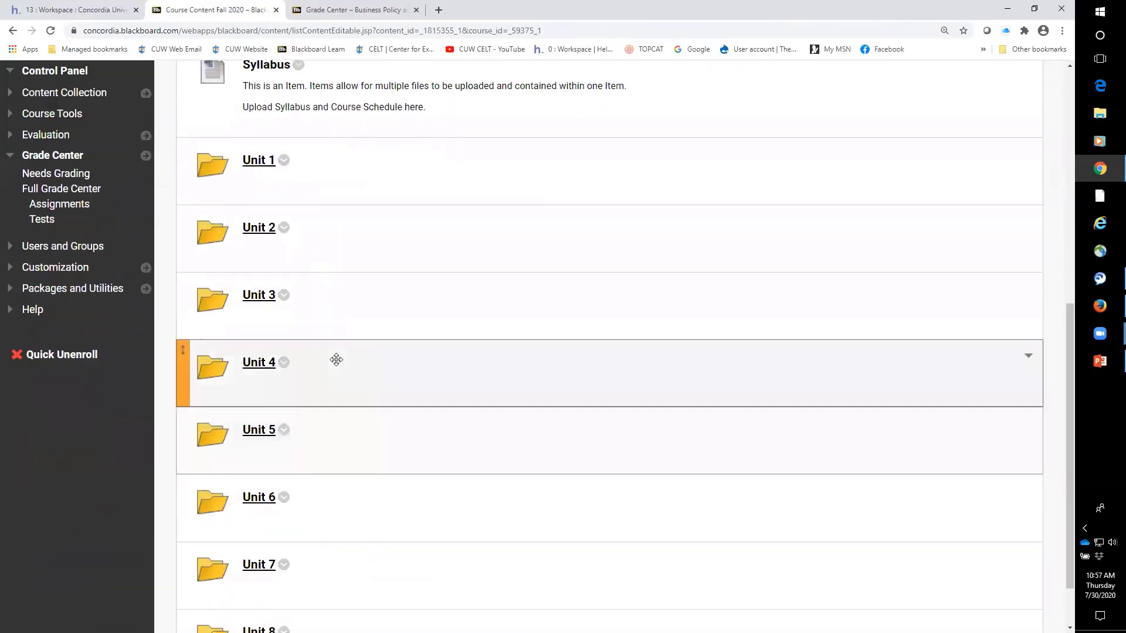
click(256, 293)
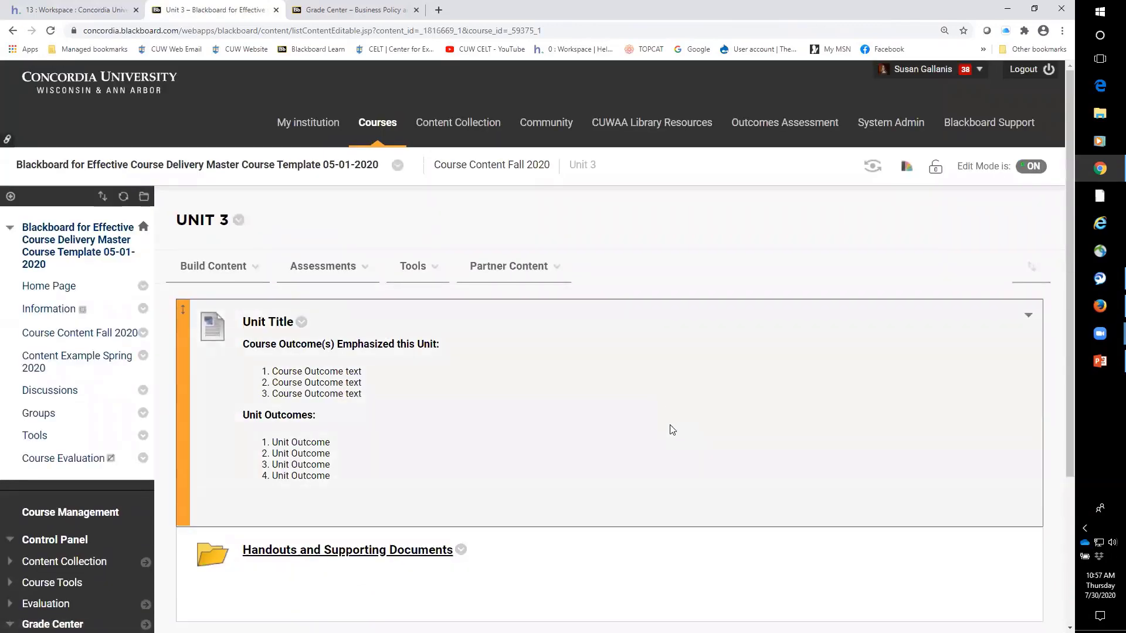
scroll(672, 430, down, 2)
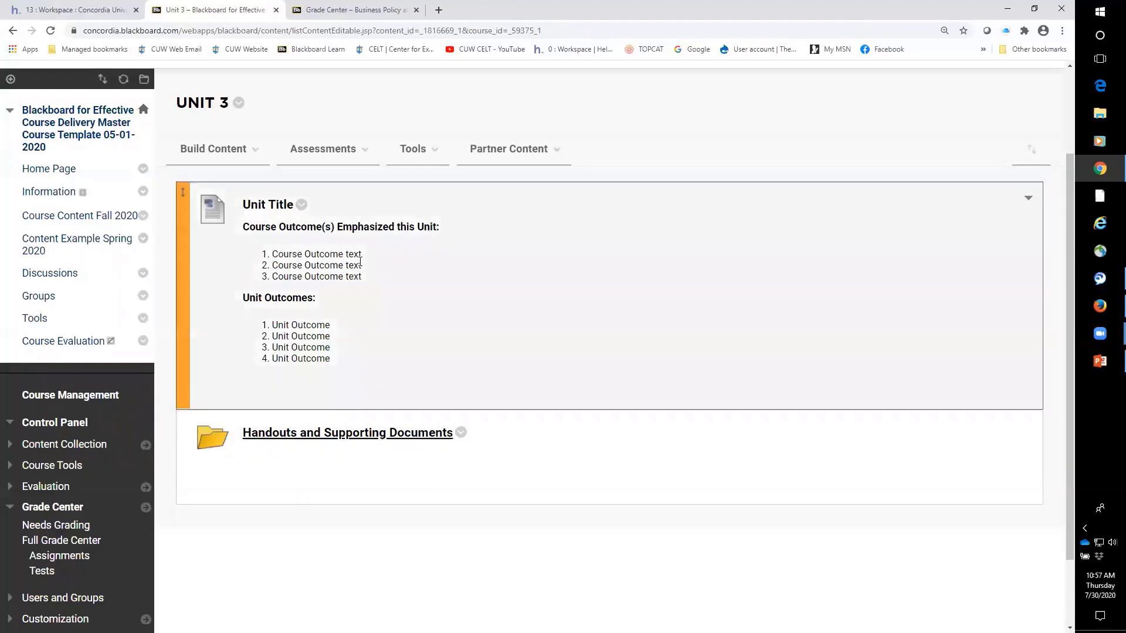
click(214, 151)
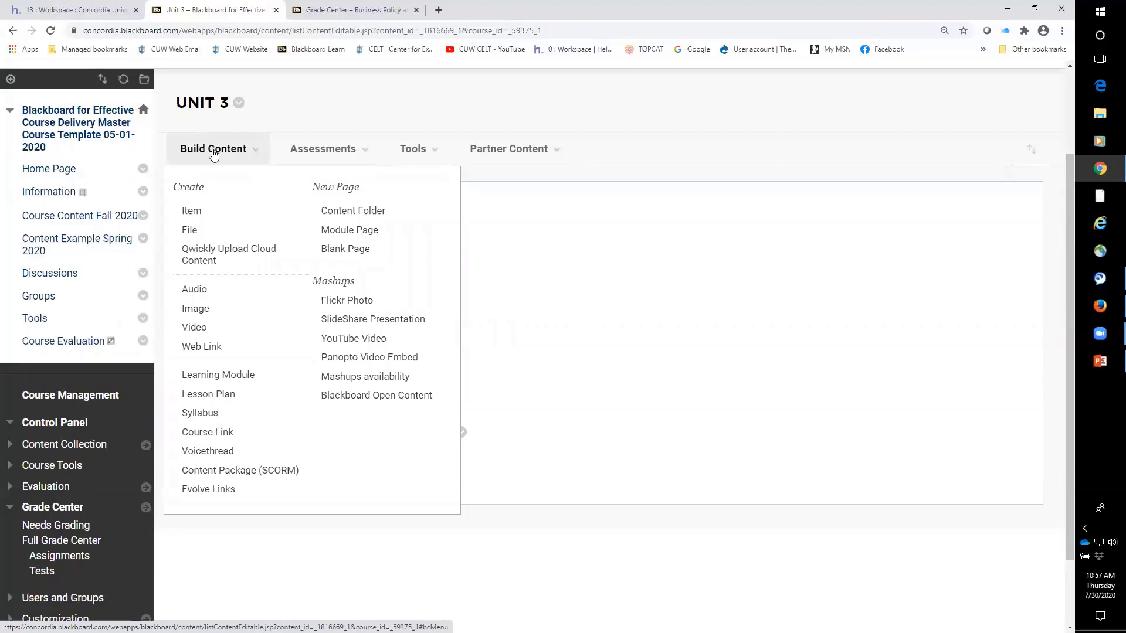
click(221, 434)
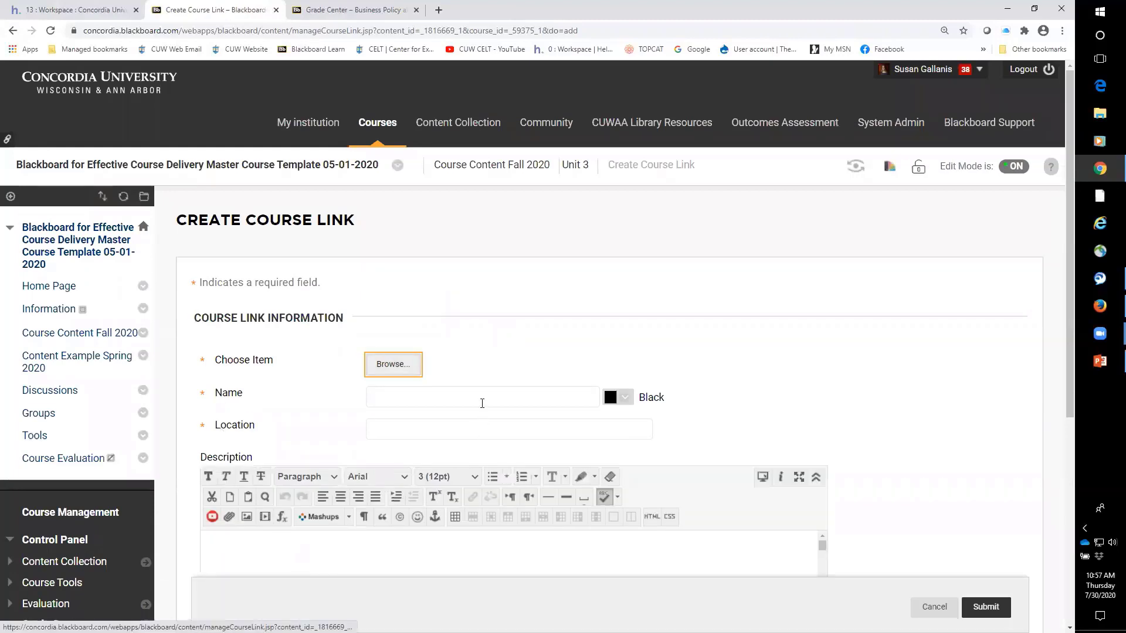
- Name the course link Unit 3 reflection (Journal)
click(482, 401)
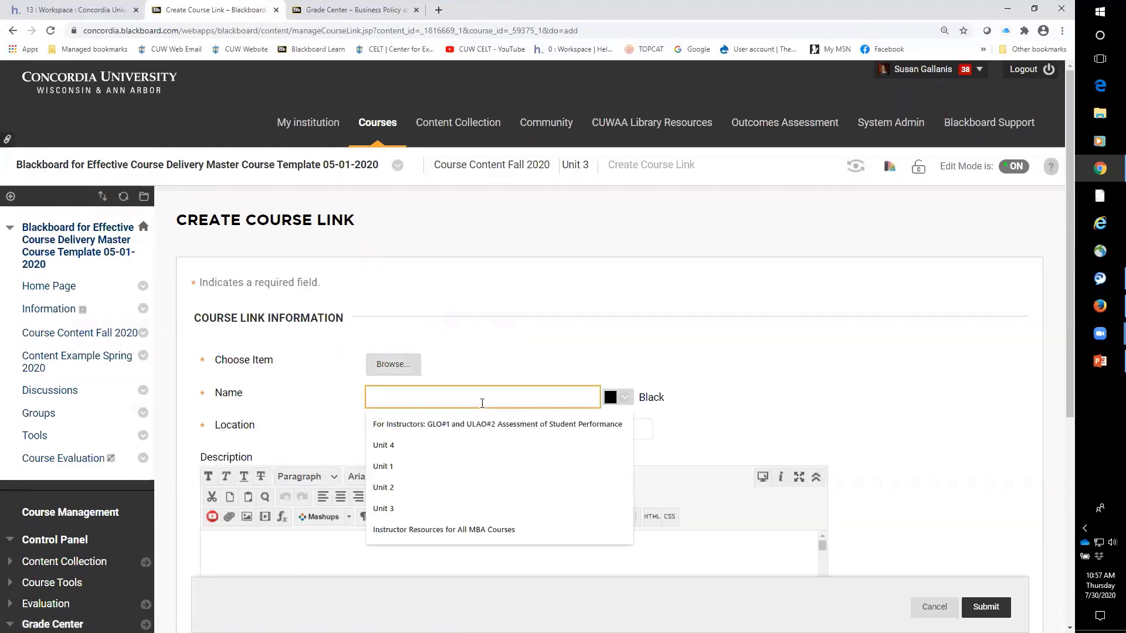
text(Unit 3)
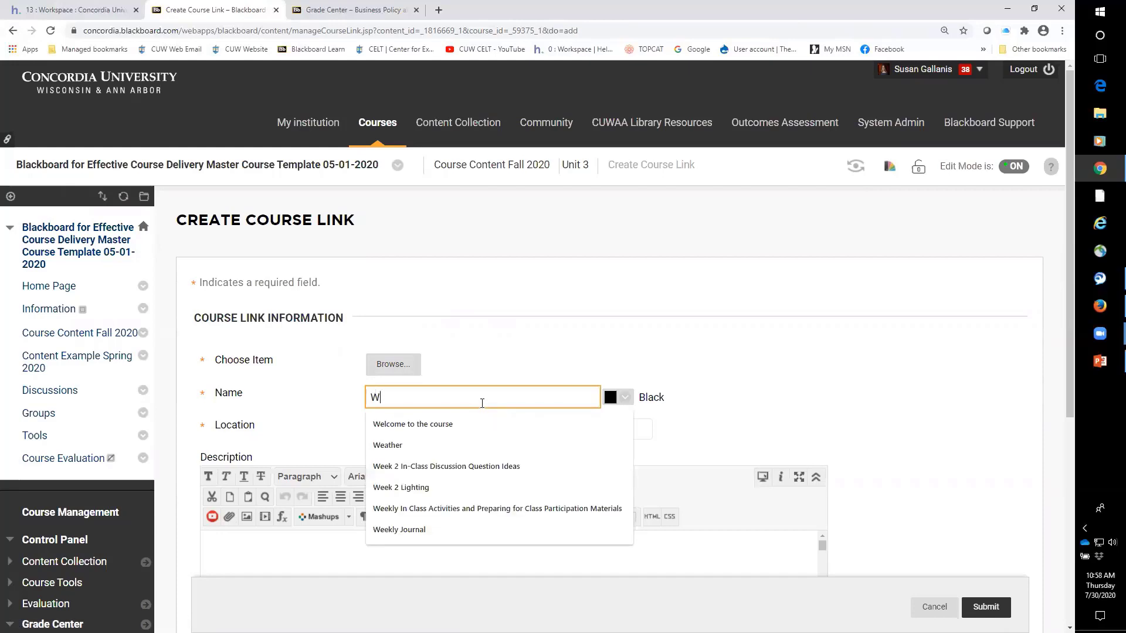
text( ref)
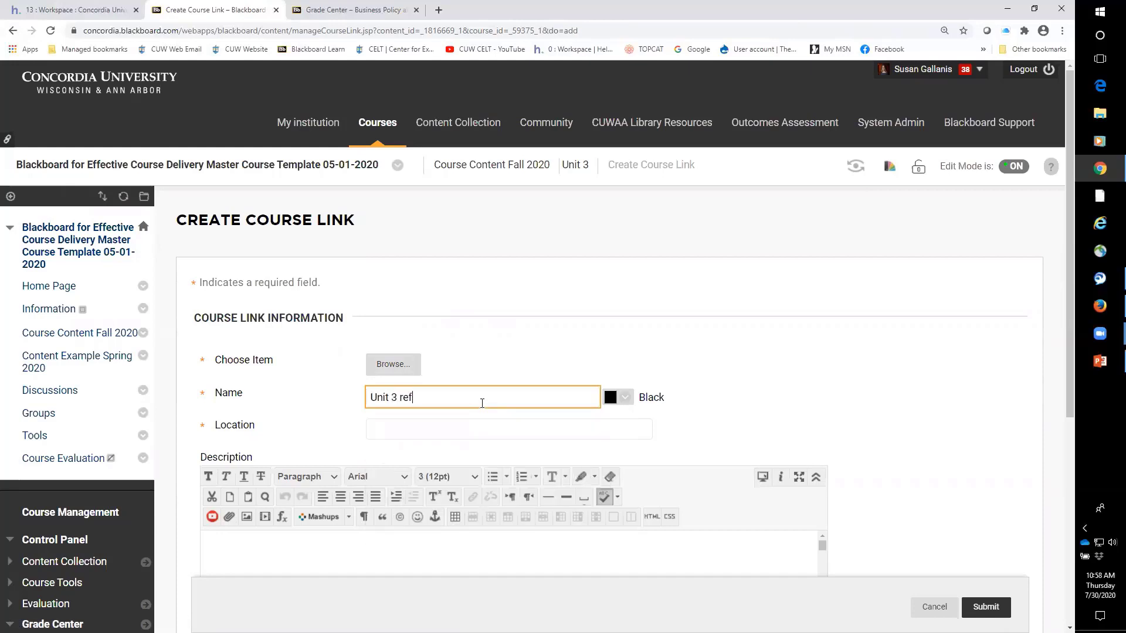
text(lection (Journal))
scroll(893, 426, down, 2)
scroll(893, 426, down, 4)
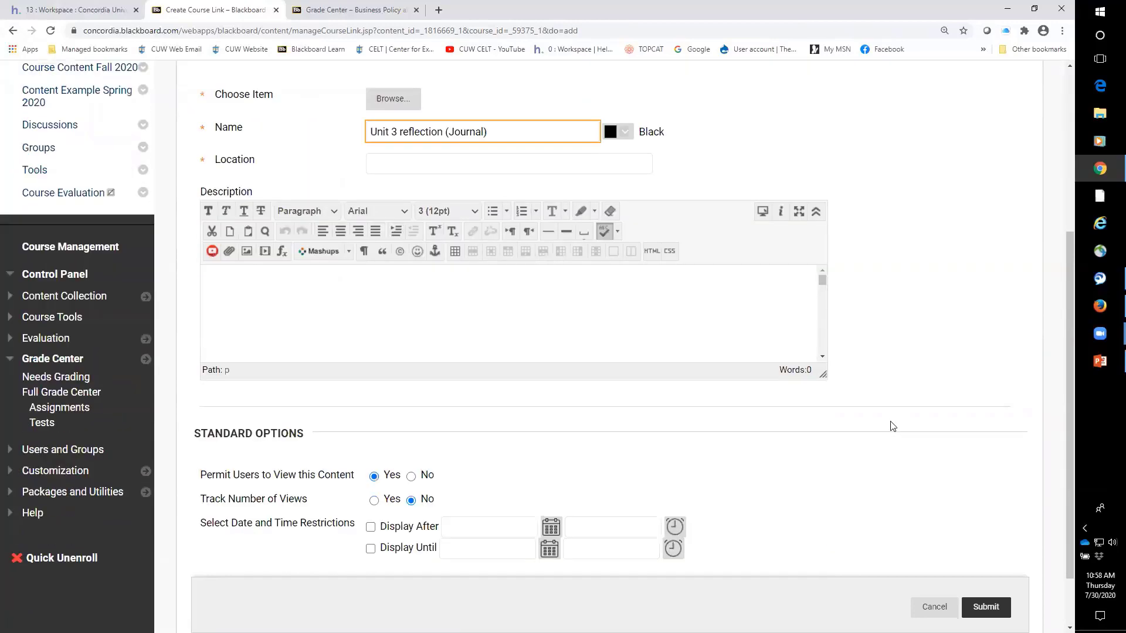
scroll(893, 426, up, 3)
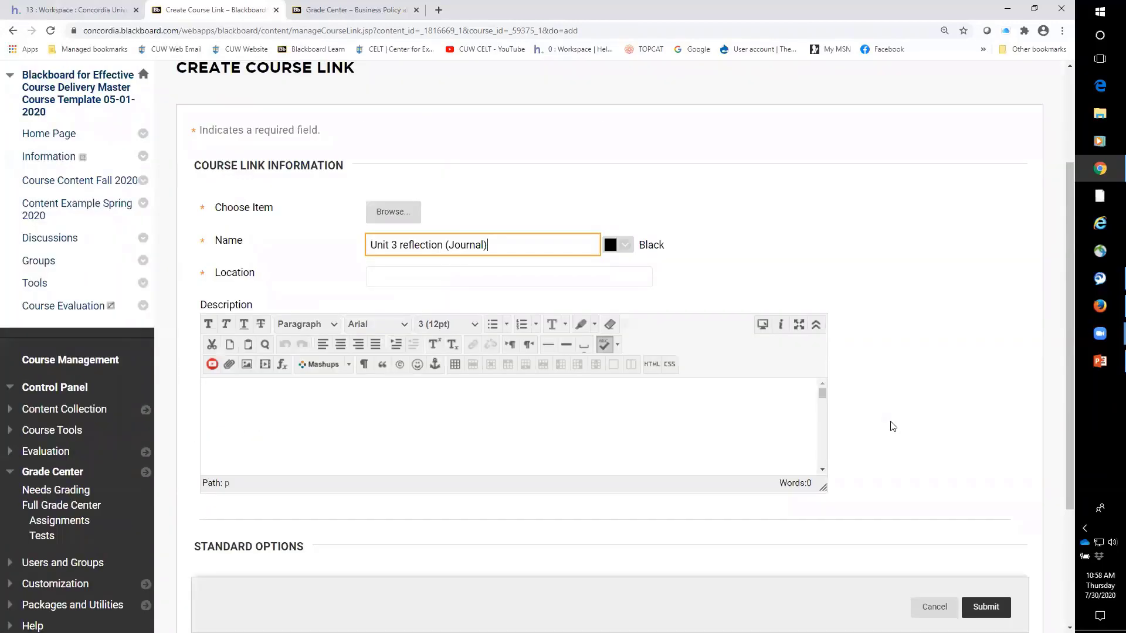
- Choose the asldfjslkfjsdfkjskldfkl journal in Unit 2 as the item the course link points to
click(499, 280)
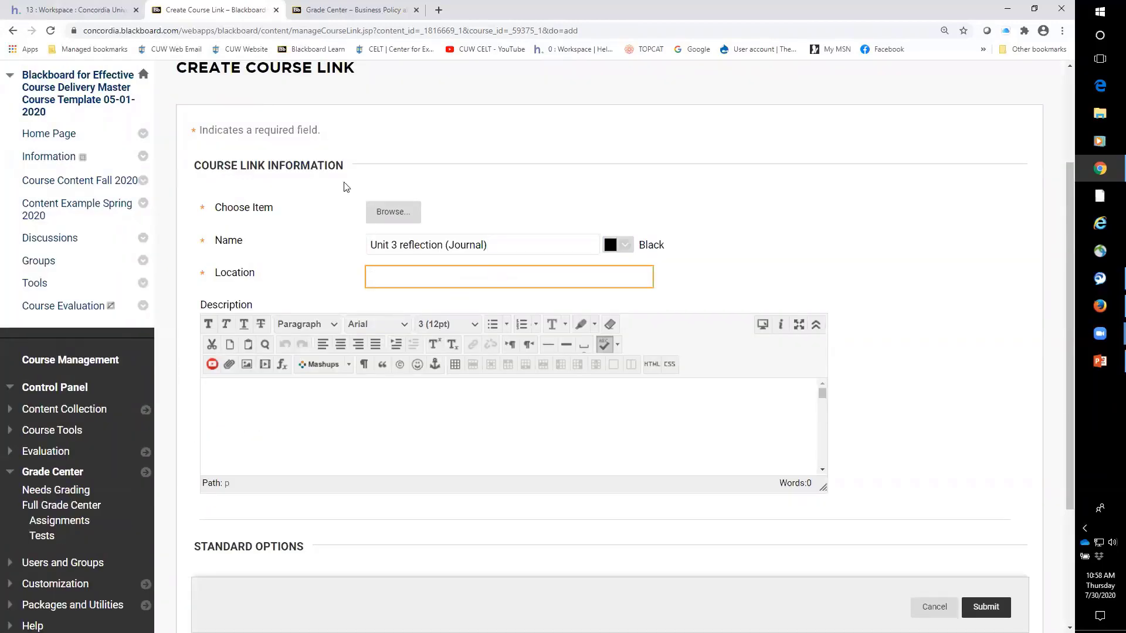
click(385, 211)
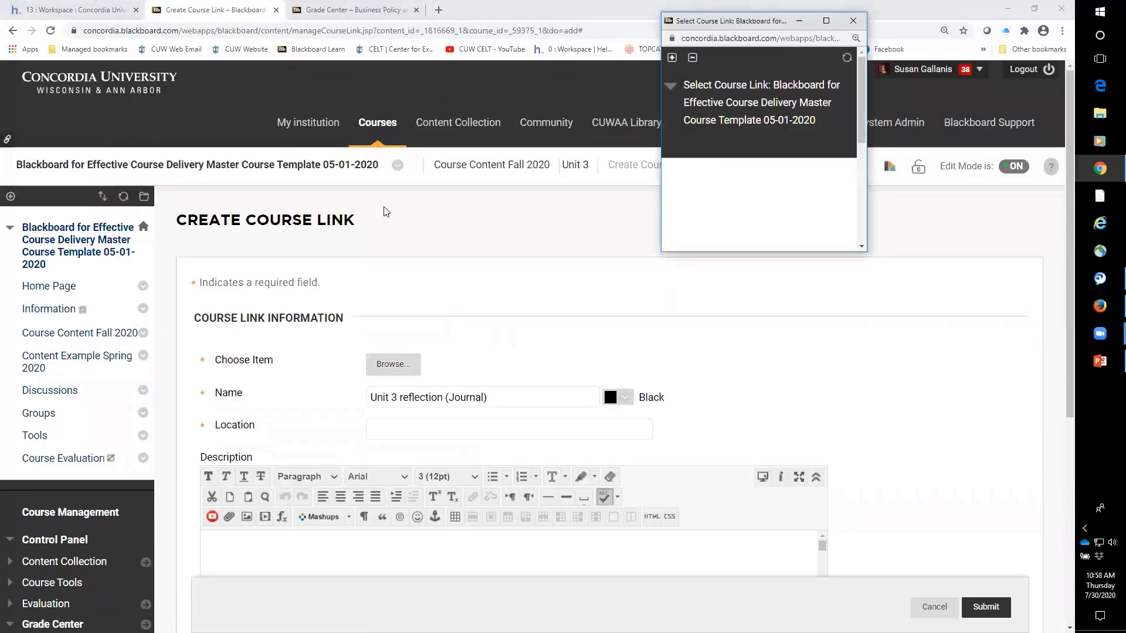
scroll(793, 176, down, 3)
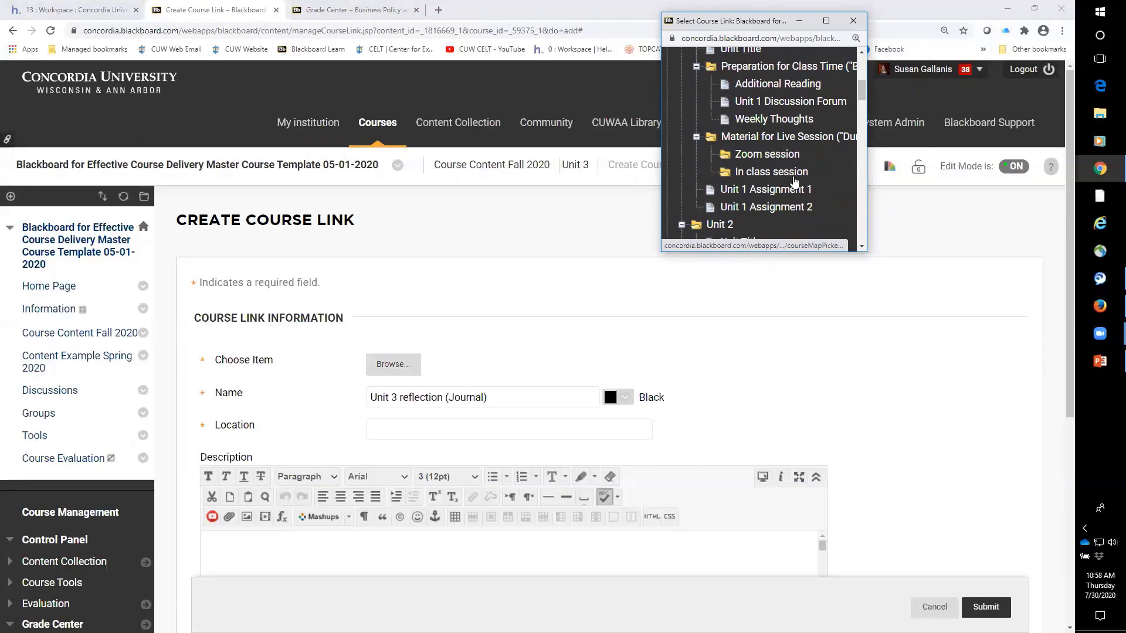
scroll(795, 182, down, 2)
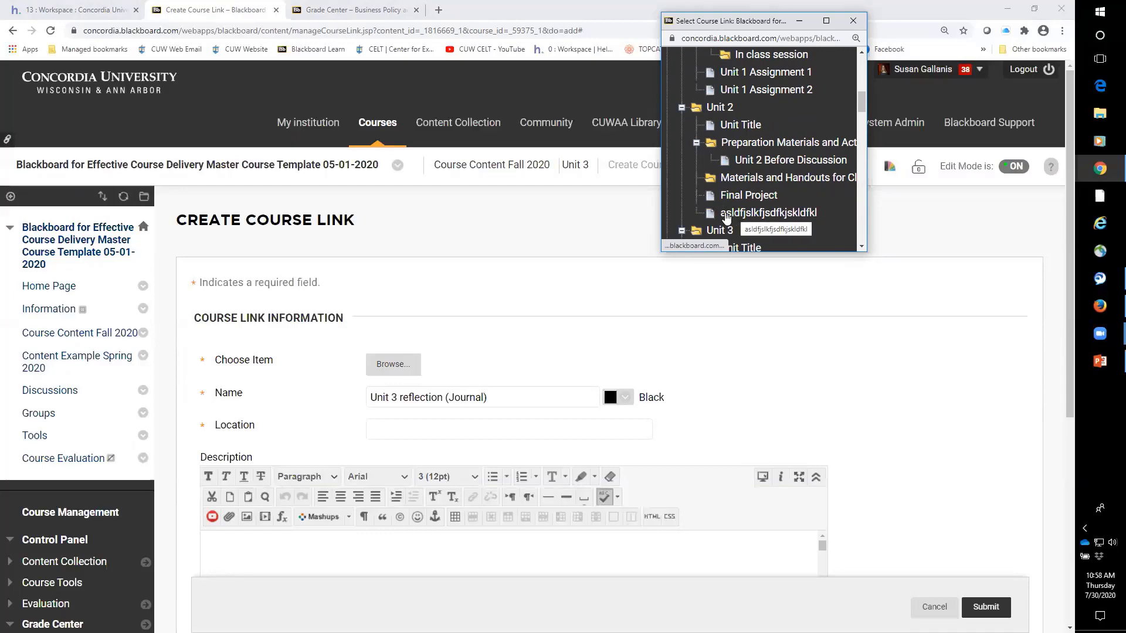
click(756, 214)
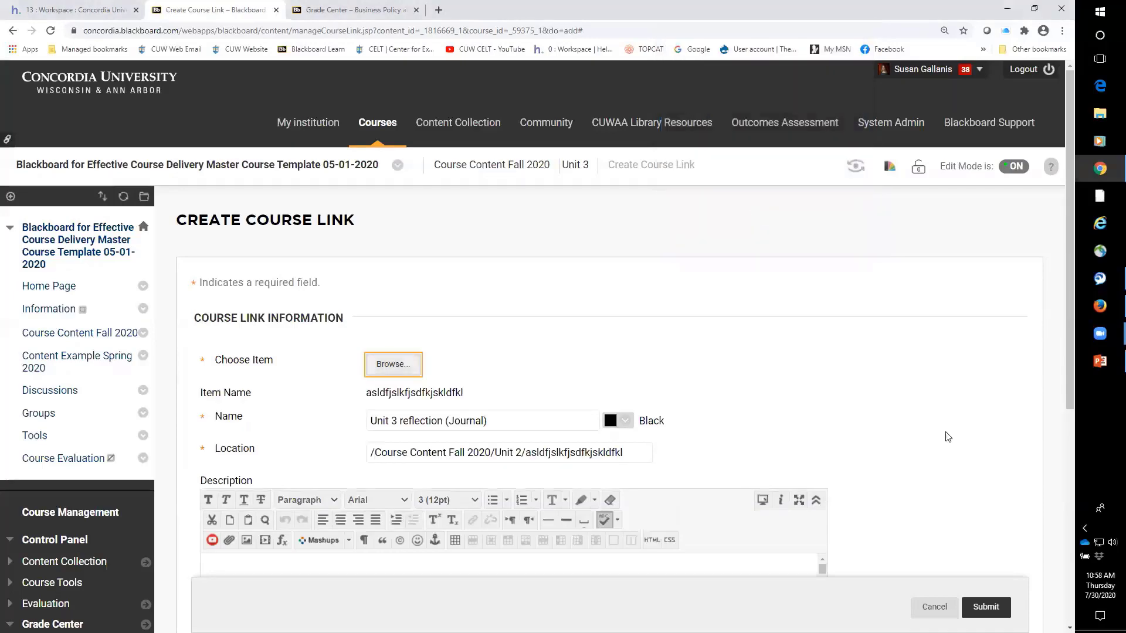
- Submit the course link and check its entry in the Unit 3 content
scroll(1026, 448, down, 4)
scroll(1029, 443, down, 2)
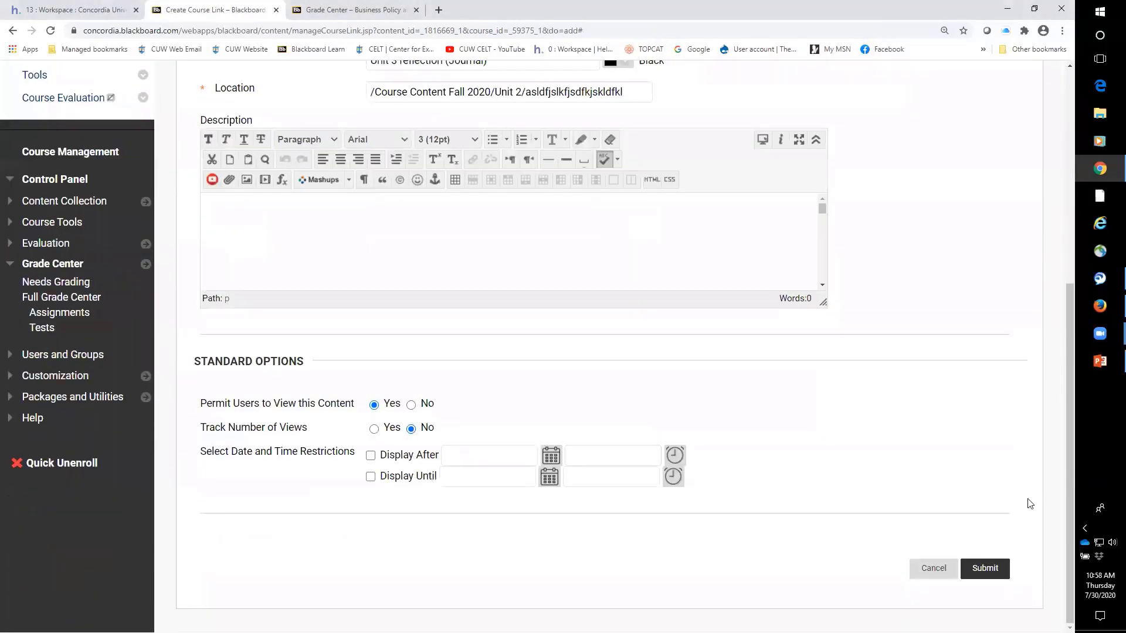
click(986, 569)
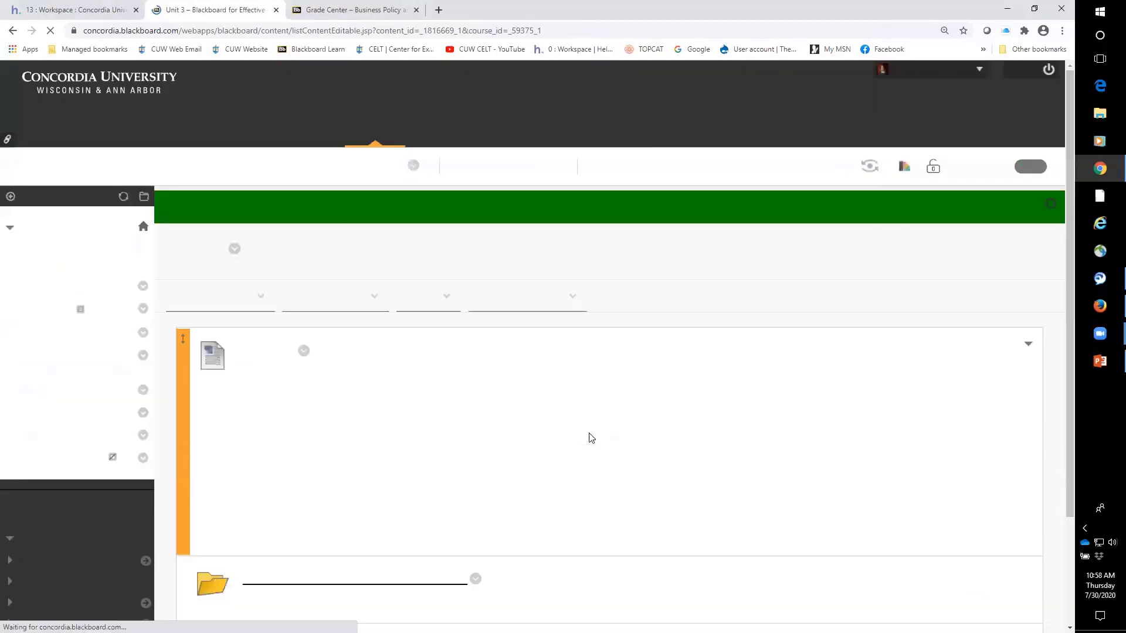
scroll(590, 437, down, 4)
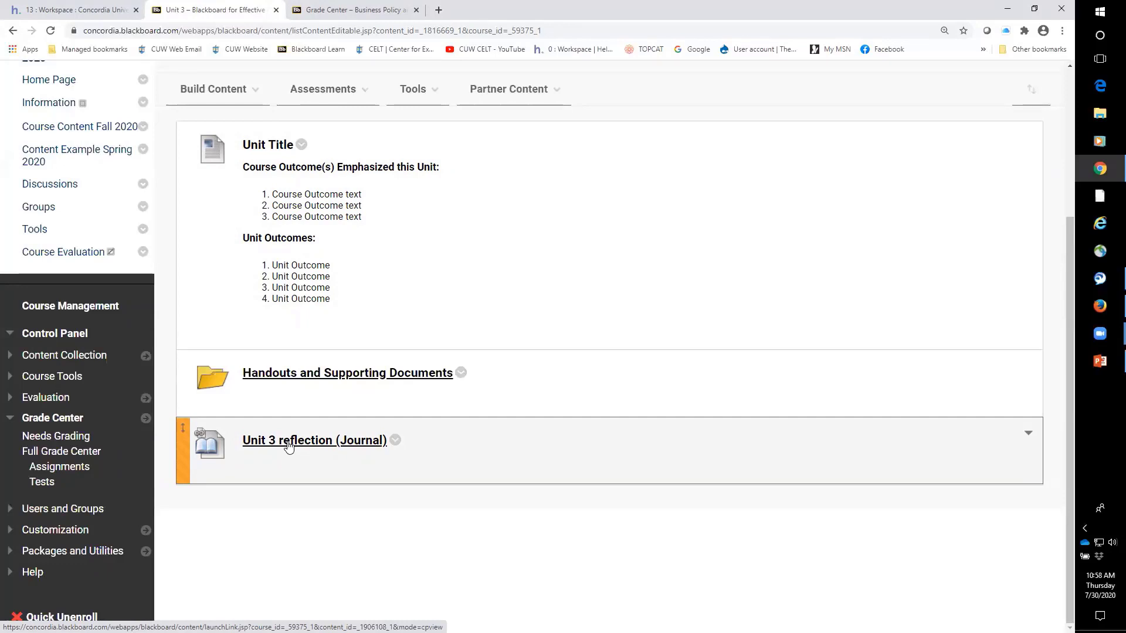
- Open the test student's Weekly Thoughts journal attempt from the Grade Center's Needs Grading list
scroll(289, 446, up, 4)
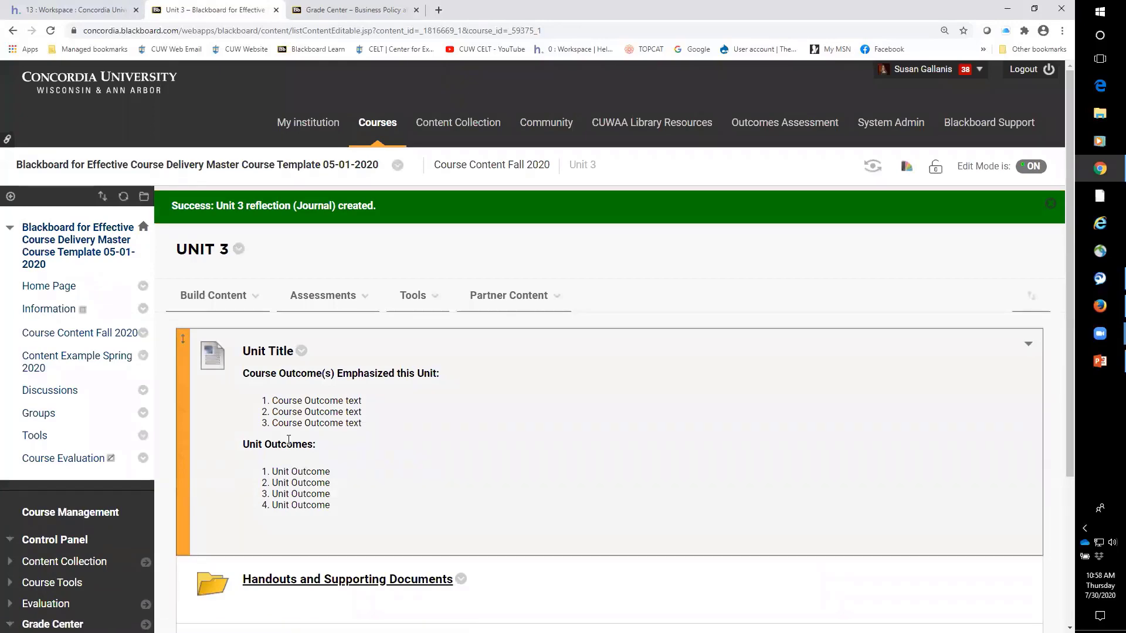
scroll(288, 440, down, 3)
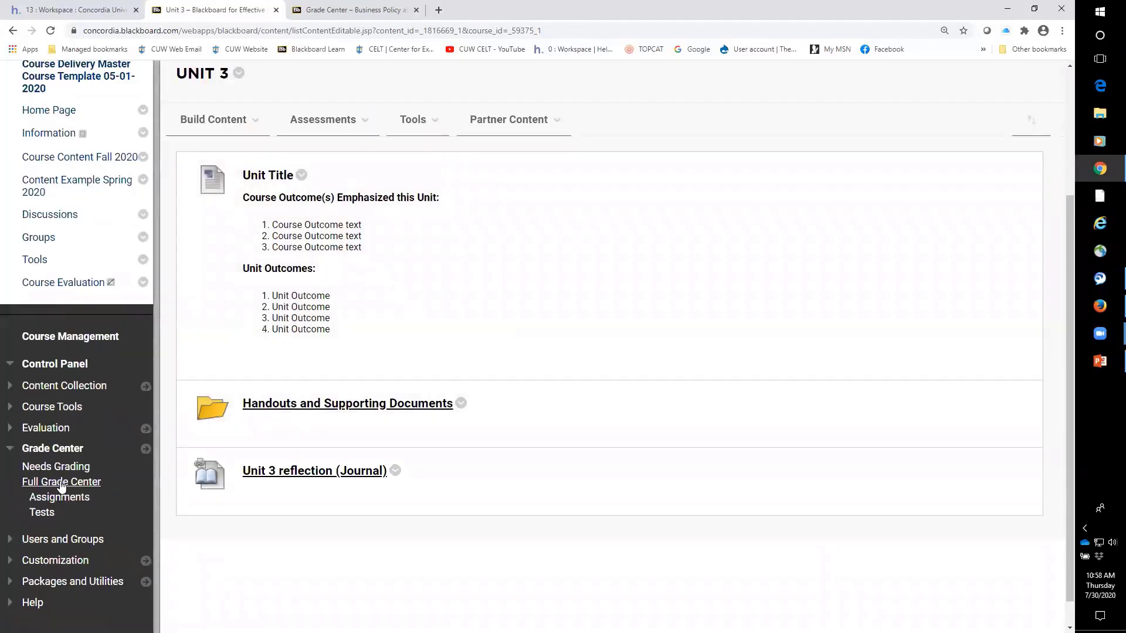
click(57, 467)
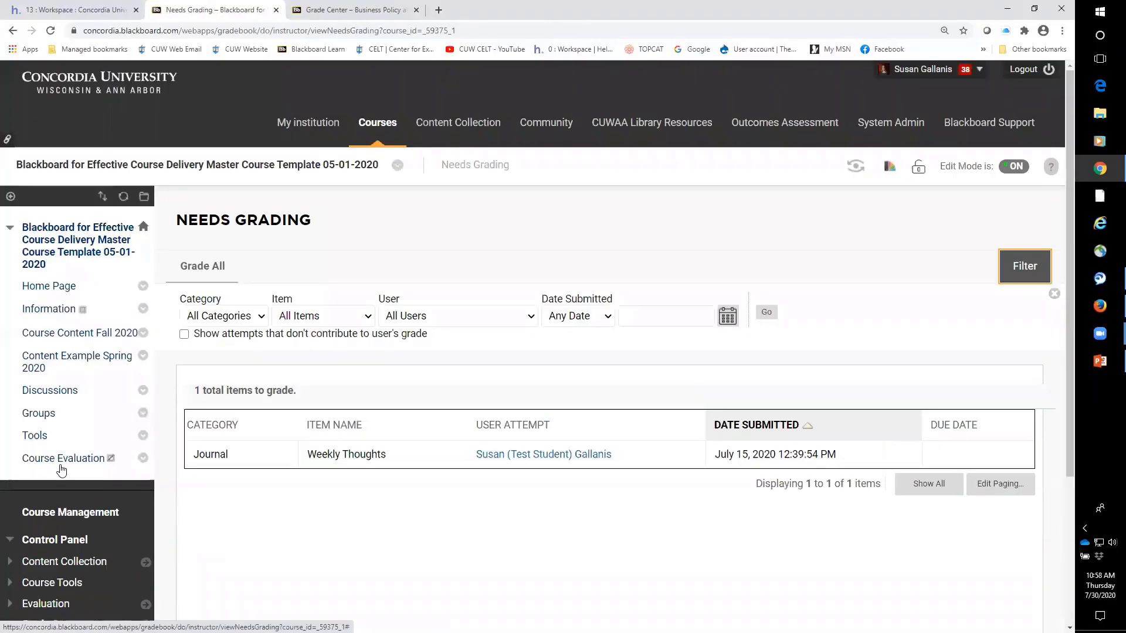
click(525, 460)
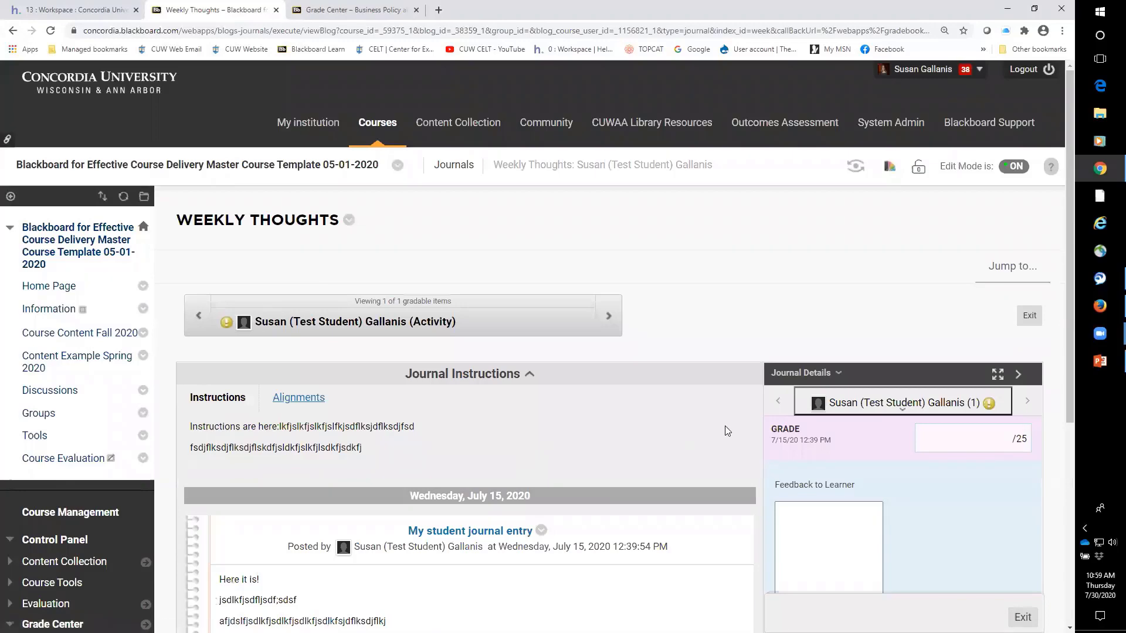
scroll(1061, 462, down, 4)
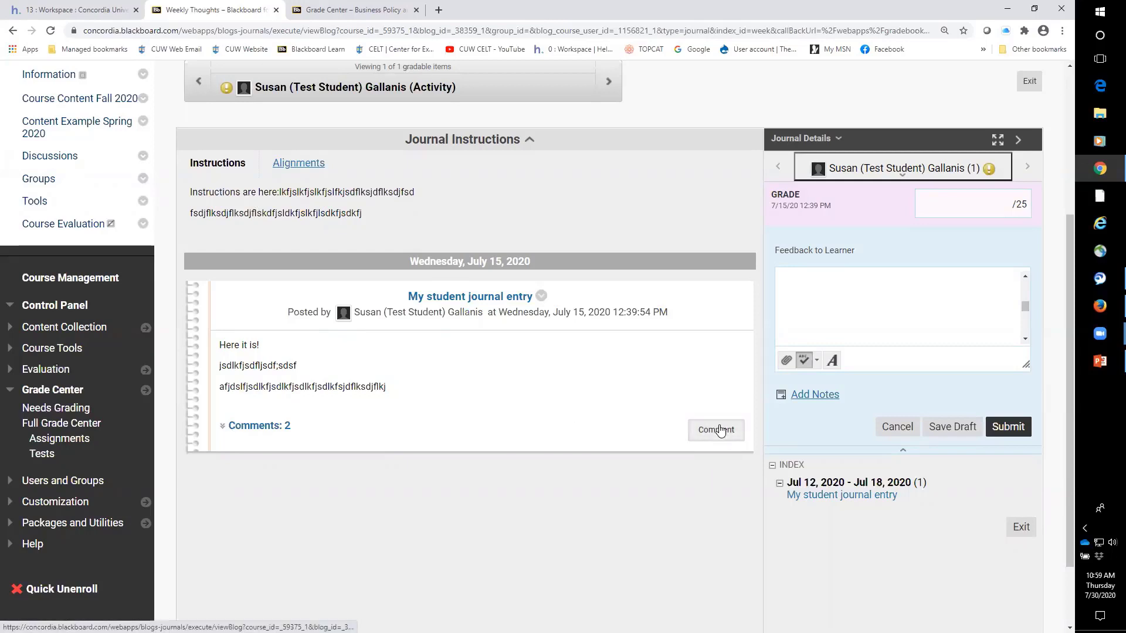
- Grade the test student's Weekly Thoughts journal 20 out of 25 with the feedback "sdfjdlkfjsafjskldfjsdfkjdfajfsjfsdk;sa;jkf" and submit it
click(864, 292)
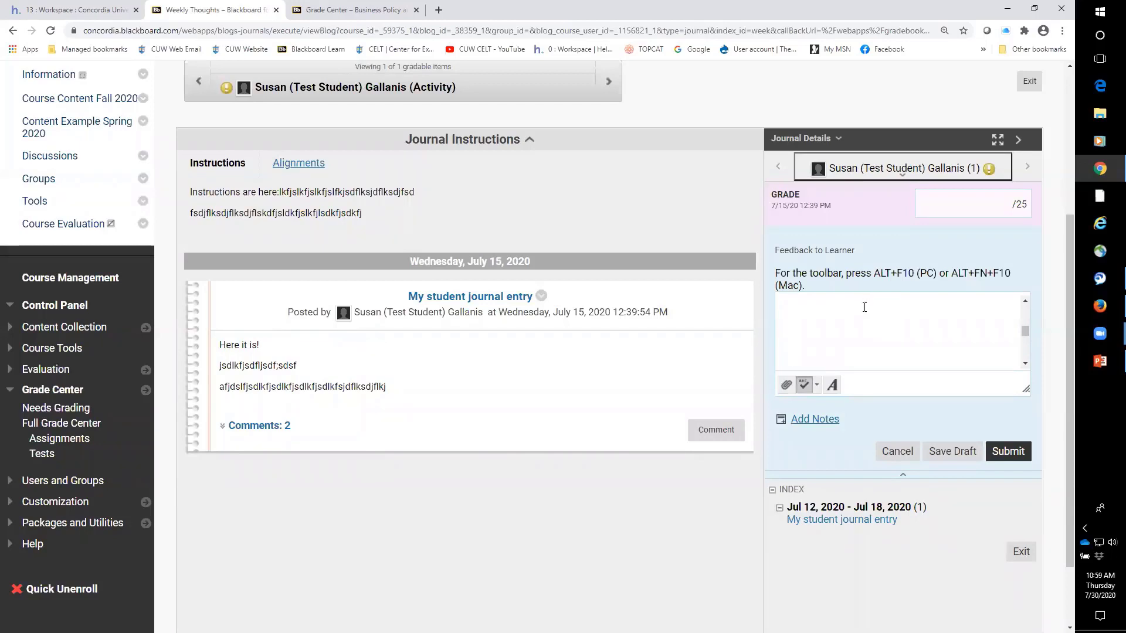
text(sdfjdlkfjsafjskldfjsdfkjdfajfsjfsdk;sa;jkf)
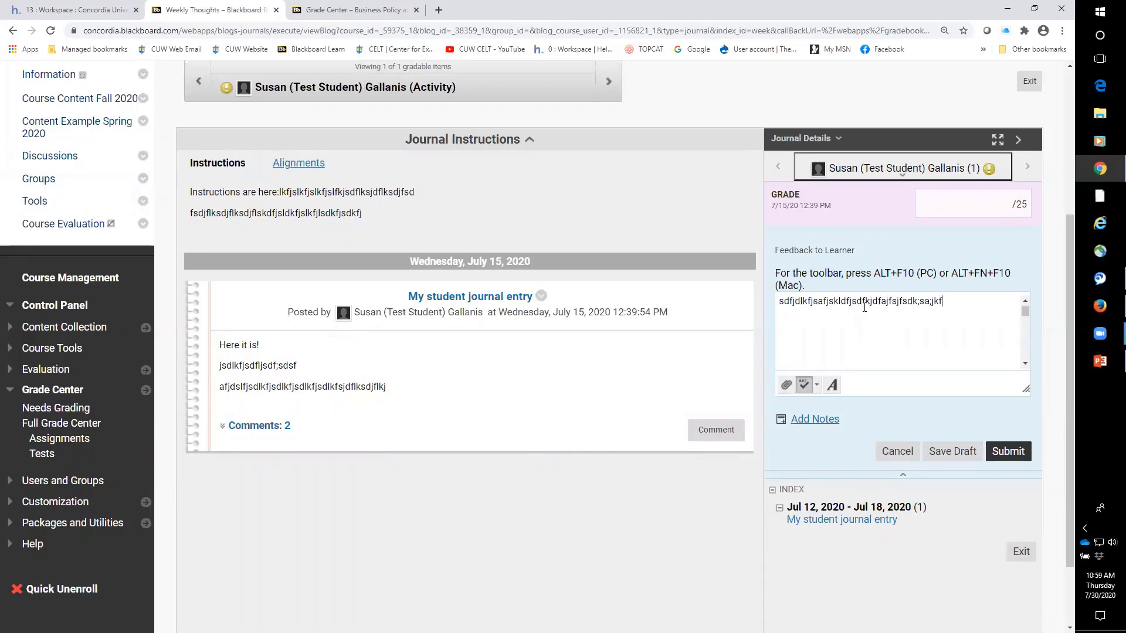
click(985, 213)
text(20)
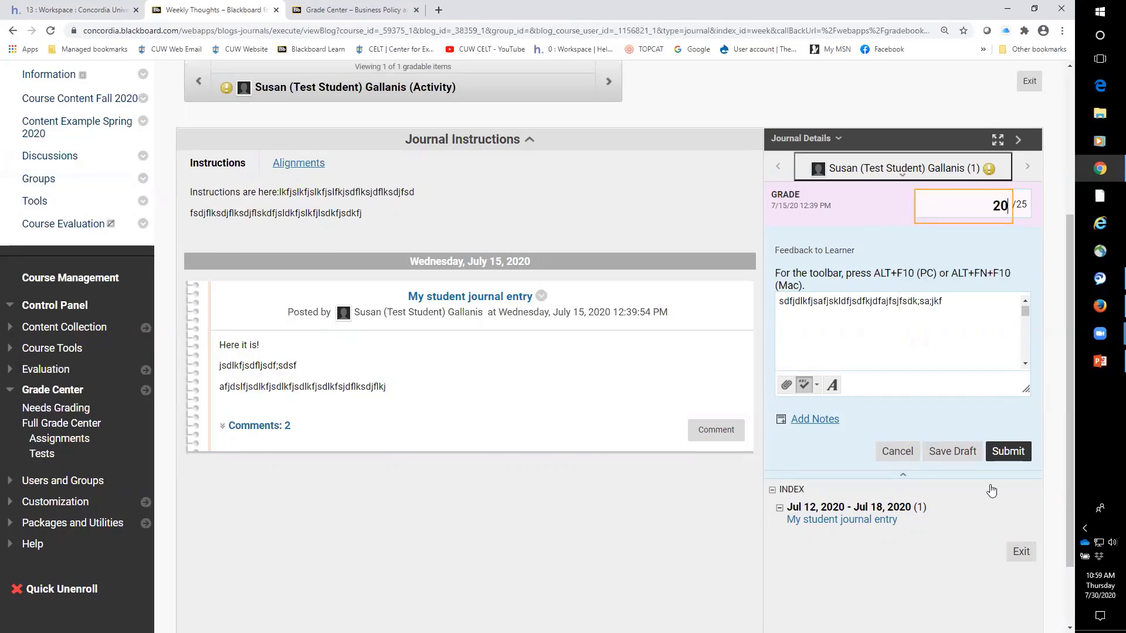
click(1008, 452)
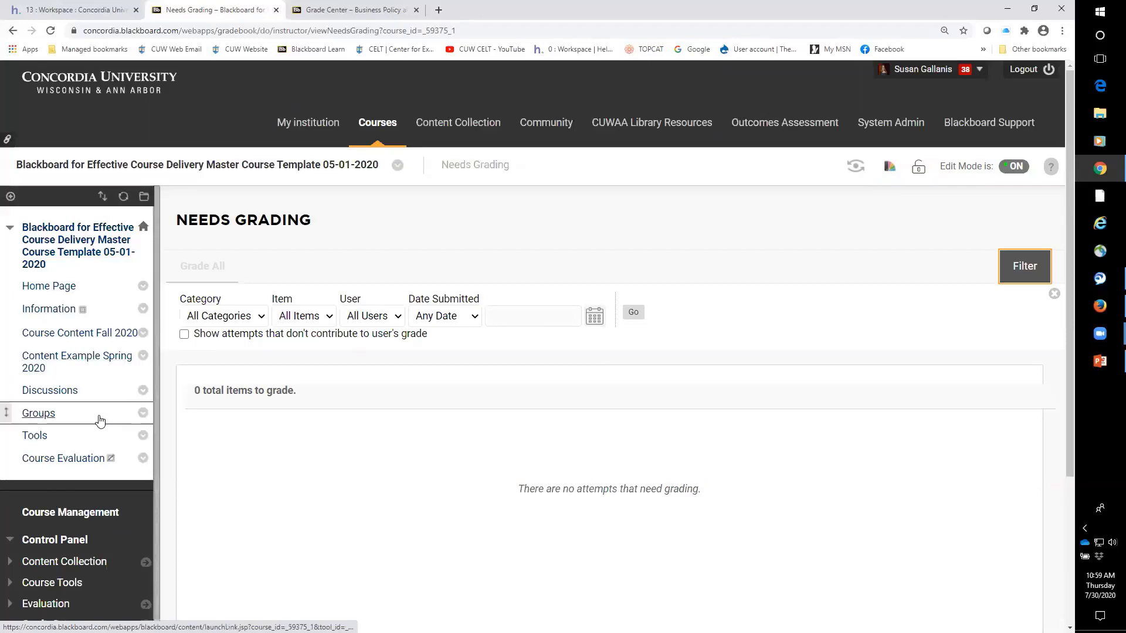
- Open the Weekly Thoughts journal from the Preparation for Class Time ("Before" Materials) folder in Unit 1 of Course Content Fall 2020
click(71, 359)
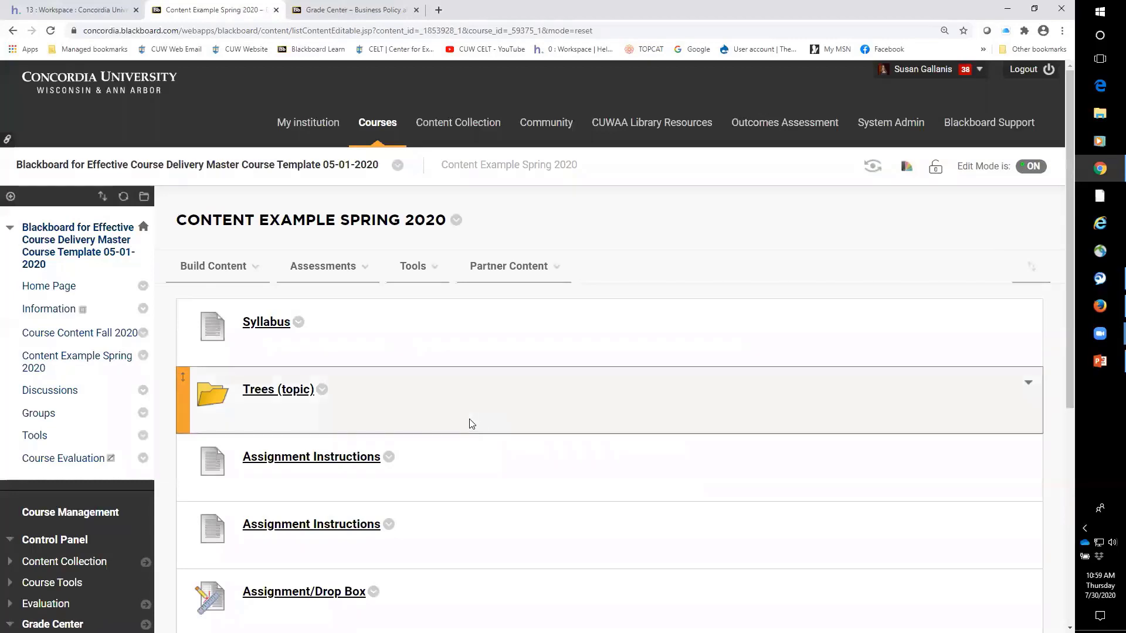
click(88, 332)
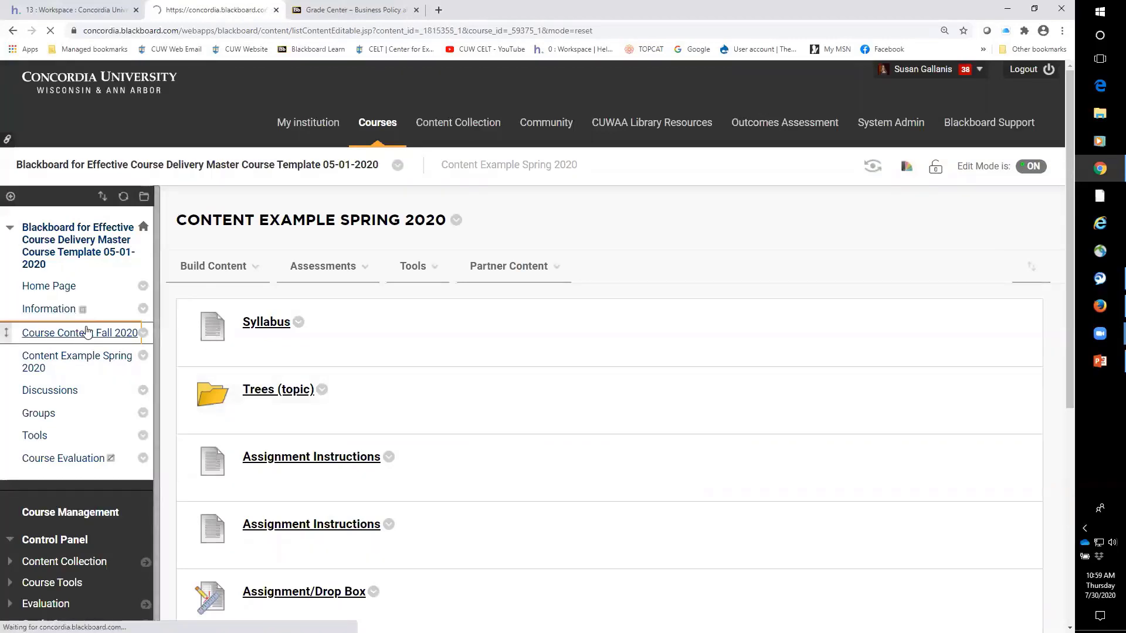
scroll(437, 419, down, 5)
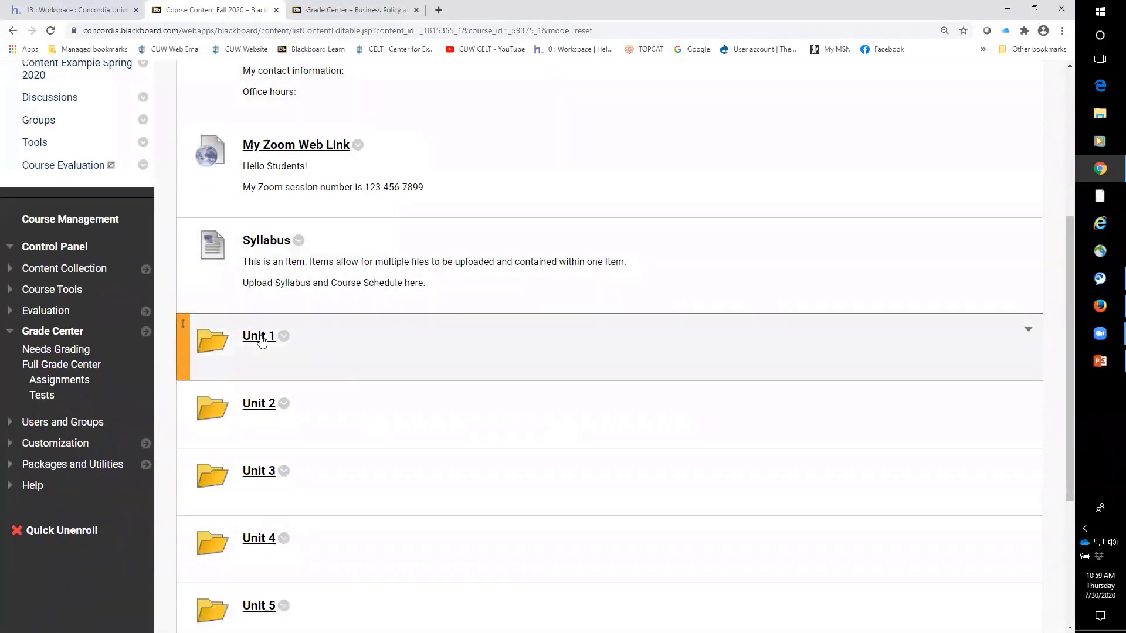
scroll(528, 446, down, 2)
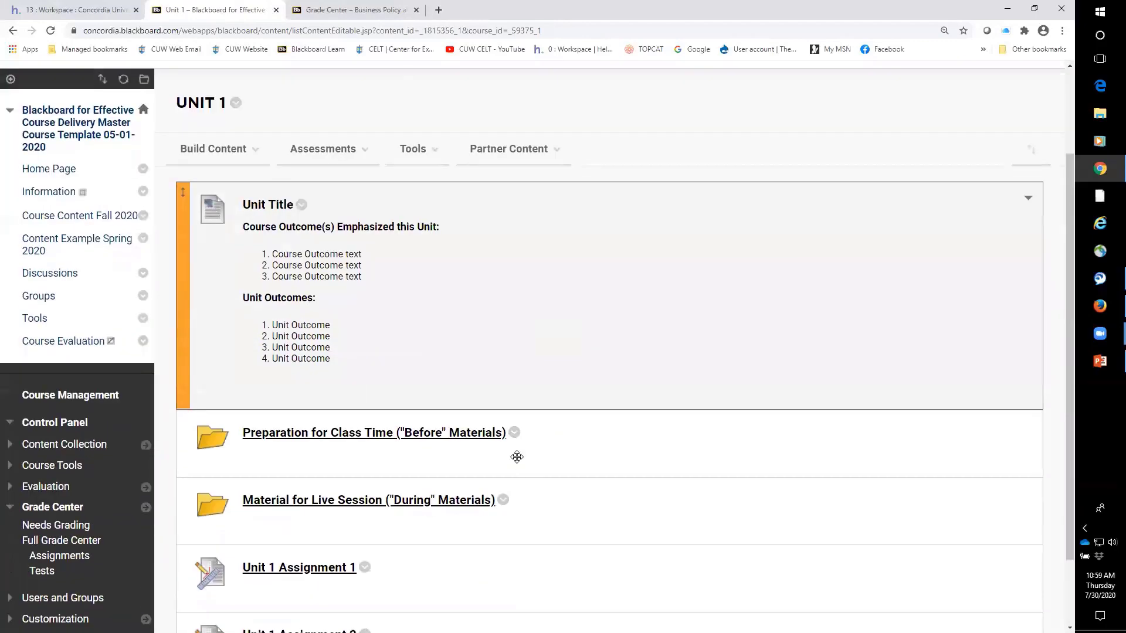
click(365, 436)
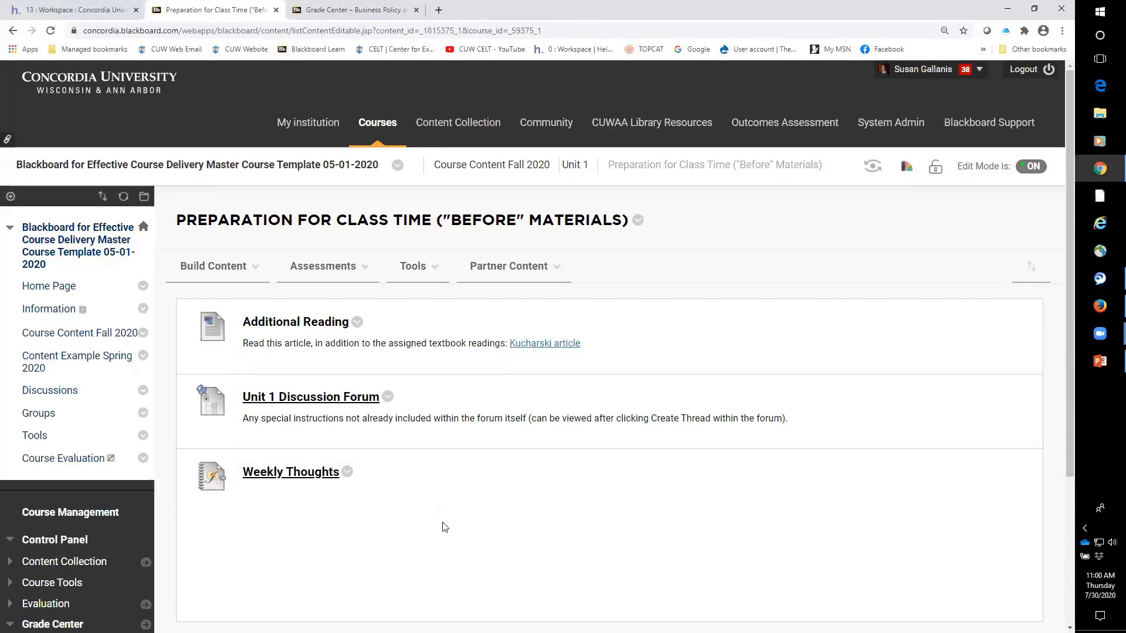
click(278, 474)
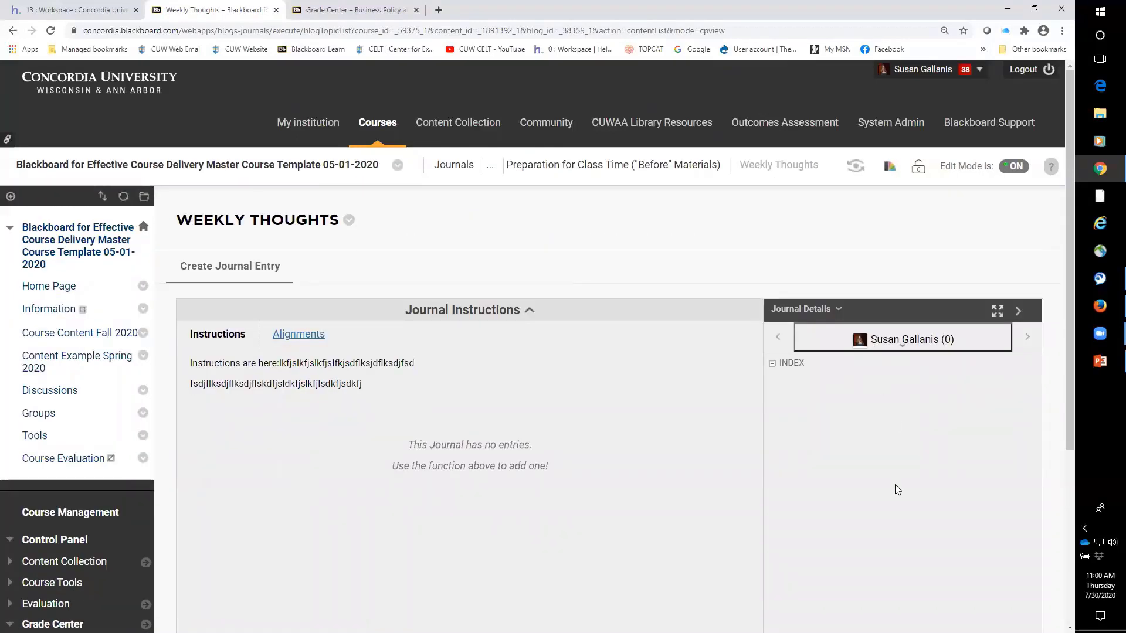
- Switch the Weekly Thoughts journal to the test student's entries through the journal's participant list
scroll(897, 422, down, 1)
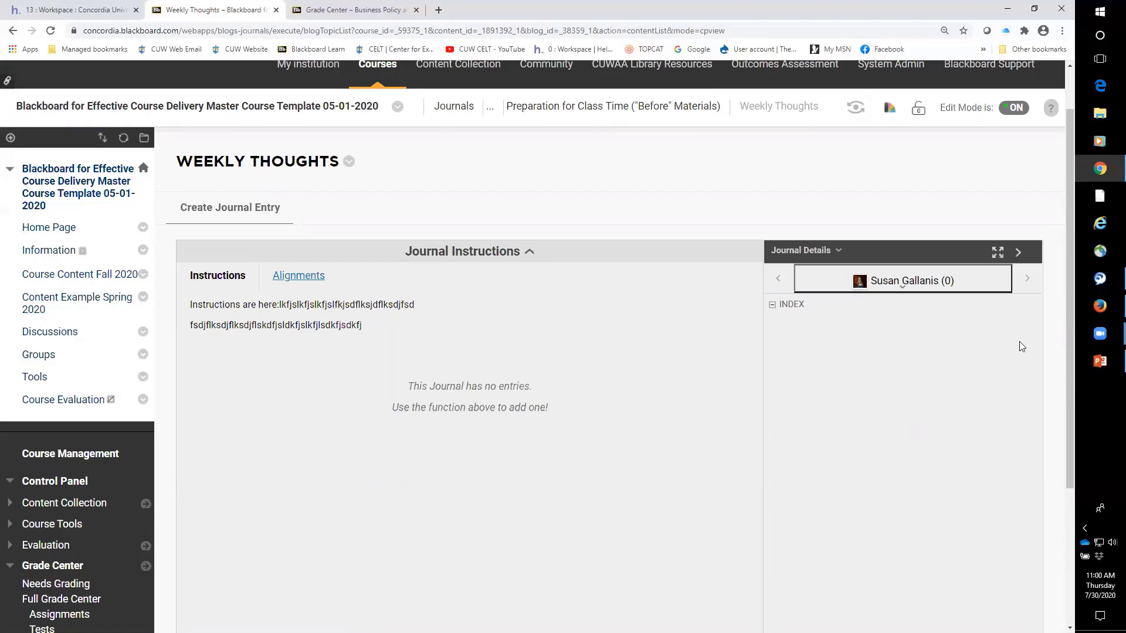
click(903, 286)
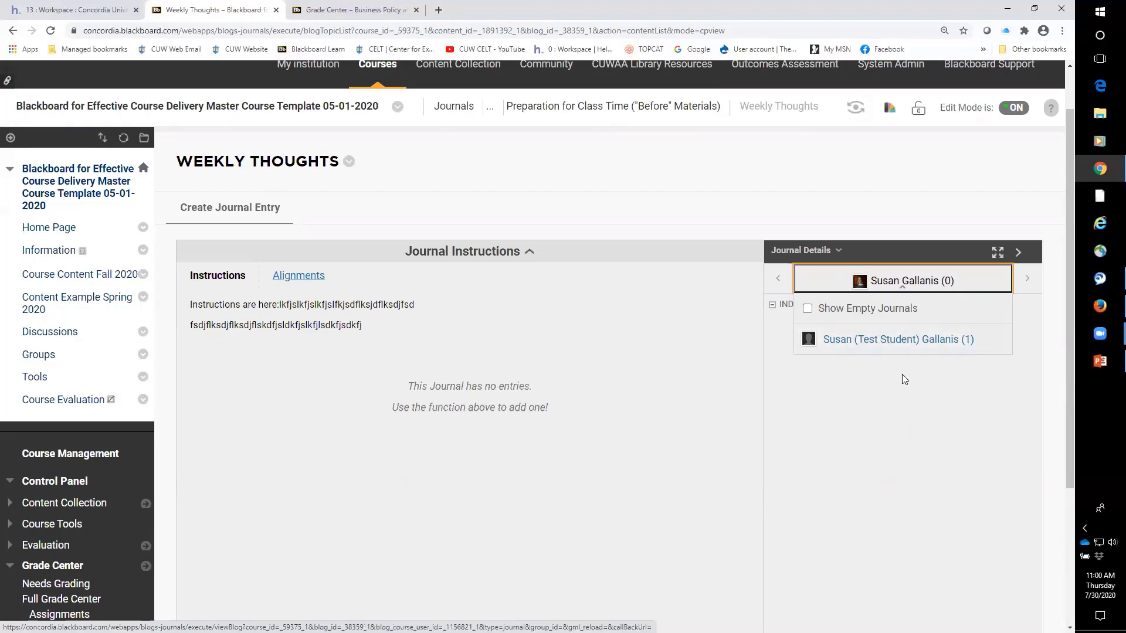
click(880, 342)
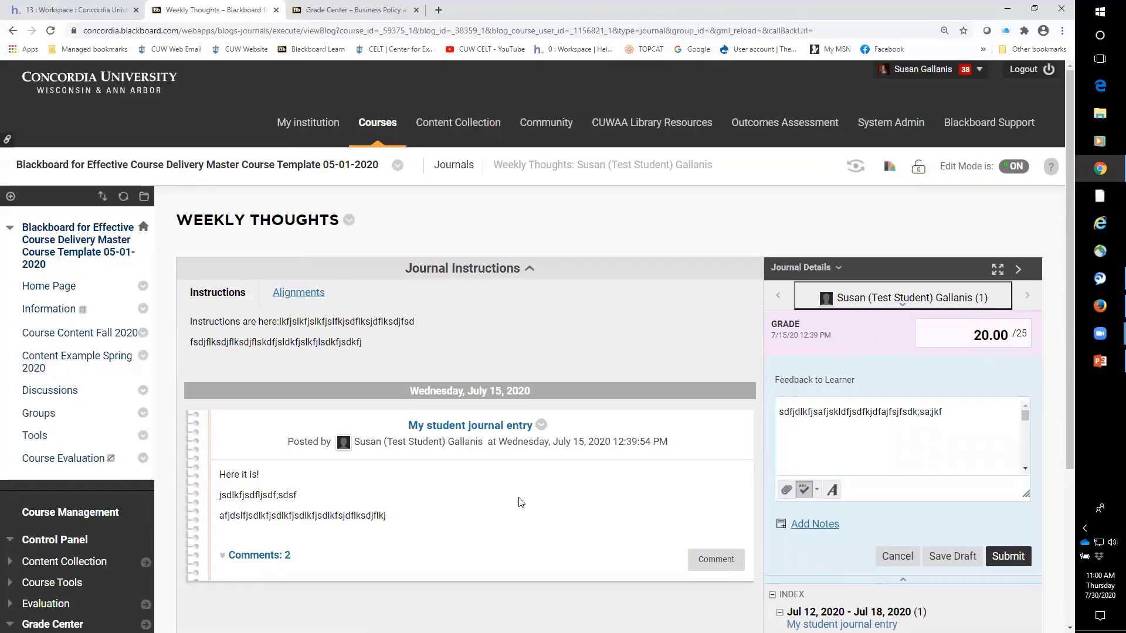
- Add a three-line filler comment starting with "fsdjfsjfkjfsk;dfasdf" to the test student's entry My student journal entry
scroll(518, 502, down, 2)
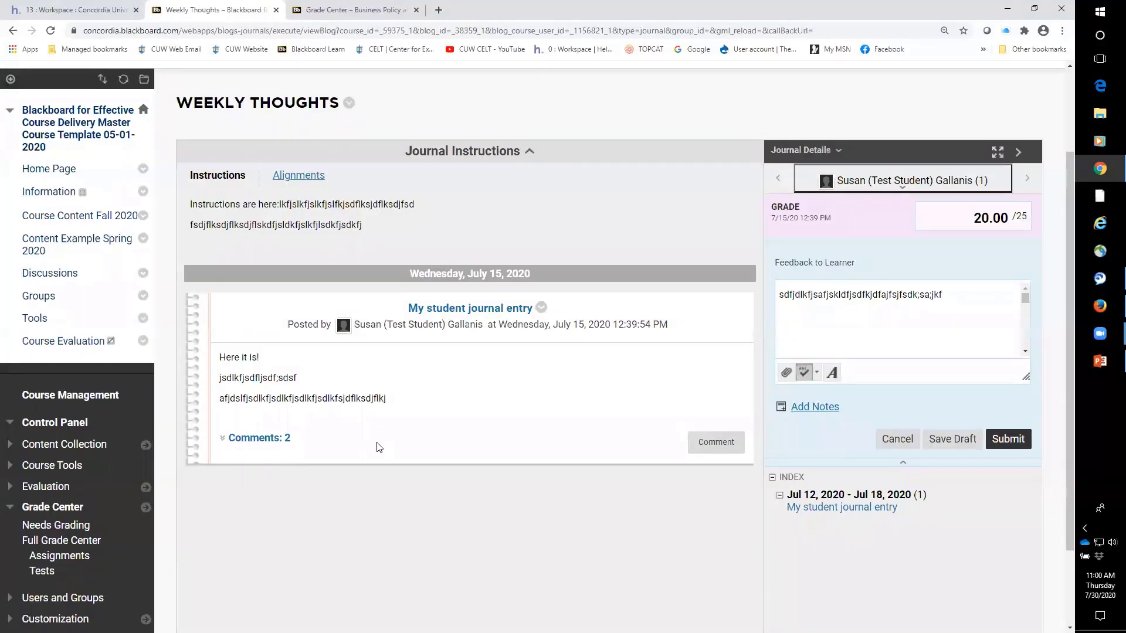
click(716, 443)
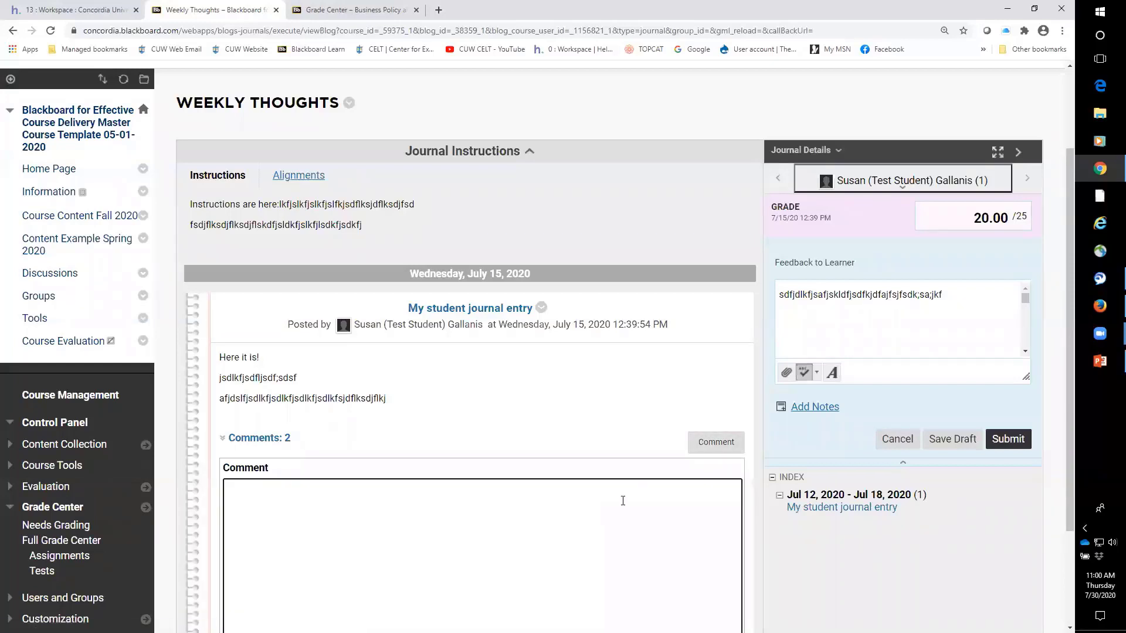
text(fsdjfsjfkjfsk;dfasdf)
key(Return)
text(dfjsdkjfsdfjsdklfsdfk;asf)
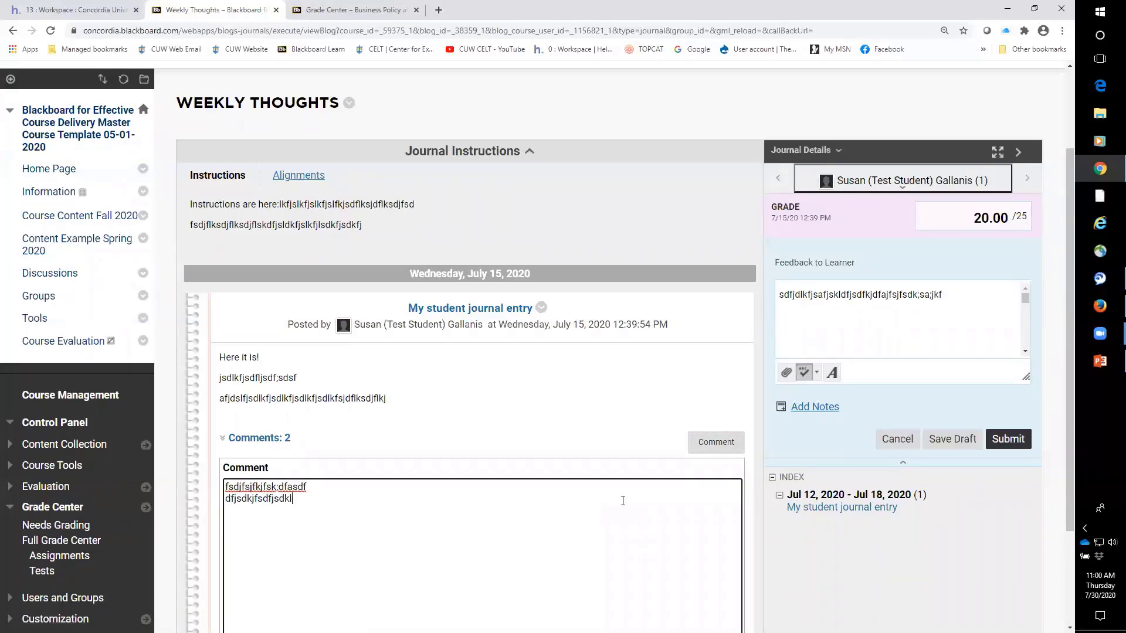
key(Return)
text(fasdjfklsdjfksdjfsdkfjsdkfjsdklfjsdfkljsdkfjsdfkl;)
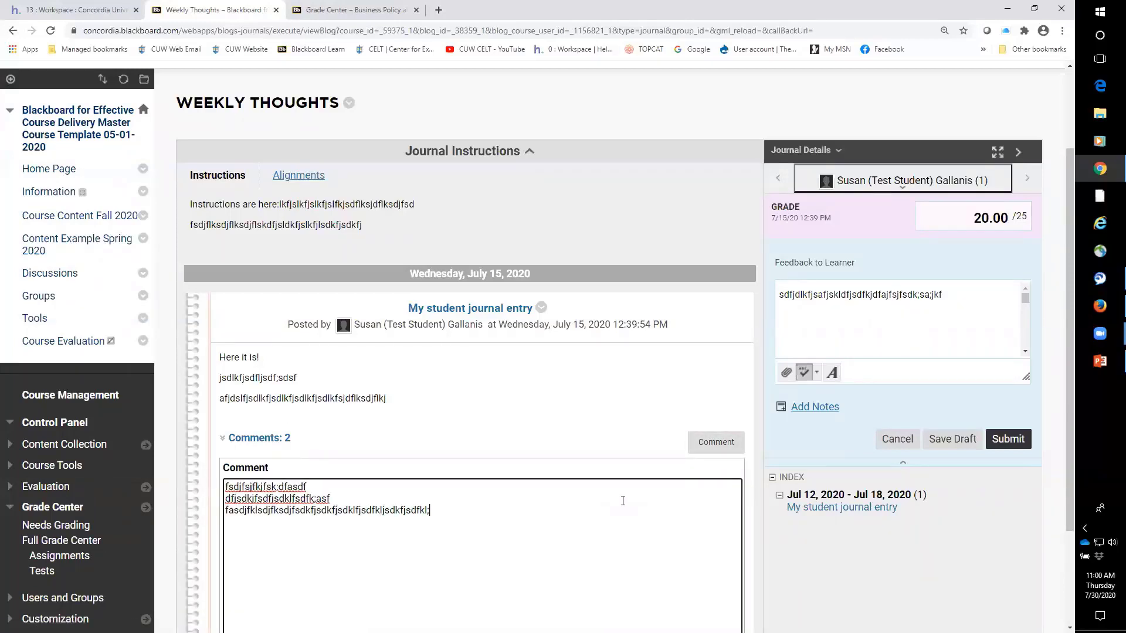
text(sjdfksdjfklsdjasklfjasdkl;jakf)
scroll(624, 421, down, 3)
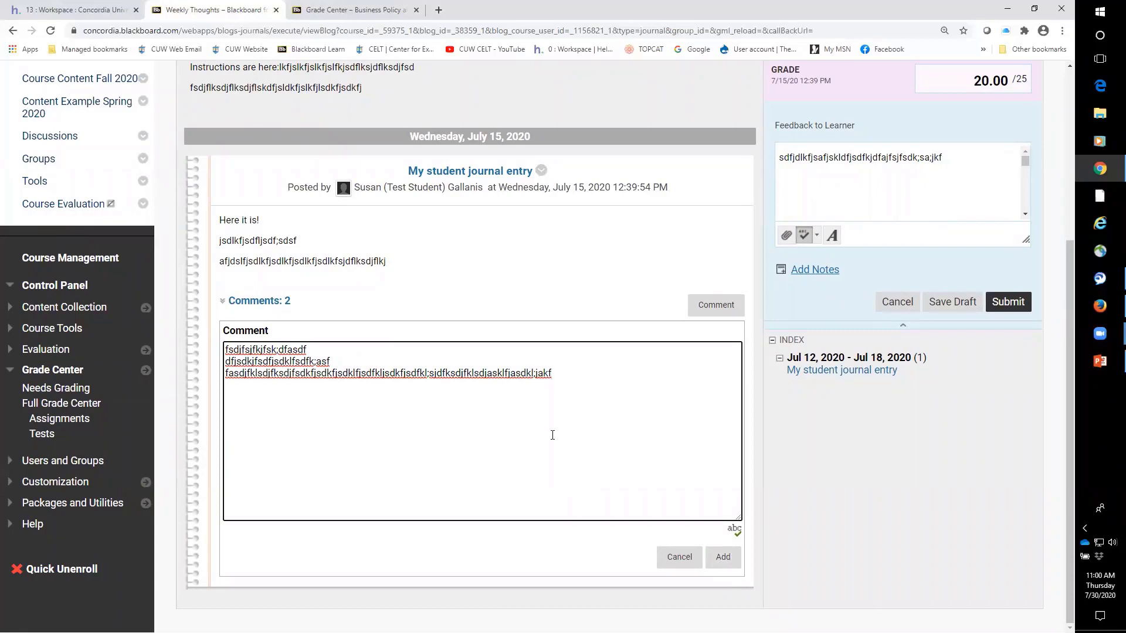
click(729, 559)
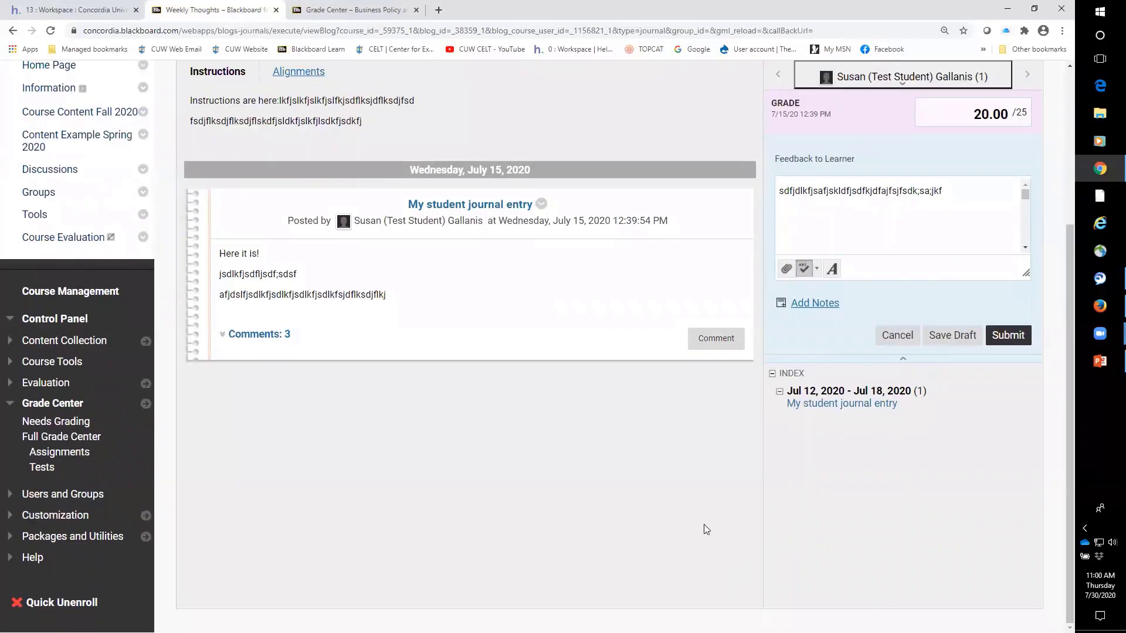